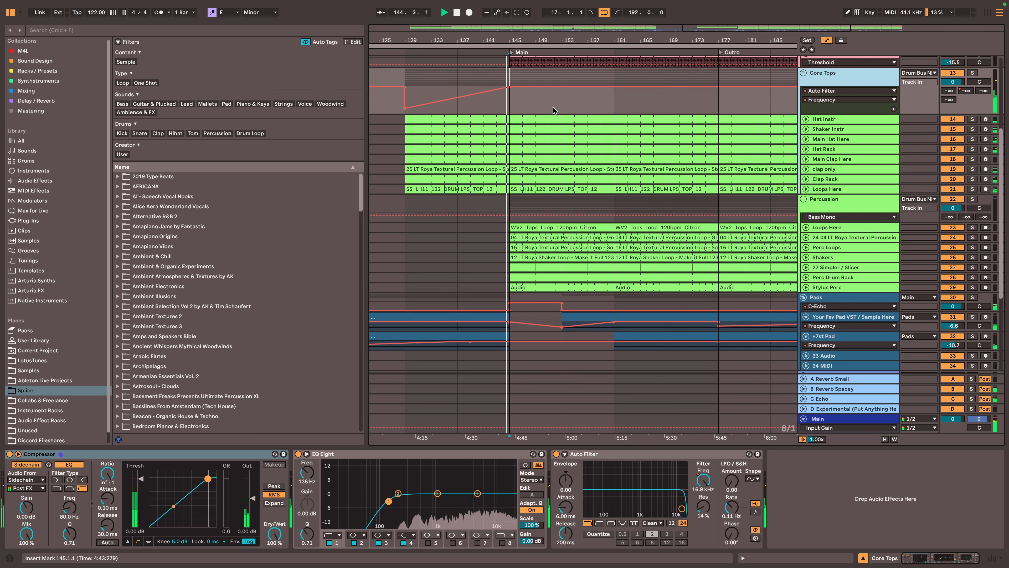
# Hide the automation lanes in the arrangement to show only the clips from the drums down to the synths
pyautogui.press('a')
pyautogui.scroll(3, 513, 151)
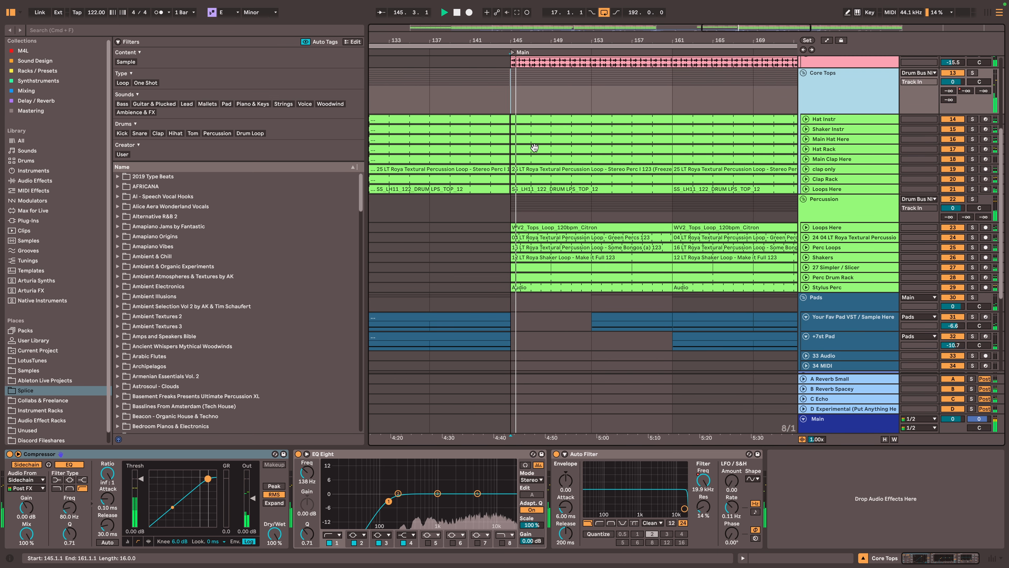
pyautogui.scroll(-2, 536, 149)
pyautogui.scroll(-3, 535, 148)
pyautogui.scroll(-3, 492, 223)
pyautogui.scroll(-3, 551, 222)
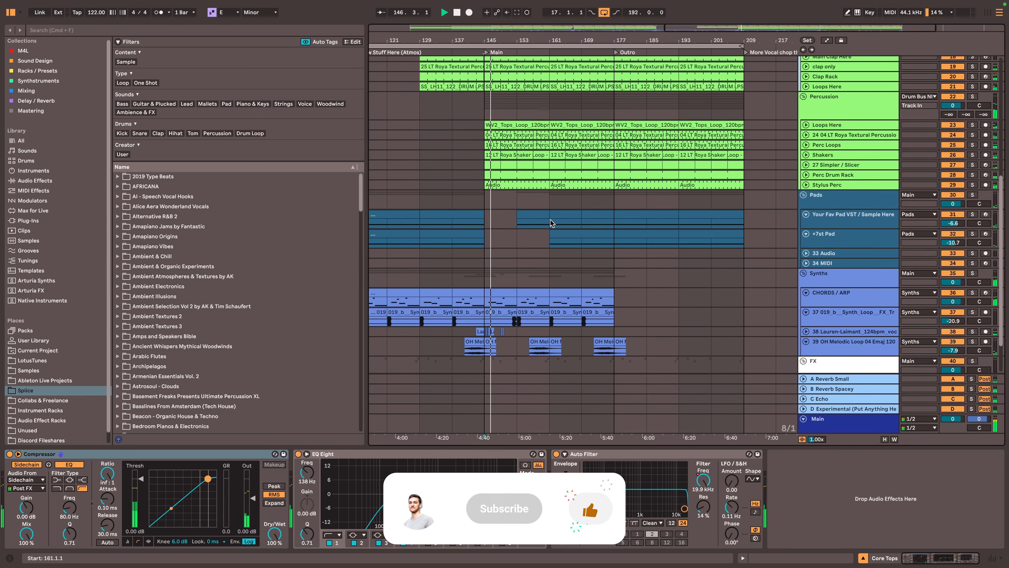
# Collapse the +7st Pad and Your Fav Pad VST / Sample Here tracks in the Pads group
pyautogui.click(826, 223)
pyautogui.scroll(-2, 822, 231)
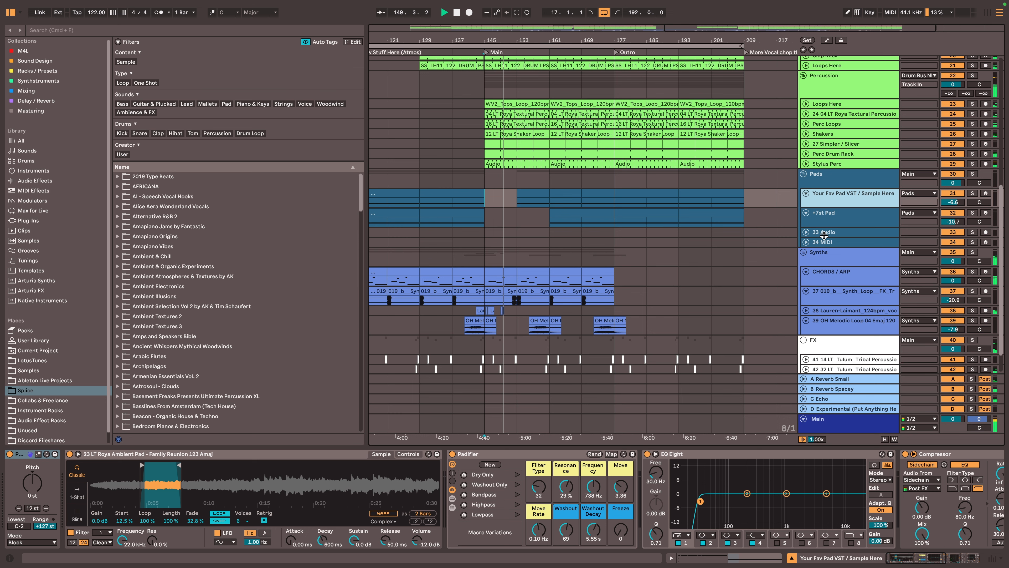
pyautogui.click(806, 212)
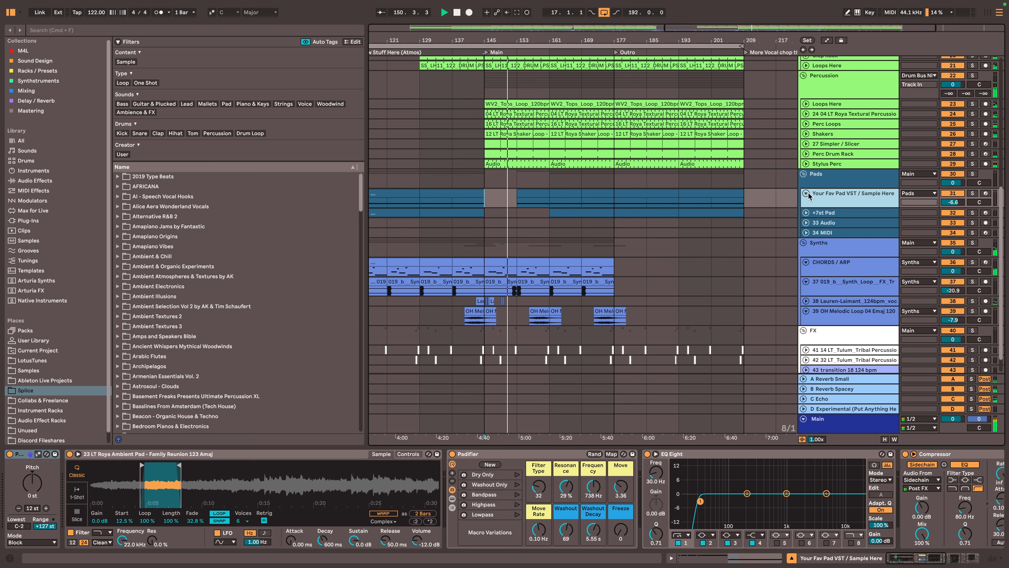
pyautogui.click(805, 193)
# Examine the arrangement of the finished track around the Main and Outro sections, from the synths up to the bass and kick
pyautogui.scroll(4, 827, 223)
pyautogui.scroll(3, 836, 222)
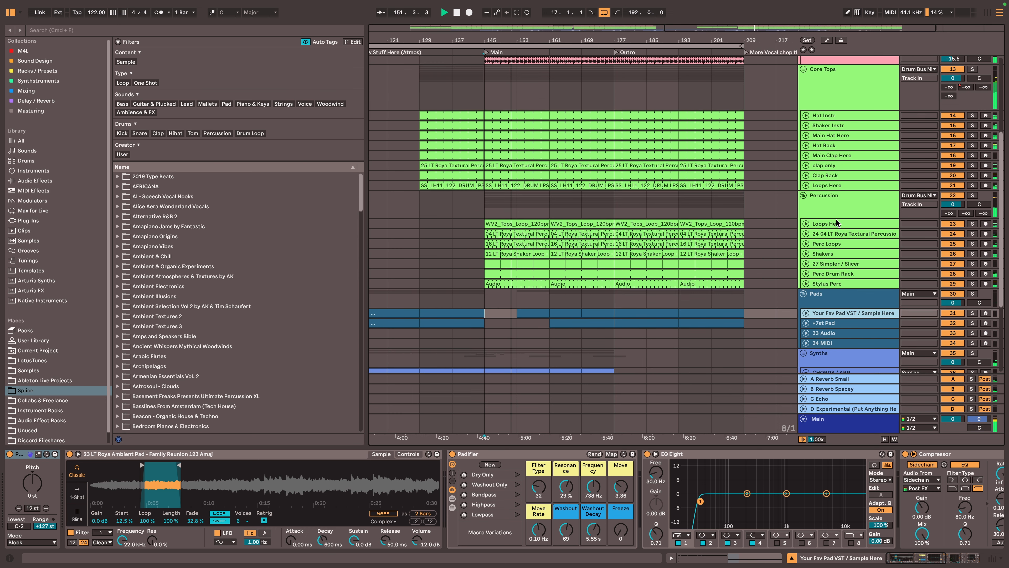
pyautogui.scroll(1, 838, 214)
pyautogui.moveTo(583, 46); pyautogui.dragTo(618, 28)
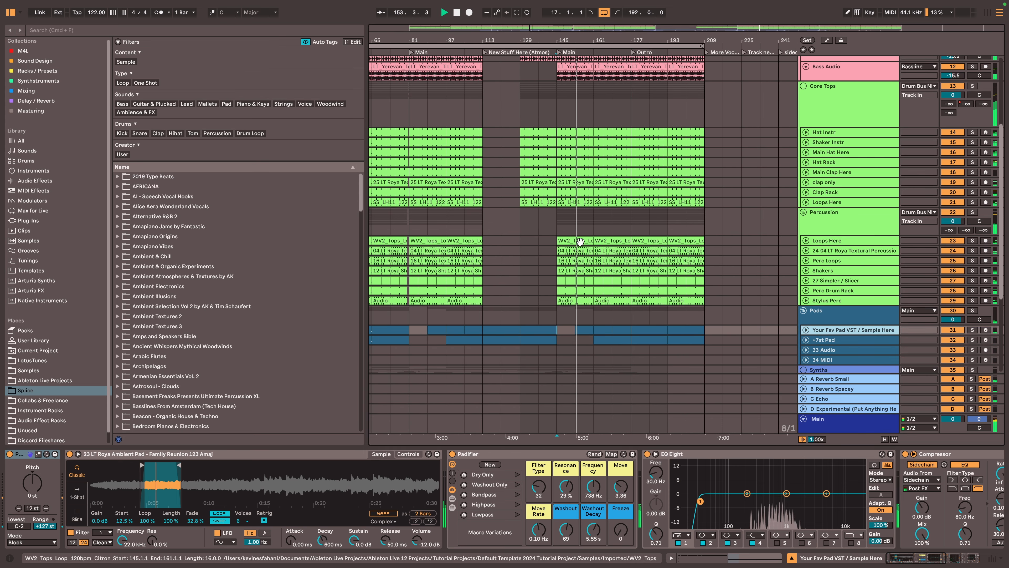
pyautogui.scroll(-2, 593, 274)
pyautogui.click(593, 279)
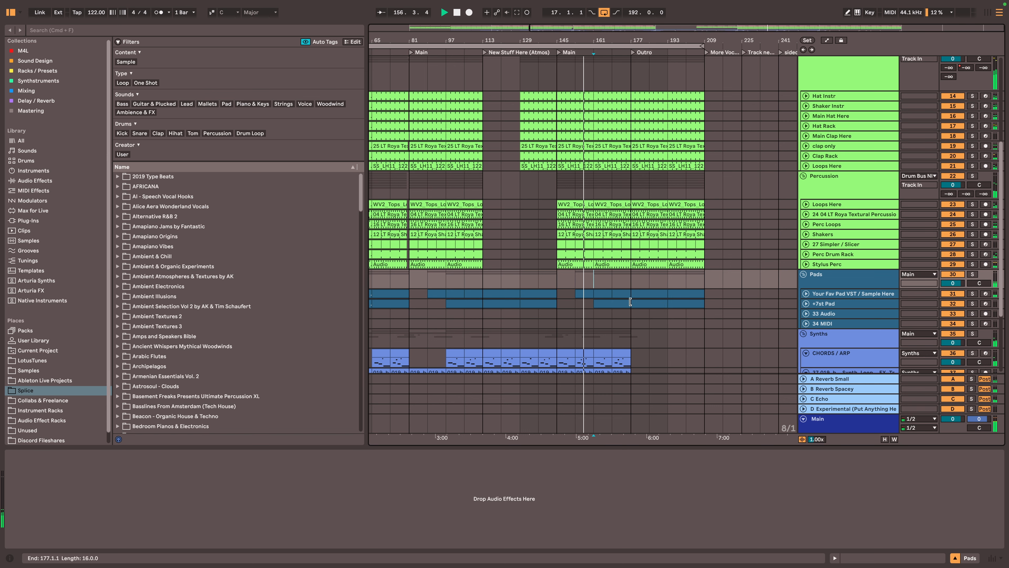
pyautogui.scroll(5, 636, 300)
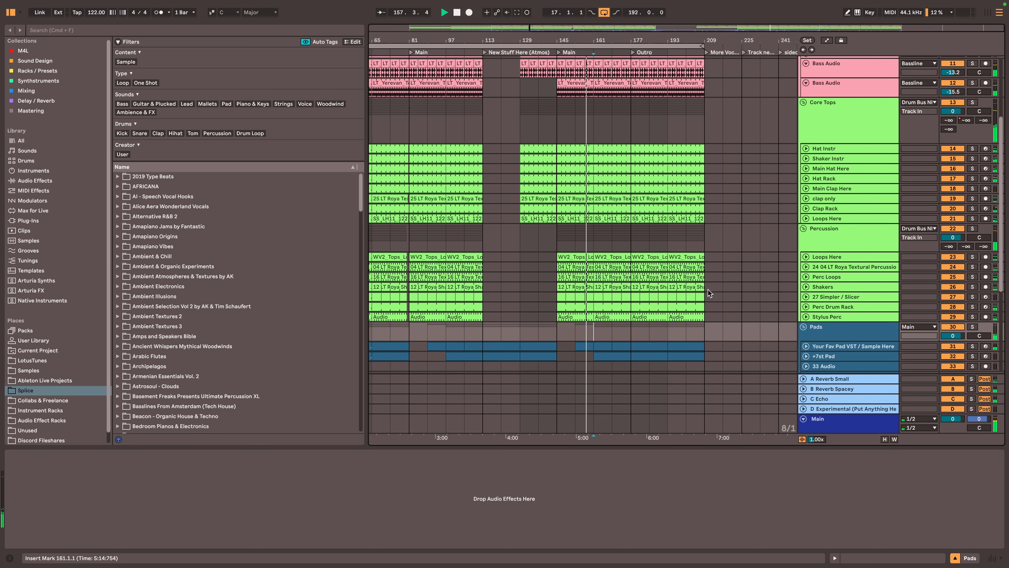
pyautogui.scroll(8, 710, 293)
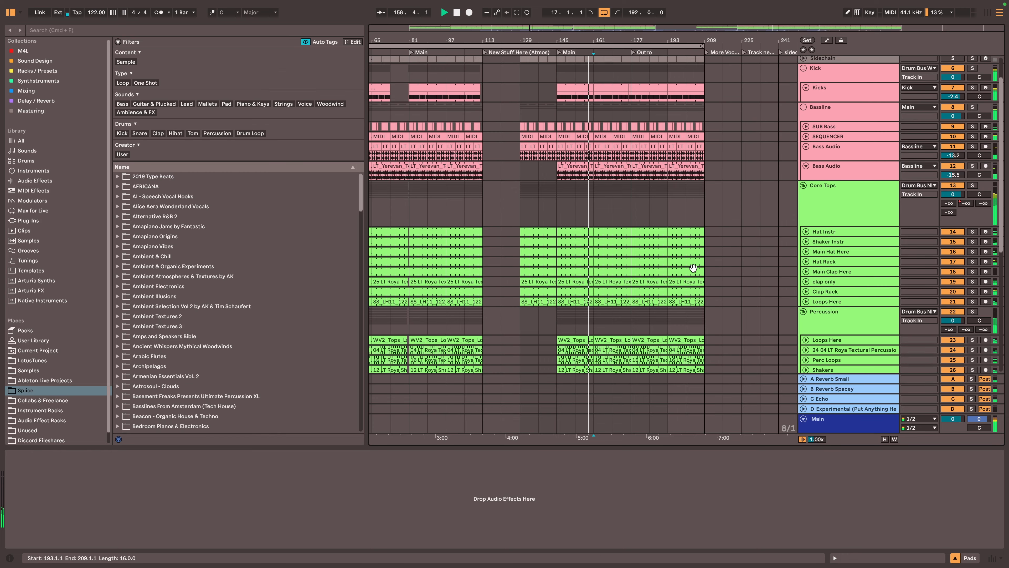
pyautogui.scroll(1, 694, 268)
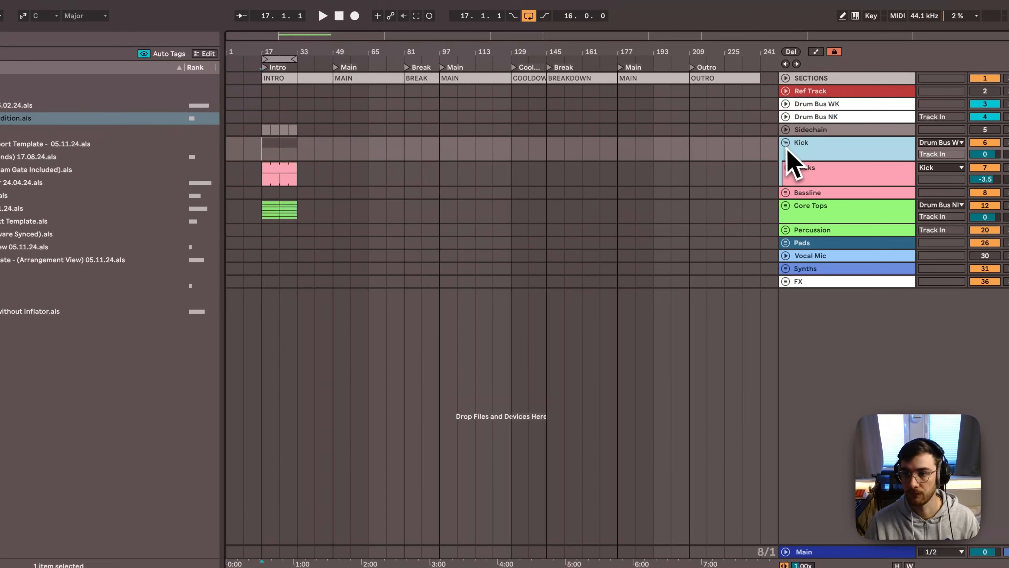
# Expand the Kicks track, select all notes in its Intro clip, and return to the track's devices
pyautogui.click(807, 175)
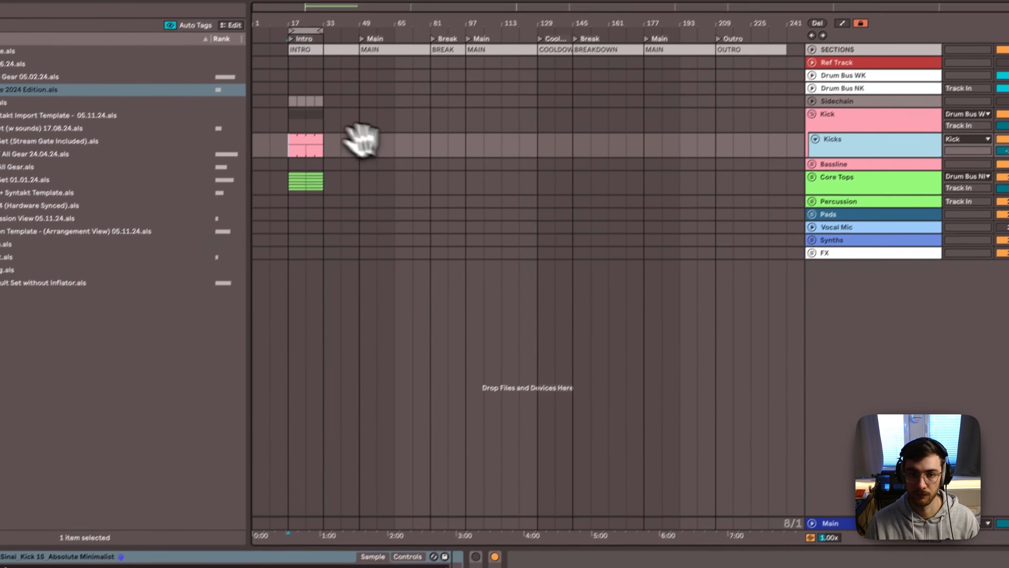
pyautogui.doubleClick(279, 174)
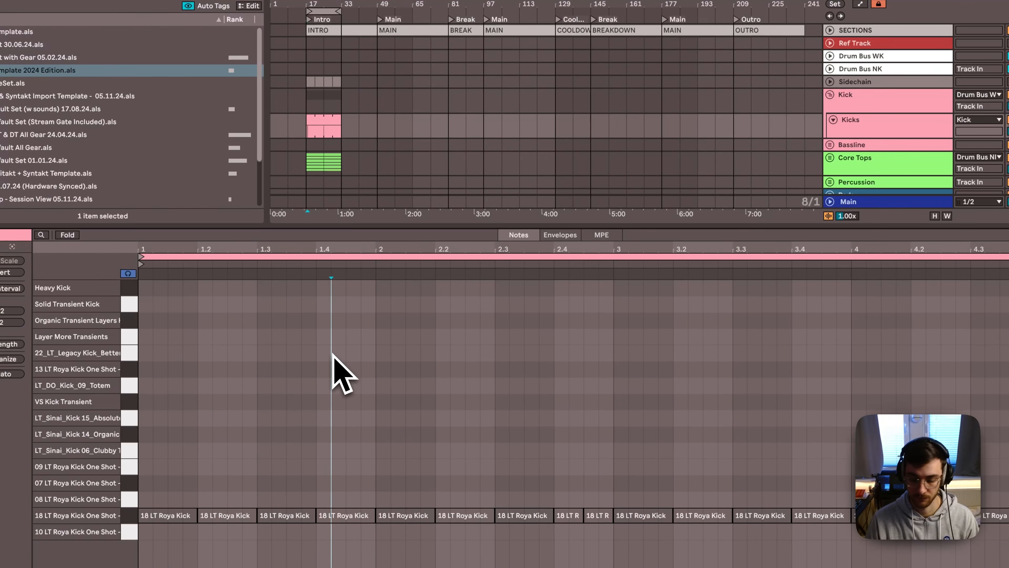
pyautogui.press('super+a')
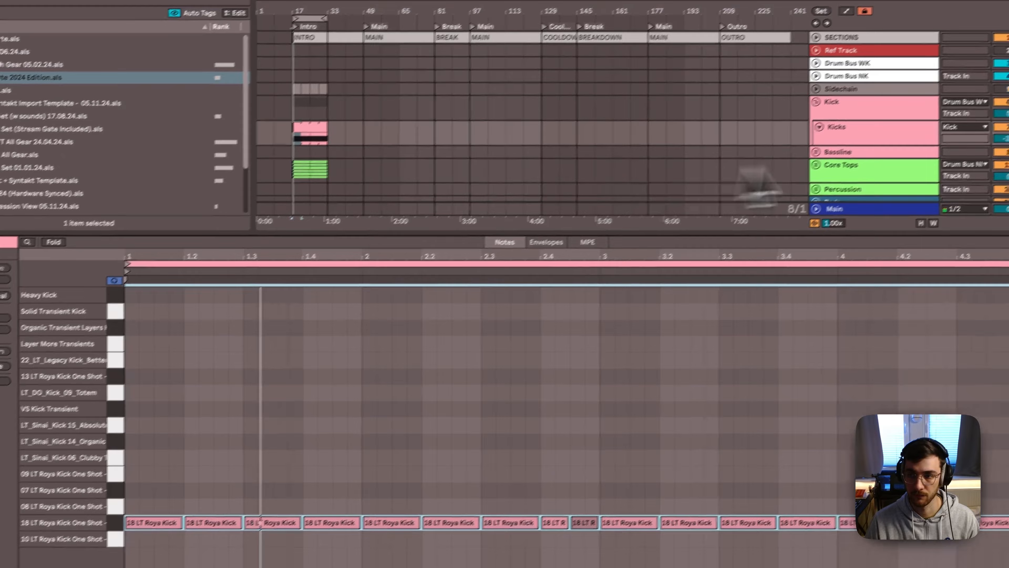
pyautogui.hotkey('shift', 'Tab')
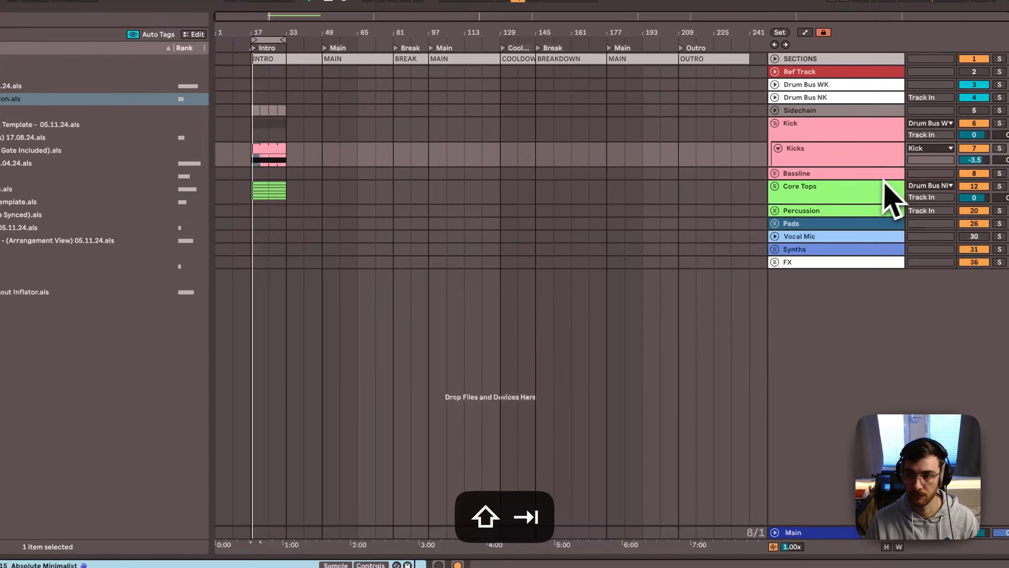
# Expand the Core Tops group and select all notes in the Hat Instr track's Intro clip
pyautogui.click(830, 158)
pyautogui.click(646, 226)
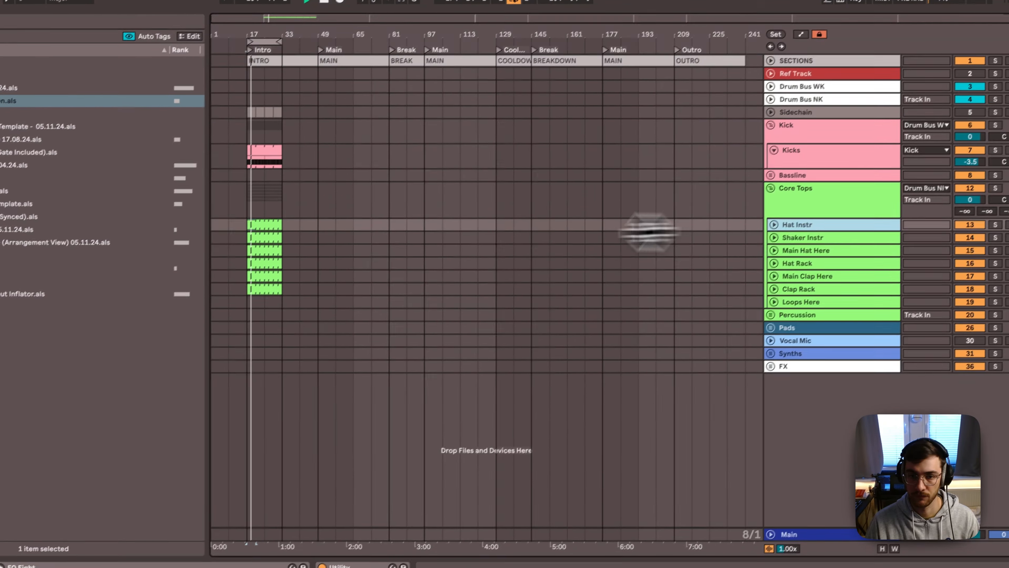
pyautogui.doubleClick(263, 225)
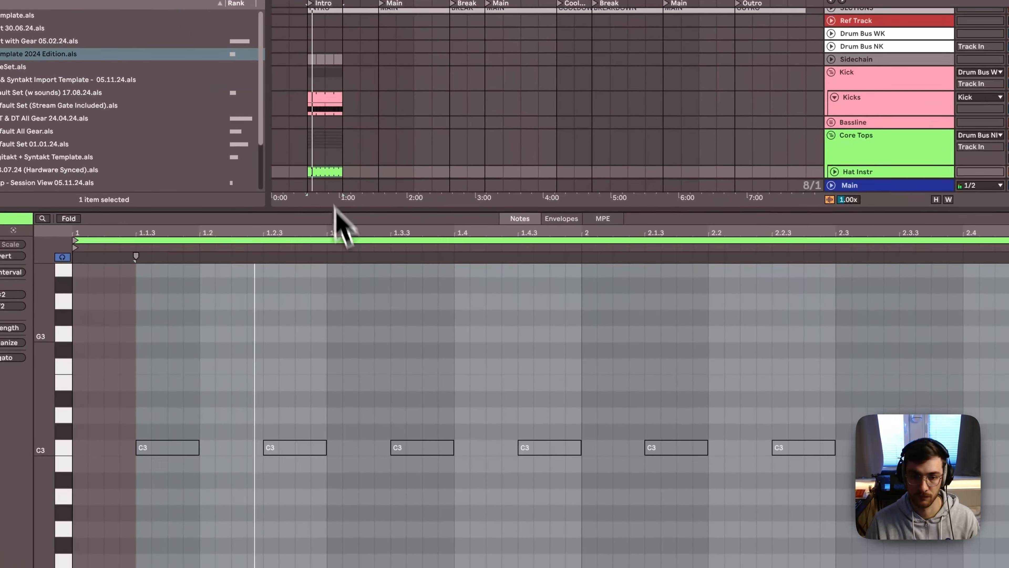
pyautogui.click(366, 360)
pyautogui.press('super+a')
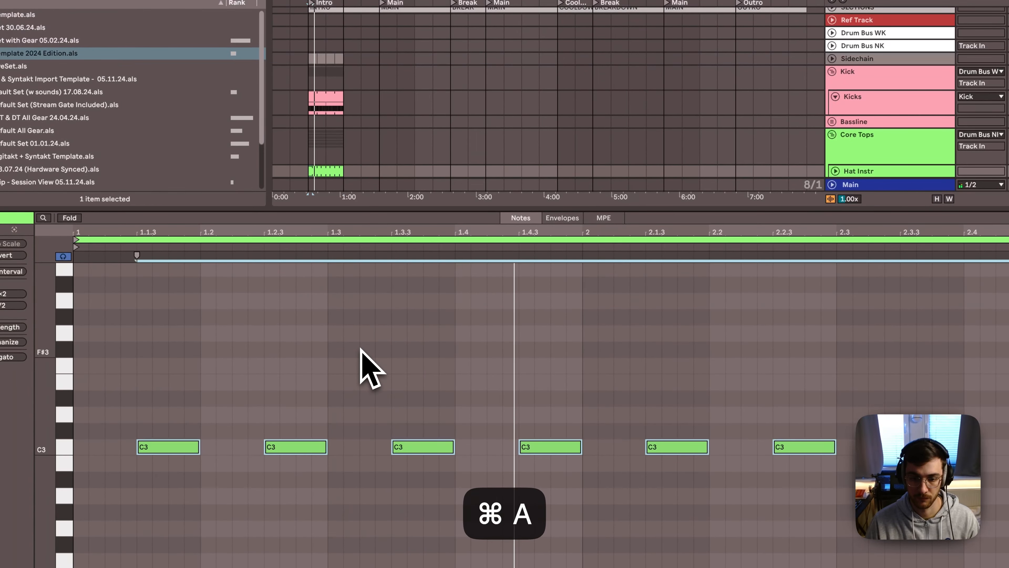
# Return to the Hat Instr devices, expand that track, and set the Kicks track's volume to -2.1 dB
pyautogui.hotkey('shift', 'Tab')
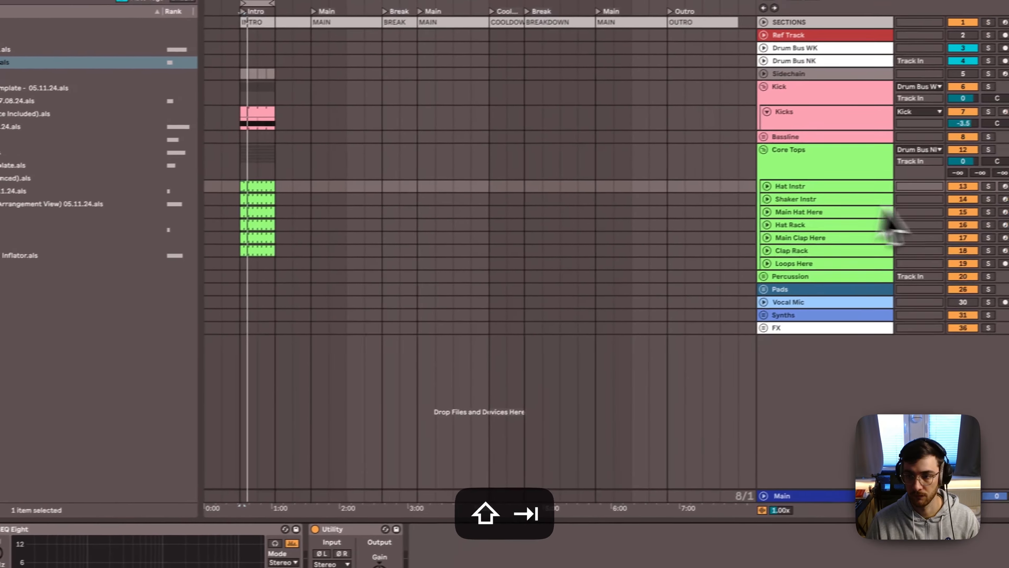
pyautogui.click(766, 187)
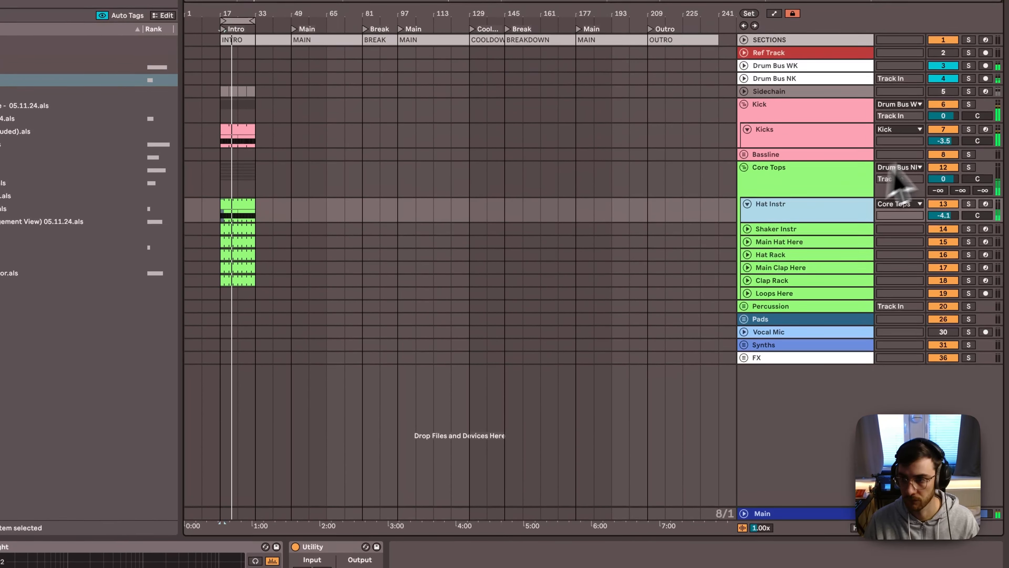
pyautogui.click(940, 127)
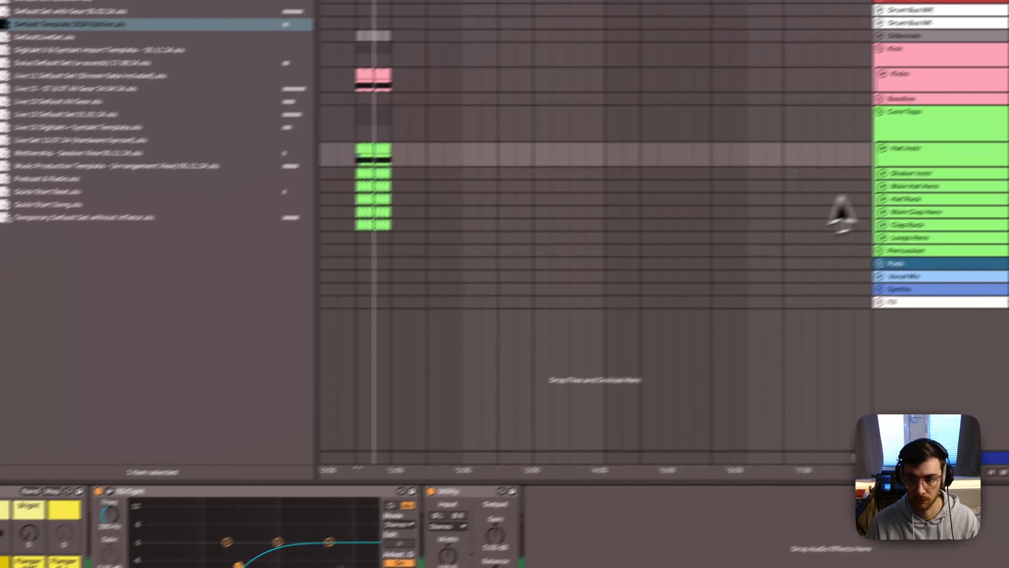
# Expand the Shaker Instr track and select all notes in its Intro clip
pyautogui.click(826, 199)
pyautogui.click(326, 201)
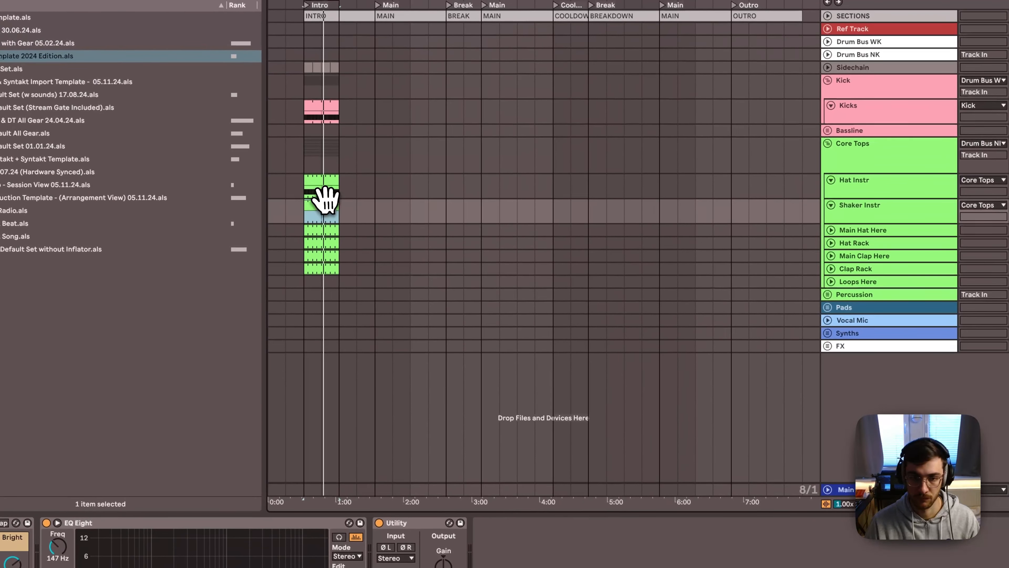
pyautogui.doubleClick(326, 199)
pyautogui.press('super+a')
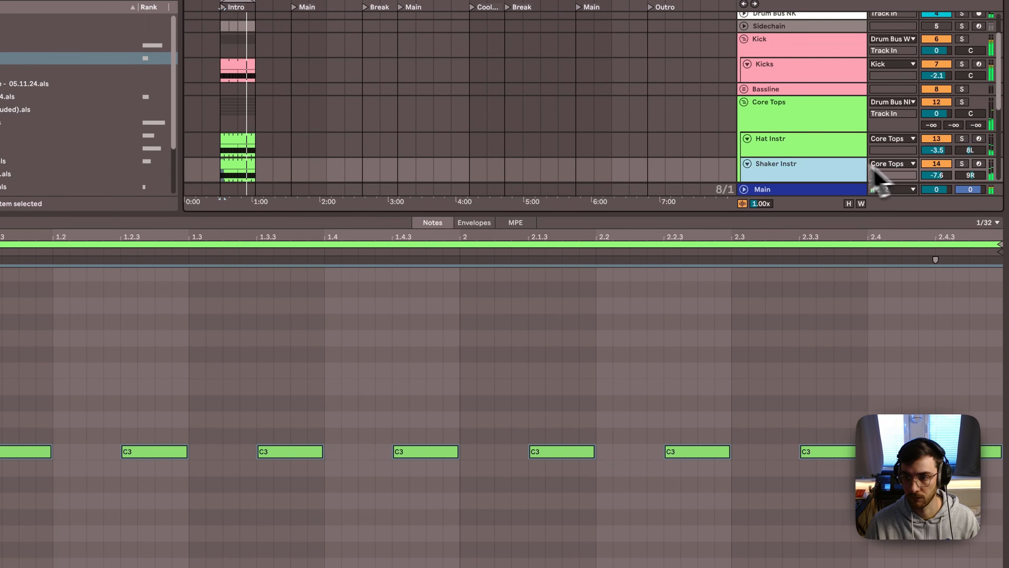
# Collapse the Shaker Instr and Hat Instr tracks, and expand the Main Hat Here track with its devices shown
pyautogui.click(747, 163)
pyautogui.click(748, 139)
pyautogui.click(762, 163)
pyautogui.click(747, 164)
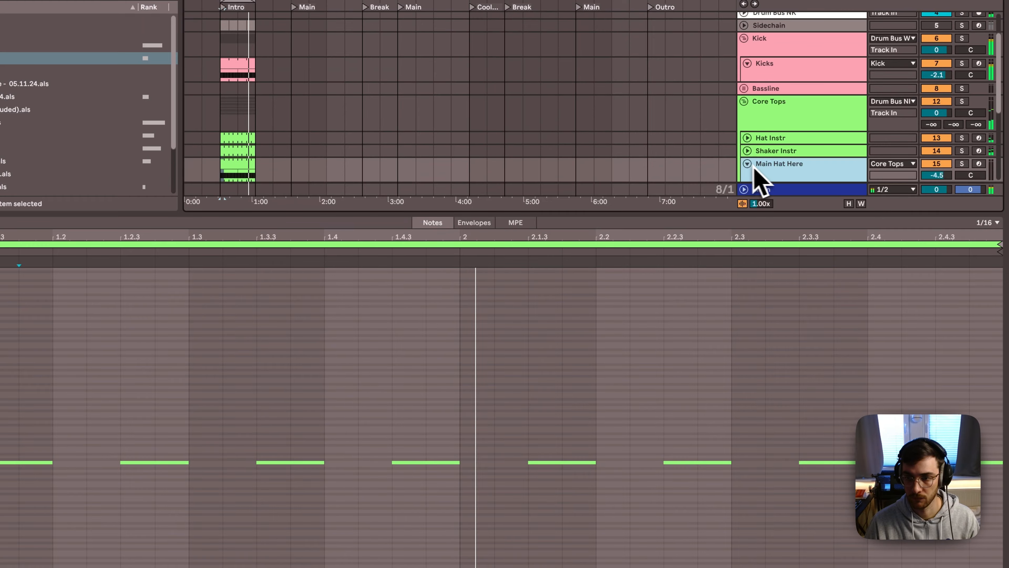
pyautogui.scroll(-2, 774, 169)
pyautogui.hotkey('shift', 'Tab')
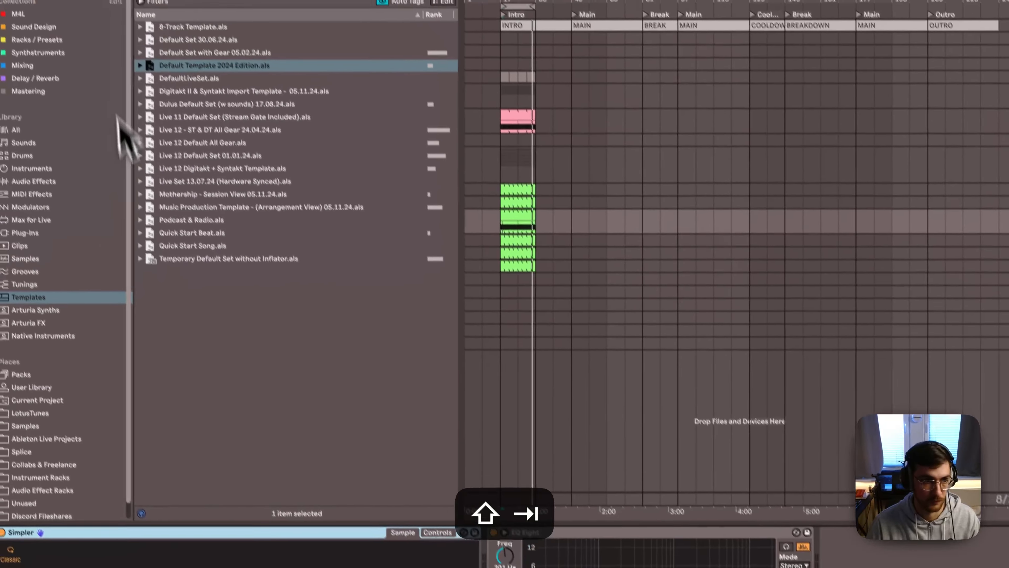
# Search the entire library for "hat"
pyautogui.click(35, 21)
pyautogui.write('hat')
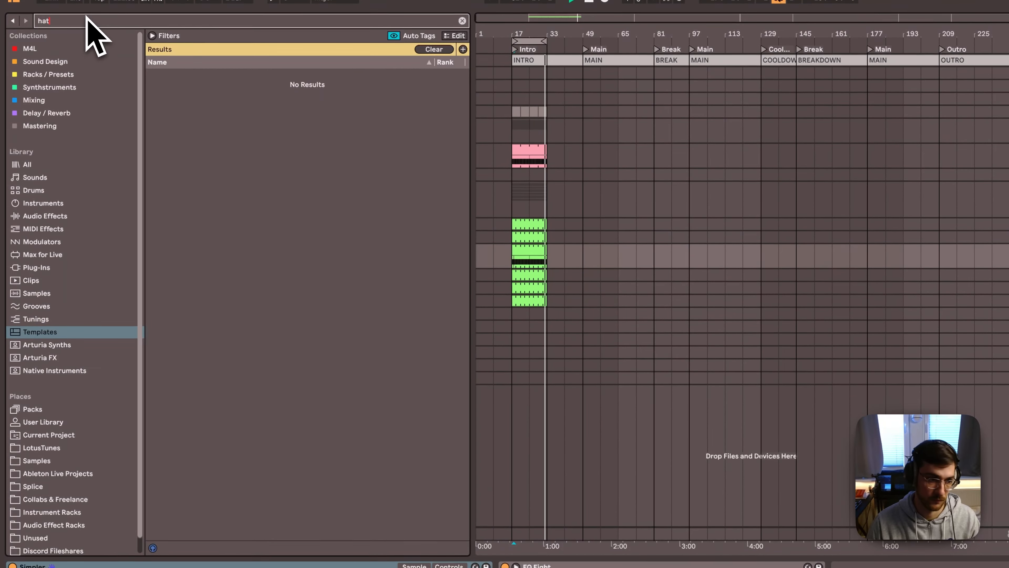
pyautogui.click(40, 168)
# Audition the hi-hat samples, load ZEN_POH_hi_hat_bistre.wav into the Main Hat Here sampler, and adjust its sustain
pyautogui.click(245, 316)
pyautogui.scroll(-2, 244, 318)
pyautogui.click(243, 329)
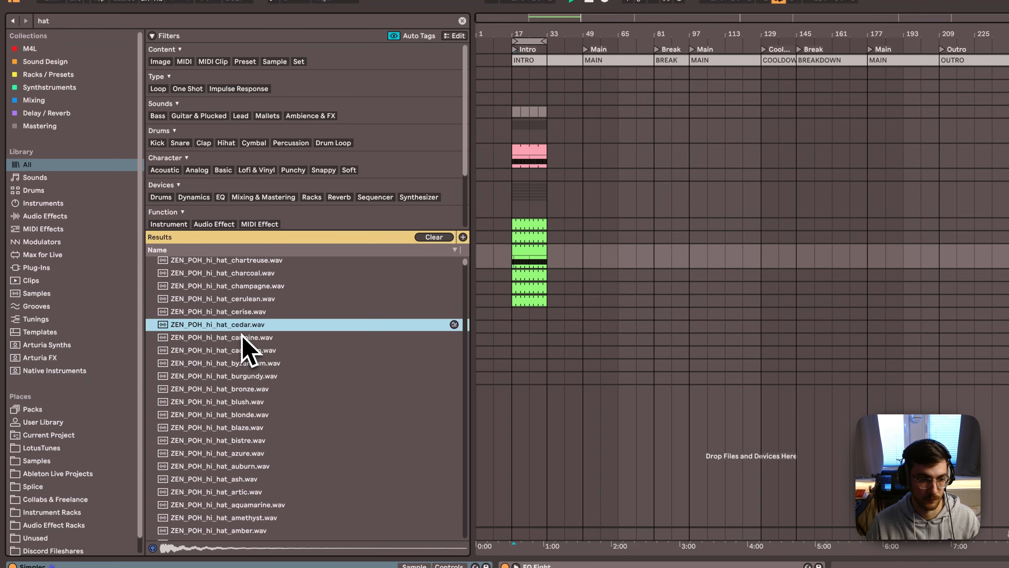
pyautogui.scroll(-4, 244, 338)
pyautogui.click(253, 372)
pyautogui.scroll(-2, 256, 394)
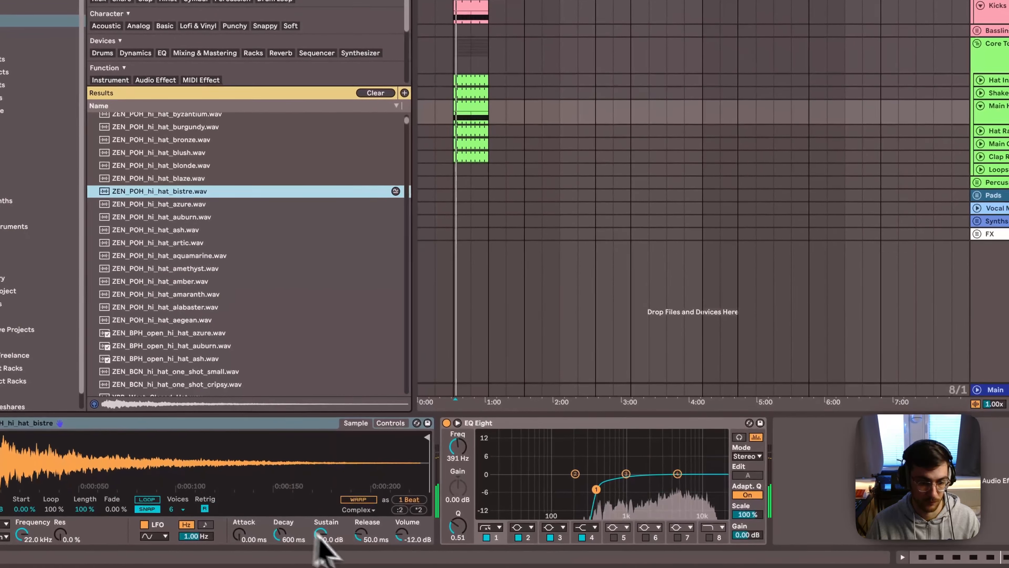
pyautogui.moveTo(319, 533); pyautogui.dragTo(320, 537)
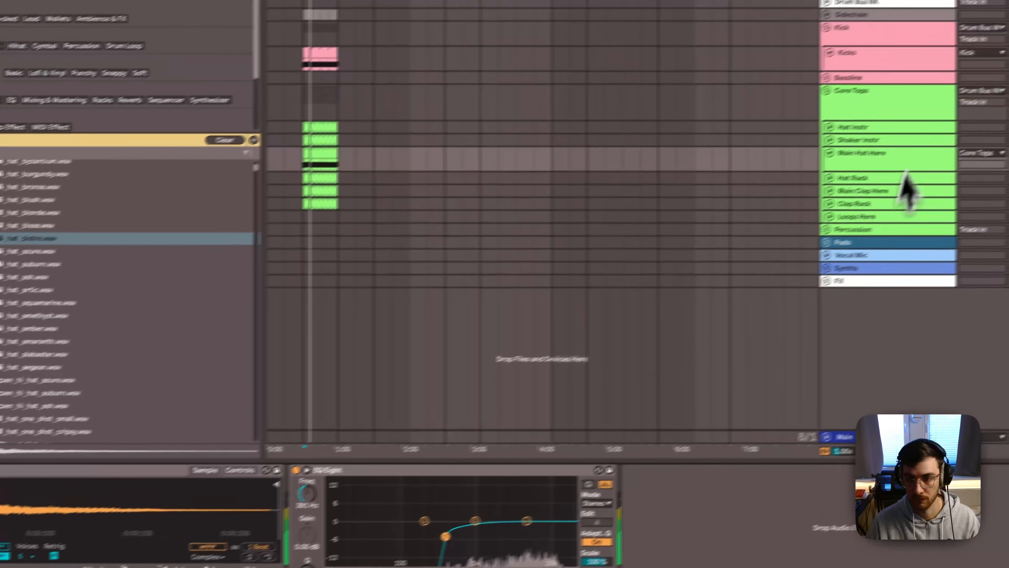
# Collapse the Main Hat Here track and expand the Hat Rack track
pyautogui.click(842, 159)
pyautogui.press('u')
pyautogui.click(845, 167)
pyautogui.press('u')
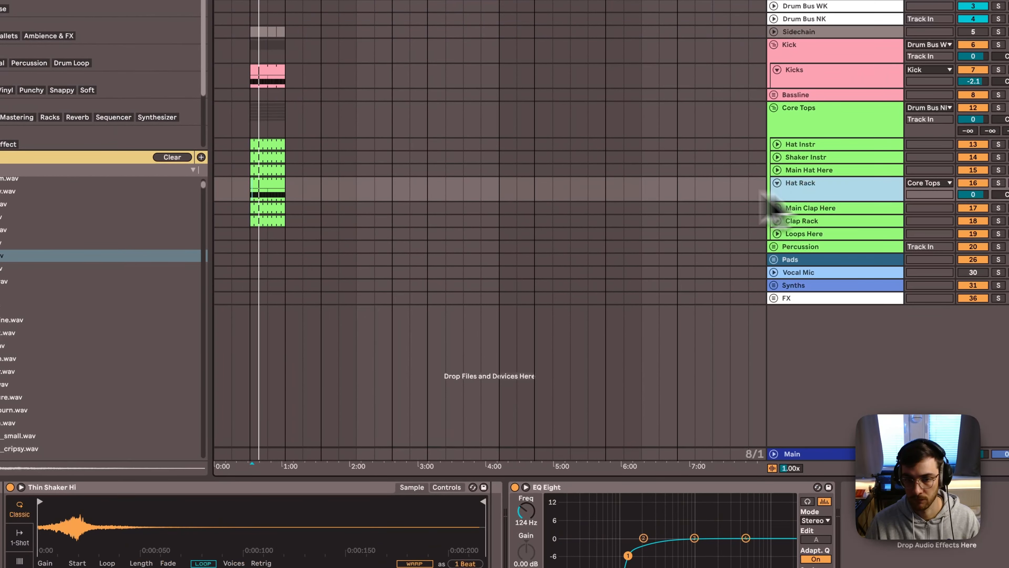
# Open the Hat Rack's Intro clip and move all its notes down to the Acoustic Vinyl Hat row
pyautogui.click(315, 167)
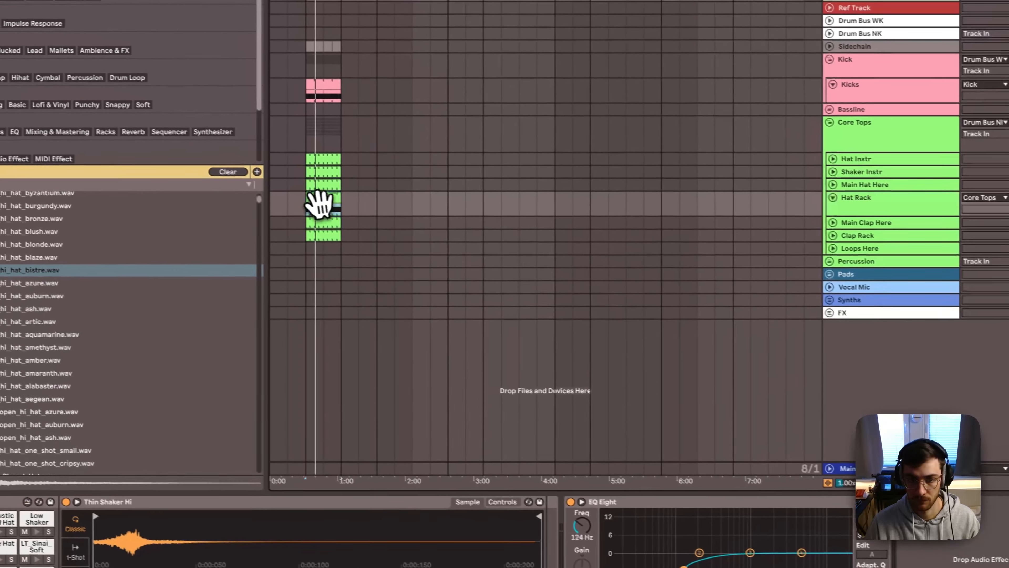
pyautogui.doubleClick(322, 200)
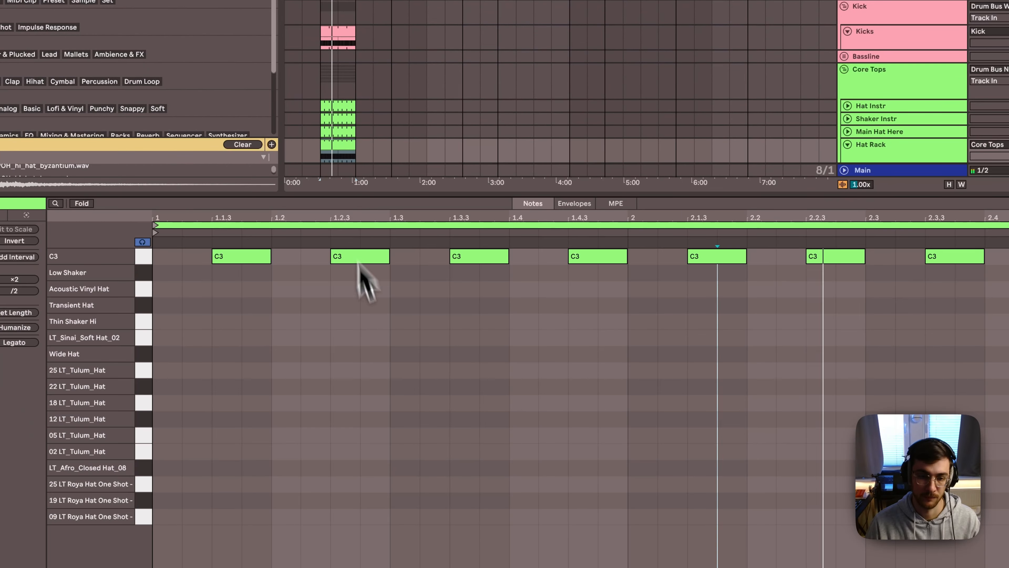
pyautogui.press('super+a')
pyautogui.press('Down')
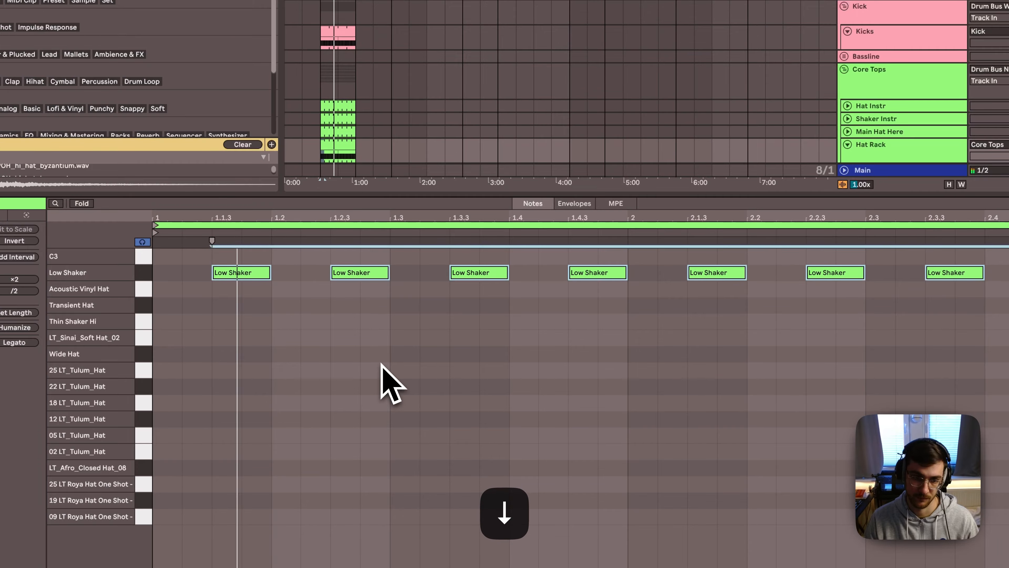
pyautogui.press('Down')
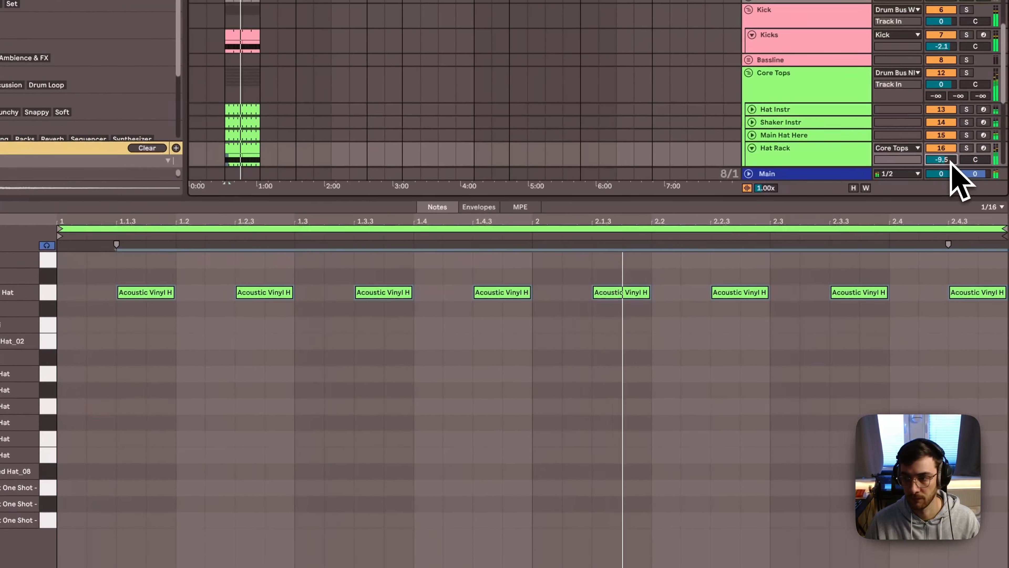
# Move all the Hat Rack clip's notes down to the Thin Shaker Hi row
pyautogui.click(598, 396)
pyautogui.press('super+a')
pyautogui.press('Down')
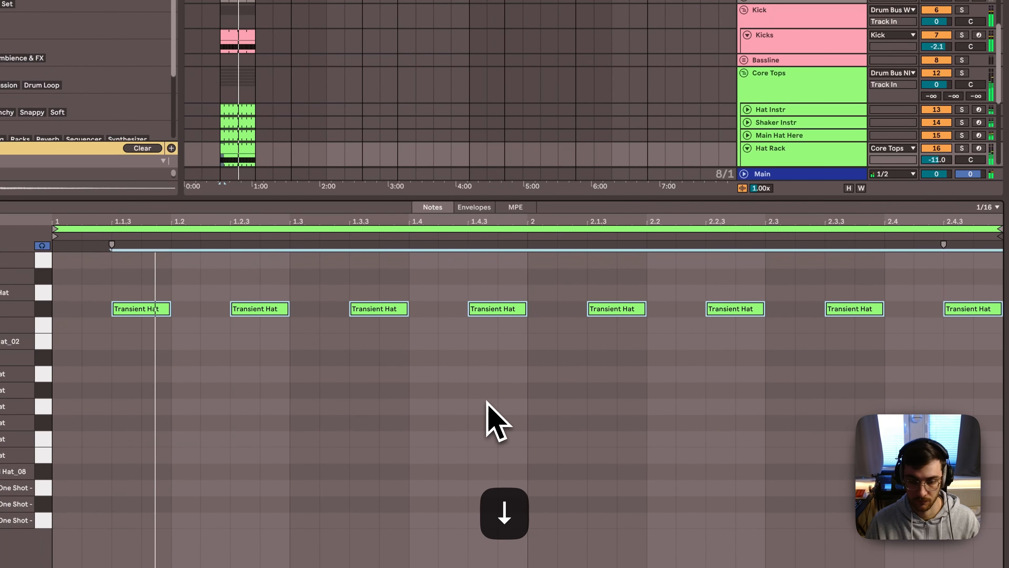
pyautogui.press('Down')
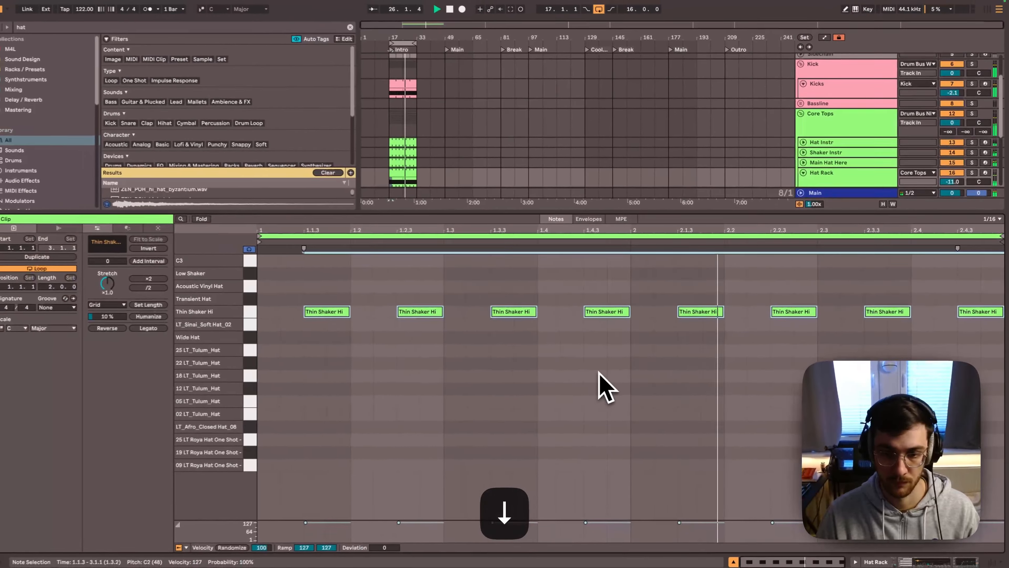
# Move all the Hat Rack clip's notes down to the LT_Sinai_Soft_Hat_02 row
pyautogui.press('Left')
pyautogui.press('Right')
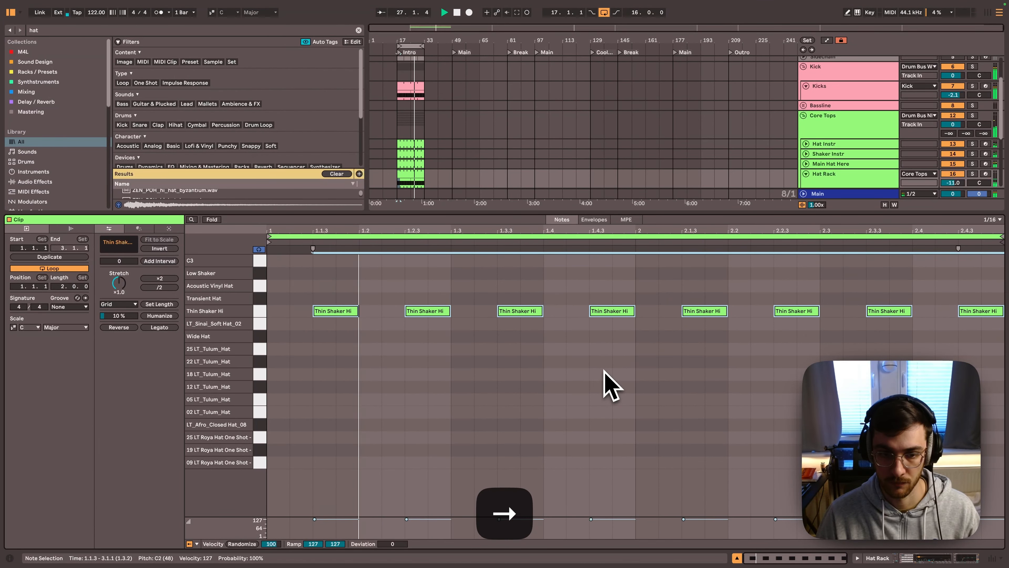
pyautogui.press('Down')
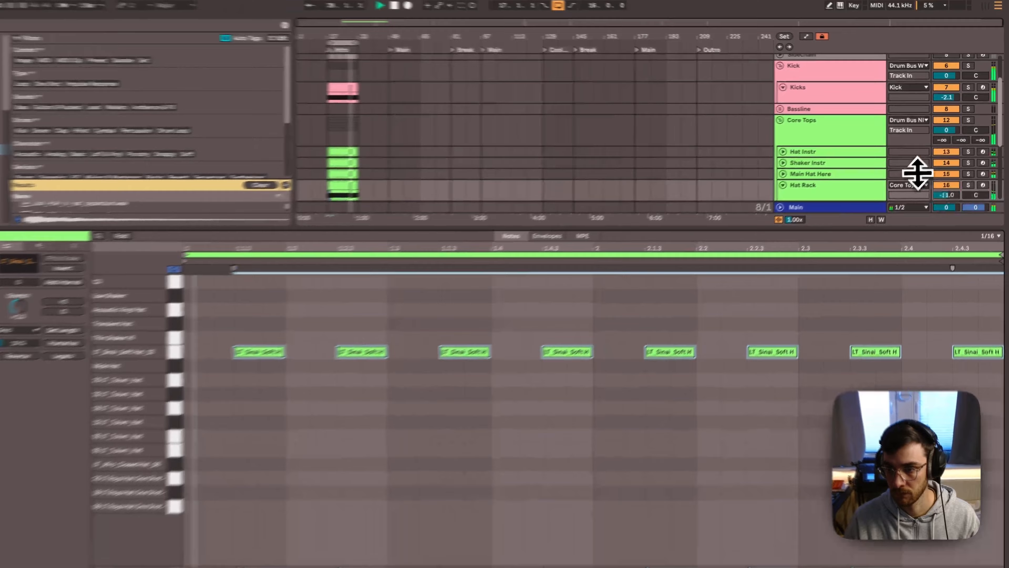
# Expand the Main Hat Here track, set its volume to -12.4 dB, and raise the Hat Rack's volume to balance them
pyautogui.click(833, 164)
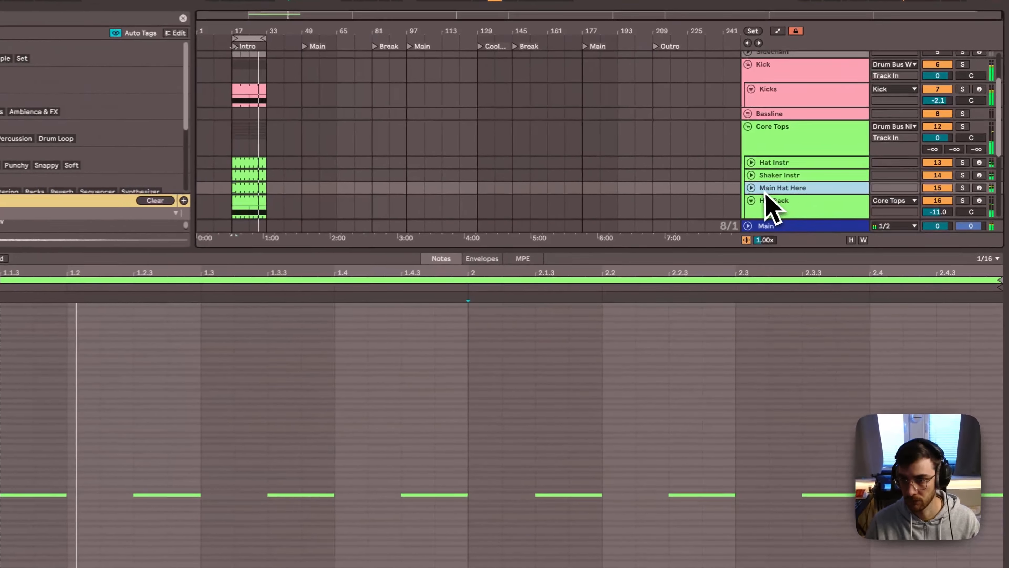
pyautogui.click(941, 191)
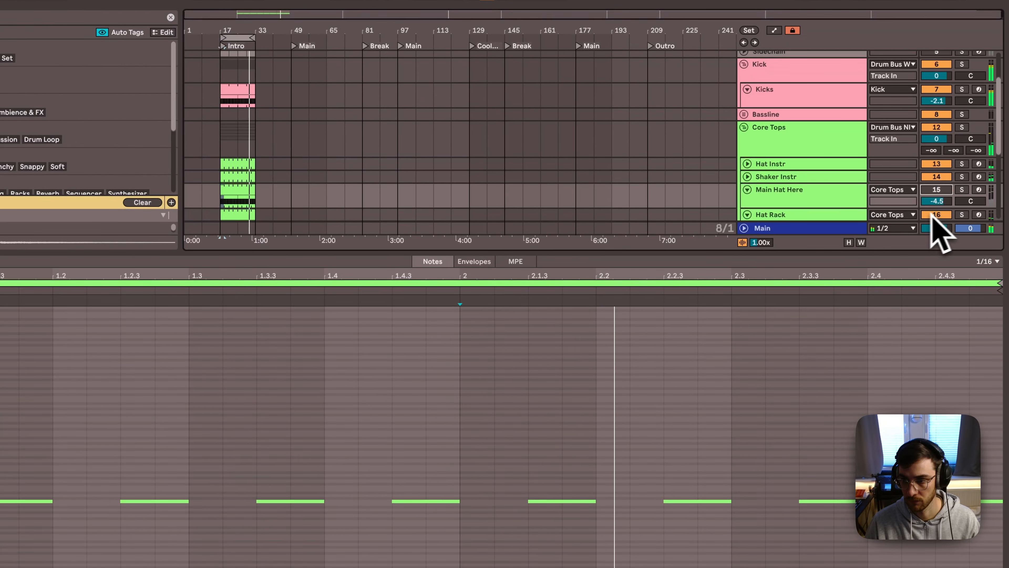
pyautogui.scroll(-2, 931, 215)
pyautogui.click(835, 188)
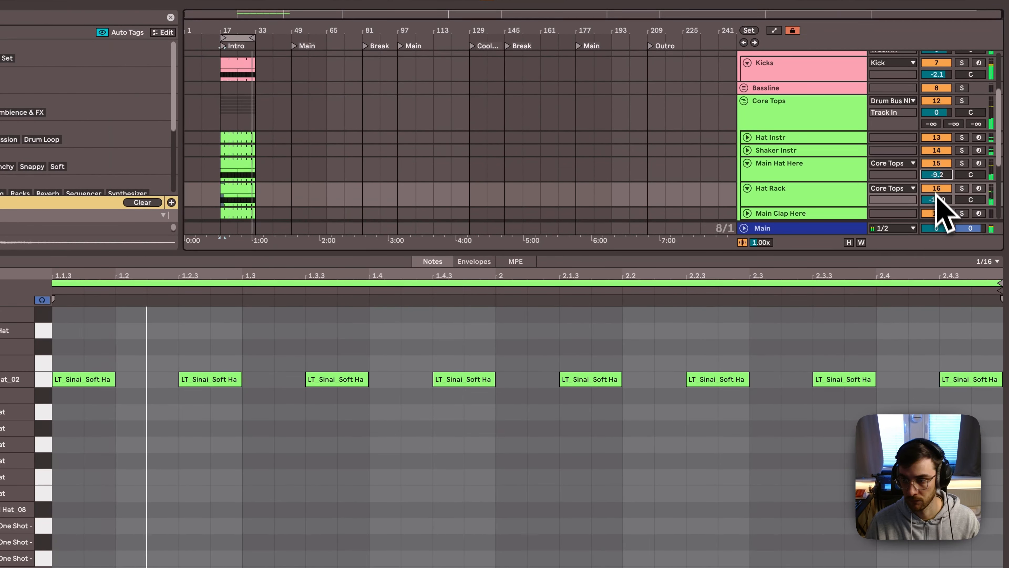
pyautogui.click(939, 175)
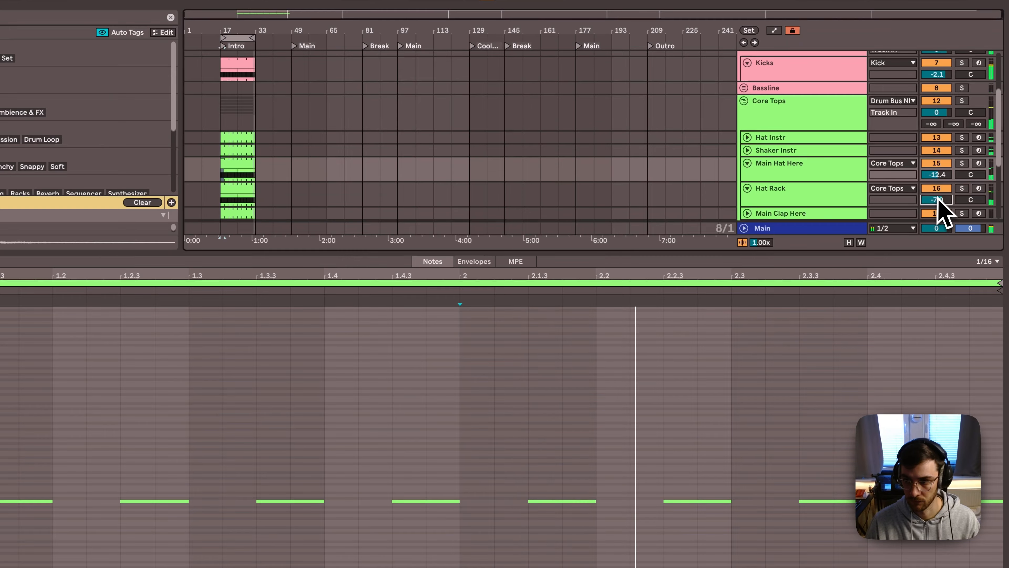
# Collapse the Hat Rack and Main Hat Here tracks and expand the Main Clap Here track
pyautogui.click(785, 190)
pyautogui.click(747, 188)
pyautogui.click(747, 163)
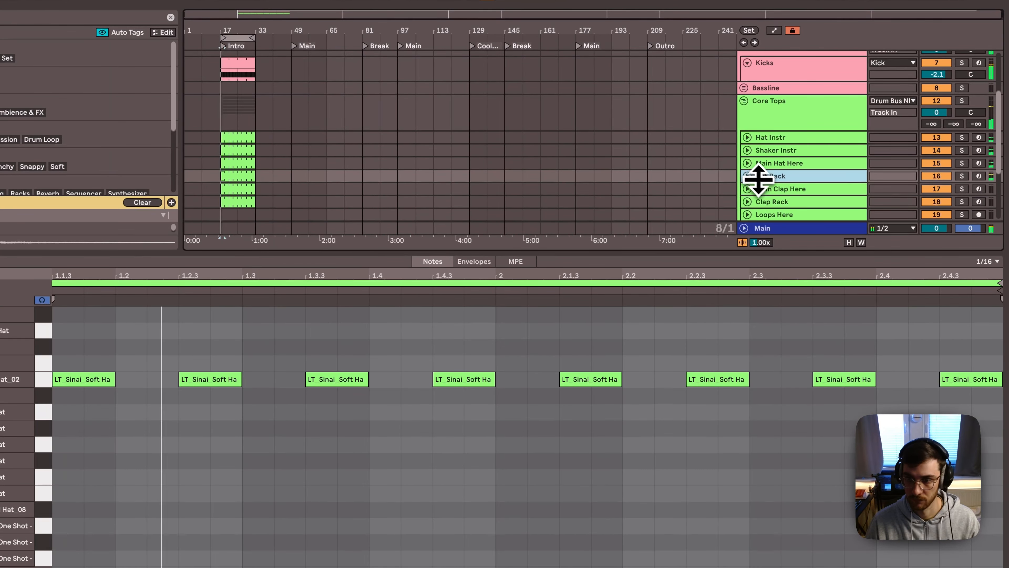
pyautogui.click(762, 193)
pyautogui.click(748, 189)
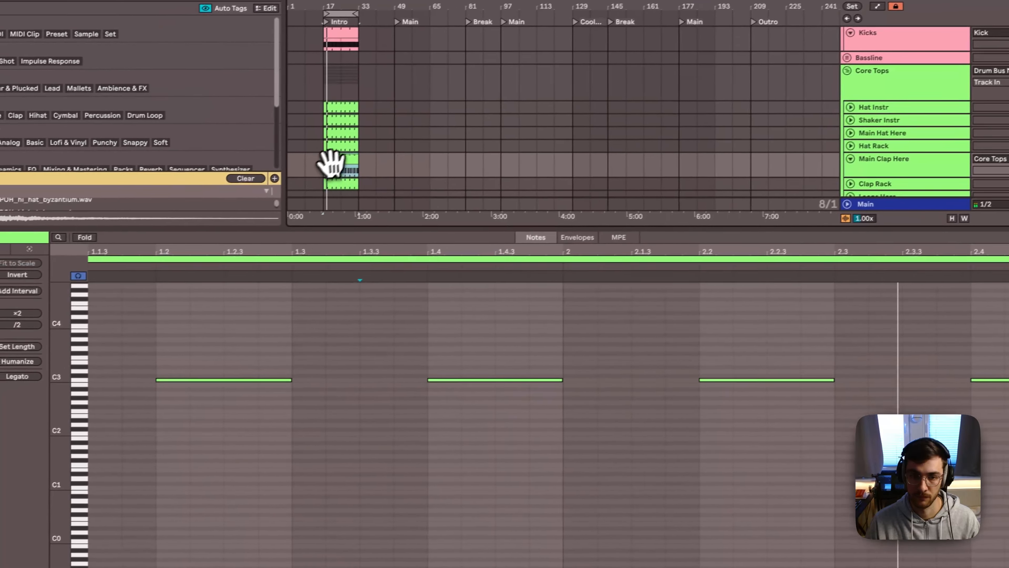
# Show the Main Clap Here track's devices and expand the Clap Rack track
pyautogui.click(342, 300)
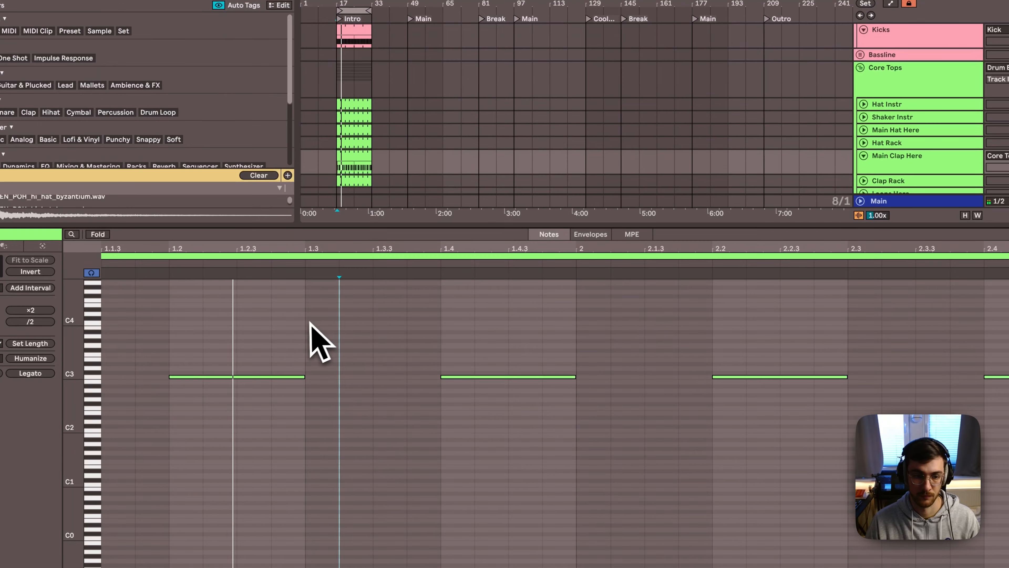
pyautogui.hotkey('shift', 'Tab')
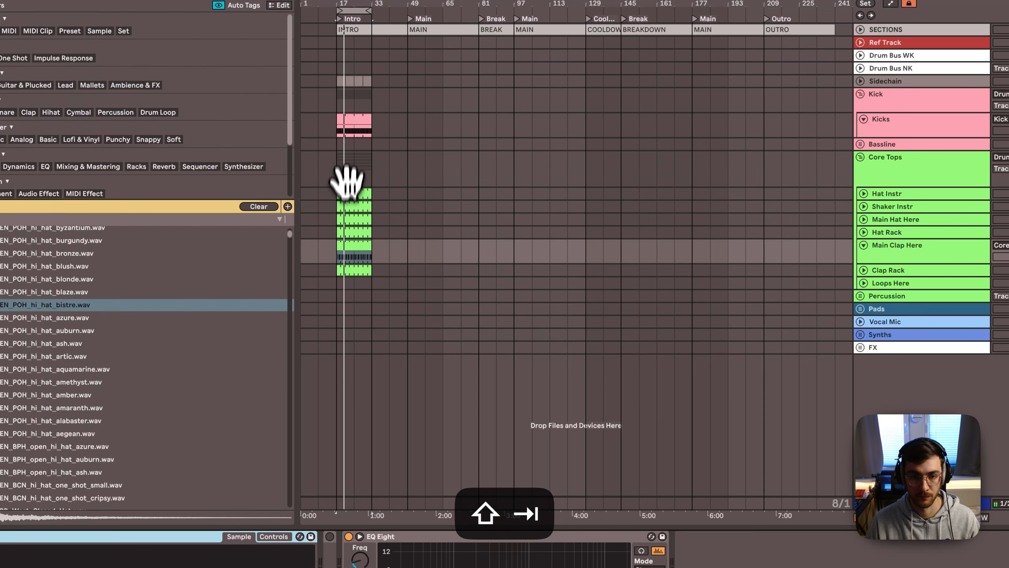
pyautogui.click(845, 263)
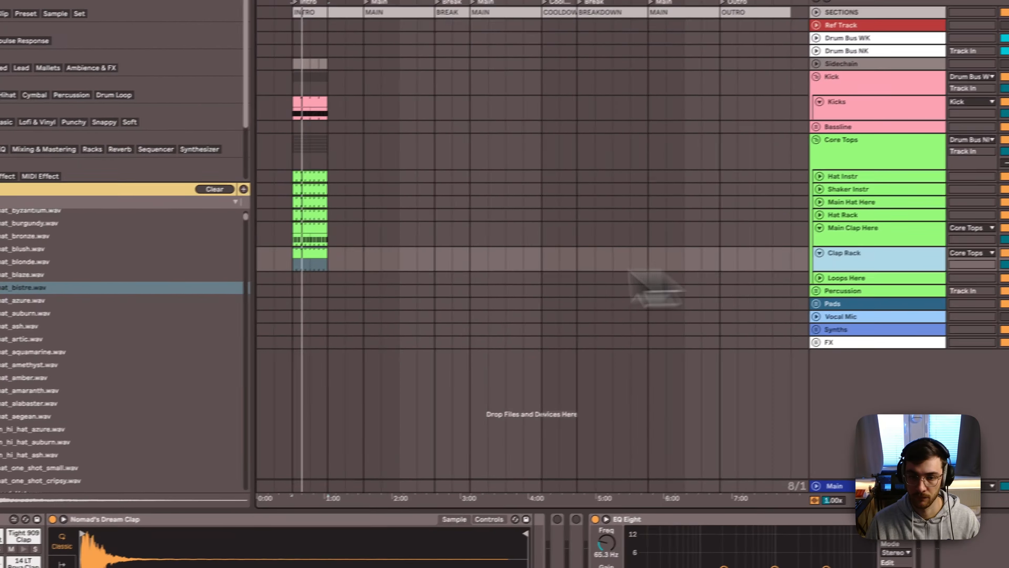
# Open the Clap Rack's Intro clip and move all its notes up to the LT_Sinai_Clap 29 row
pyautogui.click(333, 263)
pyautogui.doubleClick(401, 238)
pyautogui.press('super+a')
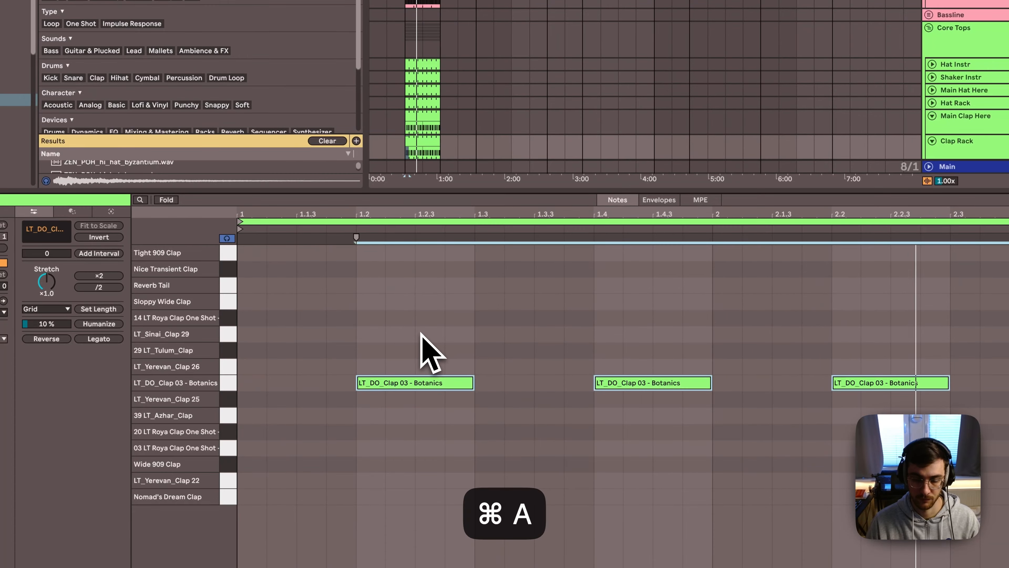
pyautogui.press('Up')
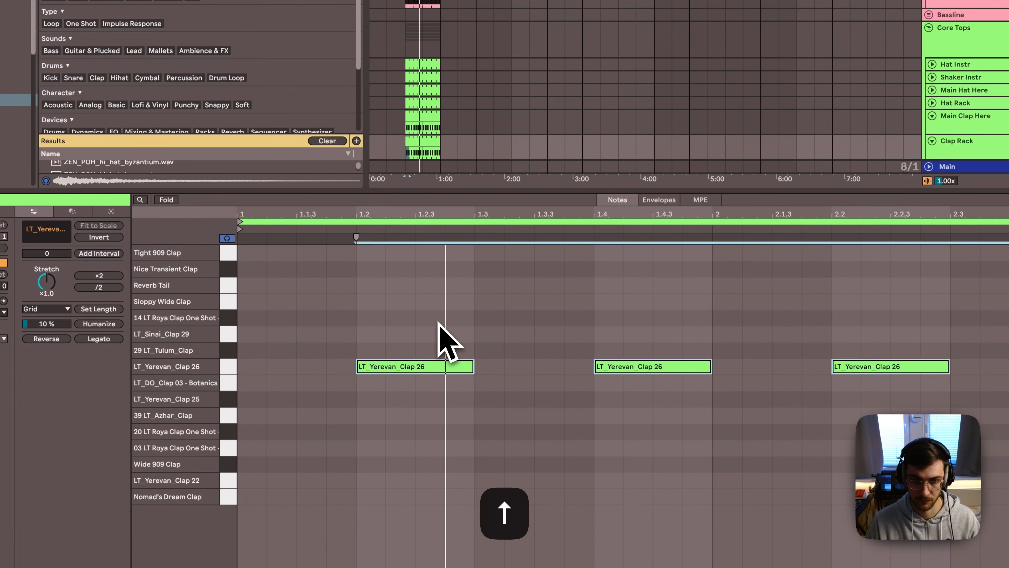
pyautogui.press('Up')
pyautogui.press('Up')
pyautogui.press('Up')
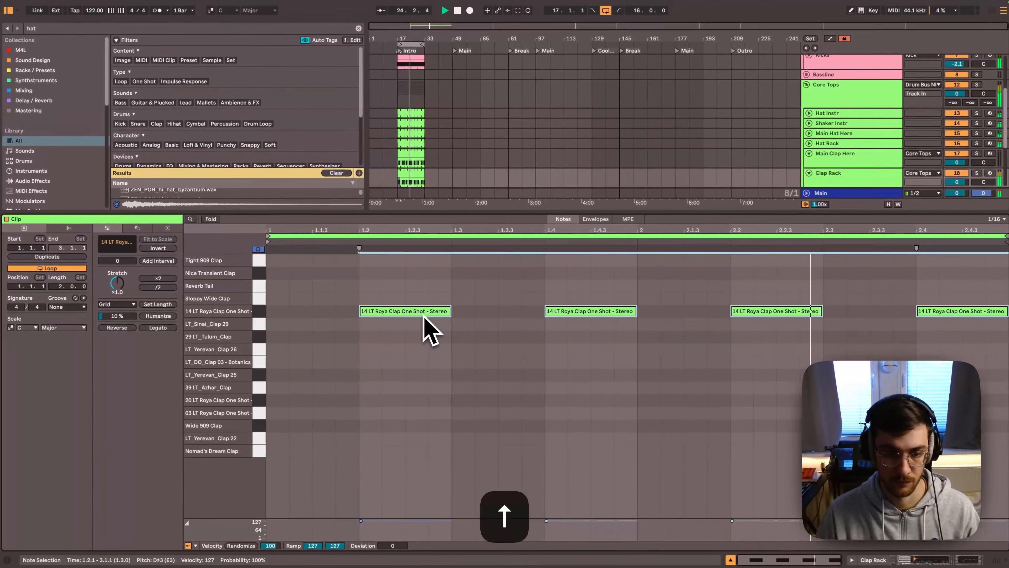
pyautogui.press('Down')
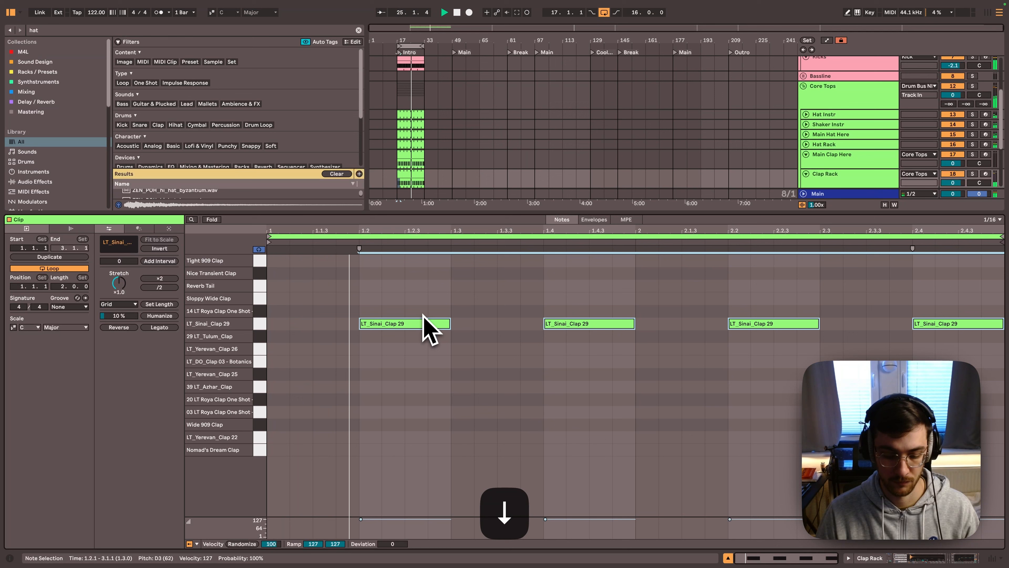
# Layer a copy of the Clap Rack clip's notes on the Nice Transient Clap row
pyautogui.press('super+v')
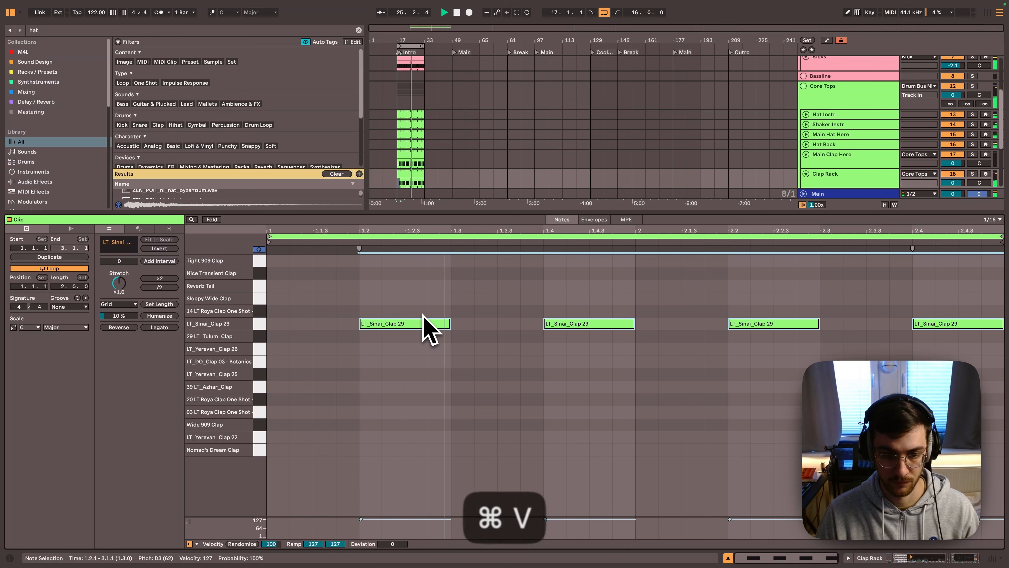
pyautogui.press('Up')
pyautogui.press('Up')
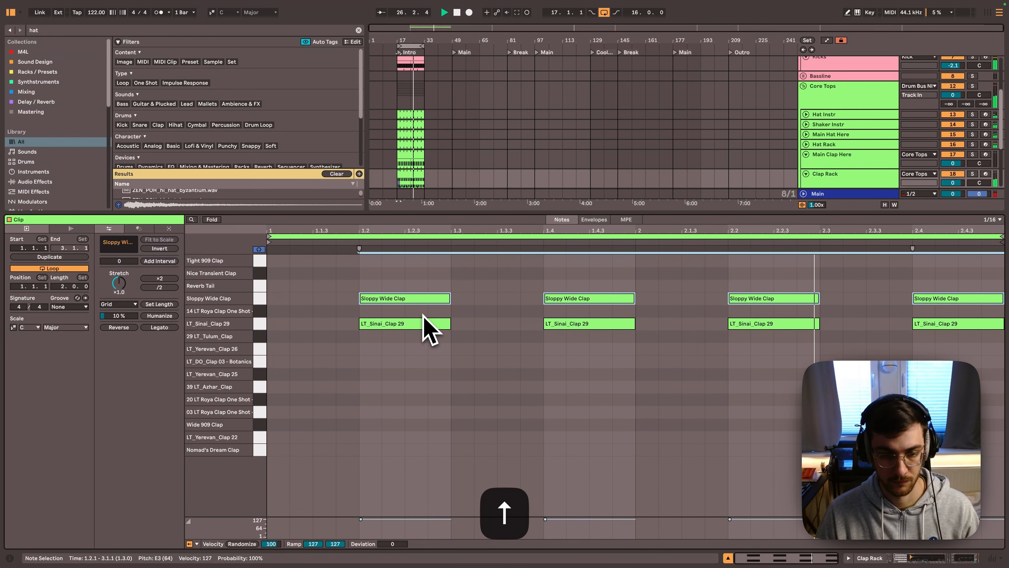
pyautogui.press('Up')
pyautogui.press('Up')
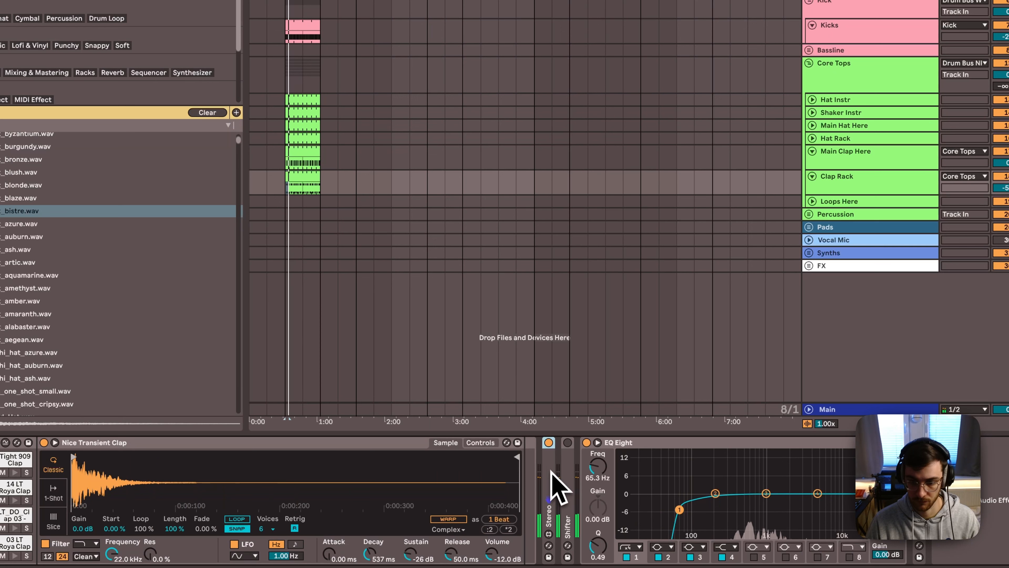
# Enable Wide mode in the Clap Rack's Shifter with a spread of -250 Hz and fold the device
pyautogui.doubleClick(634, 464)
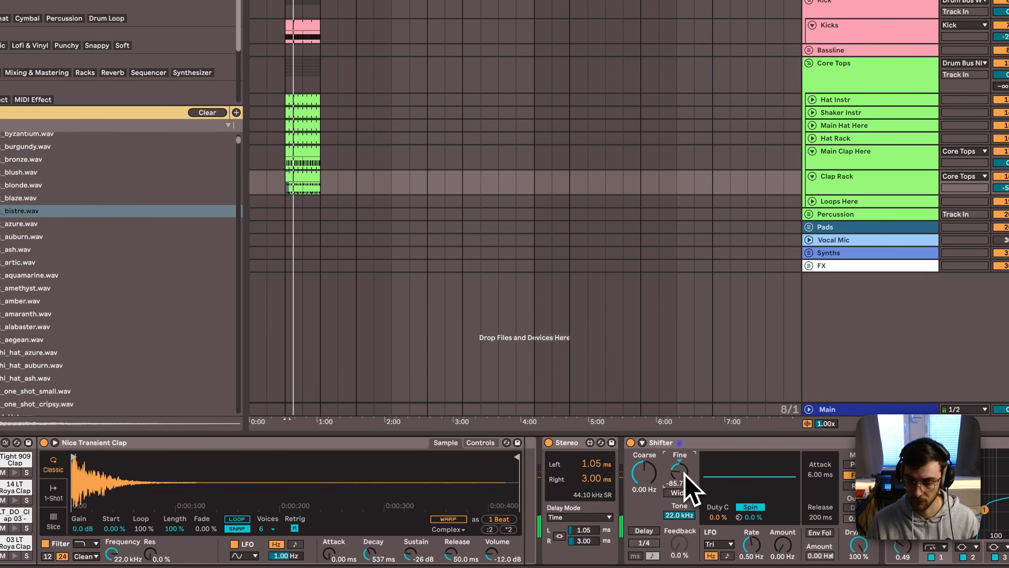
pyautogui.click(681, 492)
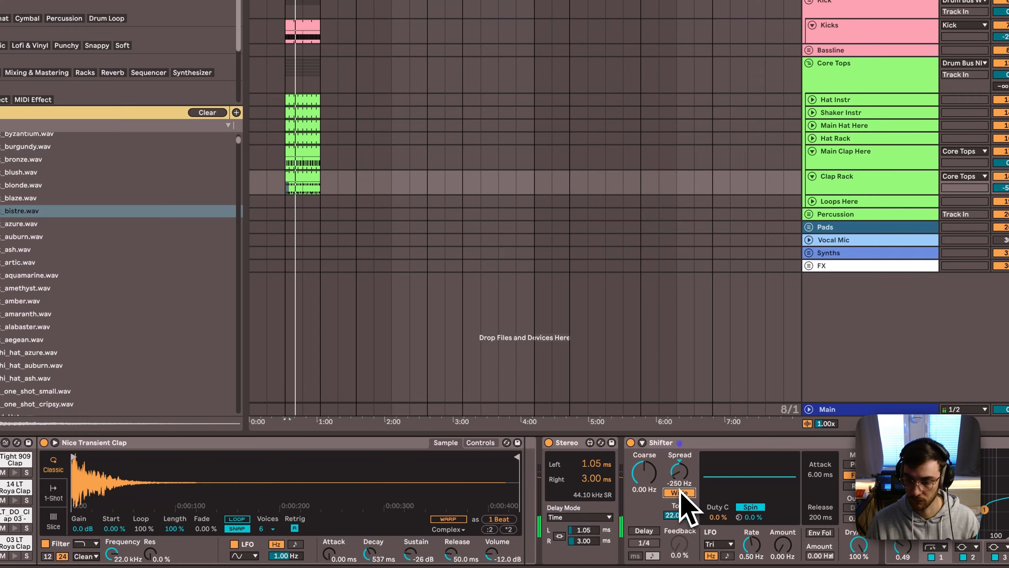
pyautogui.doubleClick(682, 444)
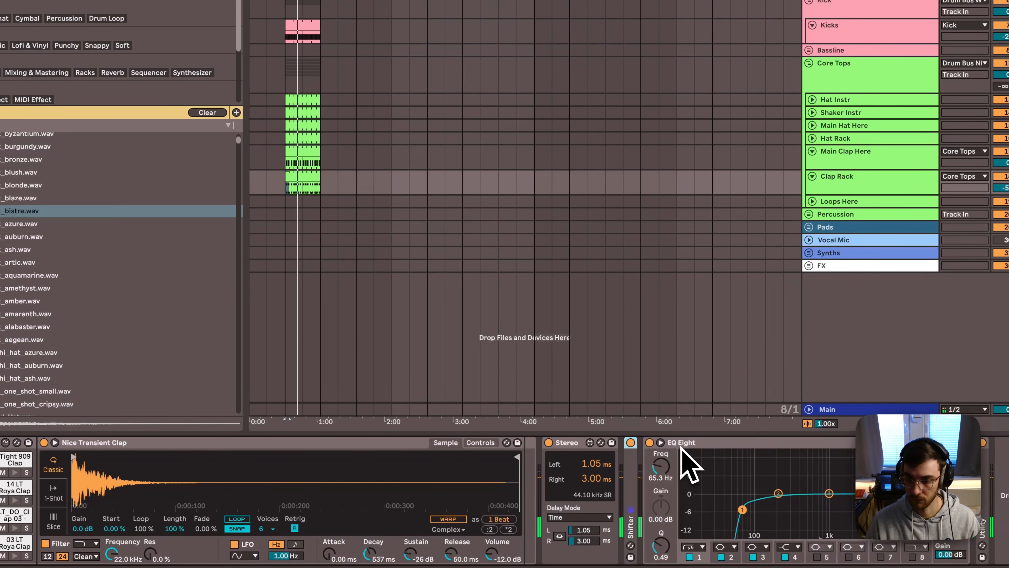
# Collapse the Clap Rack and Main Clap Here tracks and expand the Loops Here track
pyautogui.click(835, 189)
pyautogui.click(812, 176)
pyautogui.click(816, 184)
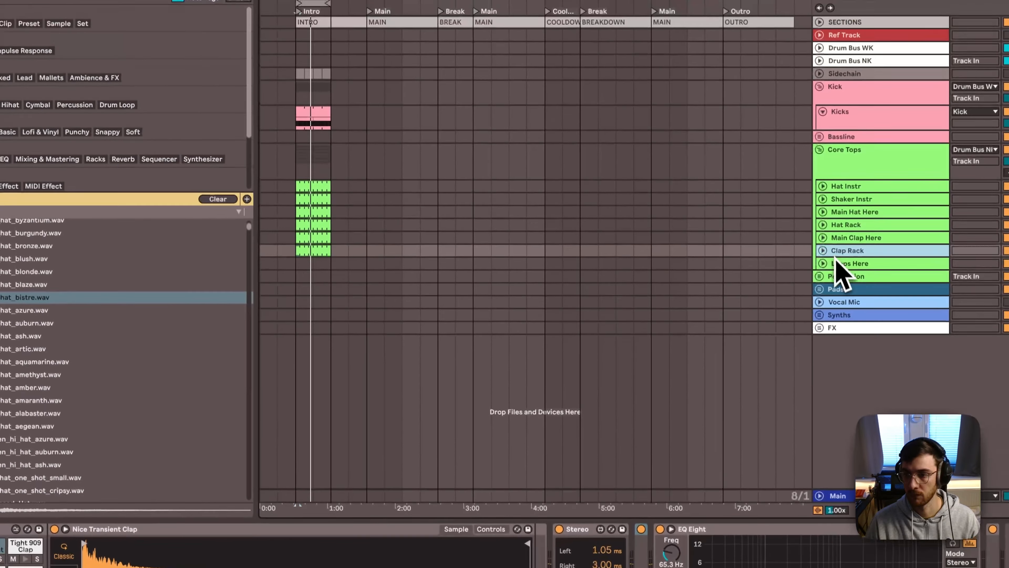
pyautogui.click(816, 222)
pyautogui.click(830, 223)
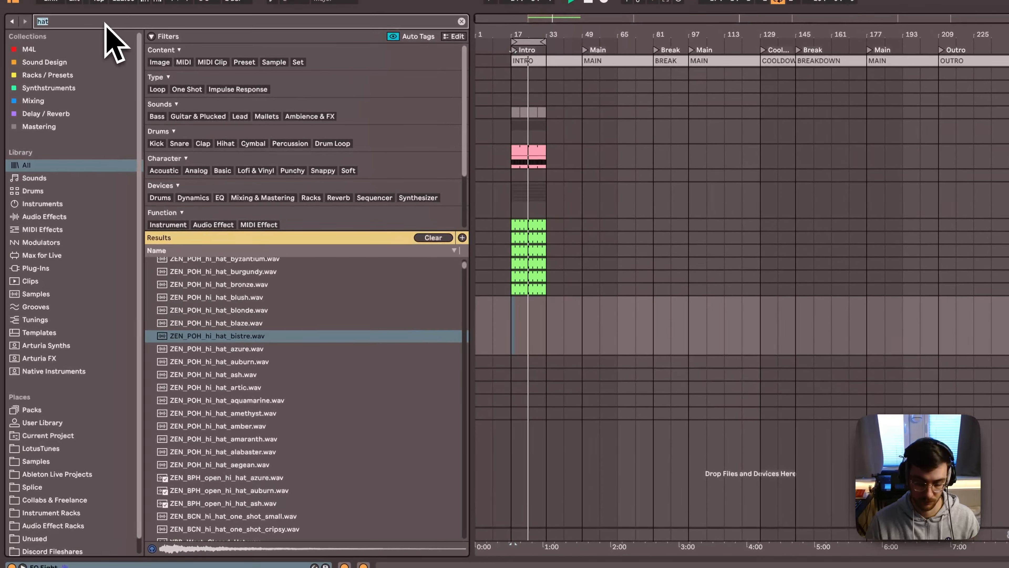
# Search the browser for "top", switch to the LotusTunes folder, and open the Roya suite's Combined Top Loops
pyautogui.write('top')
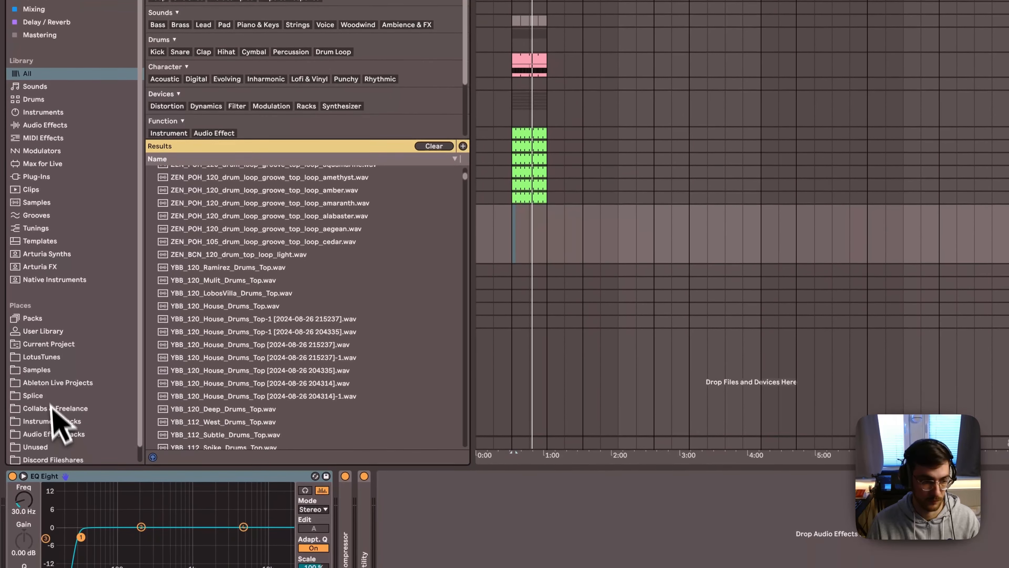
pyautogui.click(51, 449)
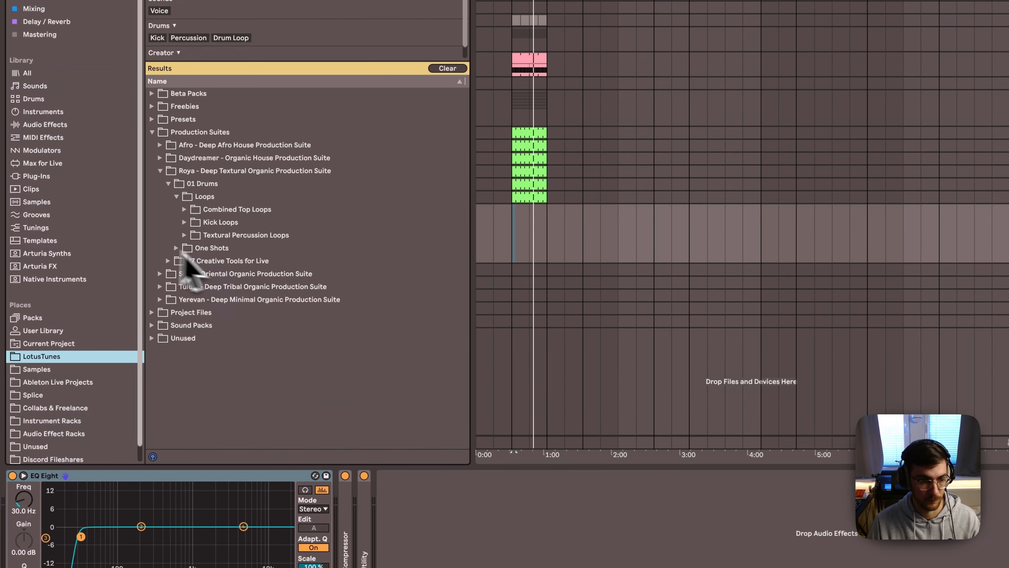
pyautogui.click(194, 211)
# Audition the Groover, Clap Emphasis and Tight Groove loops in the Combined Top Loops folder
pyautogui.click(204, 246)
pyautogui.scroll(-2, 231, 266)
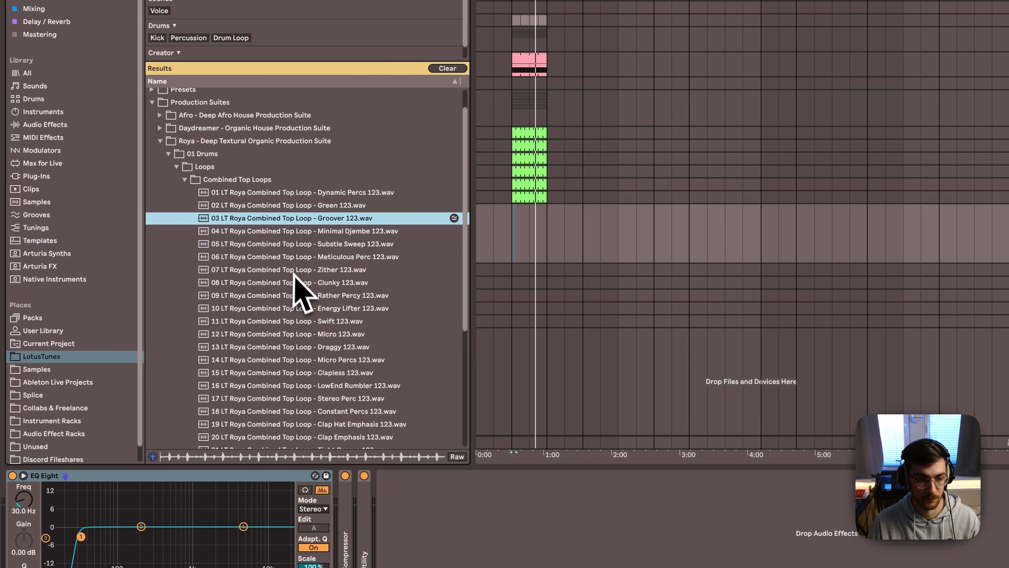
pyautogui.scroll(-4, 310, 357)
pyautogui.click(321, 368)
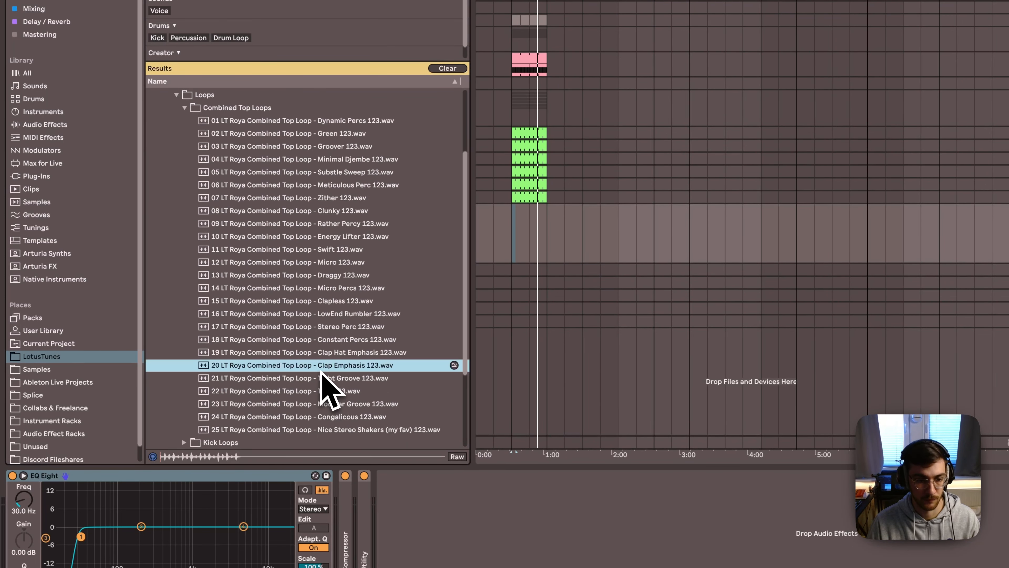
pyautogui.scroll(-1, 328, 371)
pyautogui.click(332, 371)
pyautogui.scroll(-2, 334, 381)
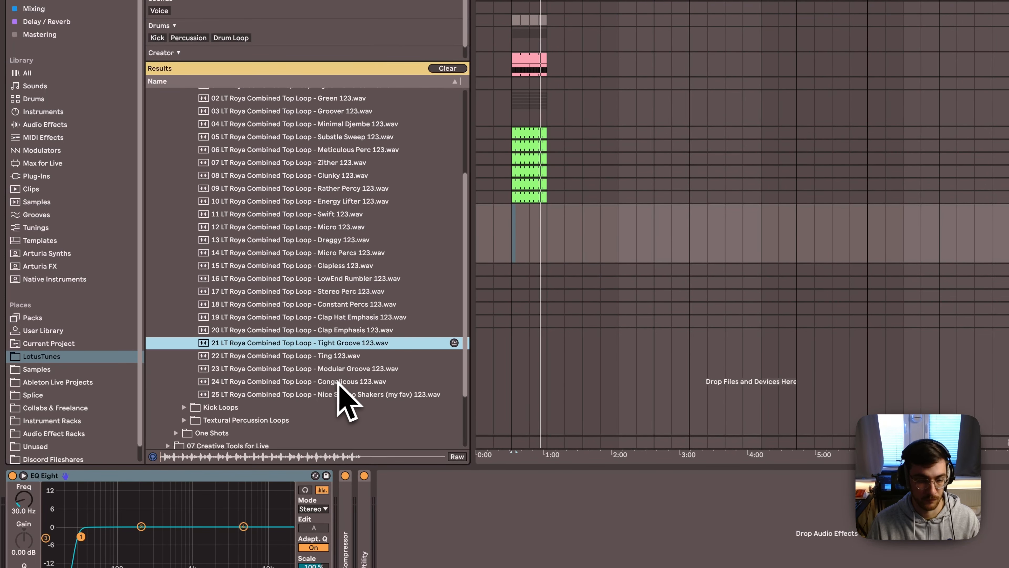
# Place 21 LT Roya Combined Top Loop - Tight Groove 123.wav across the Intro on Loops Here and loop its first bar
pyautogui.moveTo(332, 343); pyautogui.dragTo(513, 234)
pyautogui.moveTo(529, 210); pyautogui.dragTo(547, 210)
pyautogui.press('space')
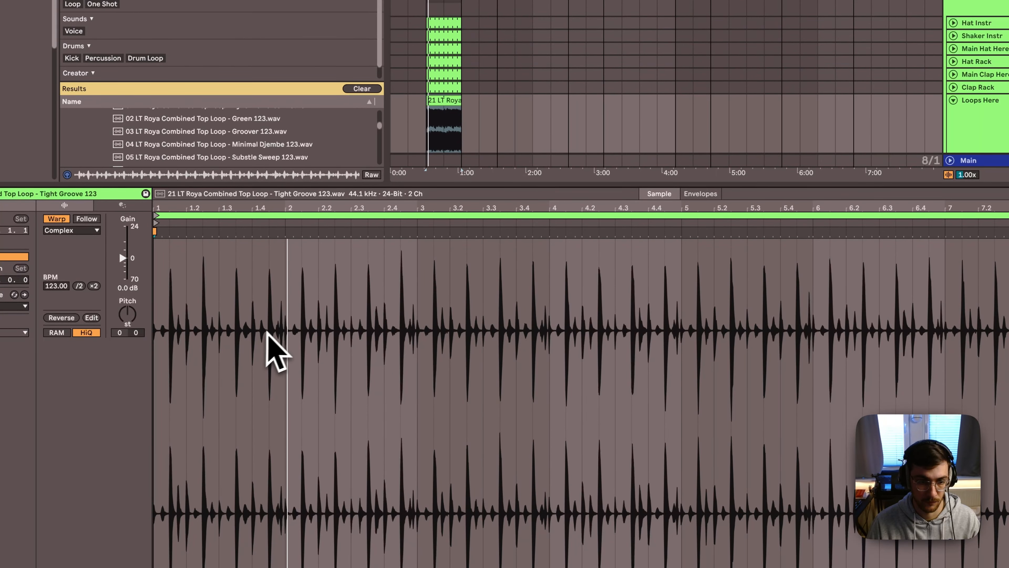
pyautogui.moveTo(267, 331); pyautogui.dragTo(155, 336)
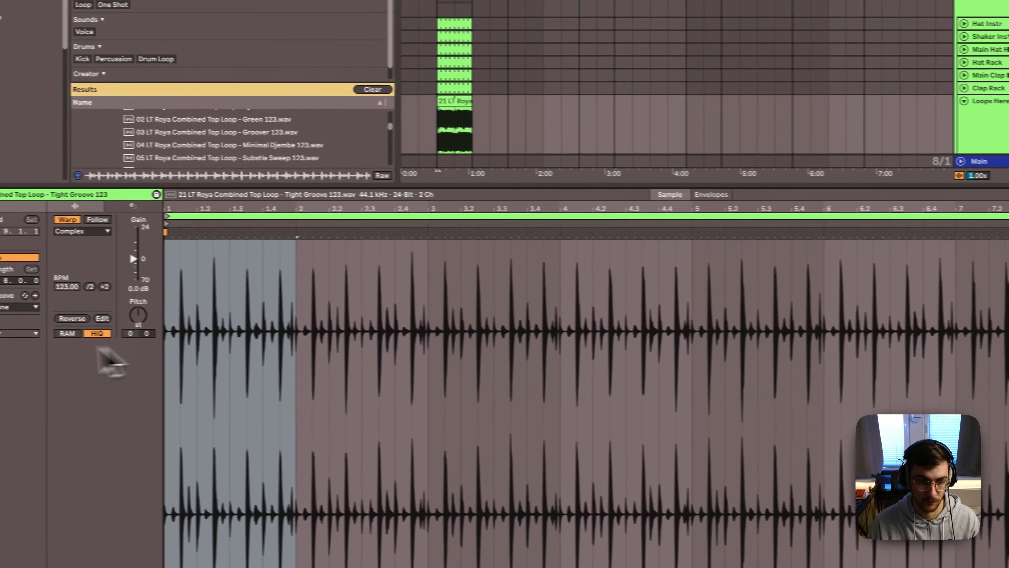
pyautogui.press('super+l')
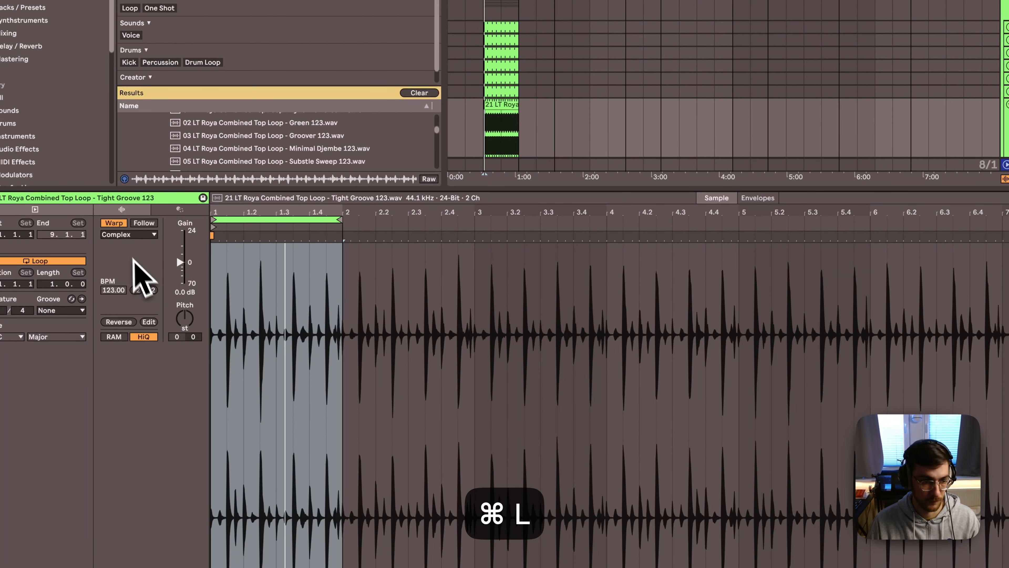
# Set the Tight Groove clip's warp mode to Beats with transient looping off, a transient envelope of 30, and Preserve at 1/16
pyautogui.click(129, 234)
pyautogui.click(119, 239)
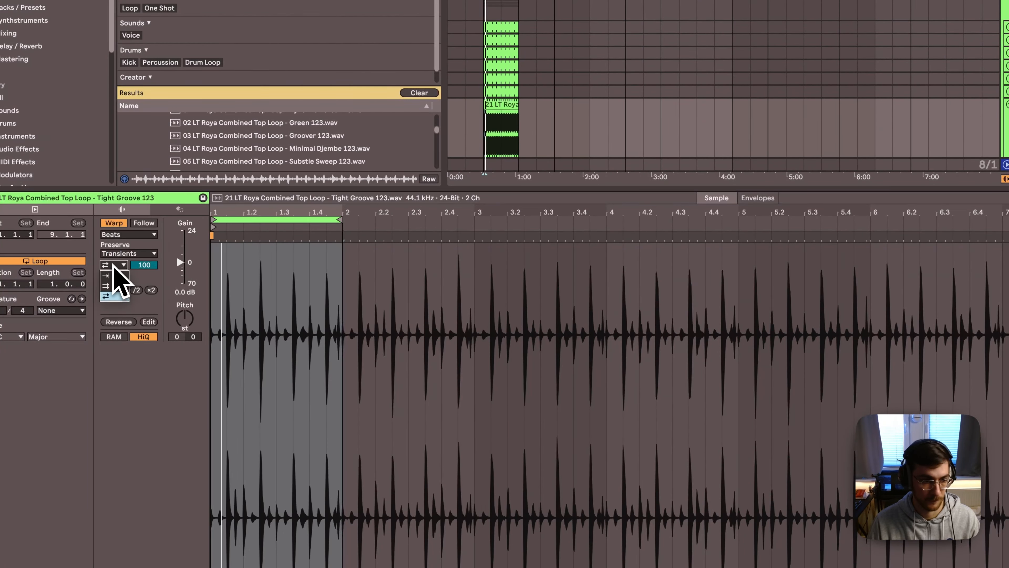
pyautogui.click(140, 265)
pyautogui.write('30')
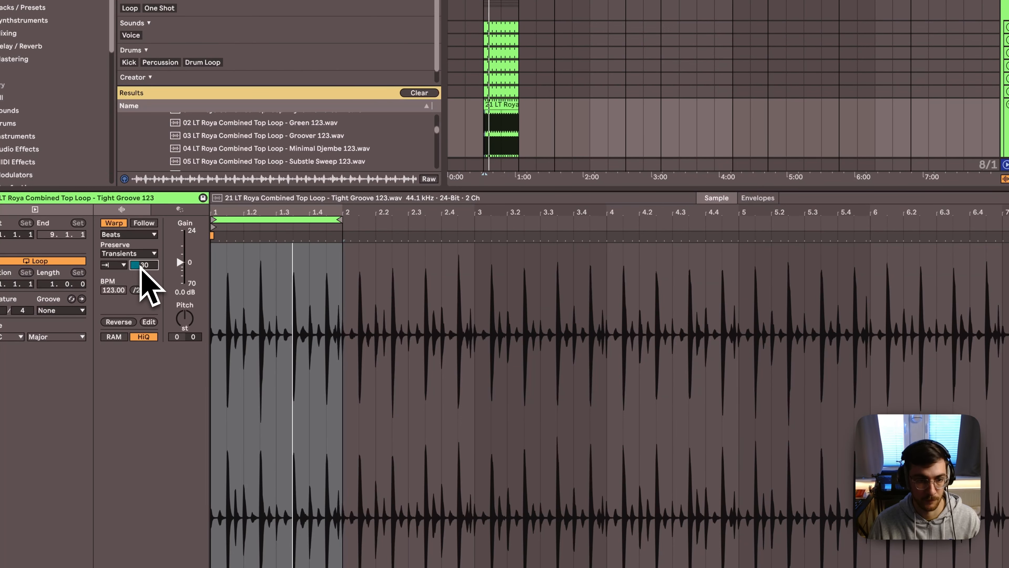
pyautogui.click(121, 255)
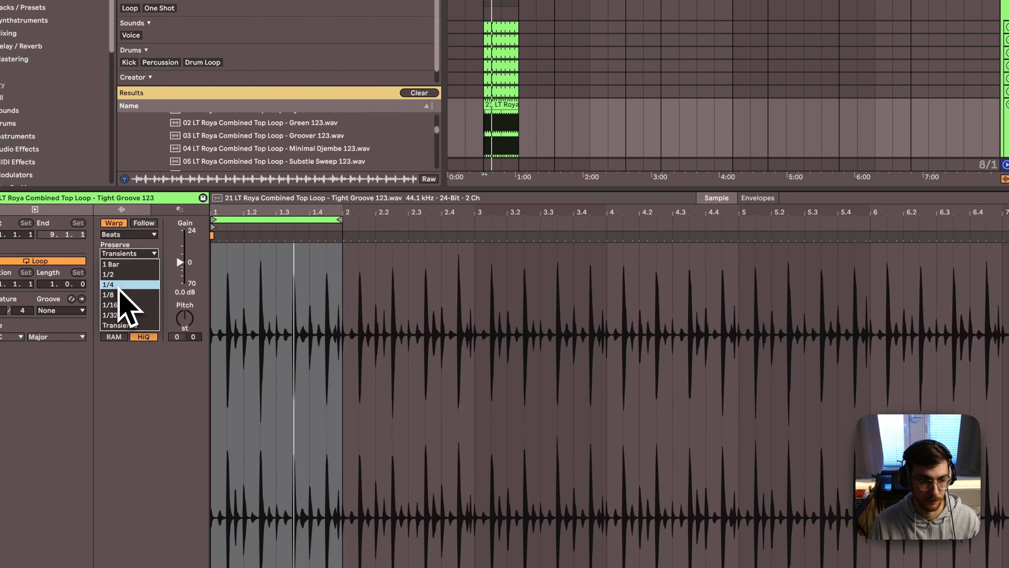
pyautogui.click(121, 305)
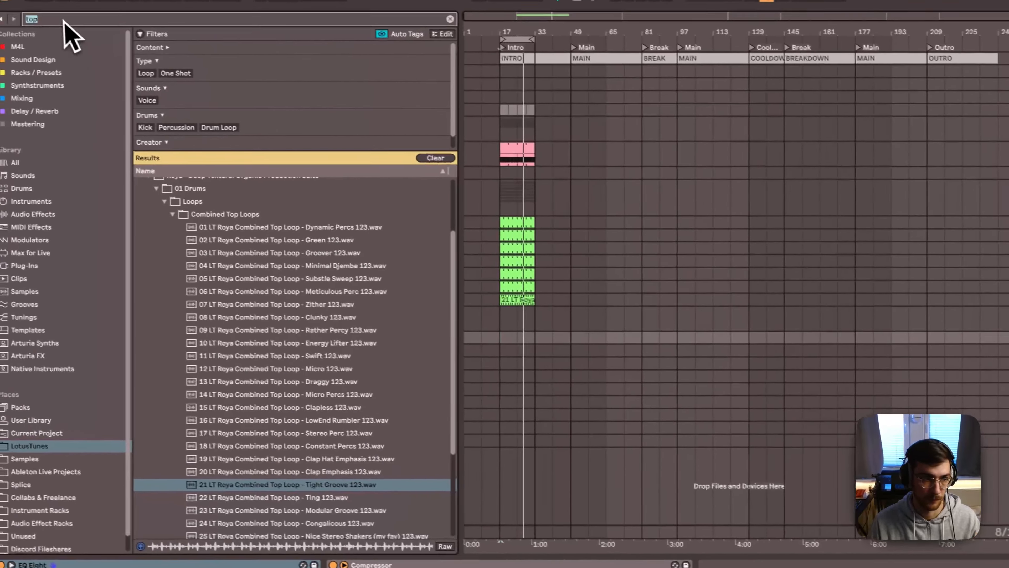
# Search the browser for "perc" and place 16 LT Roya Textural Percussion Loop - Some Bongos (a) 123.wav across the Intro on Perc Loops
pyautogui.write('perc')
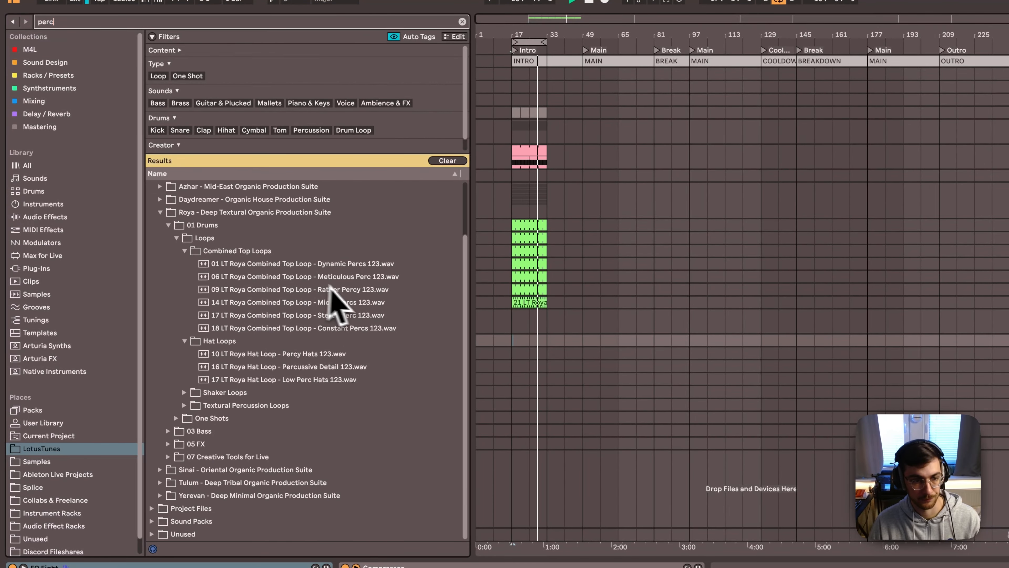
pyautogui.click(184, 254)
pyautogui.click(184, 327)
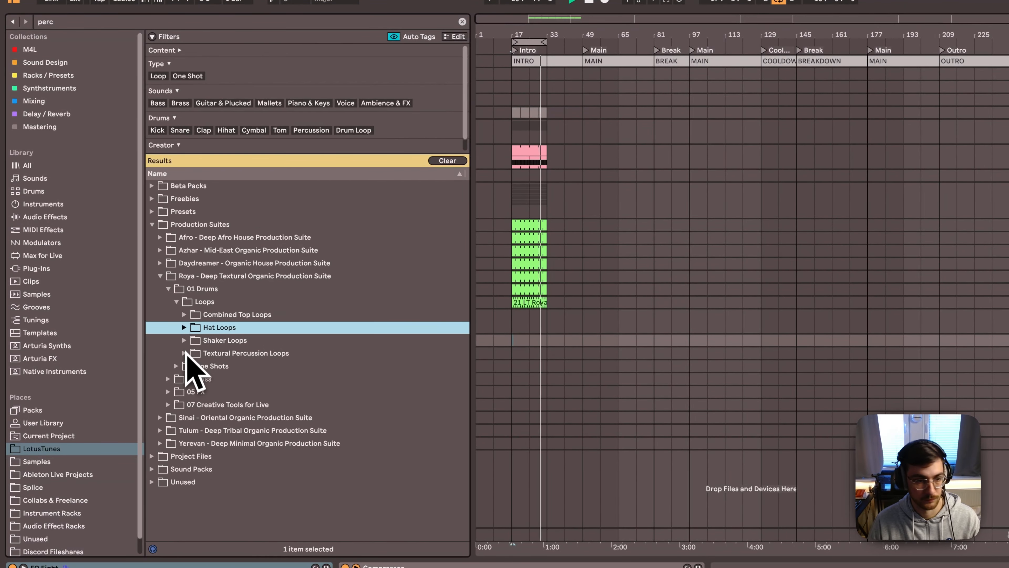
pyautogui.click(184, 353)
pyautogui.scroll(-2, 246, 389)
pyautogui.click(275, 409)
pyautogui.scroll(-3, 230, 357)
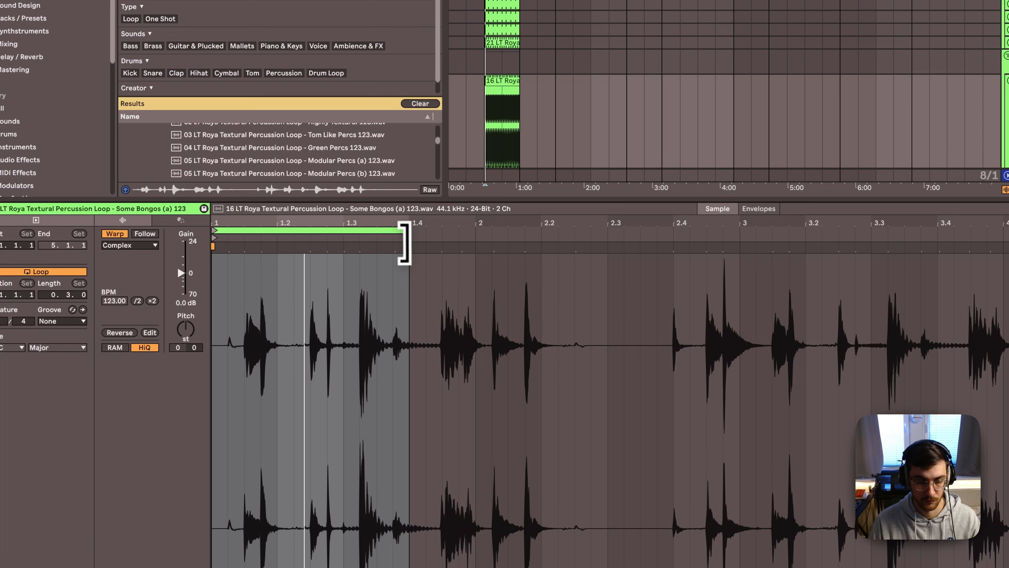
# Loop only the first bar of the Some Bongos (a) clip and transpose it to -4 semitones
pyautogui.moveTo(401, 231); pyautogui.dragTo(479, 235)
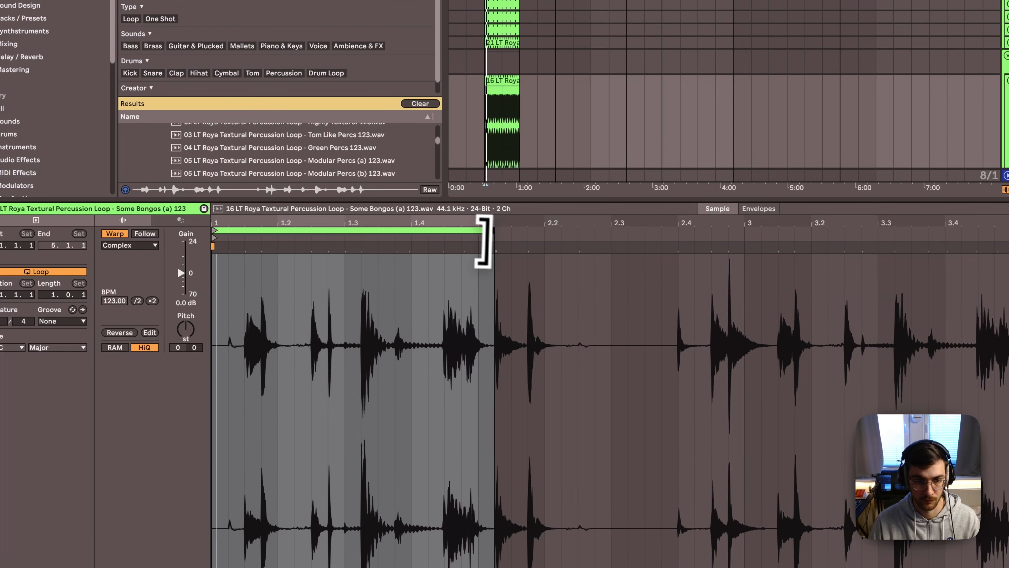
pyautogui.moveTo(191, 327); pyautogui.dragTo(186, 330)
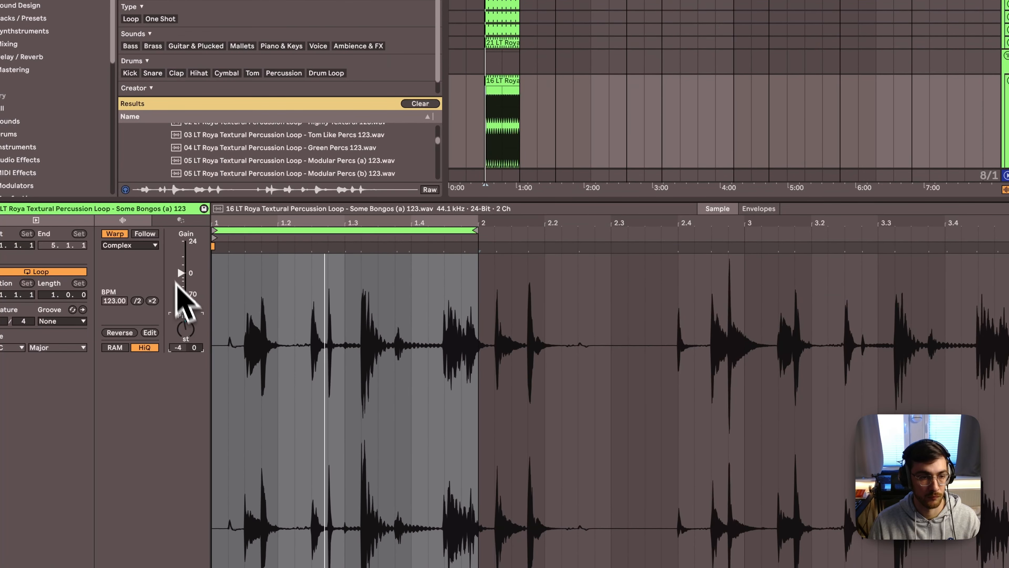
# Warp the Some Bongos (a) clip in Beats mode with a transient envelope of 73, and drop its gain envelope to silence from beat 1.3
pyautogui.click(129, 245)
pyautogui.click(117, 261)
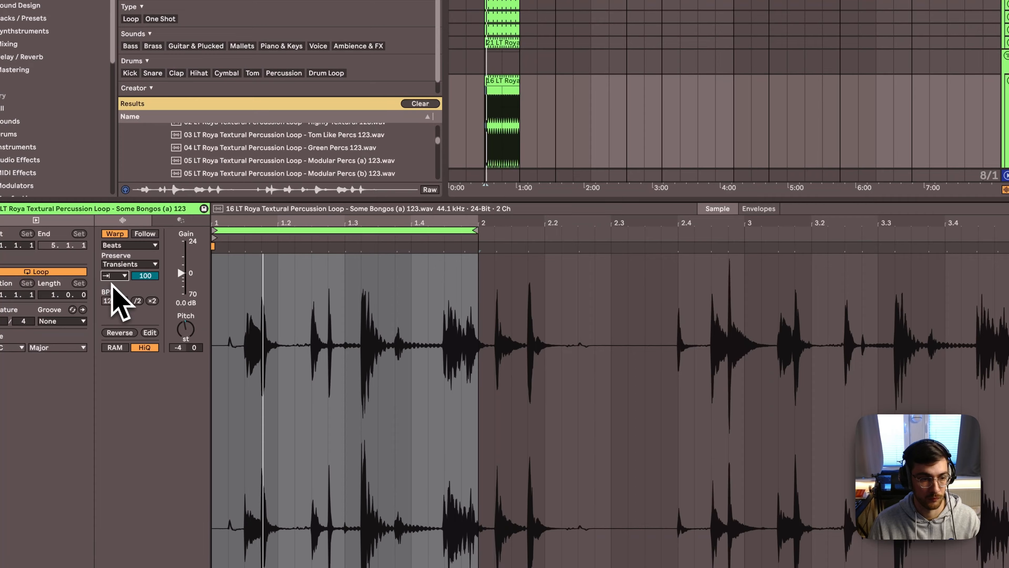
pyautogui.moveTo(149, 278); pyautogui.dragTo(149, 293)
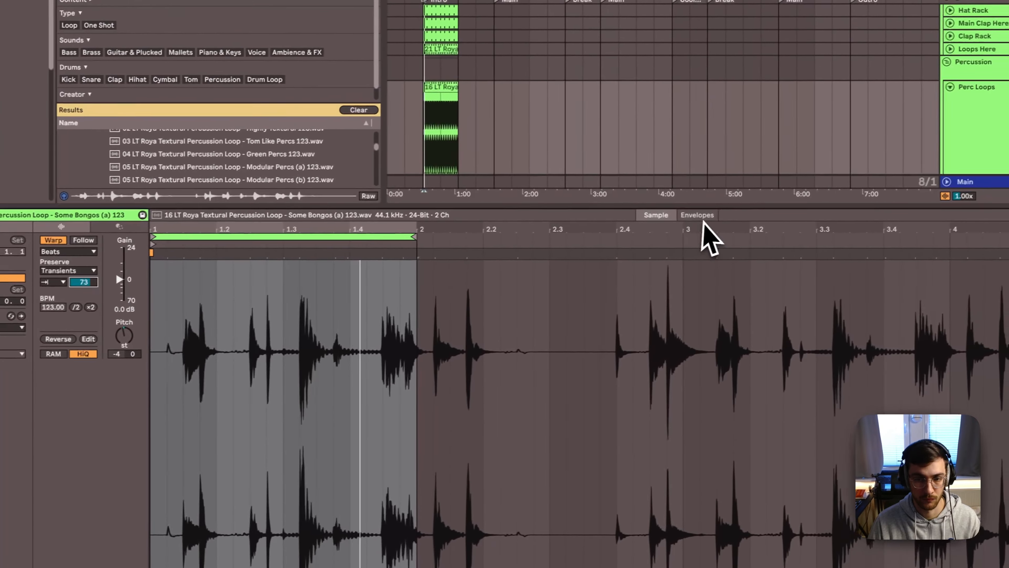
pyautogui.click(759, 209)
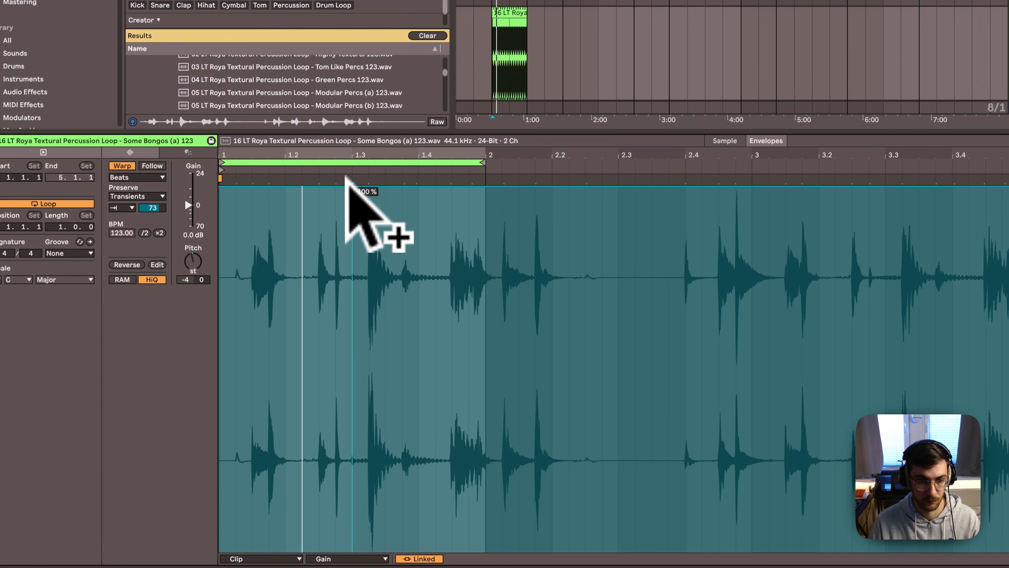
pyautogui.moveTo(351, 177); pyautogui.dragTo(358, 172)
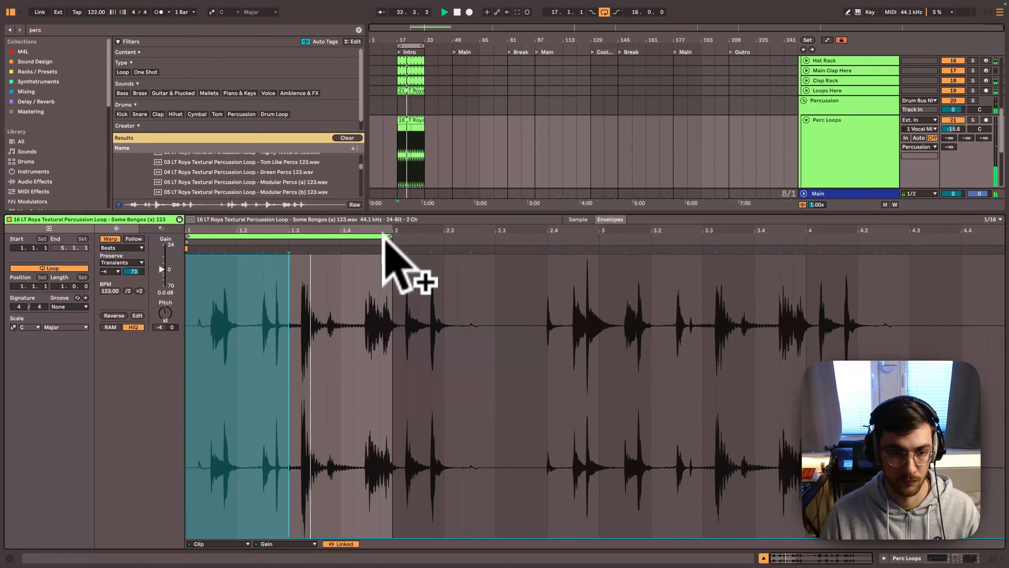
# Select the Shakers track and search the browser for "shaker"
pyautogui.click(827, 247)
pyautogui.click(807, 248)
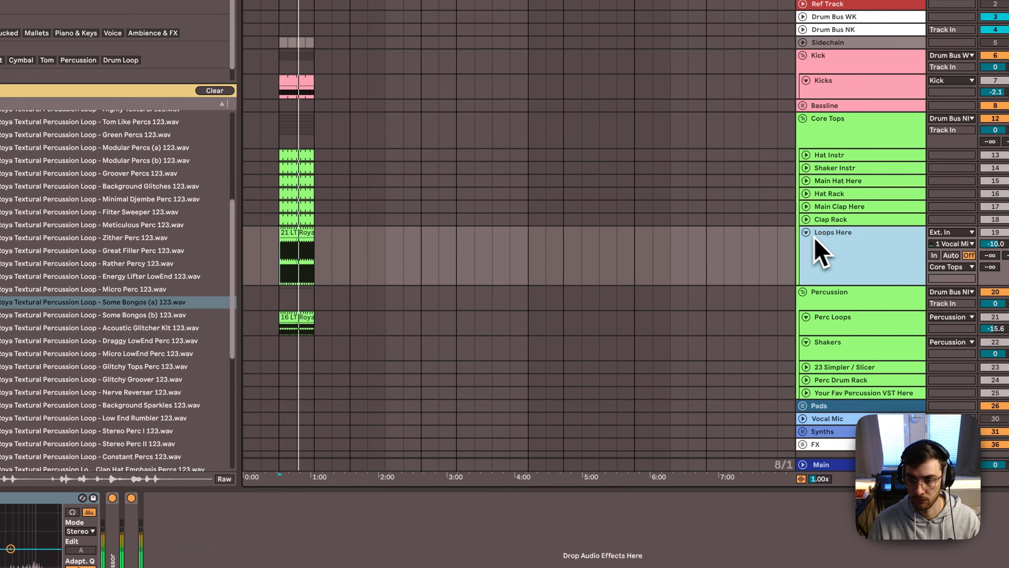
pyautogui.scroll(-2, 823, 260)
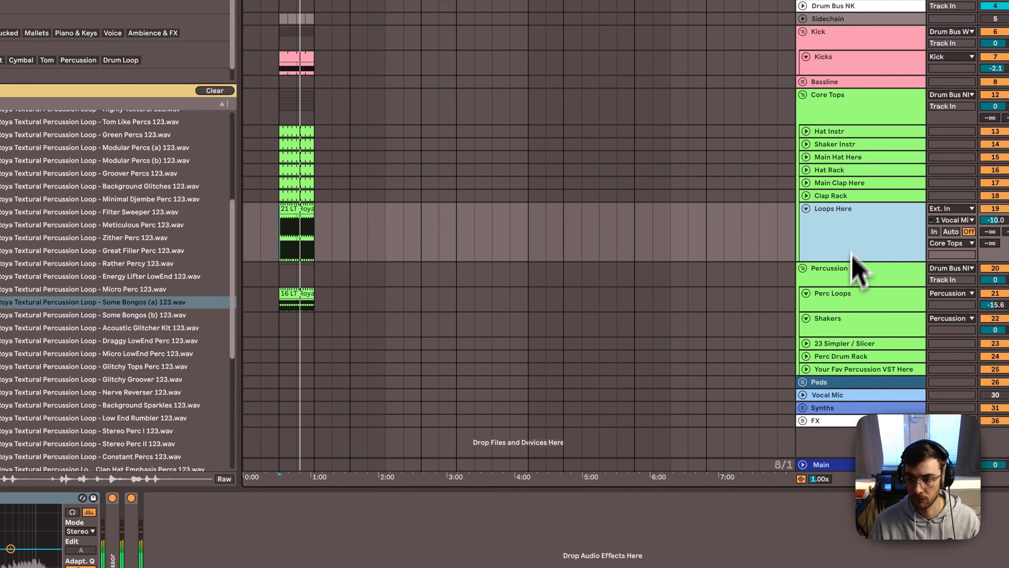
pyautogui.click(839, 325)
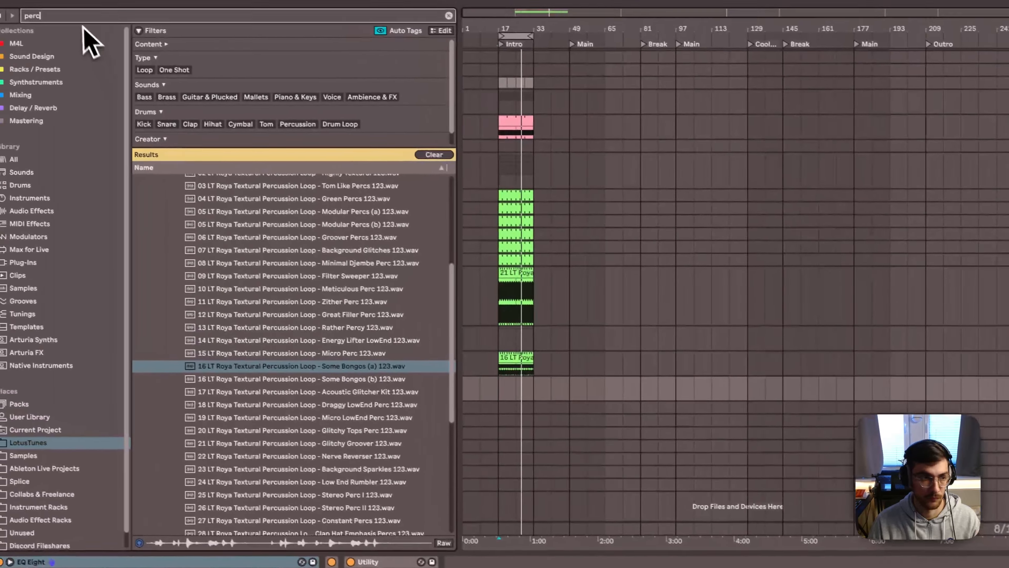
pyautogui.click(82, 19)
pyautogui.write('shaker')
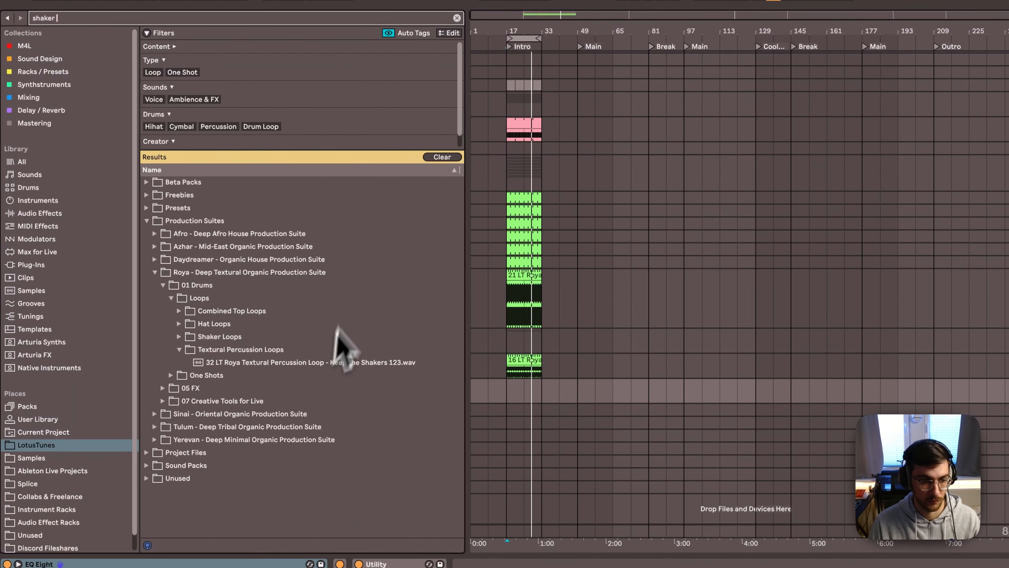
# Audition the Keep the Shakers percussion loop and several Roya Shaker Loops, including Perc Repetitor and Make it Full
pyautogui.click(298, 363)
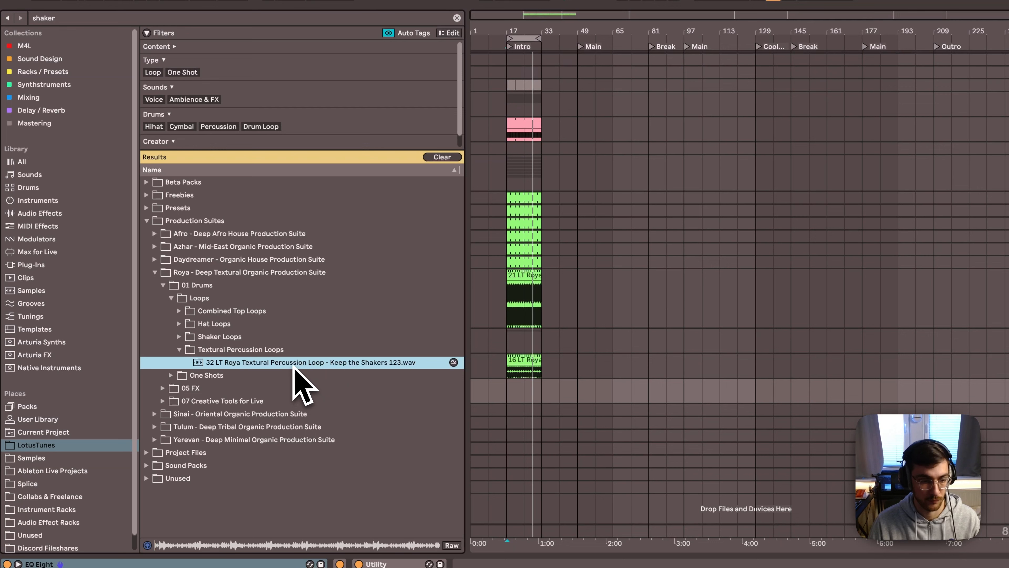
pyautogui.click(179, 324)
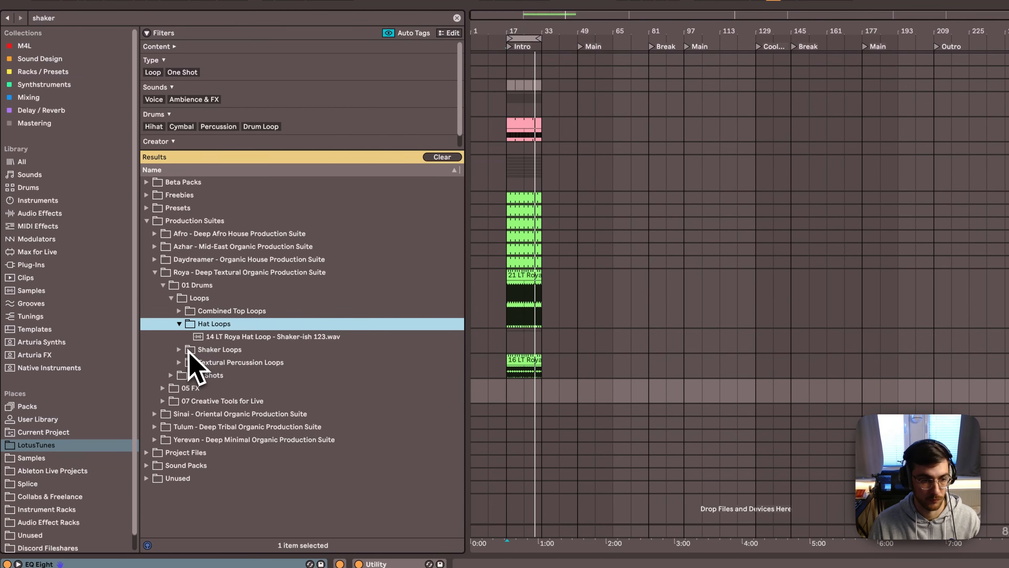
pyautogui.click(179, 349)
pyautogui.click(252, 375)
pyautogui.scroll(-2, 270, 388)
pyautogui.click(299, 389)
pyautogui.scroll(-5, 304, 398)
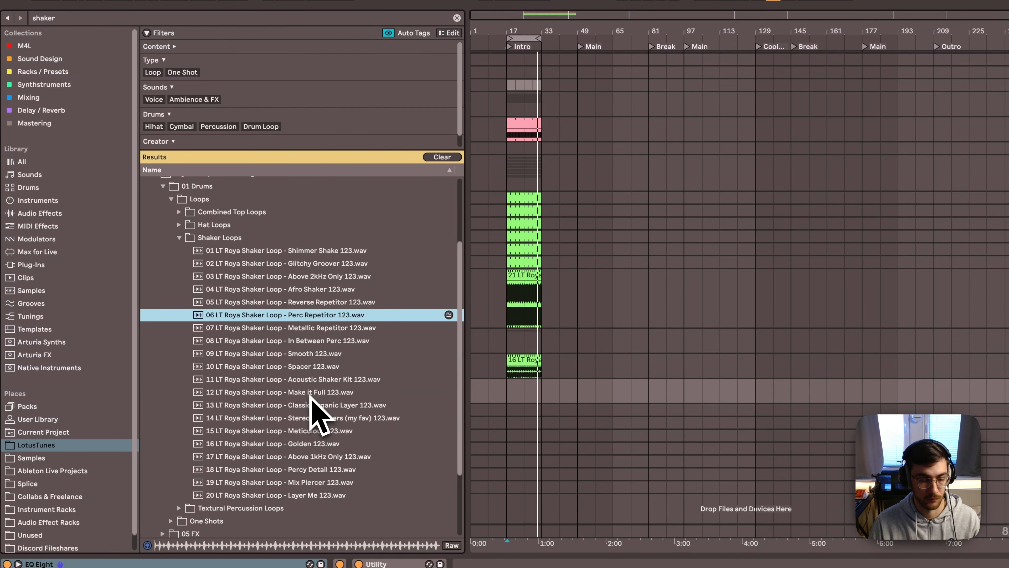
pyautogui.click(309, 388)
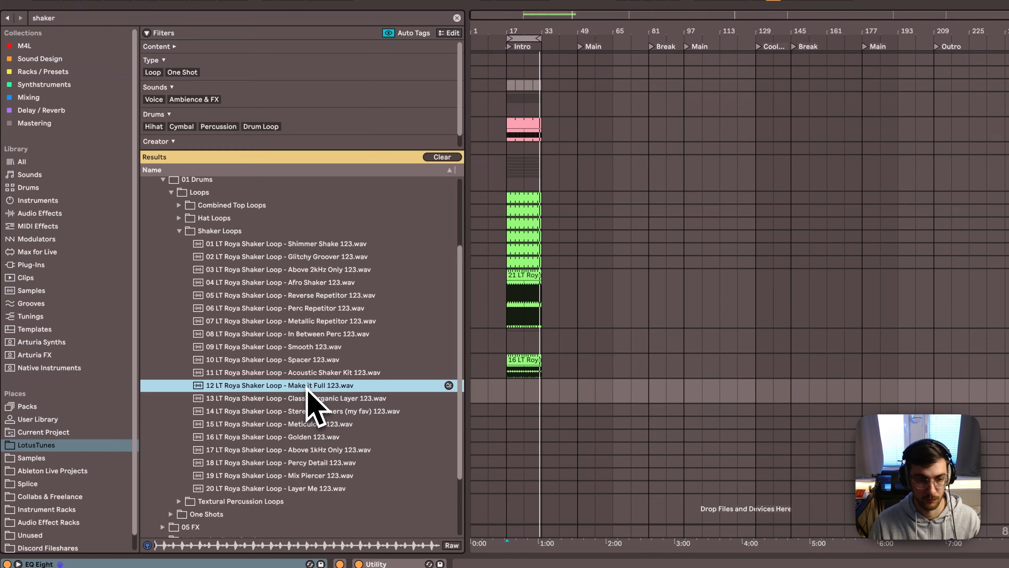
# Place 12 LT Roya Shaker Loop - Make it Full 123.wav across the Intro on Shakers and lower the track's volume to about -28.5 dB
pyautogui.moveTo(307, 390); pyautogui.dragTo(511, 385)
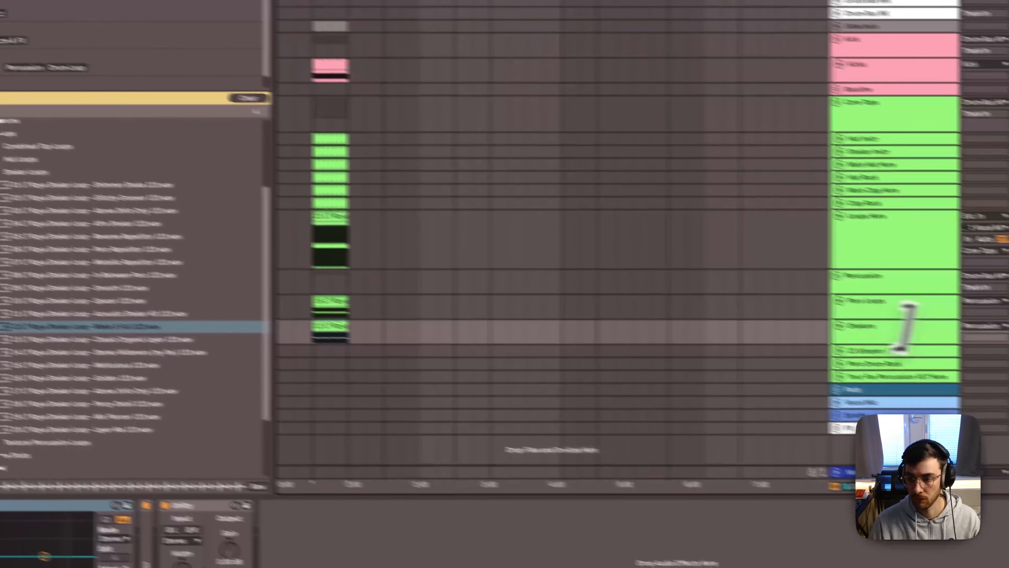
pyautogui.press('space')
pyautogui.moveTo(950, 320); pyautogui.dragTo(942, 318)
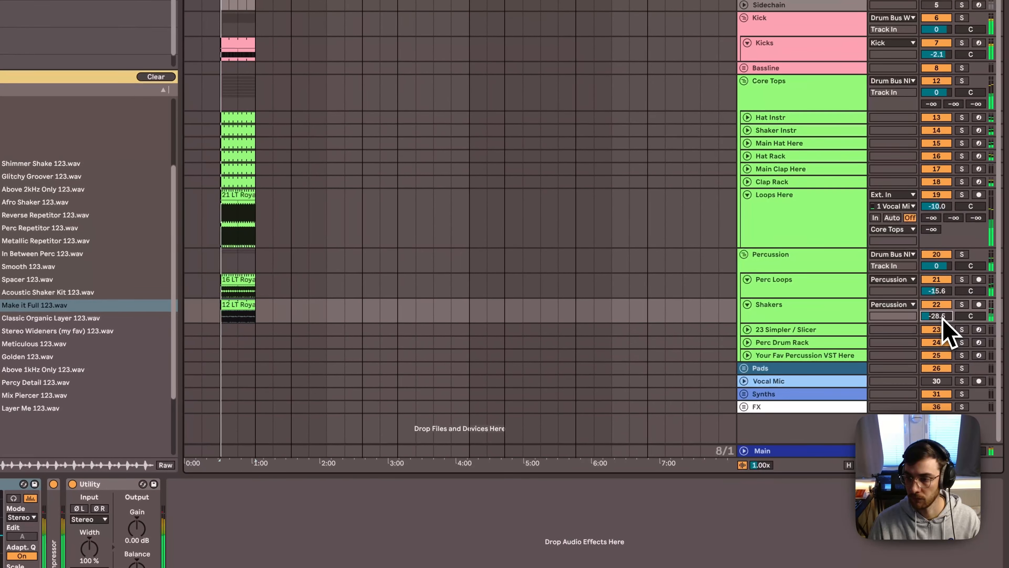
# Fold the Perc Loops and Shakers tracks and unfold the 23 Simpler / Slicer track
pyautogui.click(758, 297)
pyautogui.click(747, 304)
pyautogui.click(750, 273)
pyautogui.click(748, 279)
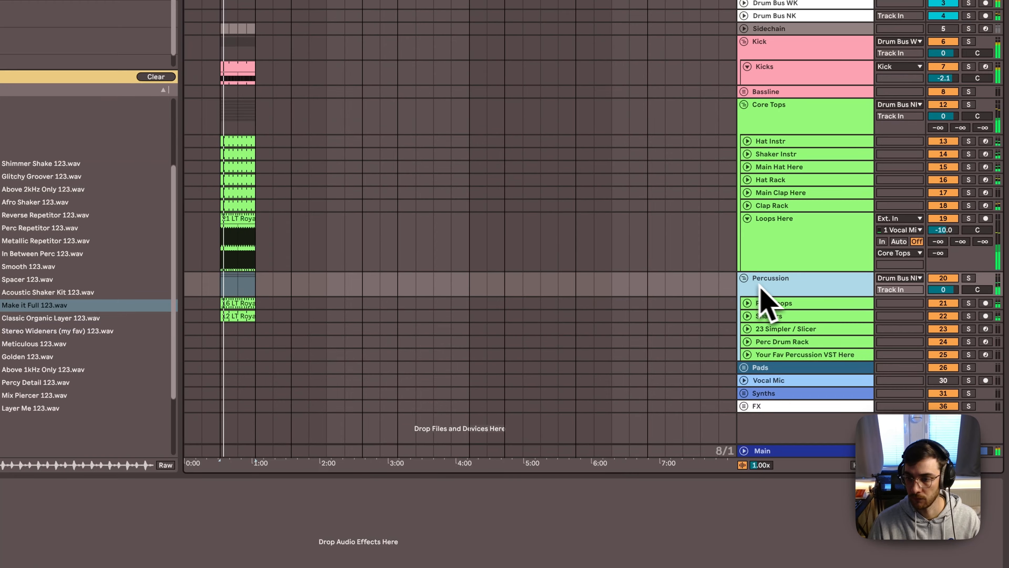
pyautogui.click(775, 302)
pyautogui.click(773, 329)
pyautogui.click(747, 329)
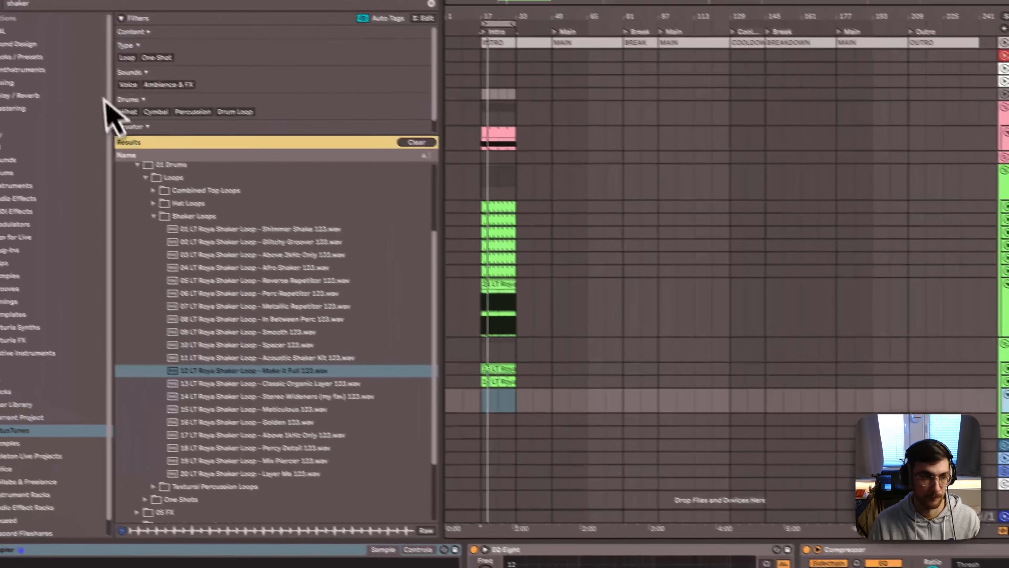
# Search for "perc", load 11 LT Roya Textural Percussion Loop - Zither Perc 123.wav into the 23 Simpler / Slicer track's Simpler, and switch it to Slice mode
pyautogui.click(77, 16)
pyautogui.write('per')
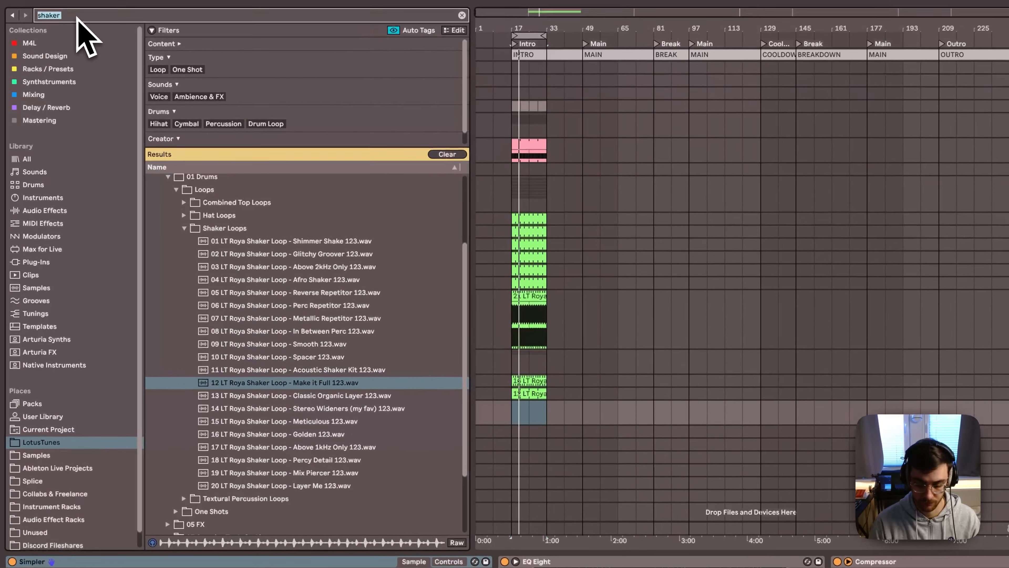
pyautogui.write('c')
pyautogui.click(184, 386)
pyautogui.scroll(-4, 278, 386)
pyautogui.moveTo(302, 257); pyautogui.dragTo(128, 465)
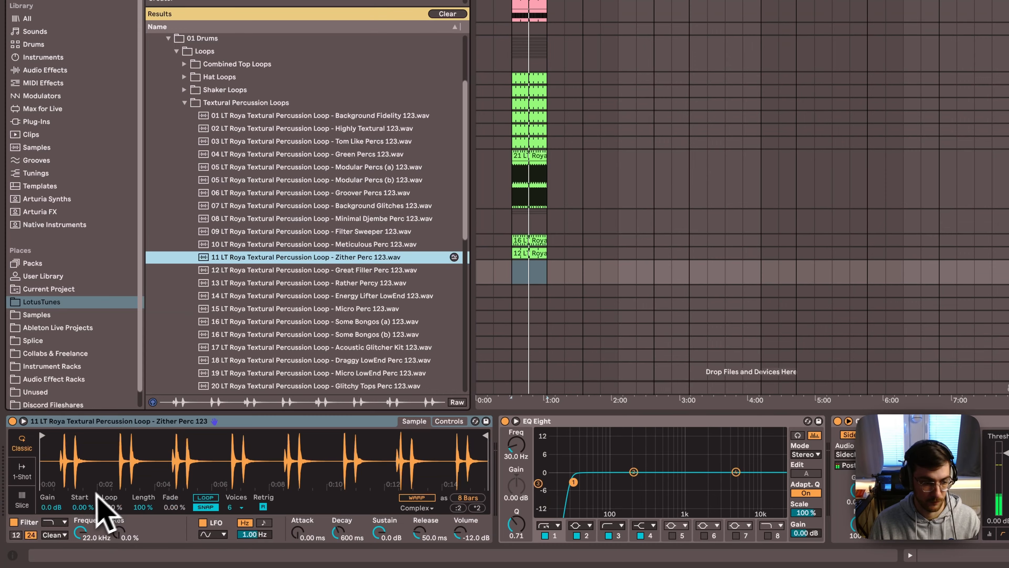
pyautogui.click(14, 498)
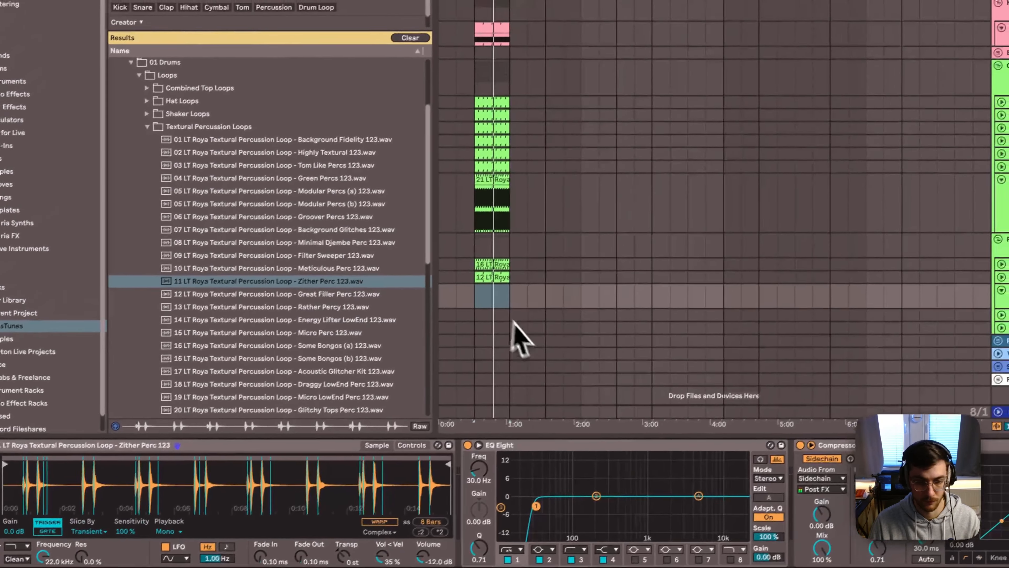
# Insert a MIDI clip across the Intro on the 23 Simpler / Slicer track and add a one-bar B2 note near its start
pyautogui.click(537, 279)
pyautogui.press('super+shift+m')
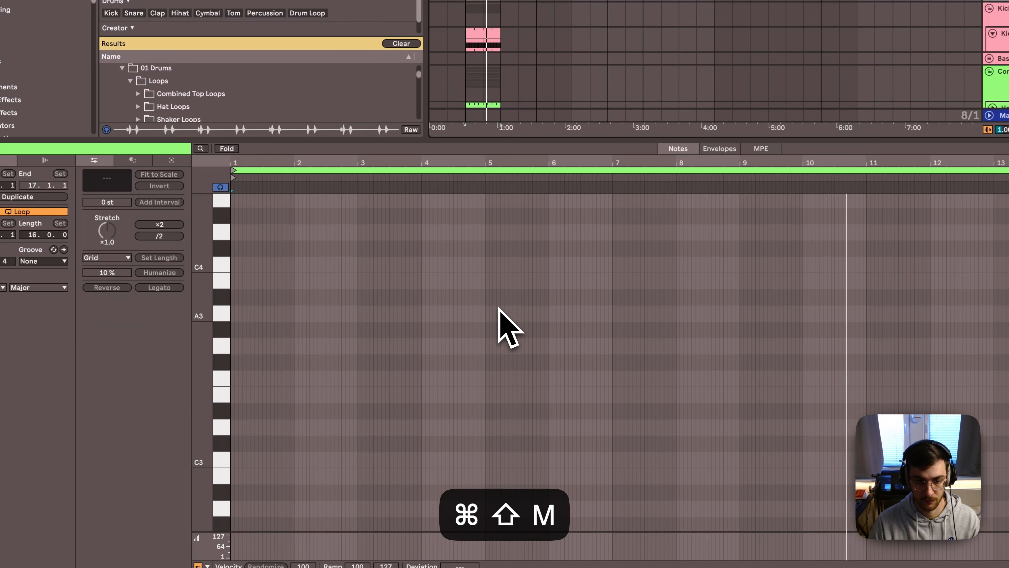
pyautogui.moveTo(242, 460); pyautogui.dragTo(282, 474)
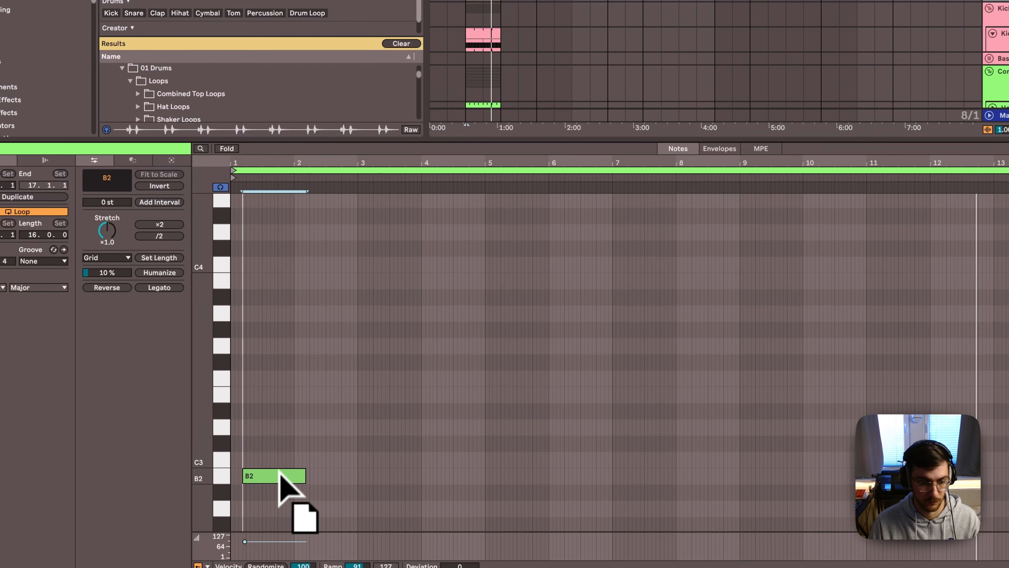
# Shorten the B2 note to an eighth and move it just after beat 1.2, with a short C#3 note following just after beat 1.3
pyautogui.scroll(5, 254, 164)
pyautogui.scroll(-2, 303, 319)
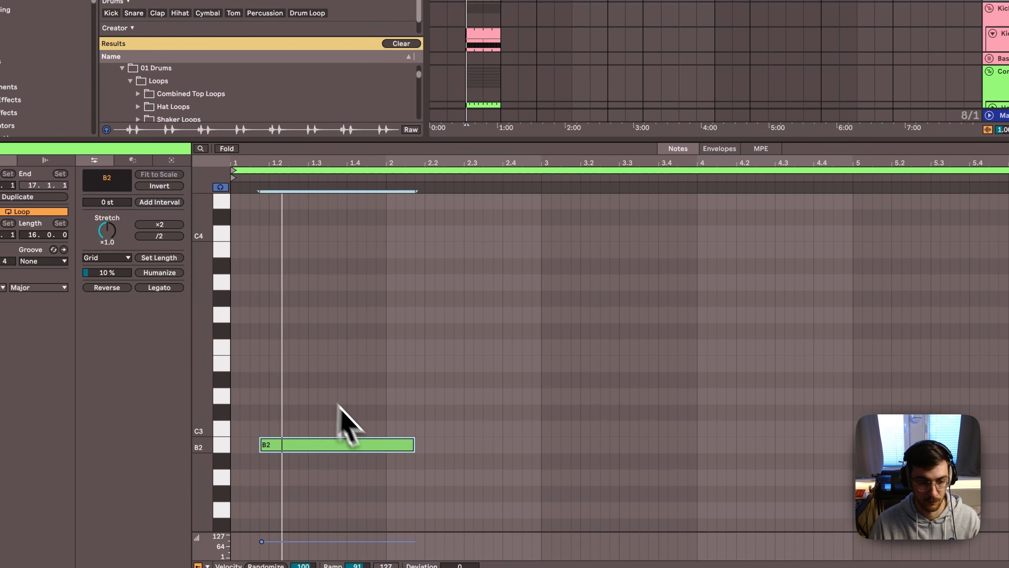
pyautogui.moveTo(330, 443); pyautogui.dragTo(337, 444)
pyautogui.moveTo(423, 444); pyautogui.dragTo(296, 447)
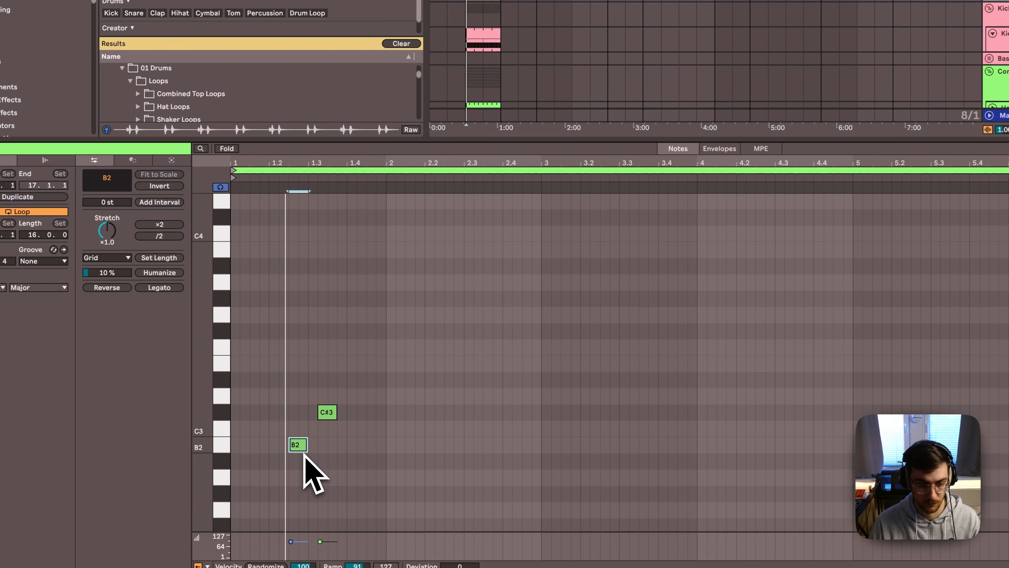
# Set the Simpler's fade-out to 792 ms and the 23 Simpler / Slicer track's volume to -8.8 dB
pyautogui.hotkey('shift', 'Tab')
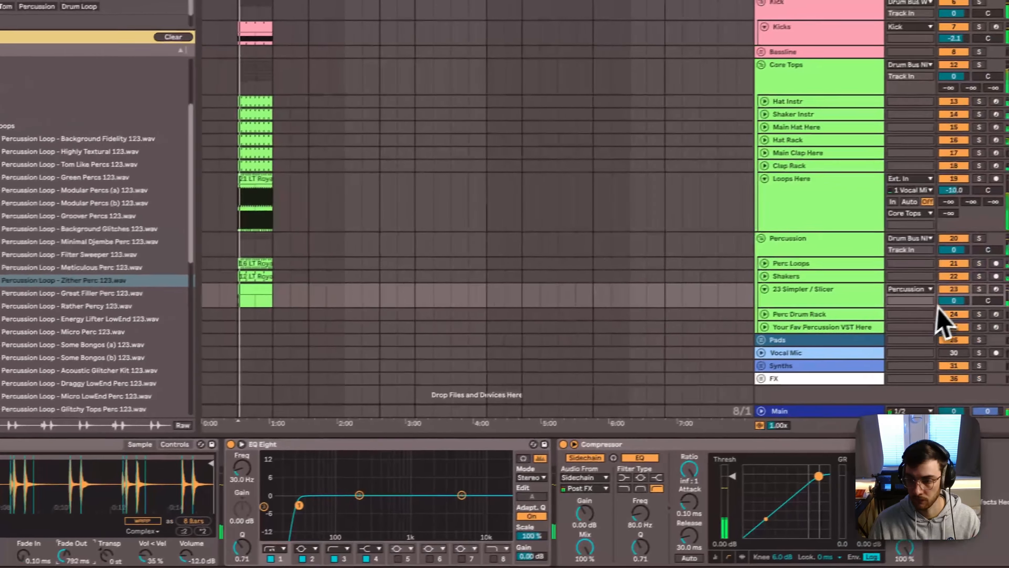
pyautogui.moveTo(948, 301); pyautogui.dragTo(947, 312)
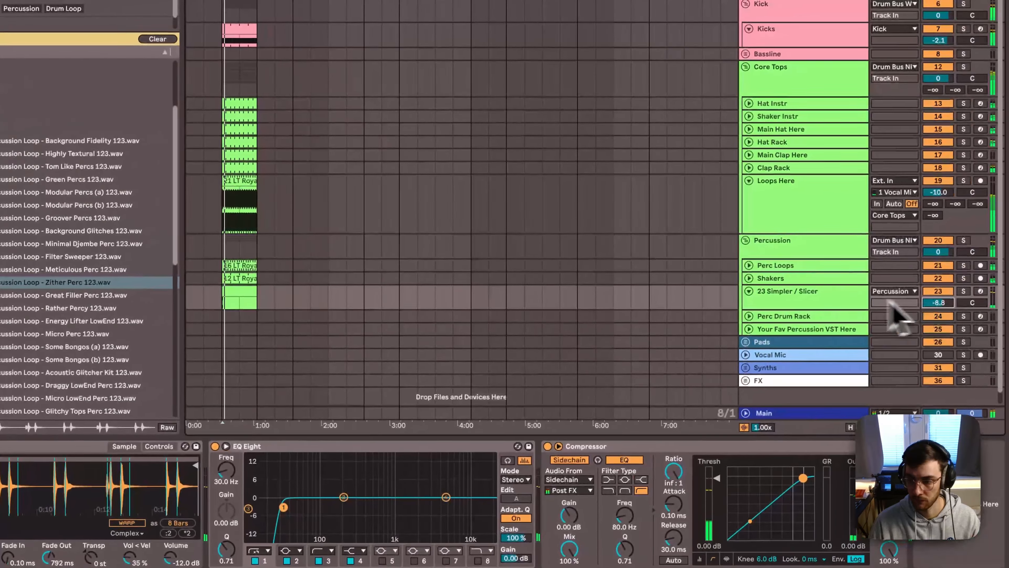
# Enlarge the 23 Simpler / Slicer track, select the first four bars of its clip, and play the Intro to check the slices
pyautogui.click(851, 297)
pyautogui.moveTo(804, 307); pyautogui.dragTo(802, 319)
pyautogui.scroll(10, 223, 302)
pyautogui.moveTo(217, 287); pyautogui.dragTo(260, 287)
pyautogui.press('space')
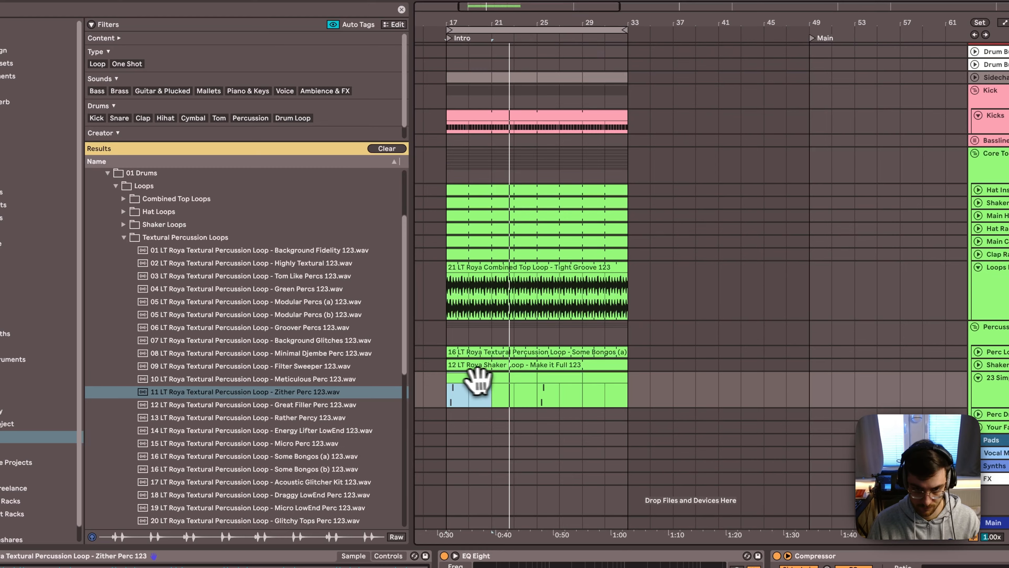
pyautogui.press('space')
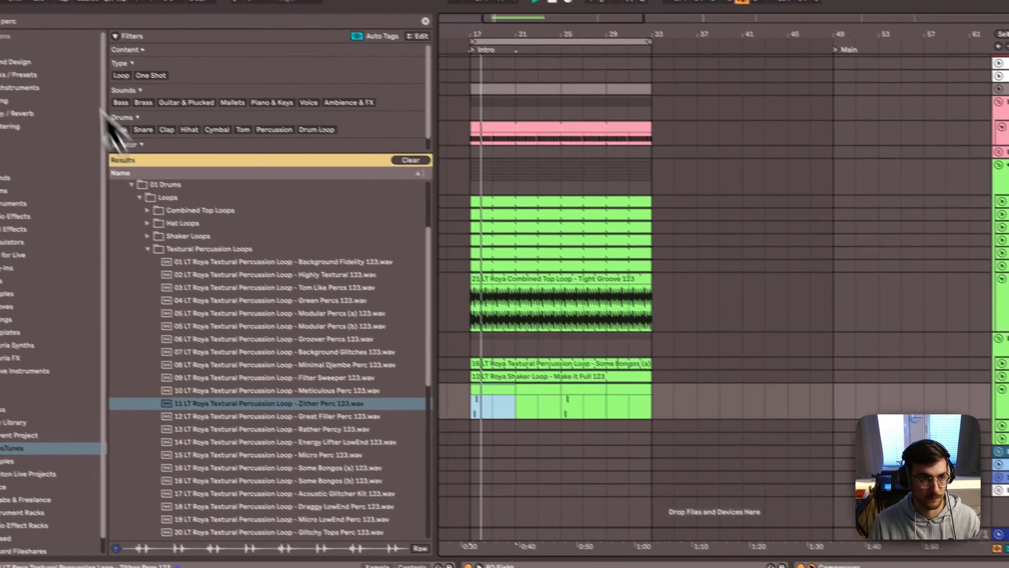
# Search for "delay" in the Delay / Reverb collection and add Echo to the 23 Simpler / Slicer track
pyautogui.click(8, 10)
pyautogui.write('delay')
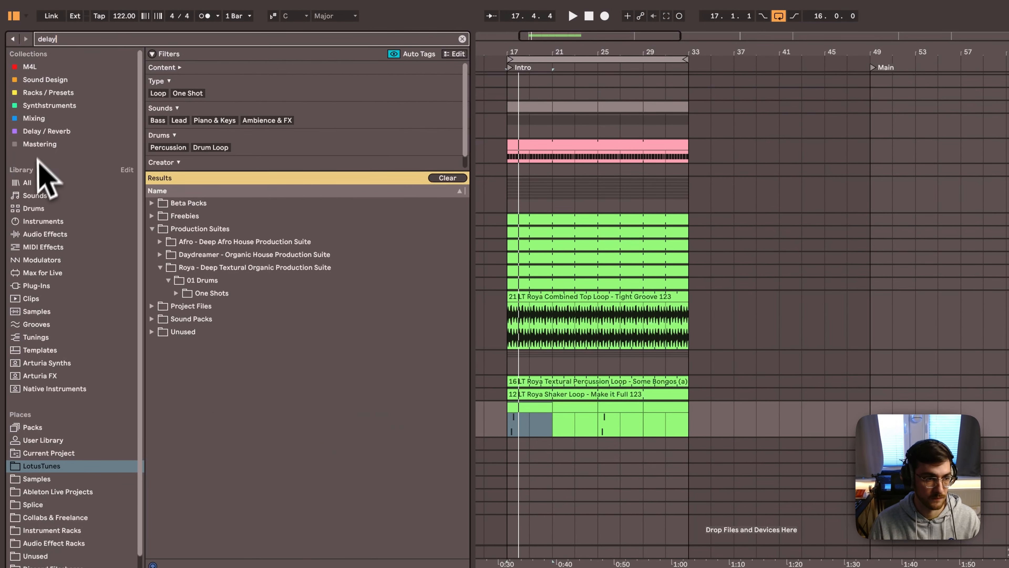
pyautogui.click(47, 131)
pyautogui.click(189, 233)
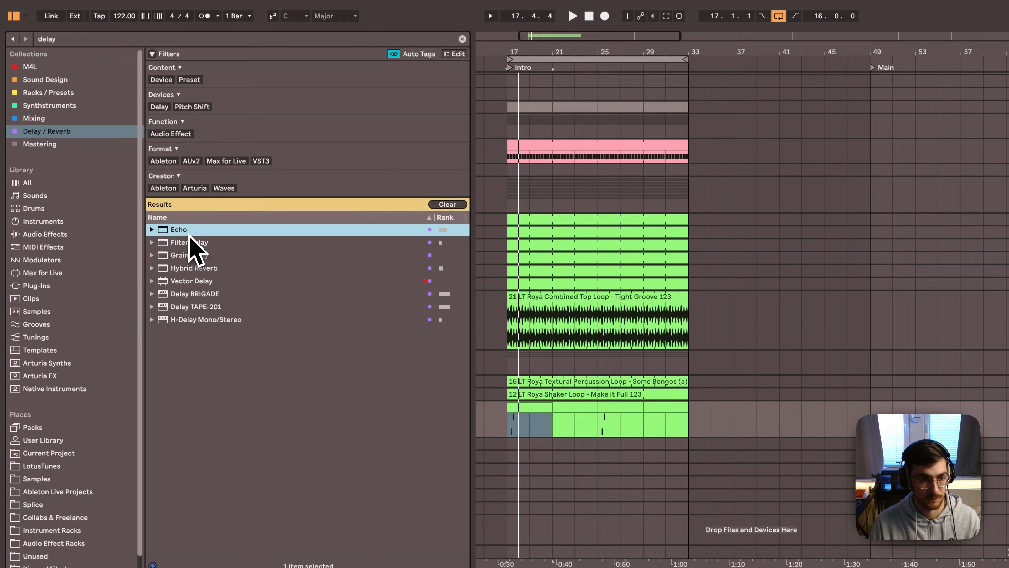
pyautogui.doubleClick(190, 231)
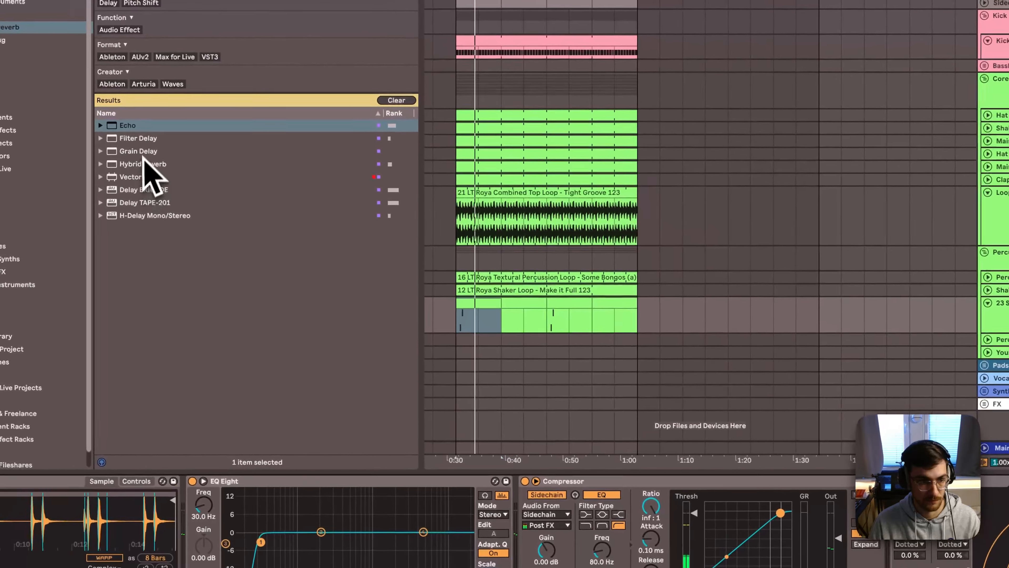
# Add Filter Delay to the 23 Simpler / Slicer track and play the groove to hear the delayed slices
pyautogui.doubleClick(138, 138)
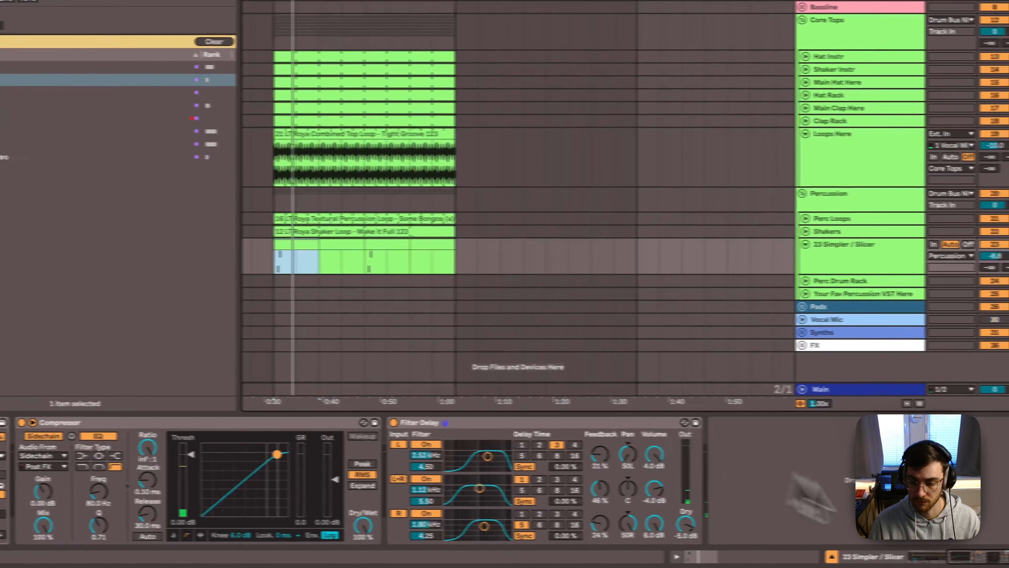
pyautogui.click(928, 556)
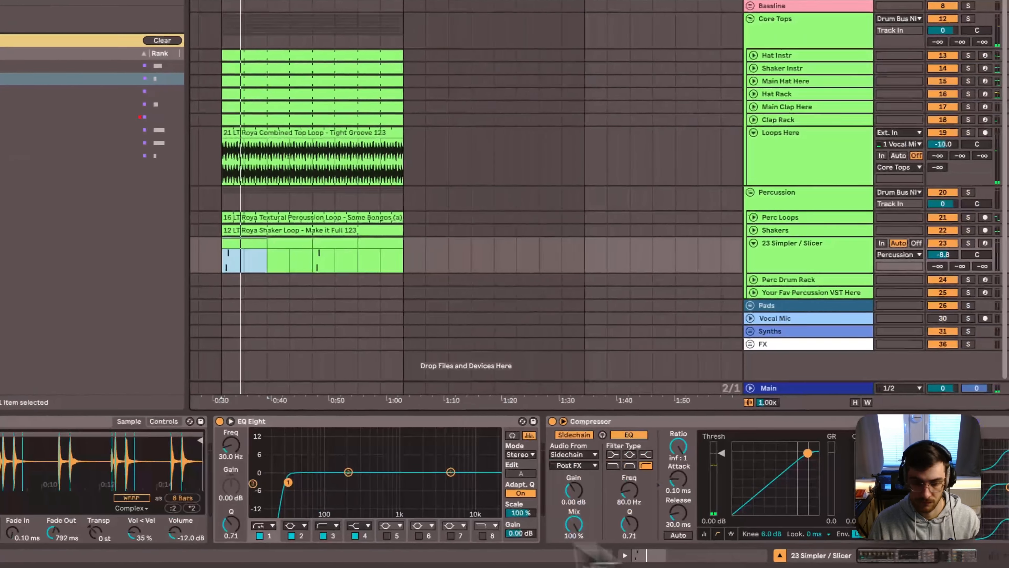
pyautogui.click(152, 535)
pyautogui.press('space')
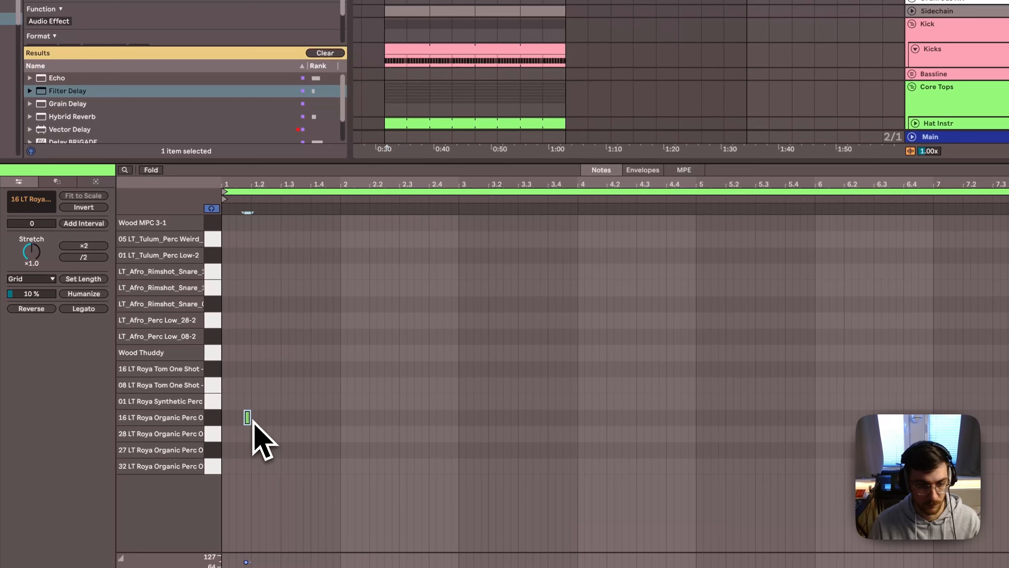
# Move the 16 LT Roya Organic Perc note to the 32 LT Roya lane just before beat 1.2 and add a 28 LT Roya note before 1.3
pyautogui.moveTo(243, 417); pyautogui.dragTo(230, 417)
pyautogui.moveTo(245, 183); pyautogui.dragTo(247, 188)
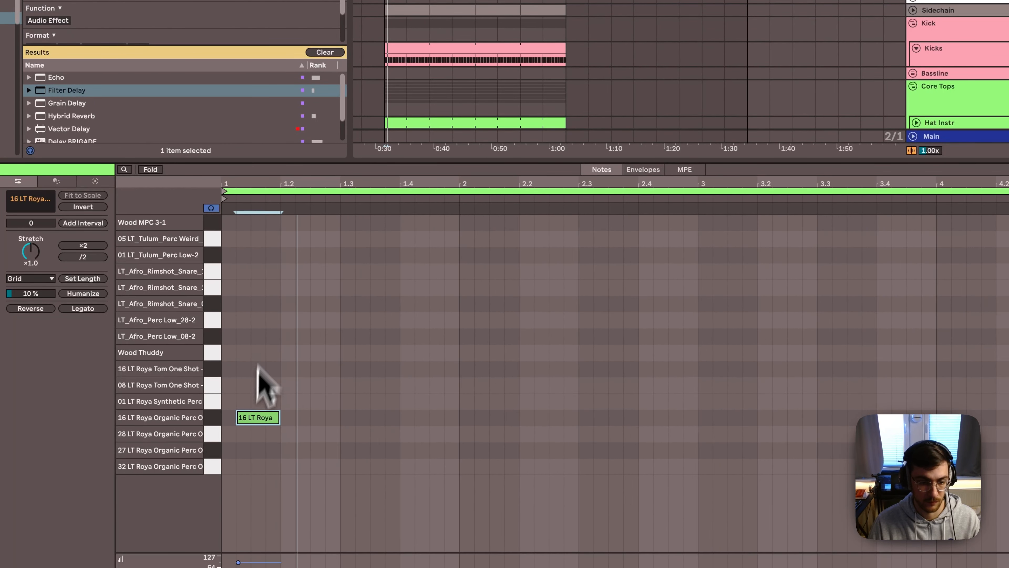
pyautogui.moveTo(252, 417); pyautogui.dragTo(291, 469)
pyautogui.doubleClick(332, 434)
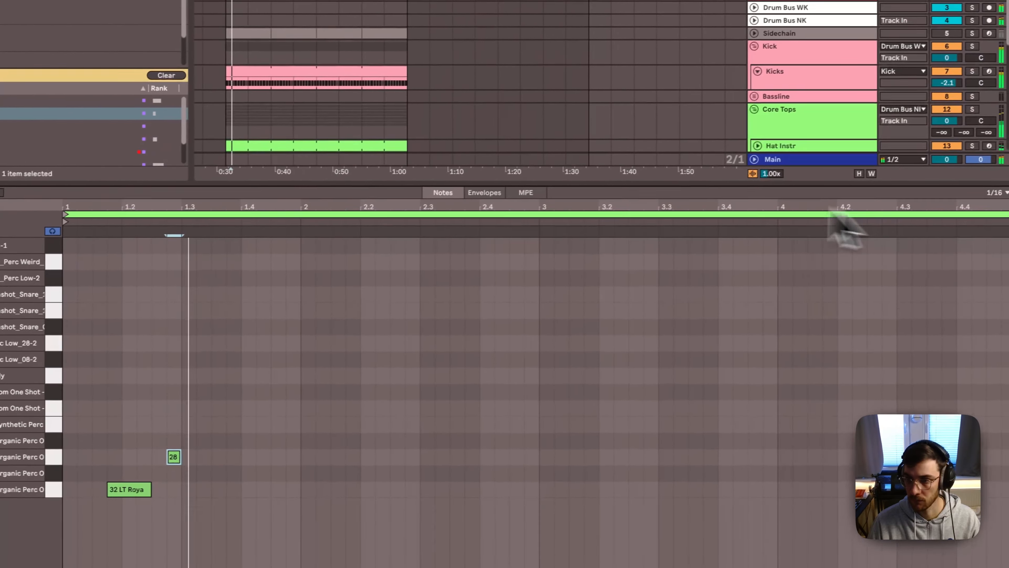
# Enlarge the Perc Drum Rack track and extend its pattern with a 01 LT Roya Synthetic Perc note after 1.3 and a 16 LT Roya Tom note ending at bar 2
pyautogui.hotkey('shift', 'Tab')
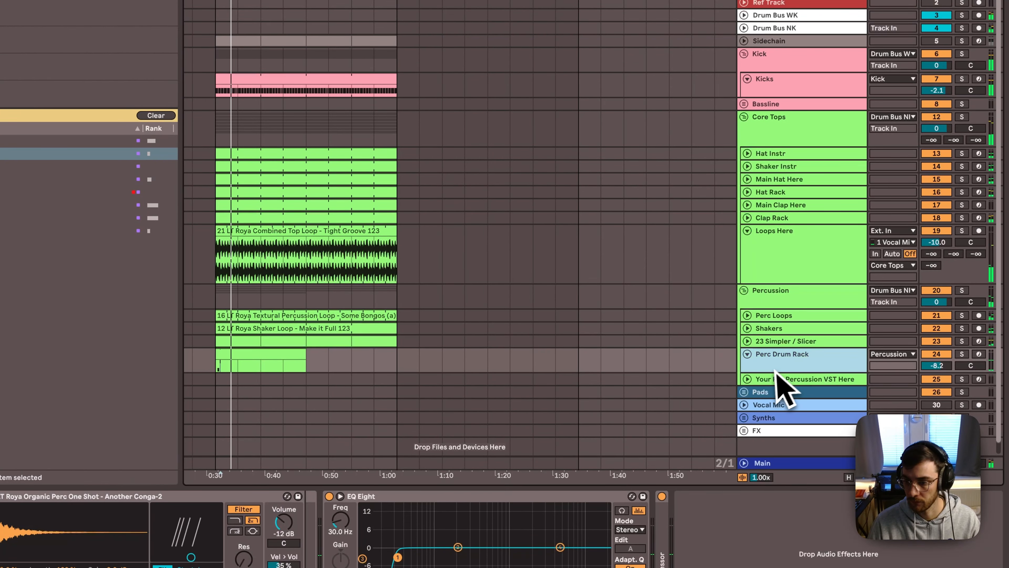
pyautogui.moveTo(756, 373); pyautogui.dragTo(756, 396)
pyautogui.scroll(-2, 281, 356)
pyautogui.doubleClick(411, 322)
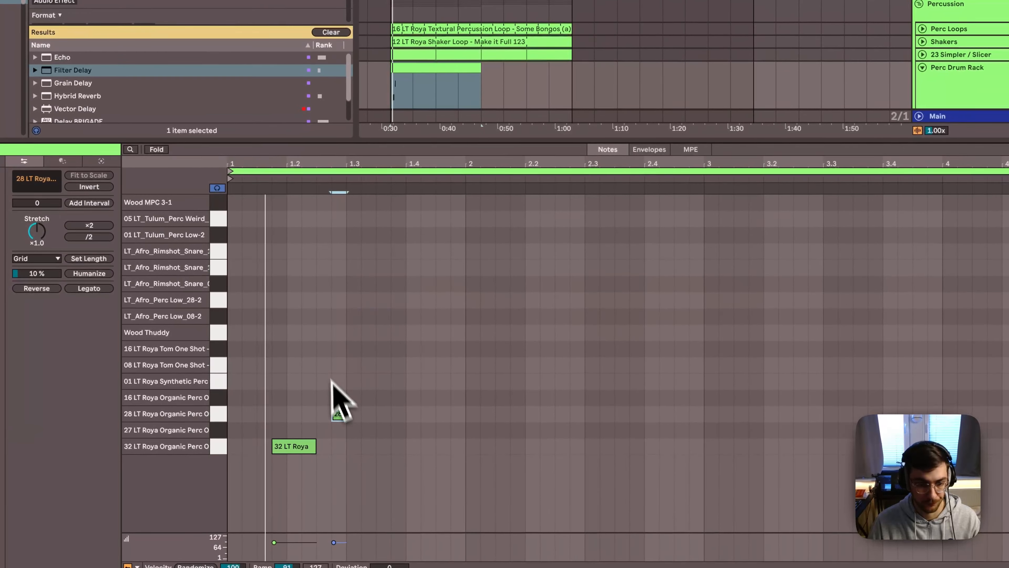
pyautogui.moveTo(334, 417); pyautogui.dragTo(390, 377)
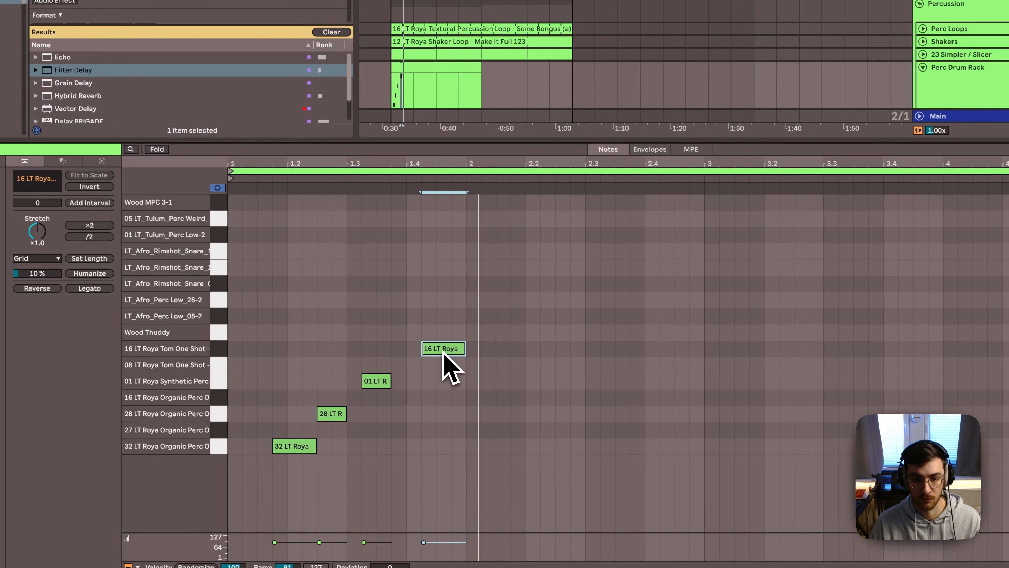
pyautogui.moveTo(444, 355); pyautogui.dragTo(468, 349)
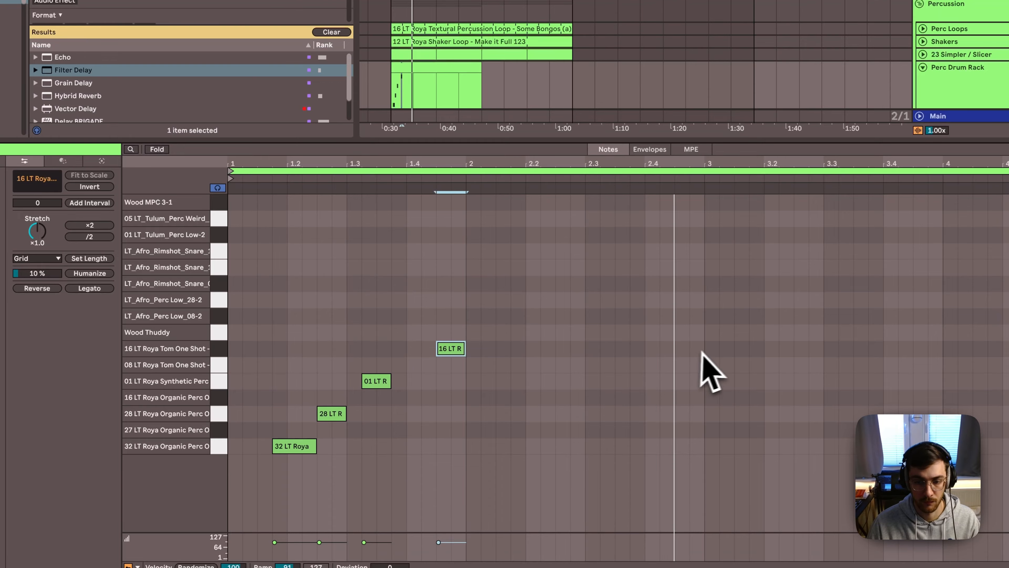
# Repeat the 16 LT Roya Tom note just before bar 4 and set the clip's loop to the first four bars
pyautogui.moveTo(705, 350); pyautogui.dragTo(681, 354)
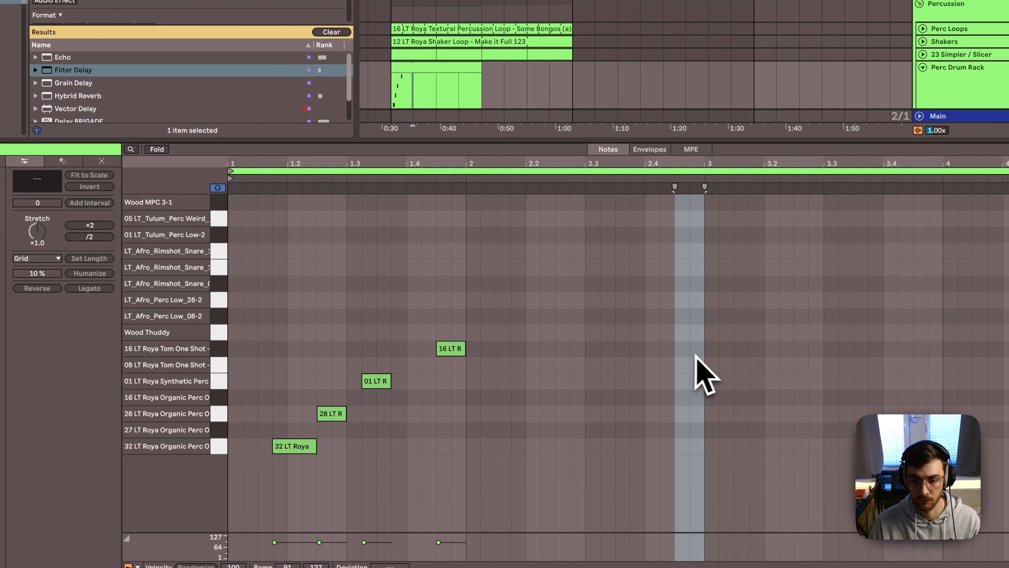
pyautogui.press('super+d')
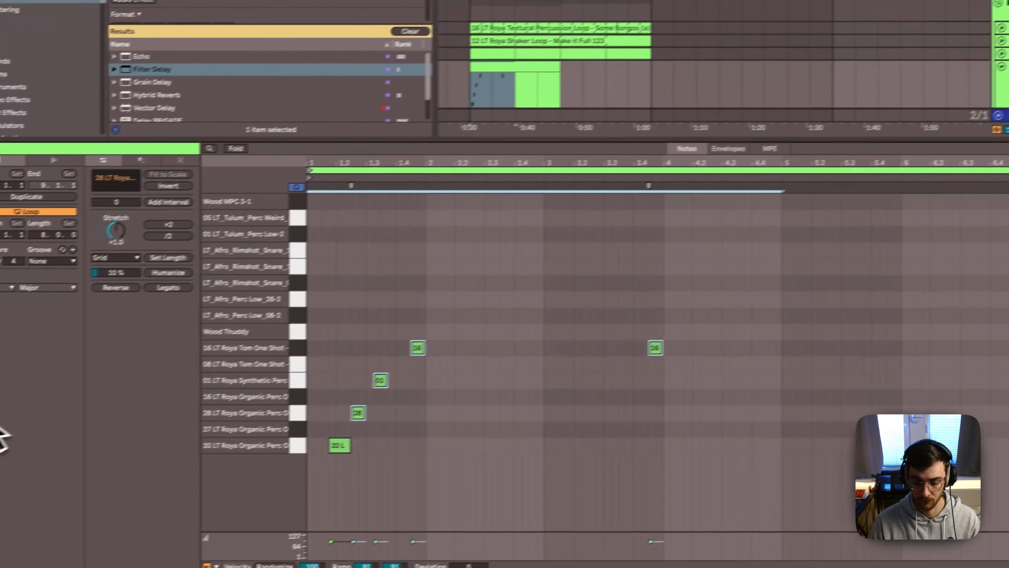
pyautogui.press('super+l')
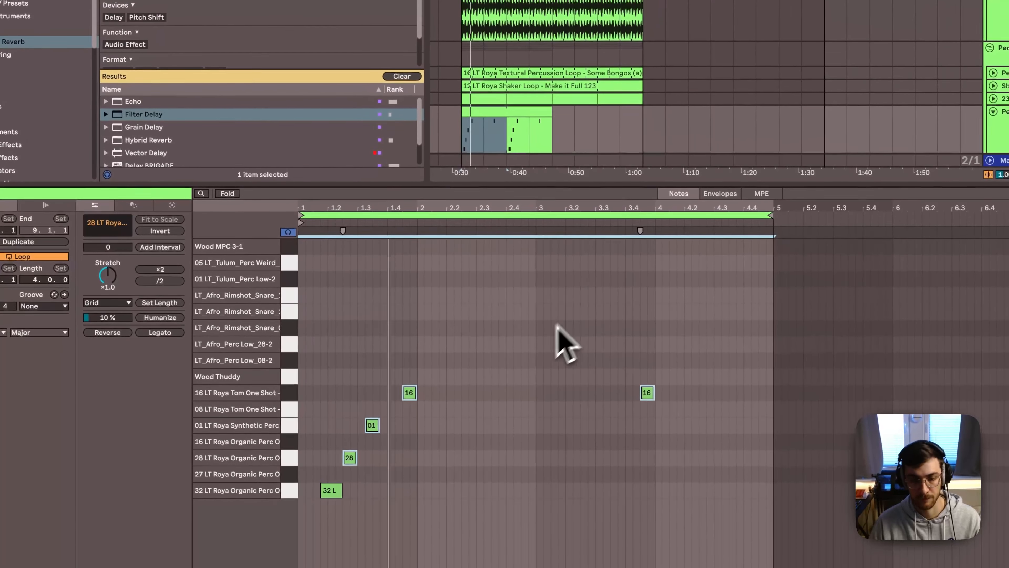
# Add an LT_Afro_Rimshot_Snare note on beat 1.2 and duplicate it onto beat 1.4
pyautogui.doubleClick(499, 335)
pyautogui.moveTo(493, 342); pyautogui.dragTo(326, 336)
pyautogui.moveTo(319, 208); pyautogui.dragTo(318, 214)
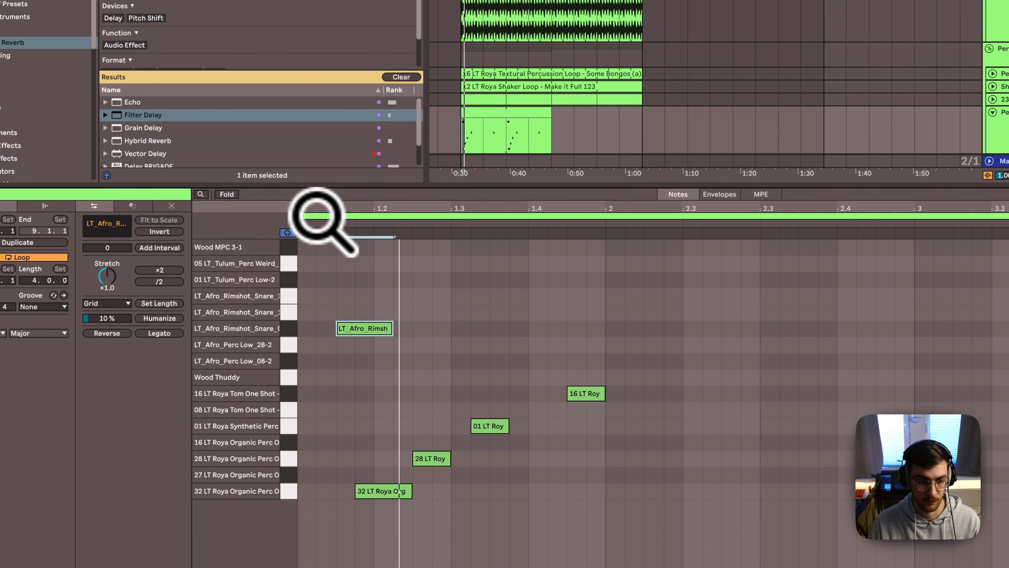
pyautogui.moveTo(351, 329); pyautogui.dragTo(431, 337)
pyautogui.press('super+d')
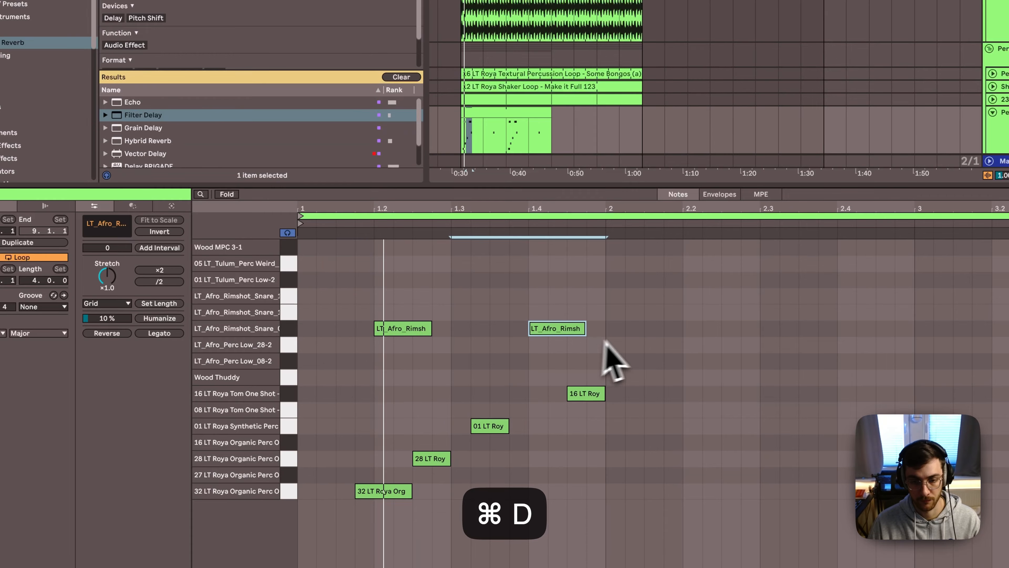
# Duplicate the first bar's two rimshot notes across the remaining bars of the four-bar loop
pyautogui.moveTo(609, 328); pyautogui.dragTo(153, 325)
pyautogui.press('super+d')
pyautogui.moveTo(484, 209); pyautogui.dragTo(471, 215)
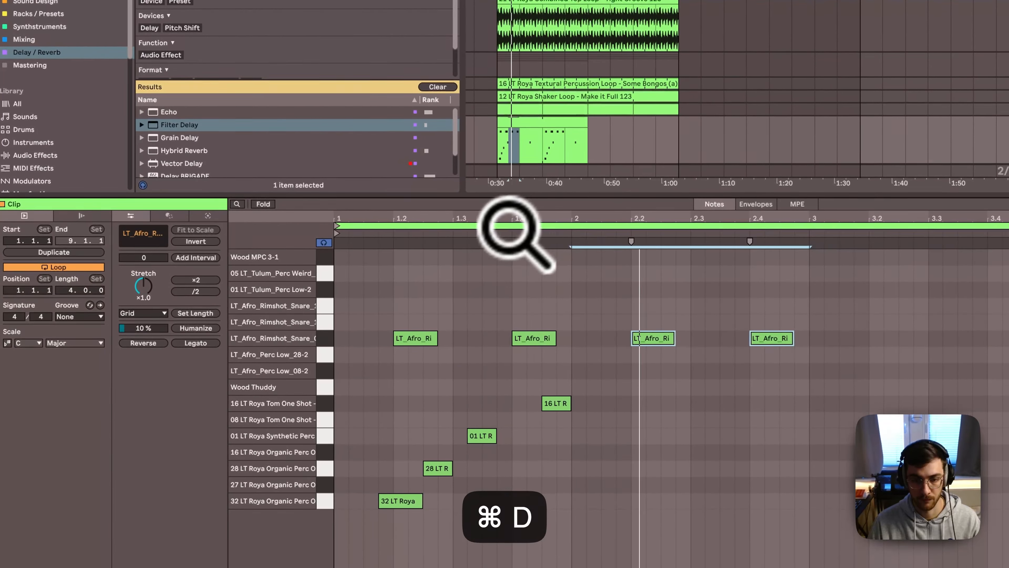
pyautogui.press('super+d')
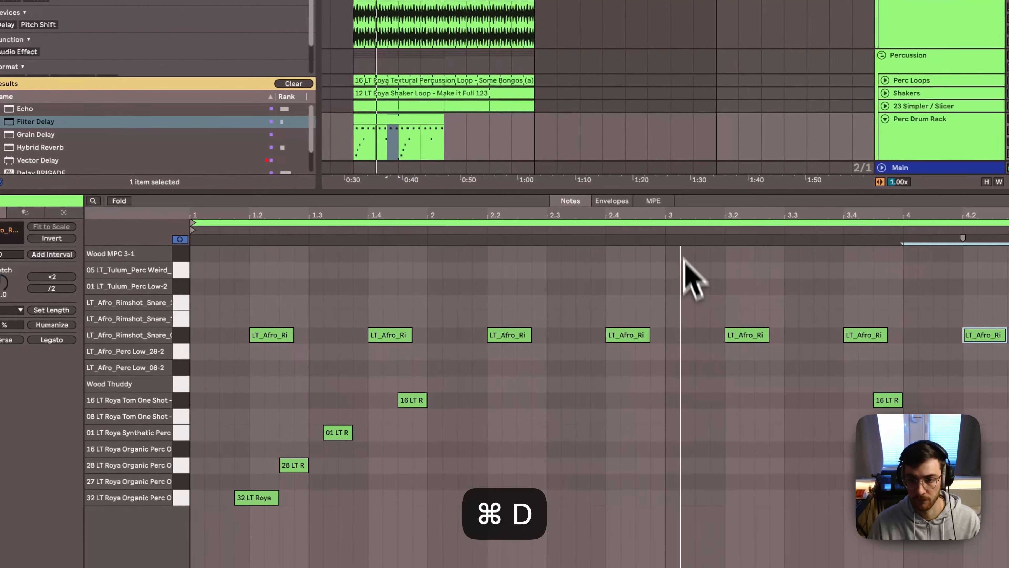
pyautogui.press('super+d')
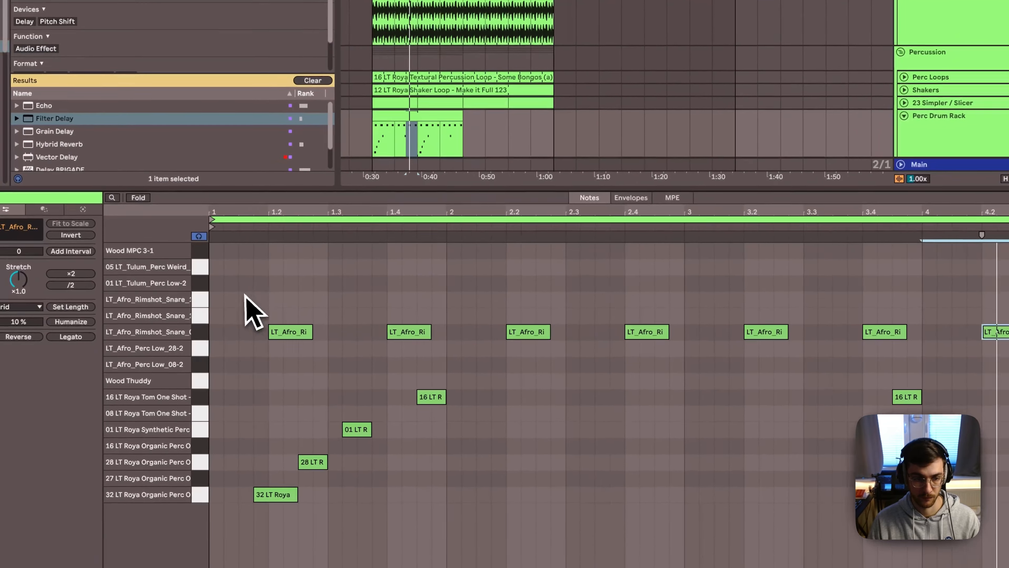
# Add a single 01 LT_Tulum_Perc Low-2 note just before beat 3.3
pyautogui.doubleClick(220, 287)
pyautogui.moveTo(255, 282); pyautogui.dragTo(852, 281)
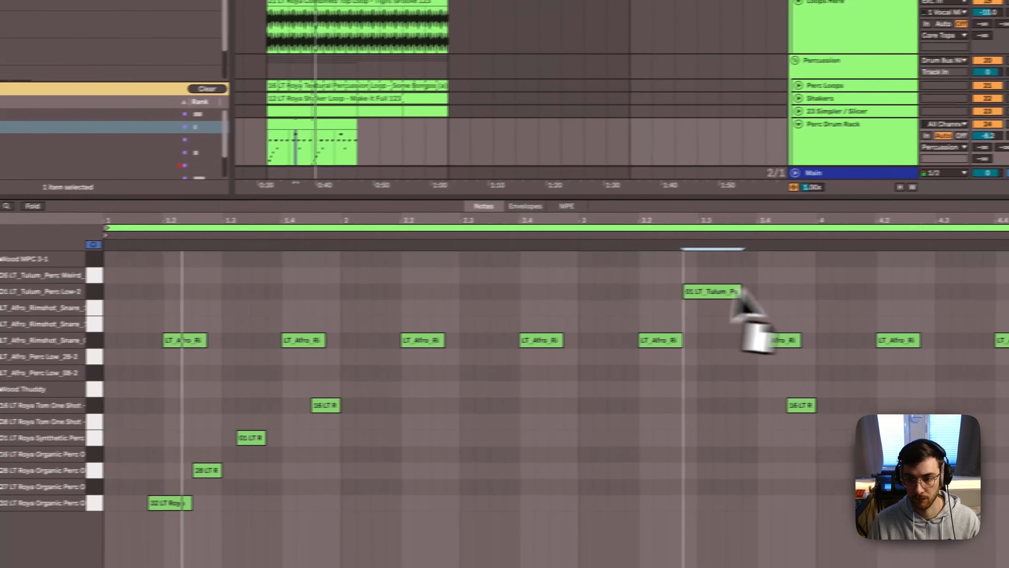
pyautogui.moveTo(735, 294); pyautogui.dragTo(729, 290)
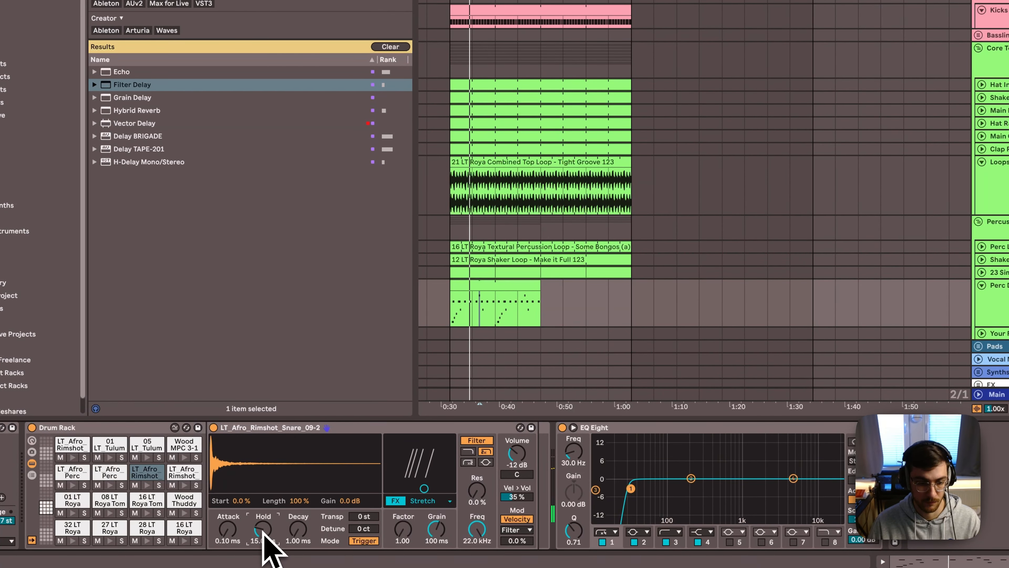
# Set the rimshot sample's hold to 587 ms and decay to 318 ms, and extend the Perc Drum Rack clip to the end of the Intro
pyautogui.moveTo(264, 541); pyautogui.dragTo(303, 521)
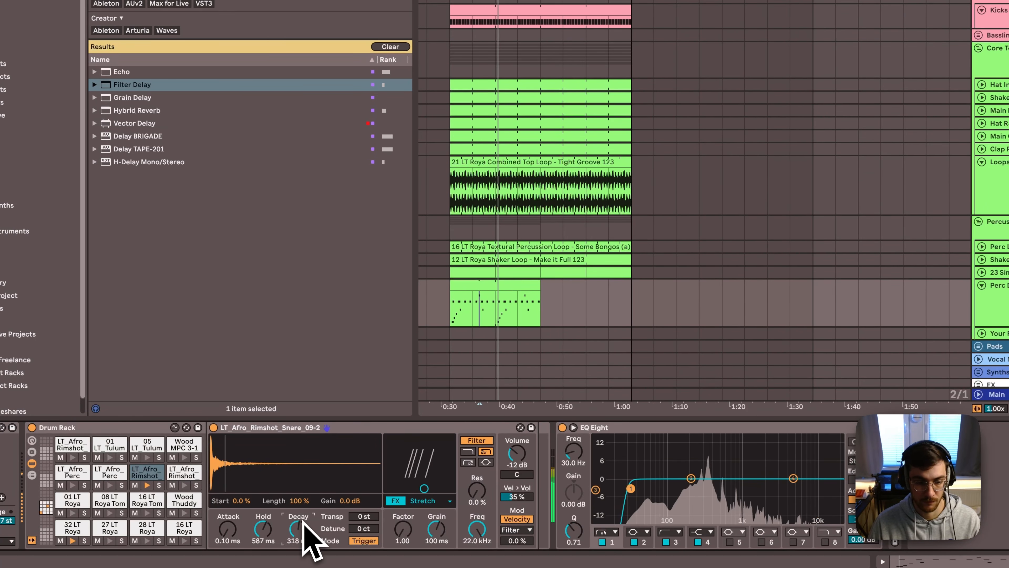
pyautogui.click(522, 300)
pyautogui.moveTo(521, 284); pyautogui.dragTo(612, 286)
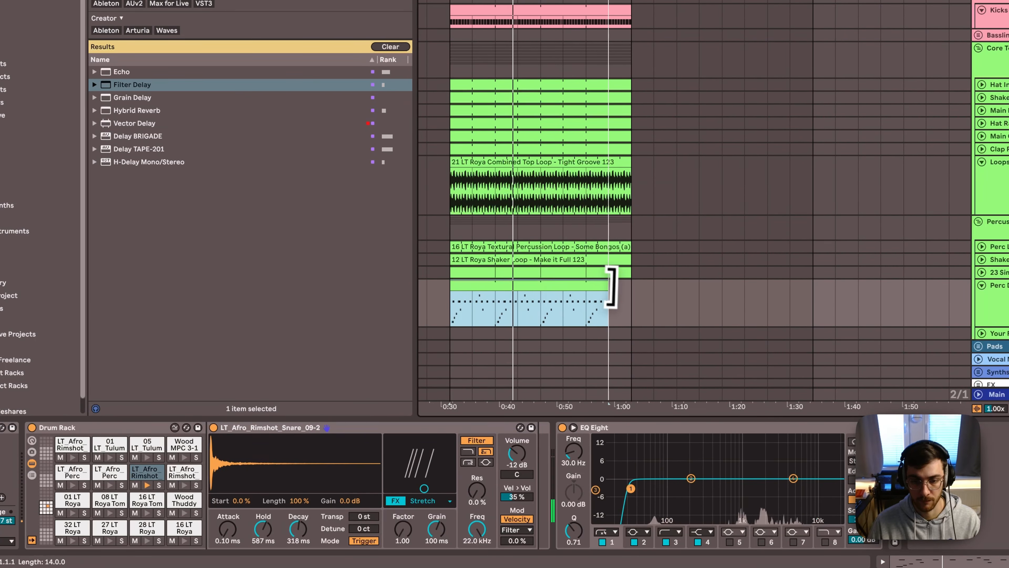
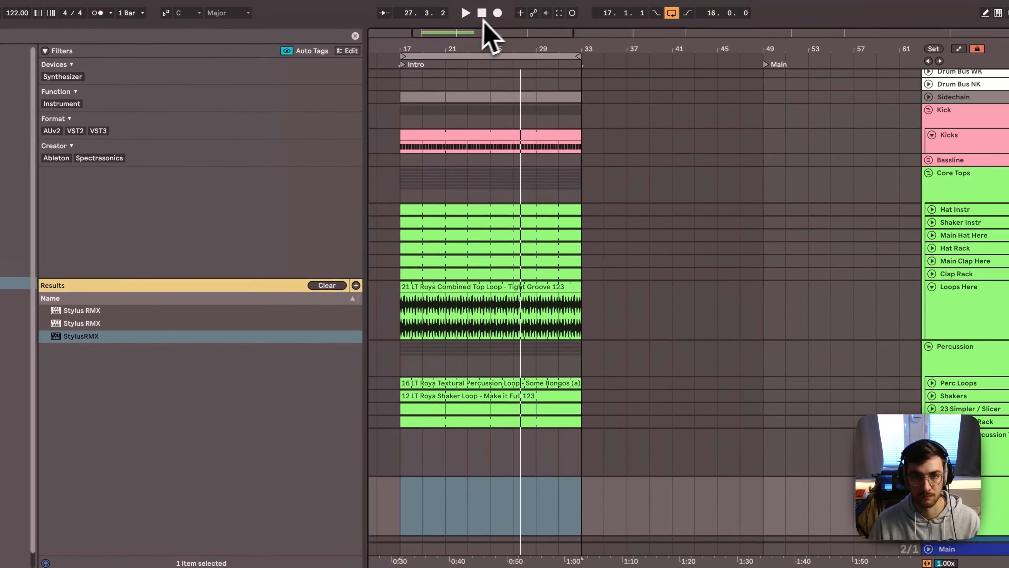
# Record the Stylus RMX percussion onto the 26 Audio track, loop the clip with its end at 5.1.1, and extend it through the Intro
pyautogui.click(498, 13)
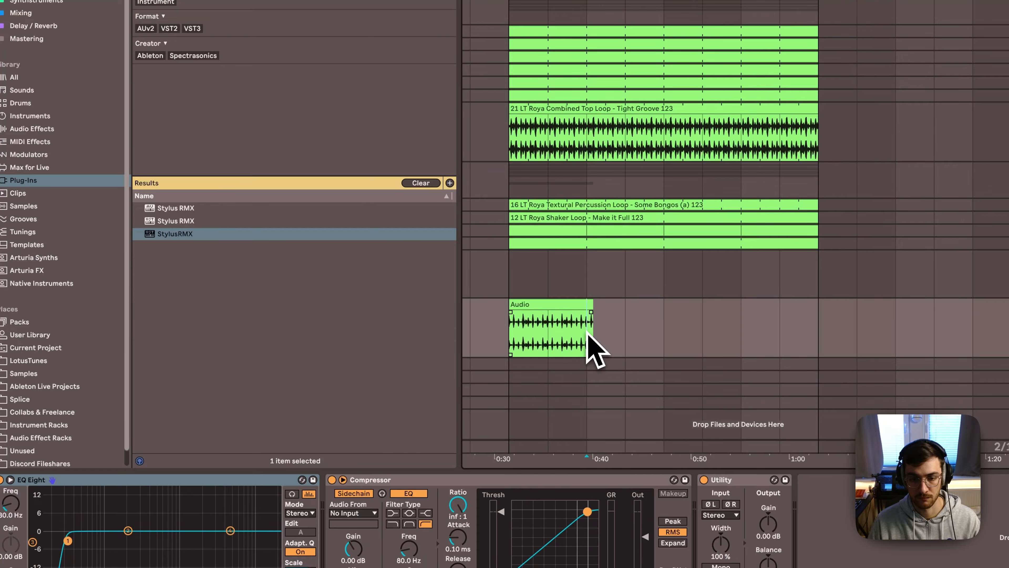
pyautogui.doubleClick(580, 305)
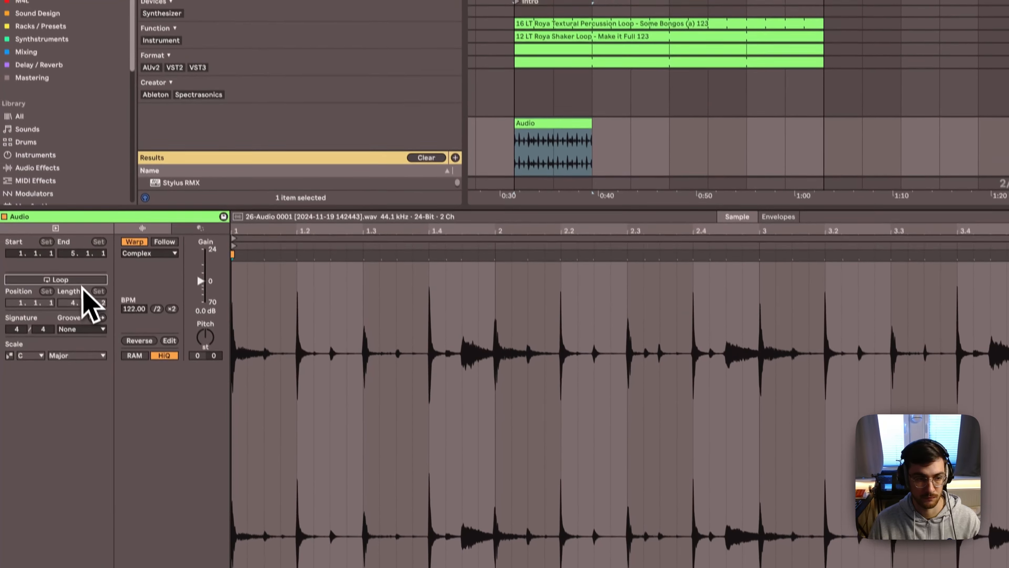
pyautogui.click(75, 241)
pyautogui.moveTo(585, 85); pyautogui.dragTo(818, 86)
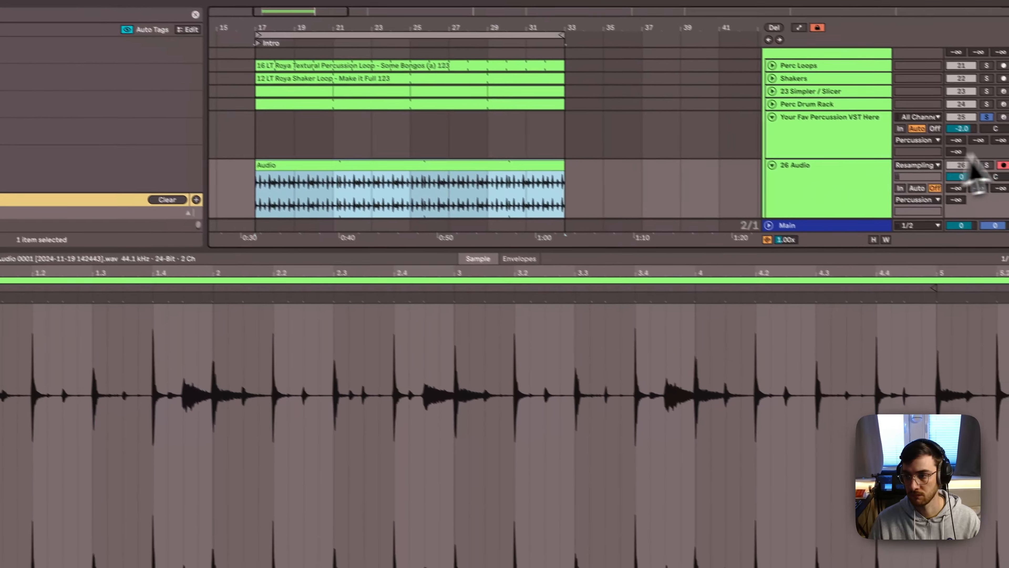
# Delete the Your Fav Percussion VST Here track and play the Intro with the resampled audio clip
pyautogui.click(934, 153)
pyautogui.press('BackSpace')
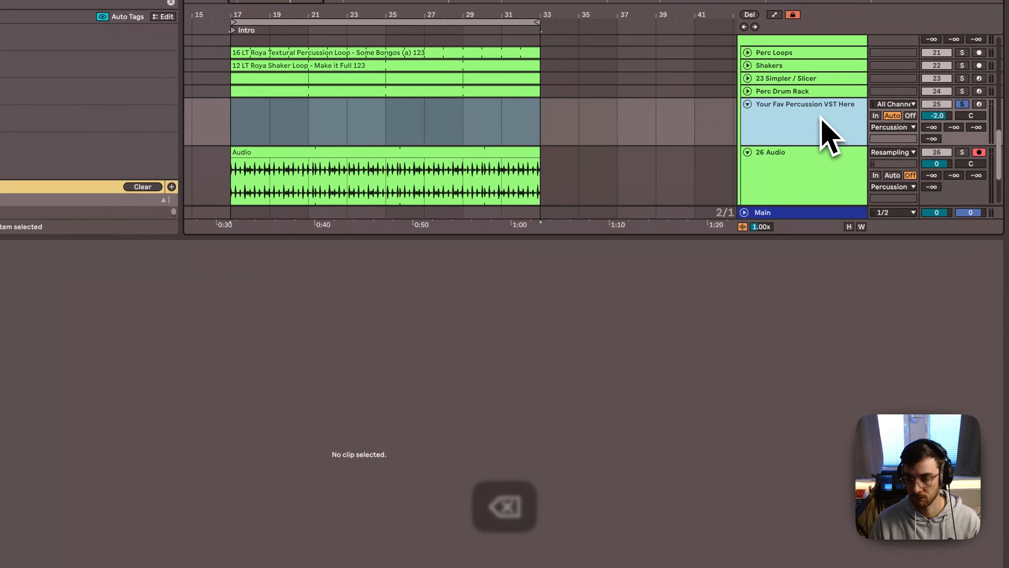
pyautogui.doubleClick(818, 117)
pyautogui.press('space')
pyautogui.click(331, 345)
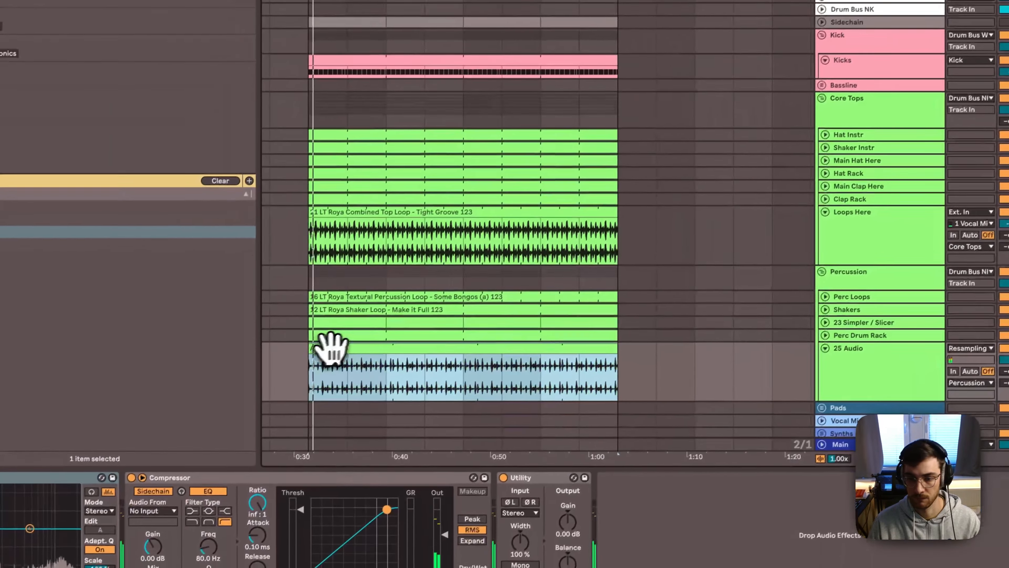
pyautogui.moveTo(937, 343); pyautogui.dragTo(936, 346)
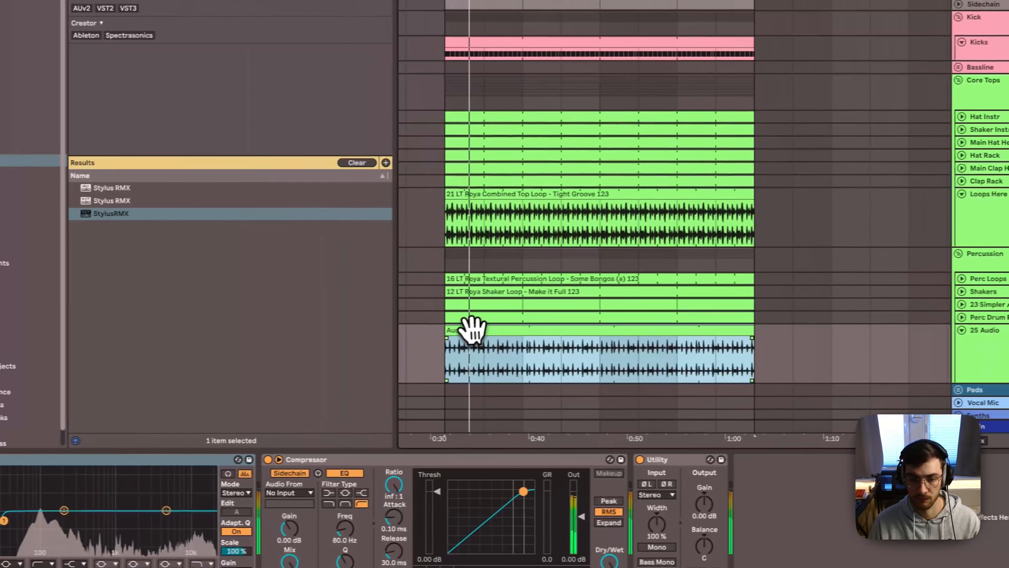
# Transpose the resampled audio clip to -6 st and loop only its first bar
pyautogui.doubleClick(256, 340)
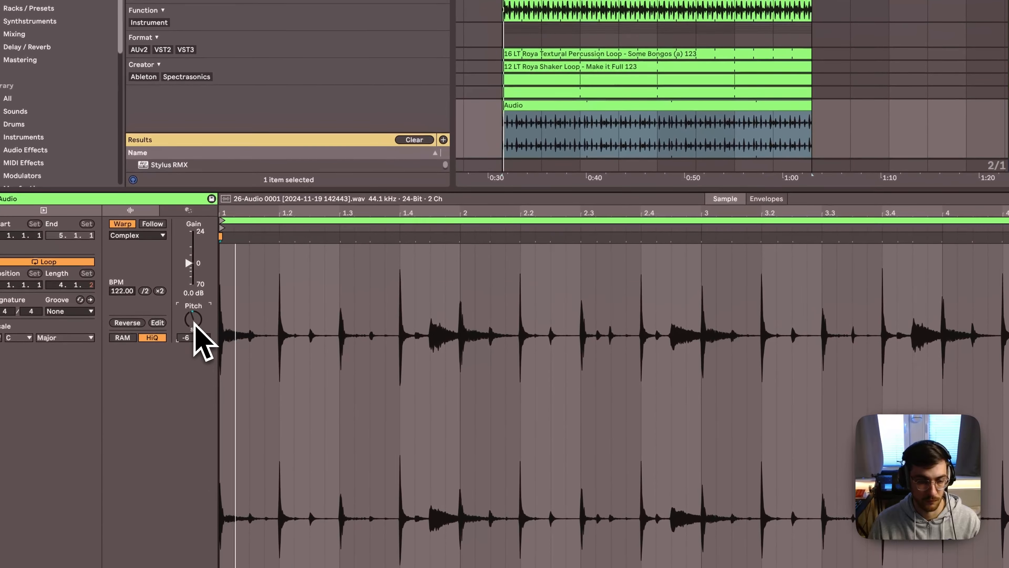
pyautogui.moveTo(150, 278); pyautogui.dragTo(150, 285)
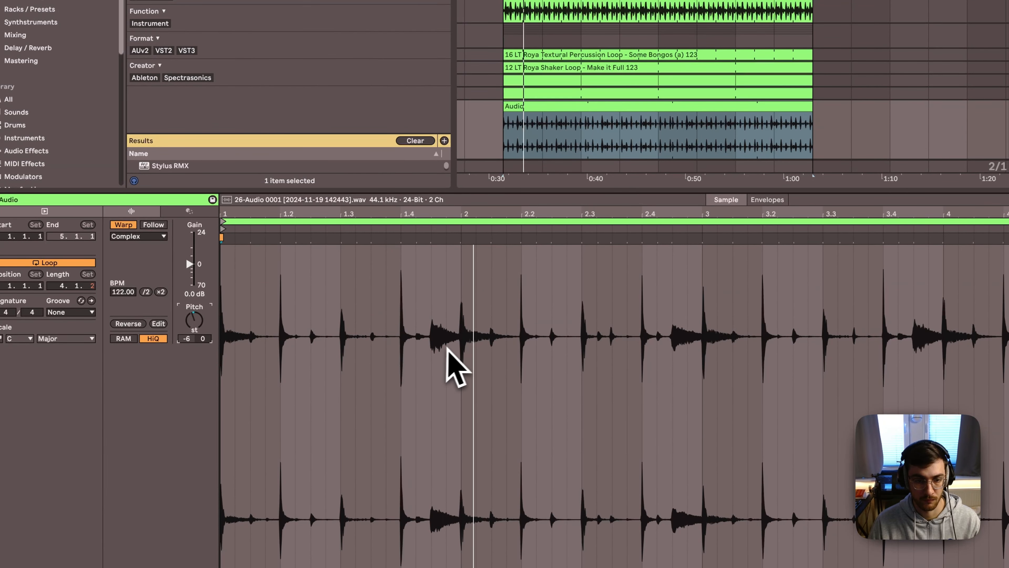
pyautogui.moveTo(459, 367); pyautogui.dragTo(159, 361)
pyautogui.press('super+l')
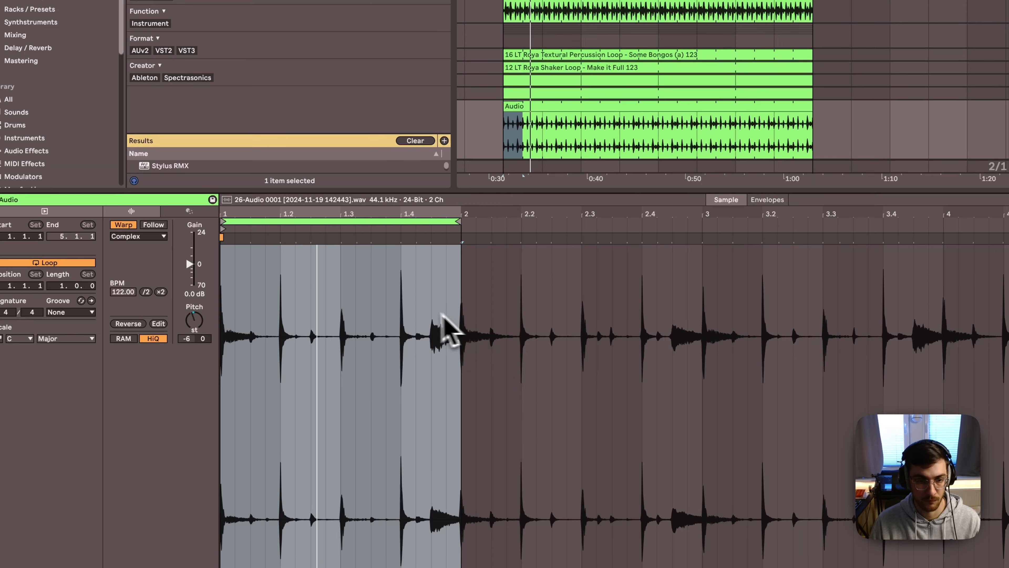
pyautogui.click(408, 311)
pyautogui.moveTo(232, 217)
pyautogui.mouseDown()
pyautogui.moveTo(233, 246)
pyautogui.moveTo(234, 191)
pyautogui.mouseUp()
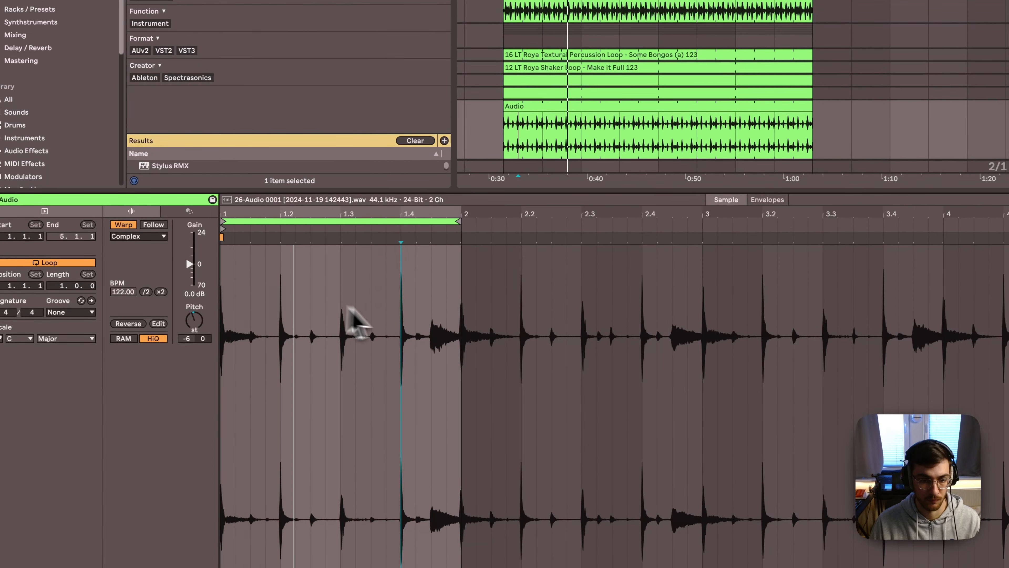
# Quantize the whole audio clip and set its warp mode to Beats with transient looping off and a transient envelope of 67
pyautogui.press('super+a')
pyautogui.press('super+u')
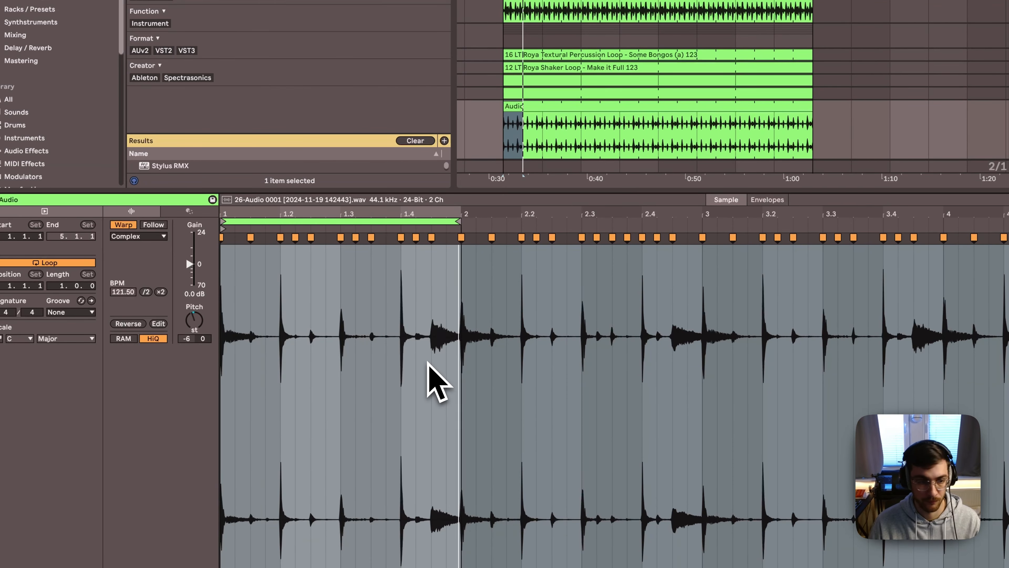
pyautogui.click(137, 236)
pyautogui.click(132, 246)
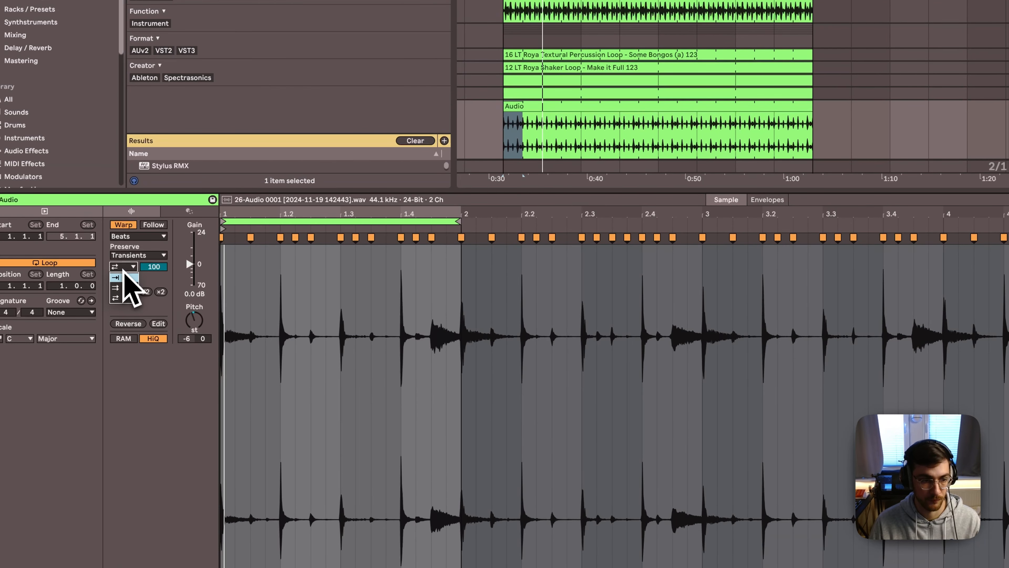
pyautogui.moveTo(156, 268); pyautogui.dragTo(195, 272)
pyautogui.doubleClick(167, 282)
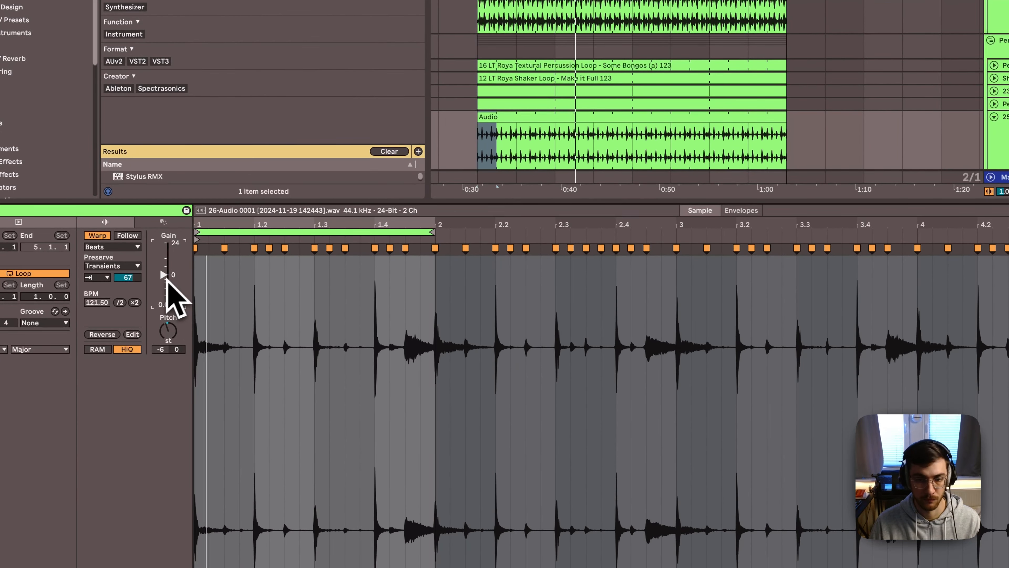
# Draw a gain envelope silencing the resampled clip from beat 1.3 to just after 1.4, and transpose the clip to -4 st
pyautogui.click(740, 212)
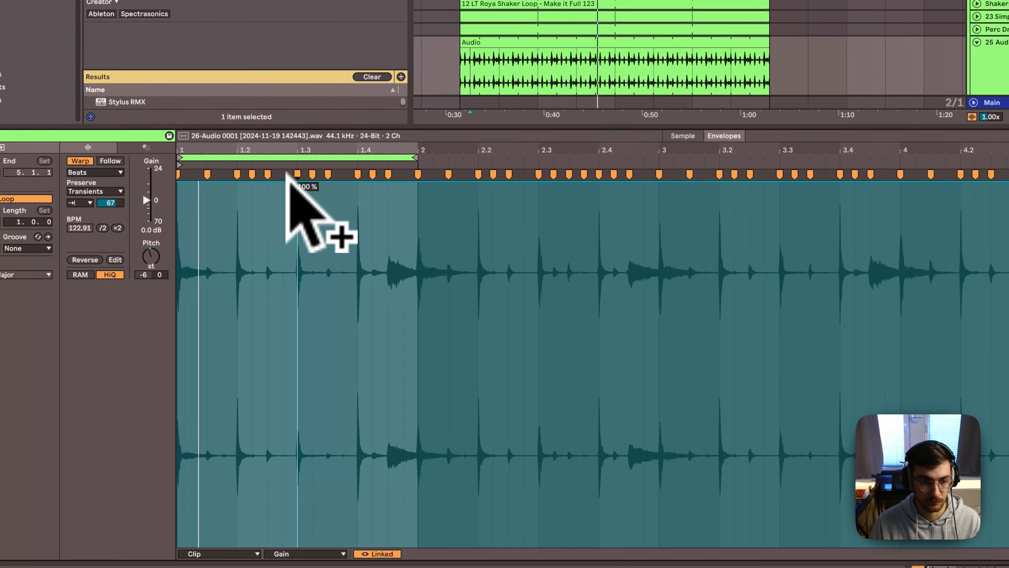
pyautogui.click(295, 181)
pyautogui.moveTo(312, 182); pyautogui.dragTo(372, 182)
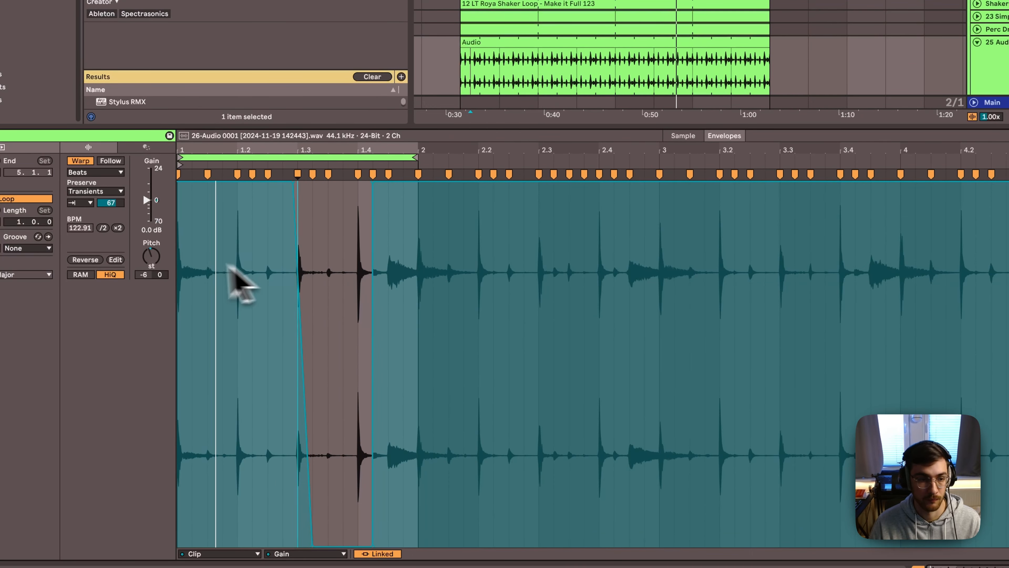
pyautogui.click(152, 258)
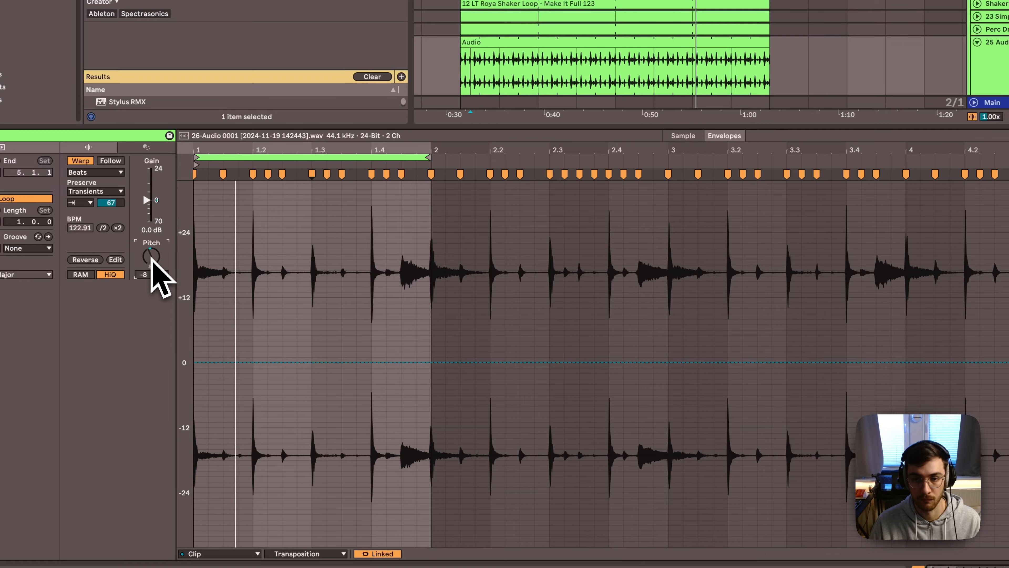
pyautogui.scroll(-1, 152, 257)
pyautogui.scroll(3, 152, 258)
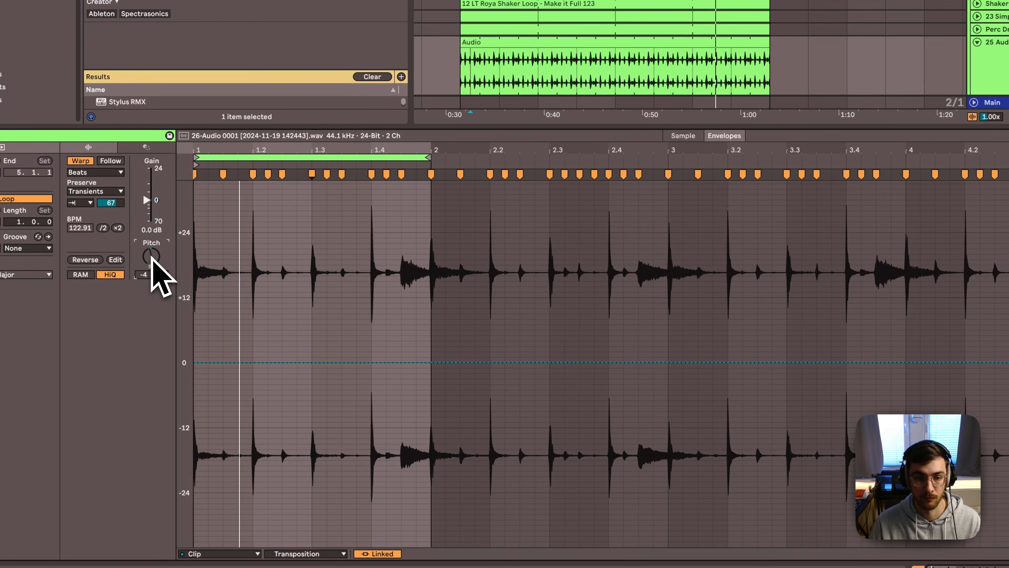
pyautogui.hotkey('shift', 'Tab')
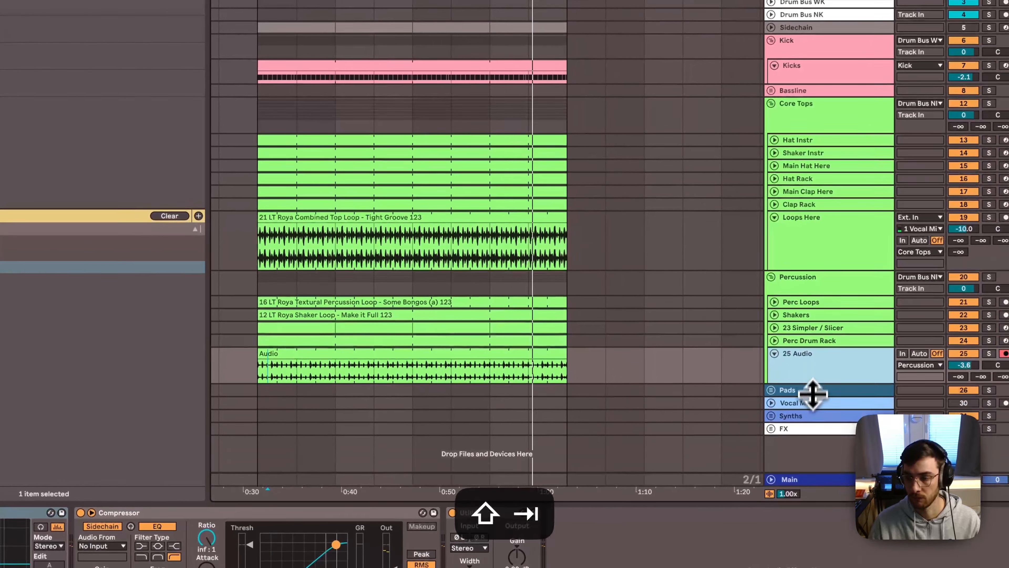
# Rename the 25 Audio track as Stylus Perc and save the set
pyautogui.click(797, 339)
pyautogui.click(793, 356)
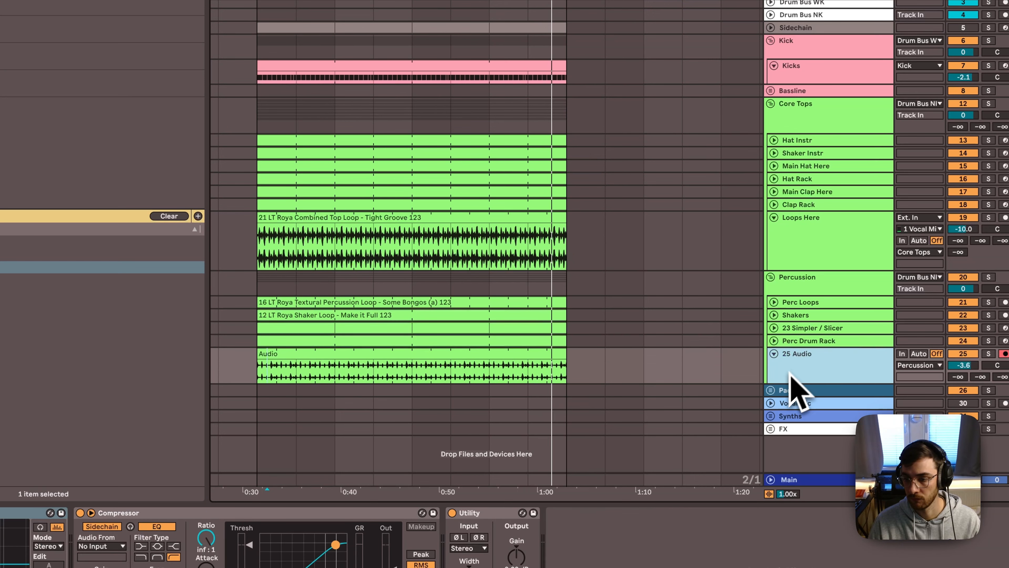
pyautogui.press('super+r')
pyautogui.write('Stylus Perc')
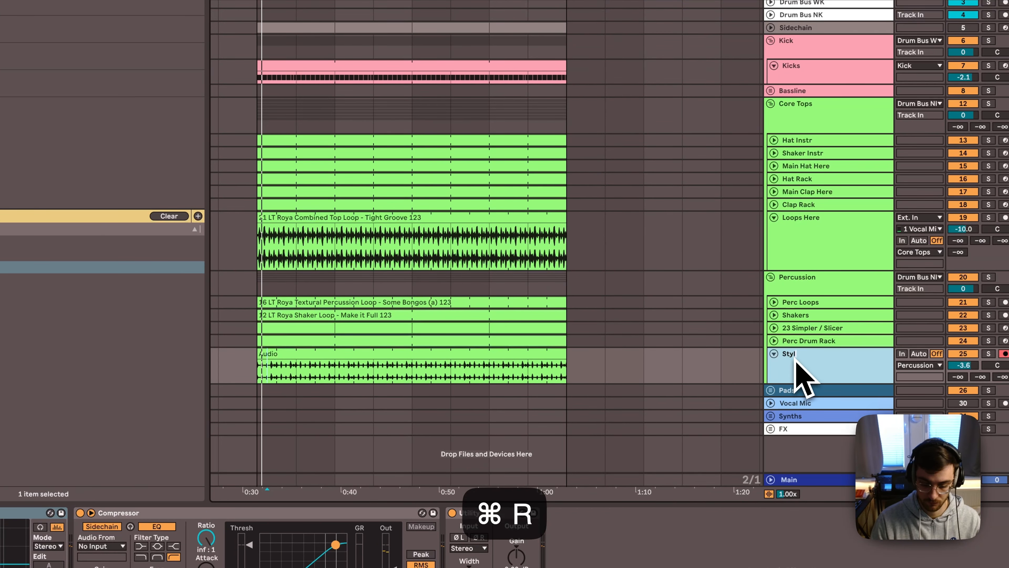
pyautogui.press('Return')
pyautogui.press('super+s')
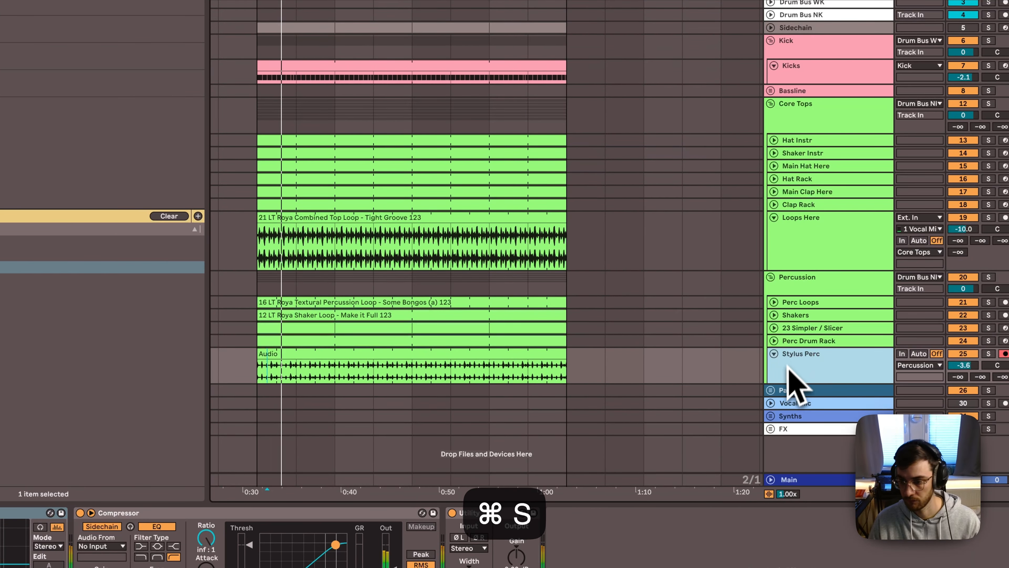
# Solo the Percussion group and the Core Tops group in turn to compare how the layers sound in the Intro
pyautogui.scroll(2, 797, 366)
pyautogui.click(799, 334)
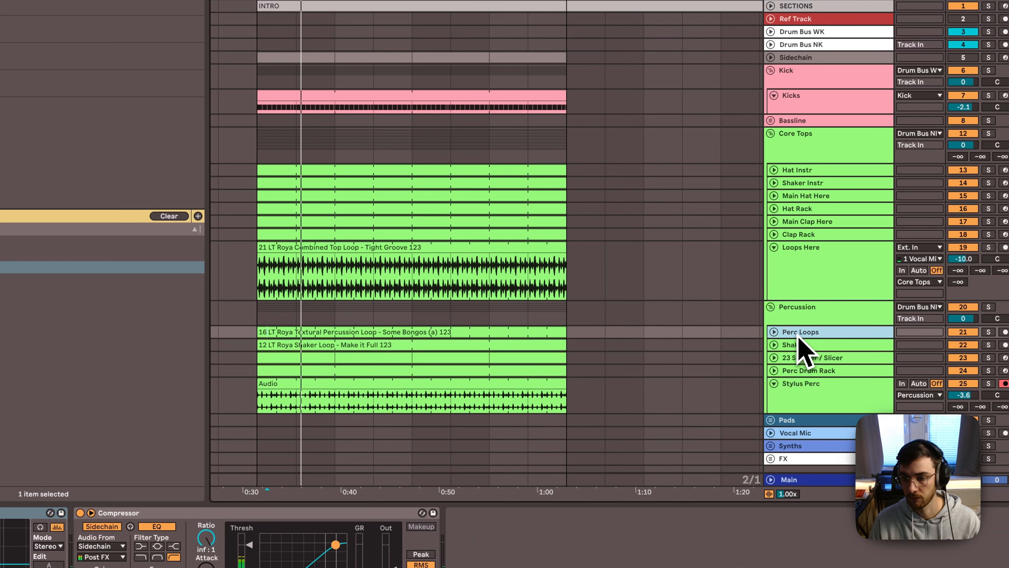
pyautogui.click(803, 316)
pyautogui.scroll(-1, 814, 388)
pyautogui.click(813, 381)
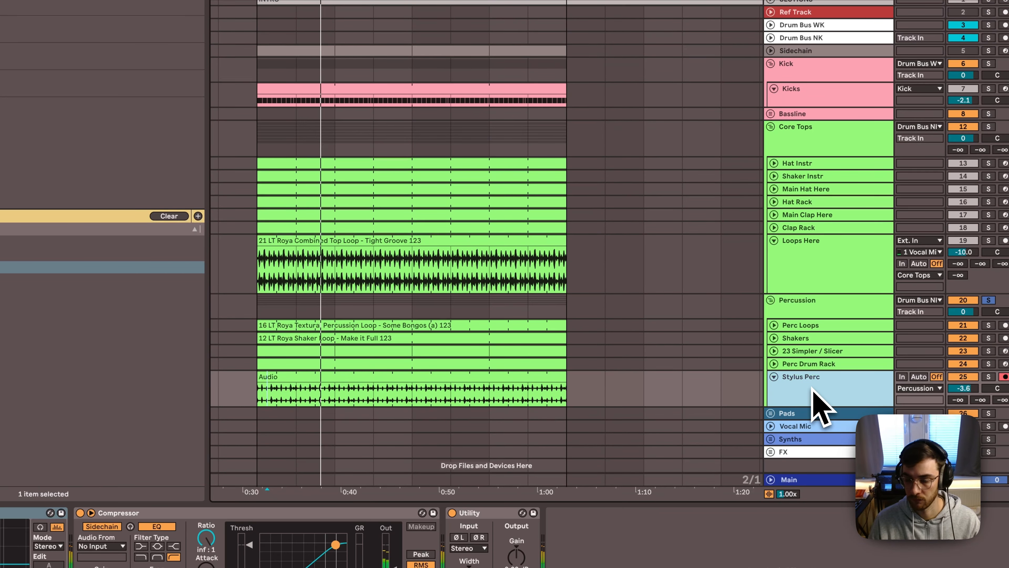
pyautogui.scroll(1, 818, 392)
pyautogui.click(778, 157)
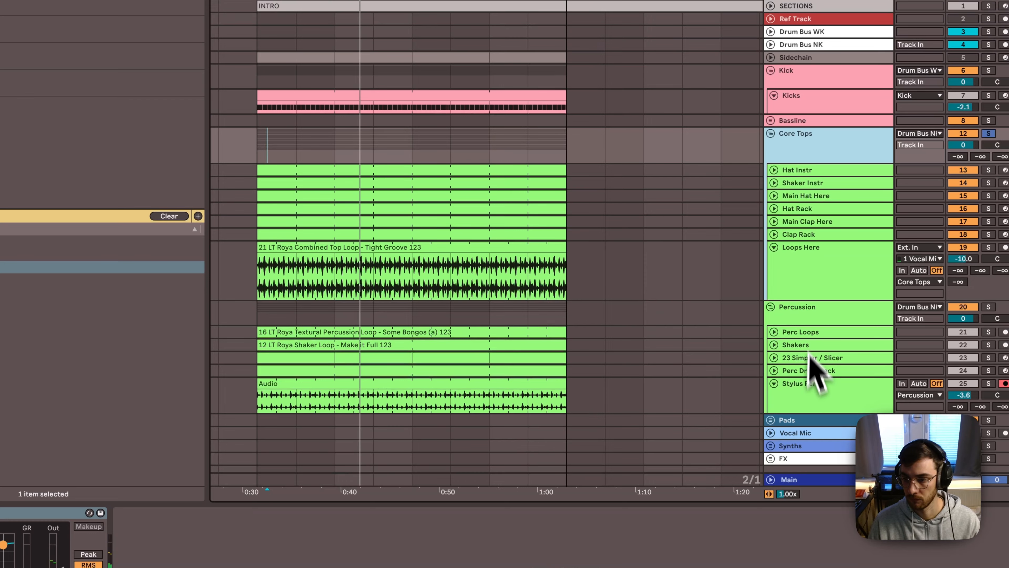
pyautogui.click(811, 316)
# Insert a new audio track at the start of the Percussion group, above Perc Loops
pyautogui.scroll(-1, 815, 320)
pyautogui.scroll(-1, 819, 338)
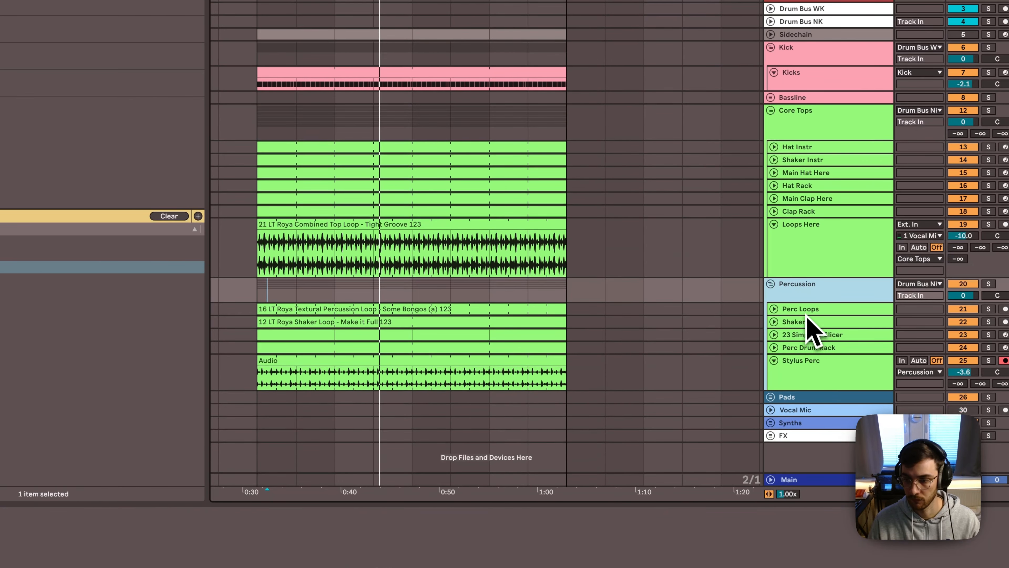
pyautogui.press('super+t')
pyautogui.moveTo(790, 314); pyautogui.dragTo(797, 334)
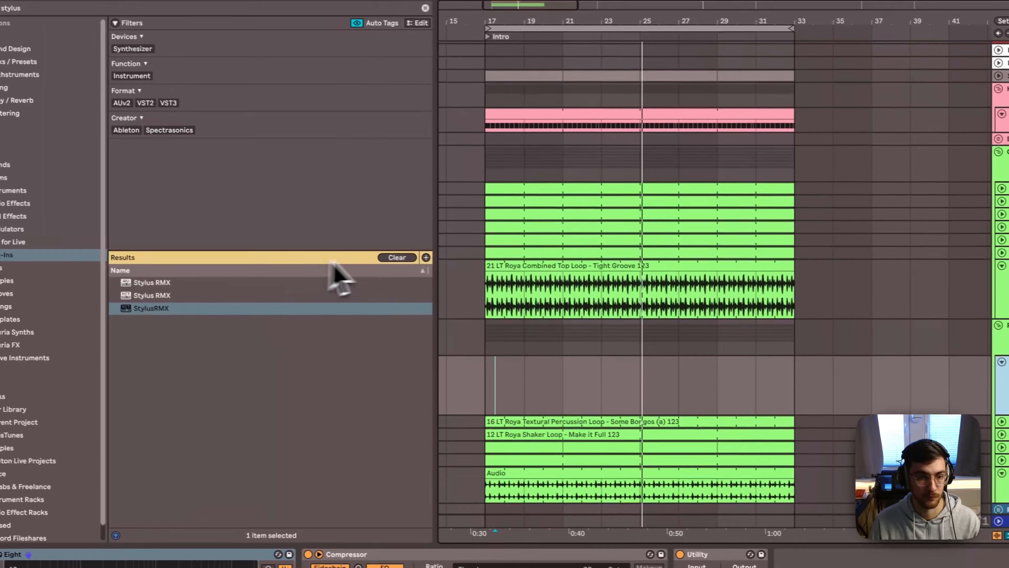
# Search the LotusTunes folder for perc and place 04 LT Roya Textural Percussion Loop - Green Percs 123 at the Intro's start on the new track
pyautogui.click(397, 257)
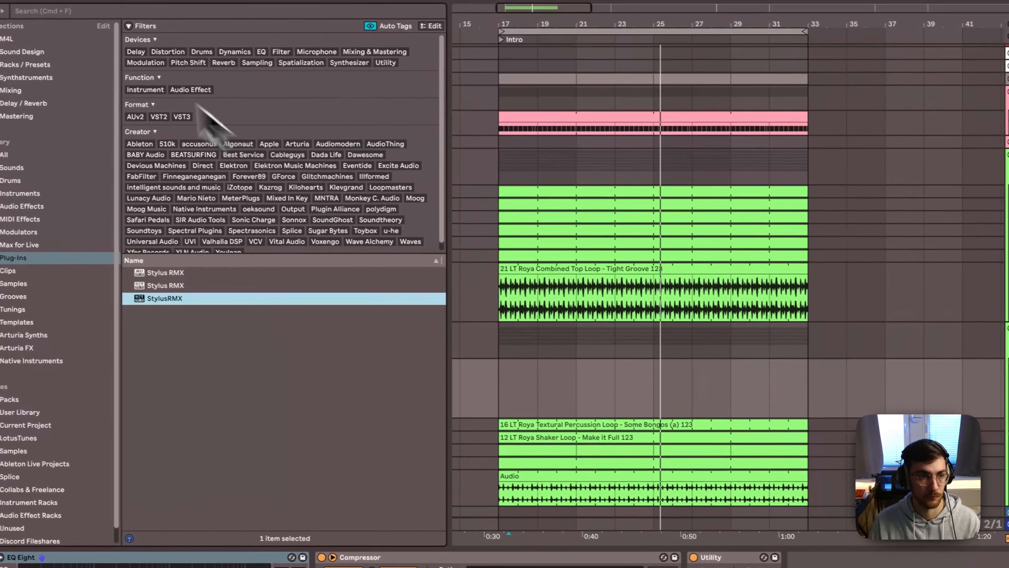
pyautogui.click(49, 8)
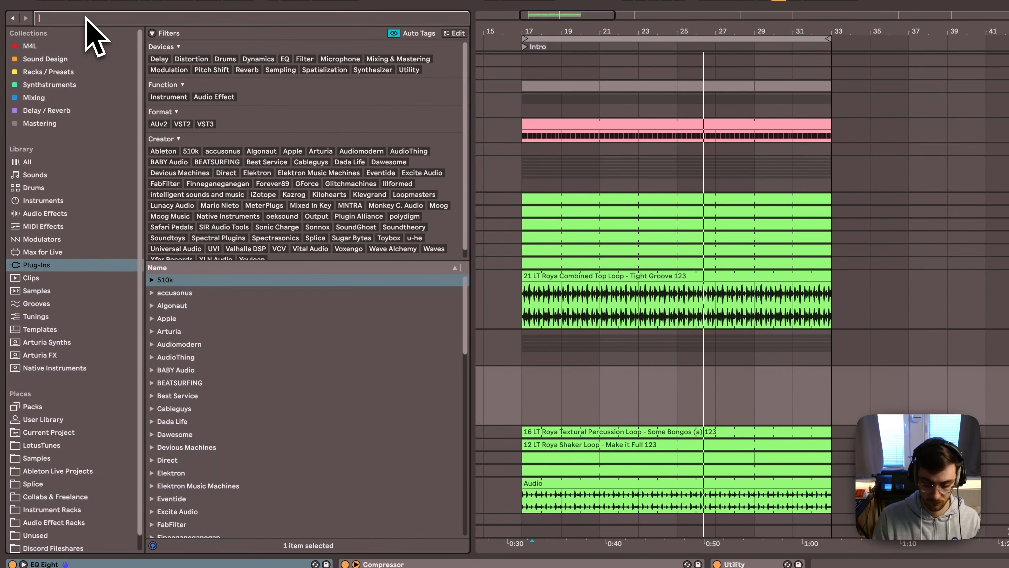
pyautogui.write('perc')
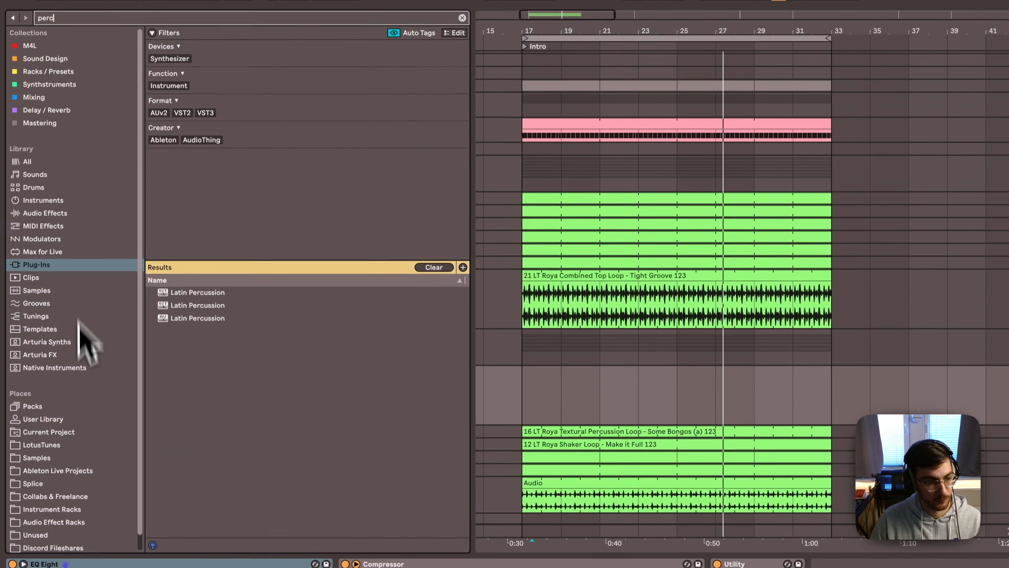
pyautogui.click(55, 445)
pyautogui.click(346, 311)
pyautogui.scroll(-3, 371, 294)
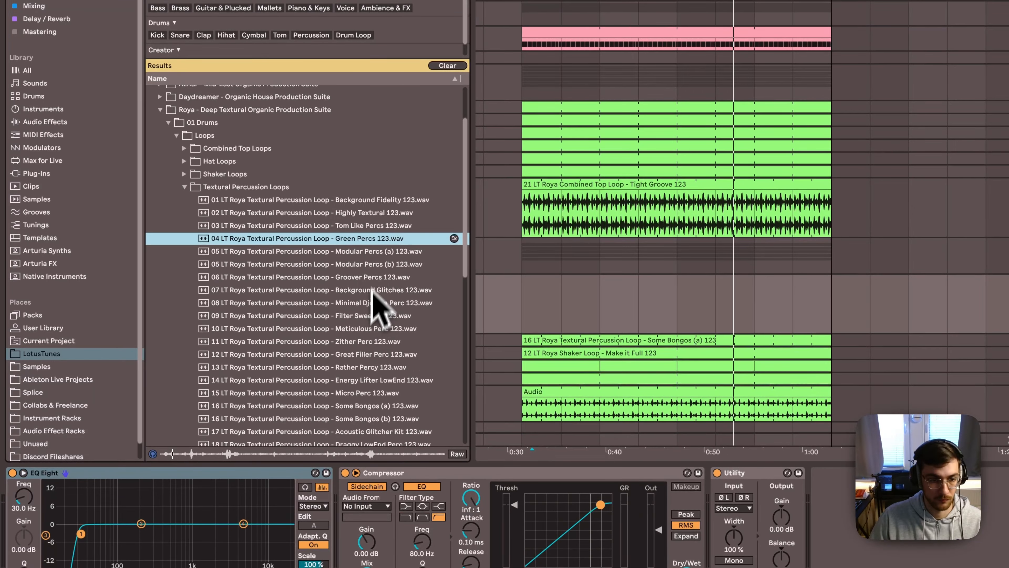
pyautogui.moveTo(367, 251); pyautogui.dragTo(540, 281)
# Loop only the short quiet section of the Green Percs clip from about 3.2.3 to 3.4
pyautogui.doubleClick(540, 282)
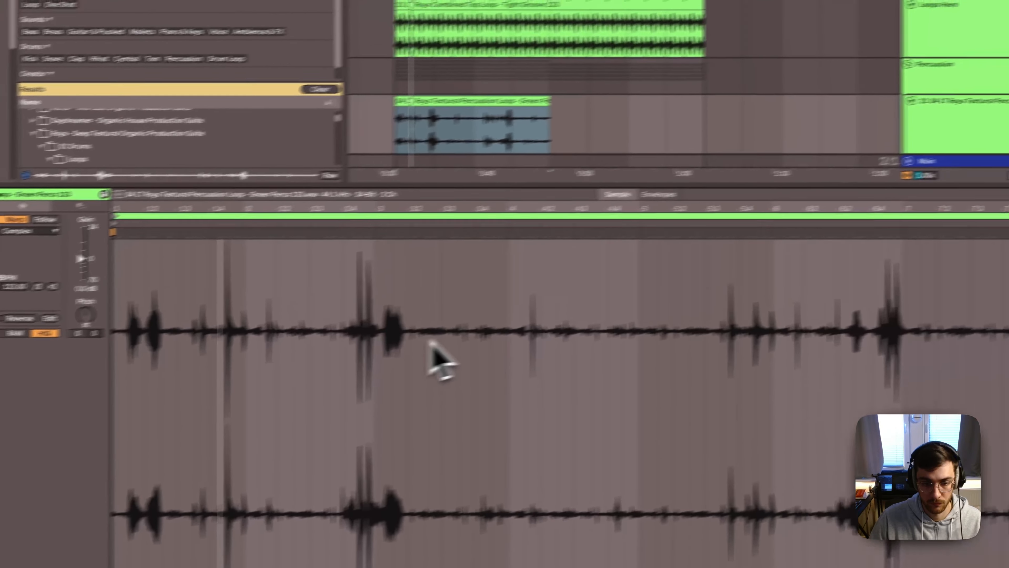
pyautogui.moveTo(554, 318); pyautogui.dragTo(604, 319)
pyautogui.press('super+l')
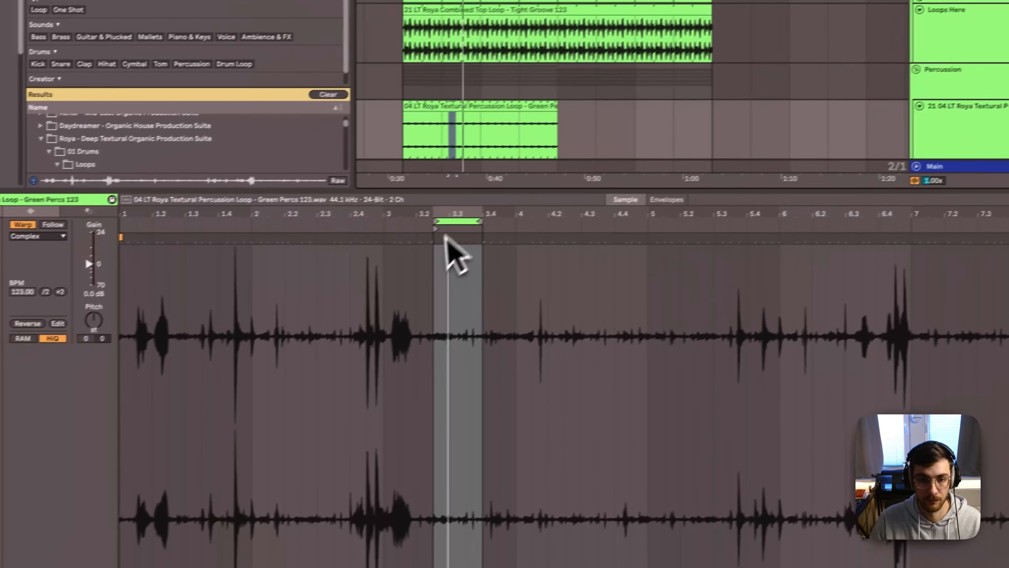
pyautogui.click(309, 157)
# Raise the EQ Eight low-cut frequency on the Green Percs track and extend its clip to the end of the Intro
pyautogui.hotkey('shift', 'Tab')
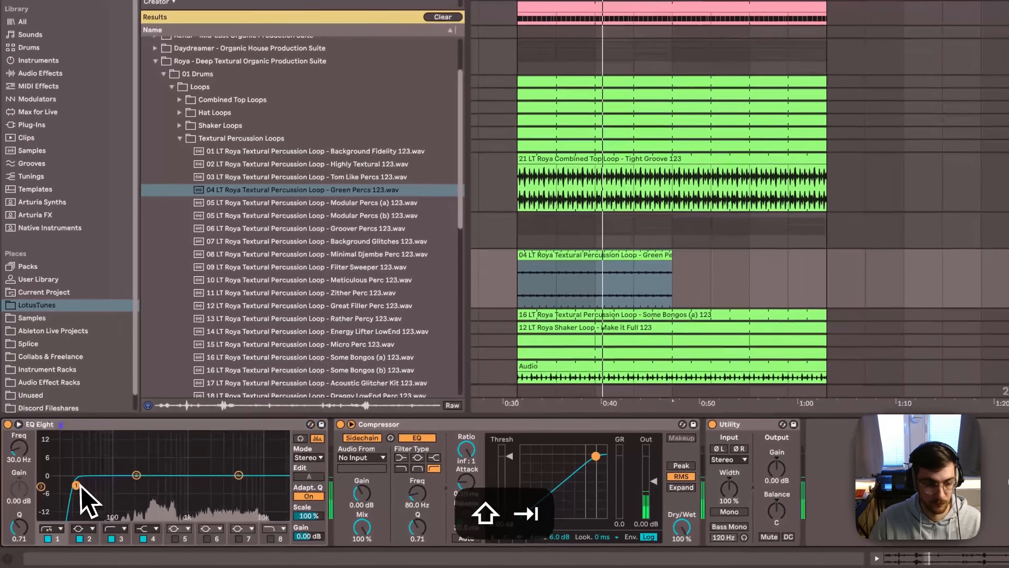
pyautogui.moveTo(77, 486); pyautogui.dragTo(175, 494)
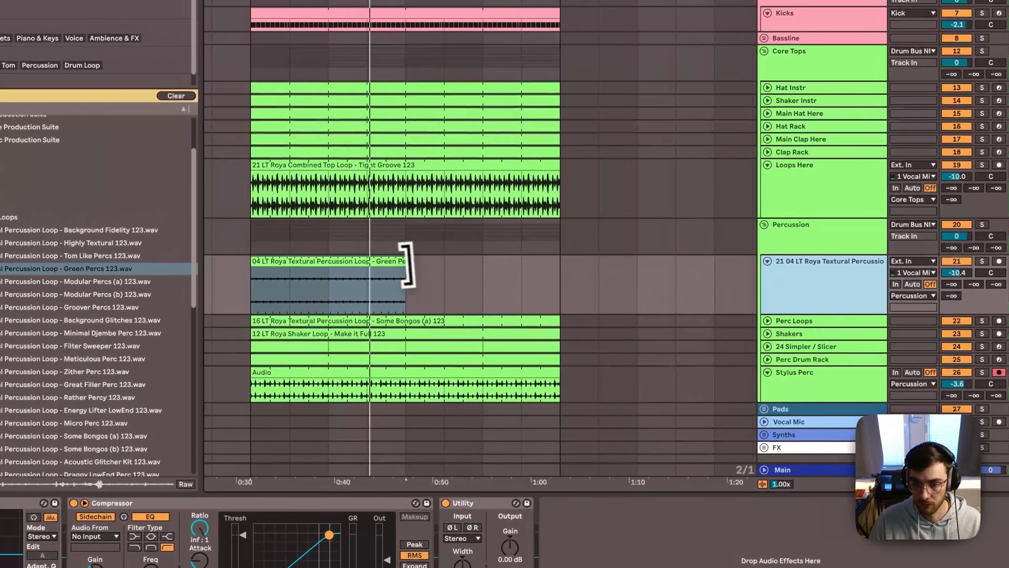
pyautogui.moveTo(525, 213); pyautogui.dragTo(639, 213)
pyautogui.moveTo(524, 267); pyautogui.dragTo(563, 267)
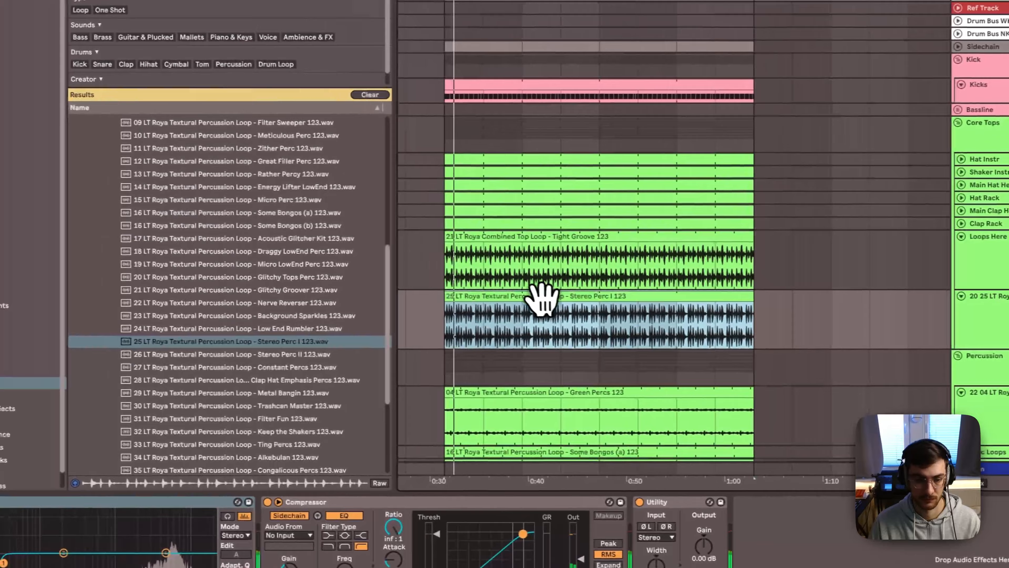
# Audition 26 LT Roya Textural Percussion Loop - Stereo Perc II 123 from the sample results
pyautogui.hotkey('shift', 'Tab')
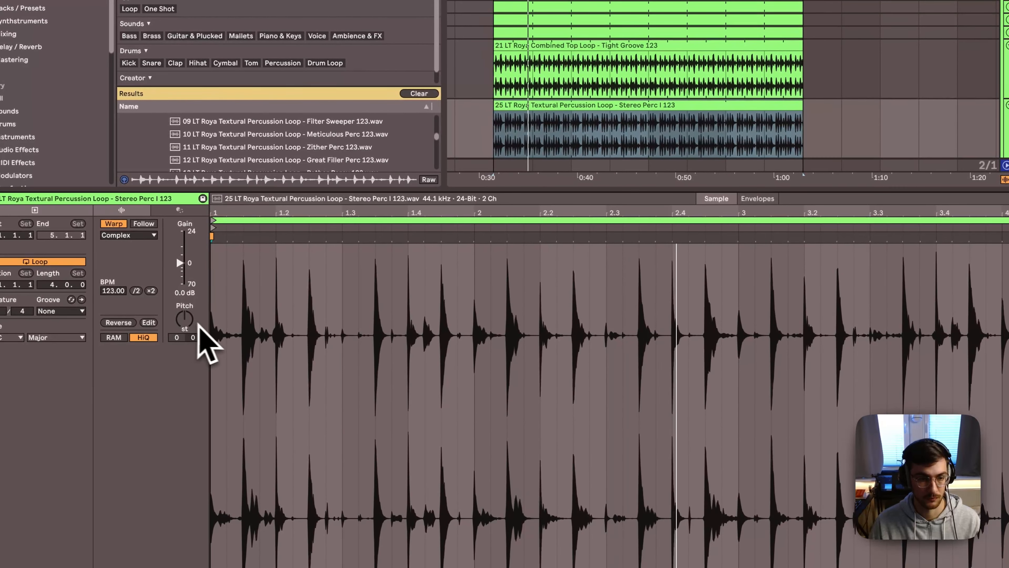
pyautogui.hotkey('shift', 'Tab')
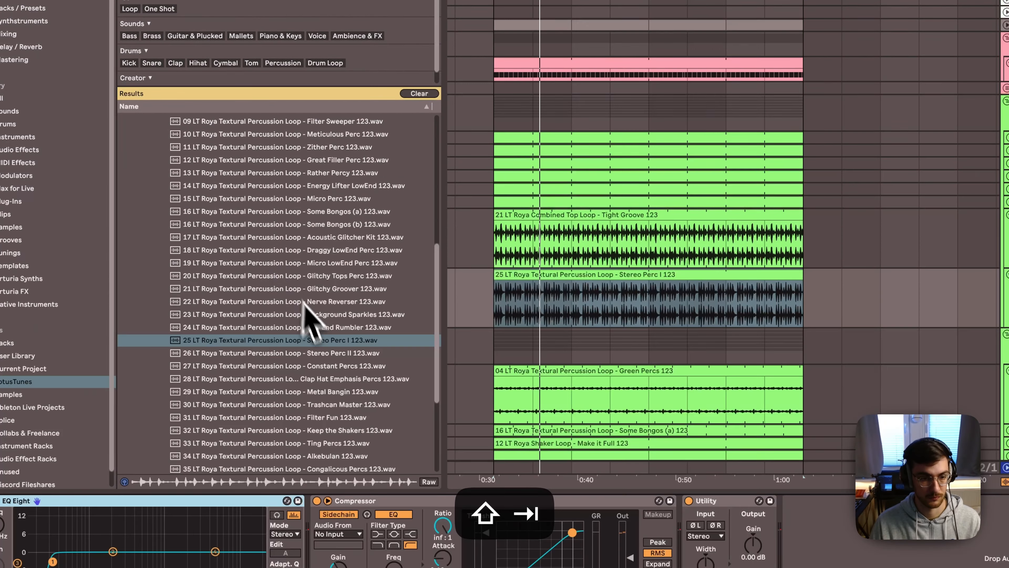
pyautogui.click(315, 353)
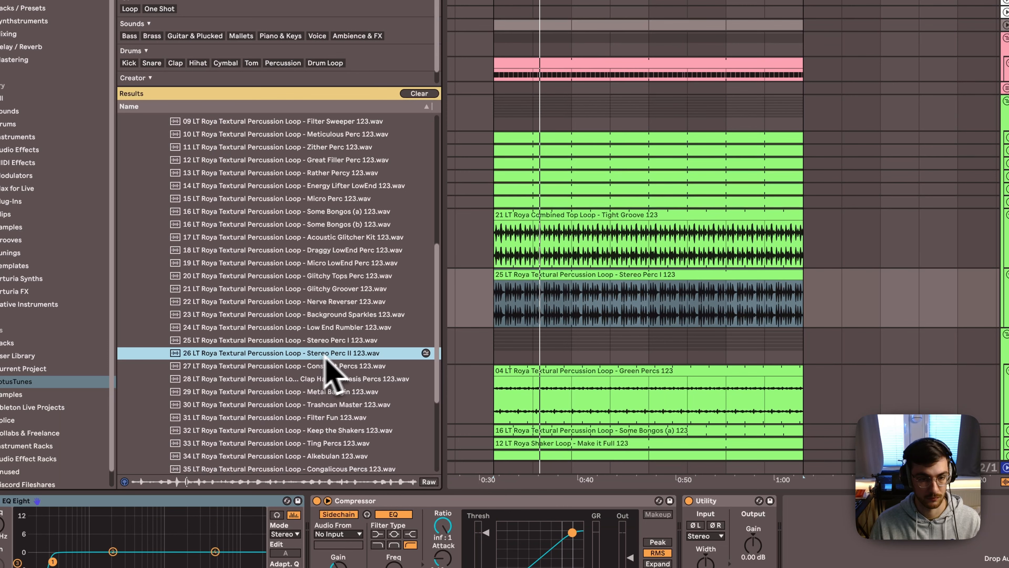
# Set the Stereo Perc I clip's warp mode to Beats, preserving 1/4 notes with transient looping off
pyautogui.click(509, 298)
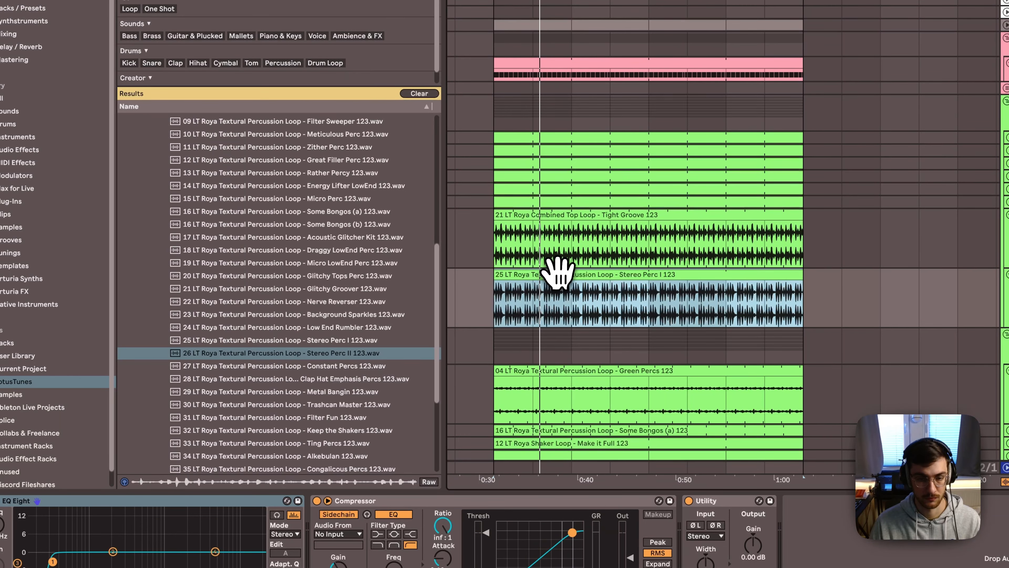
pyautogui.doubleClick(483, 298)
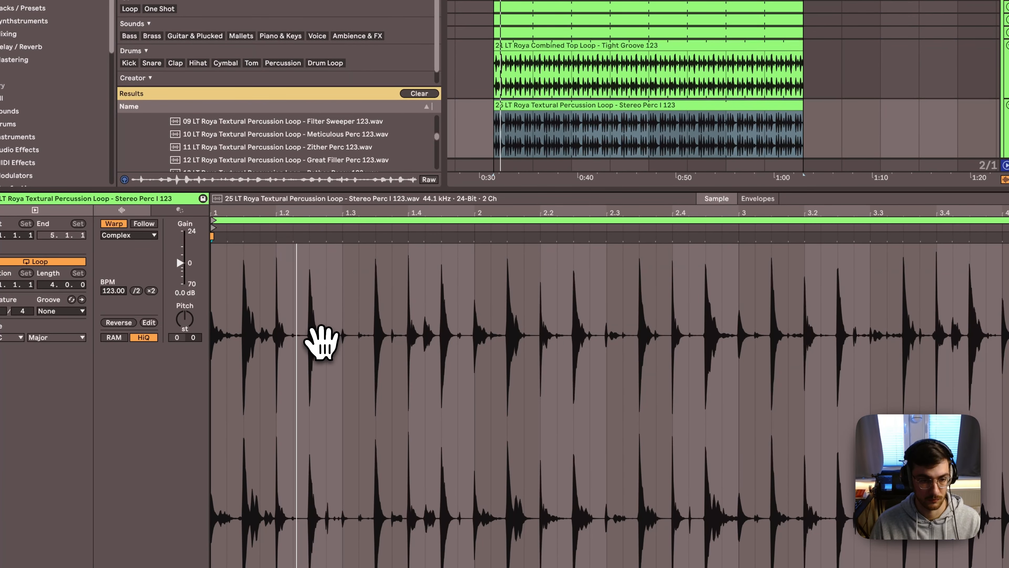
pyautogui.click(124, 235)
pyautogui.click(118, 247)
pyautogui.click(129, 254)
pyautogui.click(120, 288)
pyautogui.click(110, 266)
pyautogui.click(111, 278)
# Draw a gain envelope in the Stereo Perc I clip's first bar that leaves only the hits on 1.2 and 1.4 audible
pyautogui.click(758, 198)
pyautogui.moveTo(255, 244); pyautogui.dragTo(267, 241)
pyautogui.click(266, 182)
pyautogui.moveTo(266, 182); pyautogui.dragTo(271, 287)
pyautogui.moveTo(305, 438); pyautogui.dragTo(146, 417)
pyautogui.press('super+d')
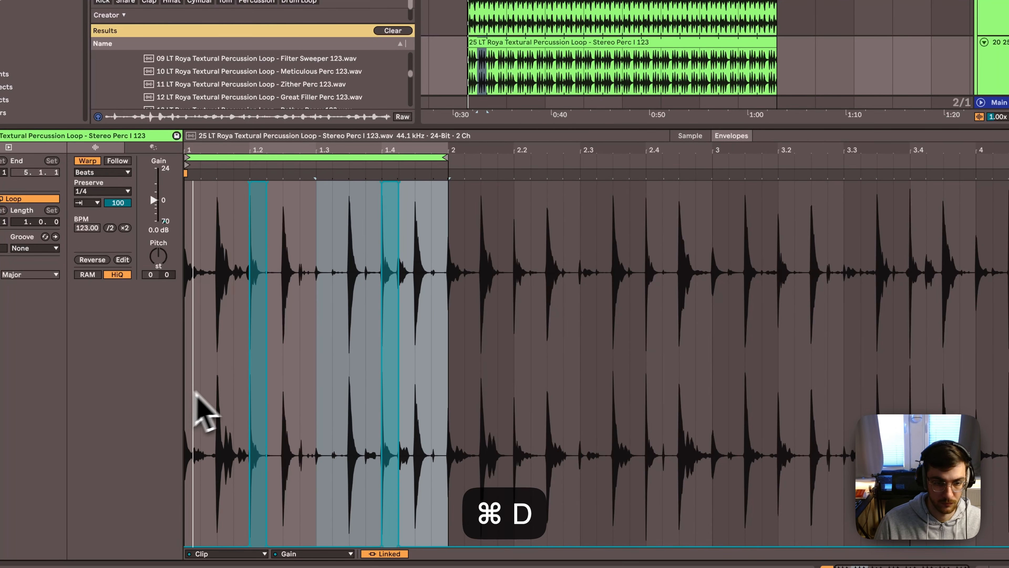
pyautogui.hotkey('shift', 'Tab')
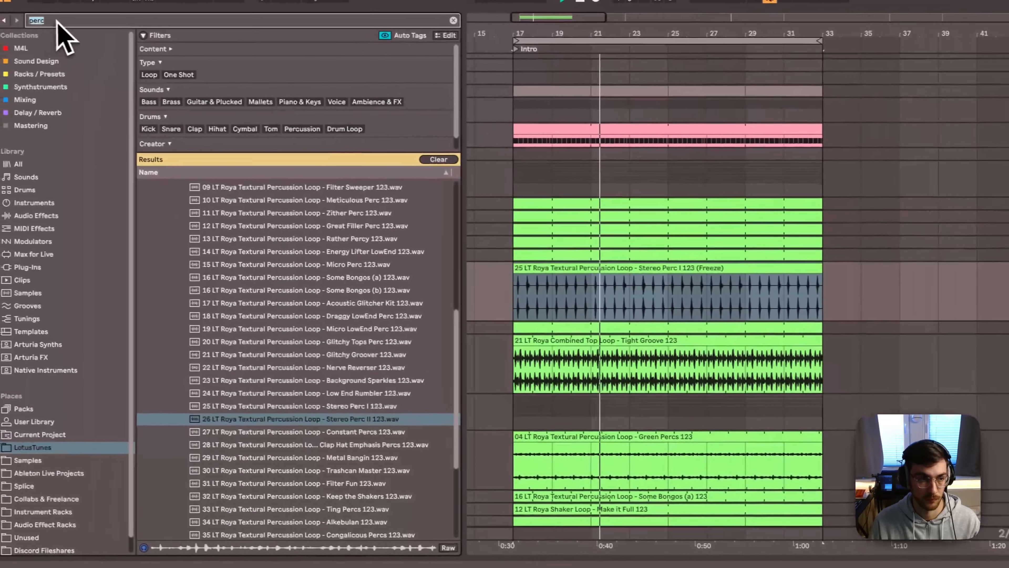
# Search the whole library for align, add Align Delay to the frozen Stereo Perc I track and adjust its delay time
pyautogui.click(65, 21)
pyautogui.write('alig')
pyautogui.write('n')
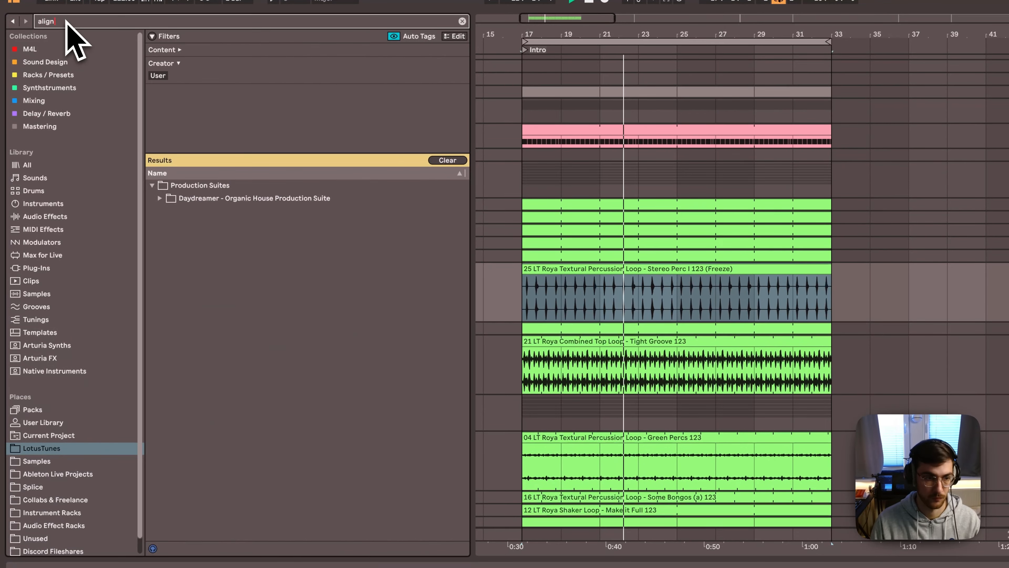
pyautogui.click(60, 166)
pyautogui.doubleClick(189, 263)
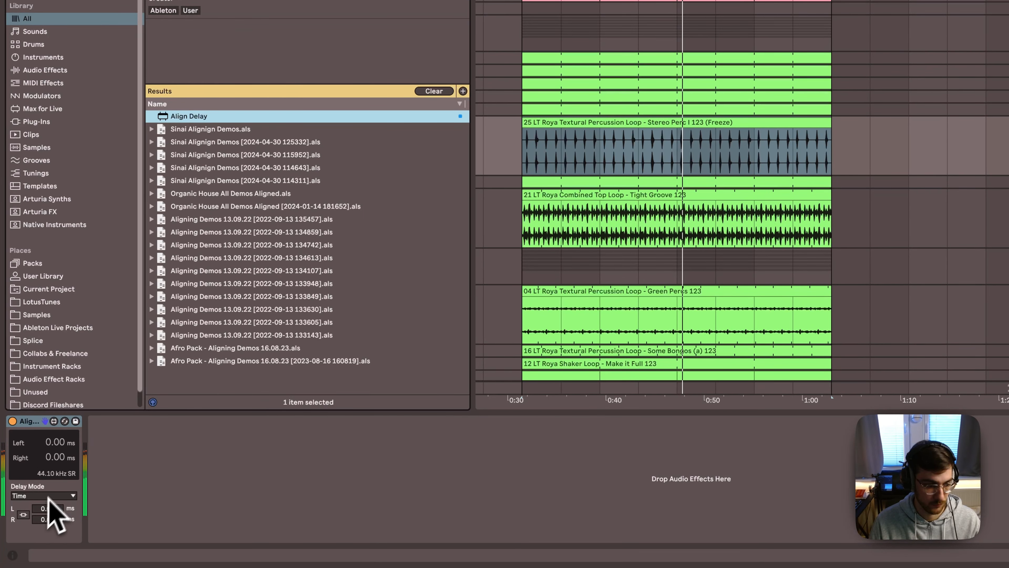
pyautogui.moveTo(52, 509); pyautogui.dragTo(48, 514)
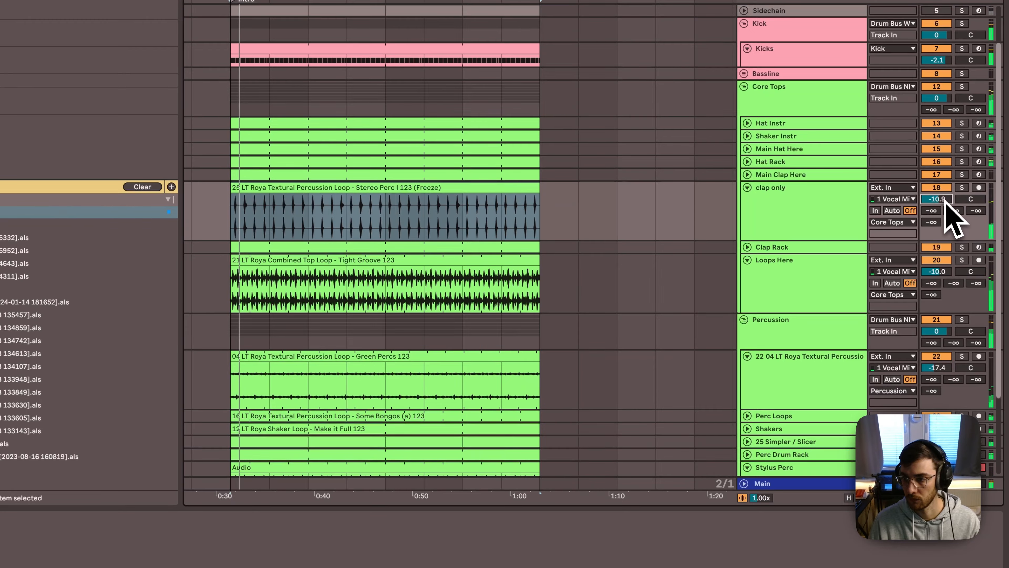
# Lower the clap only track's volume slightly and clear the browser search
pyautogui.moveTo(945, 199); pyautogui.dragTo(944, 202)
pyautogui.doubleClick(453, 188)
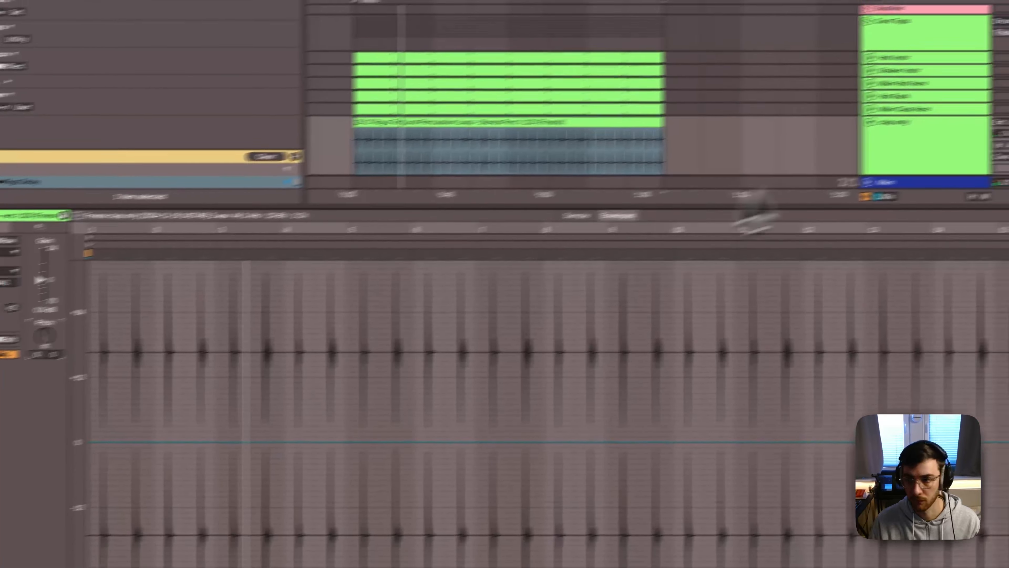
pyautogui.hotkey('shift', 'Tab')
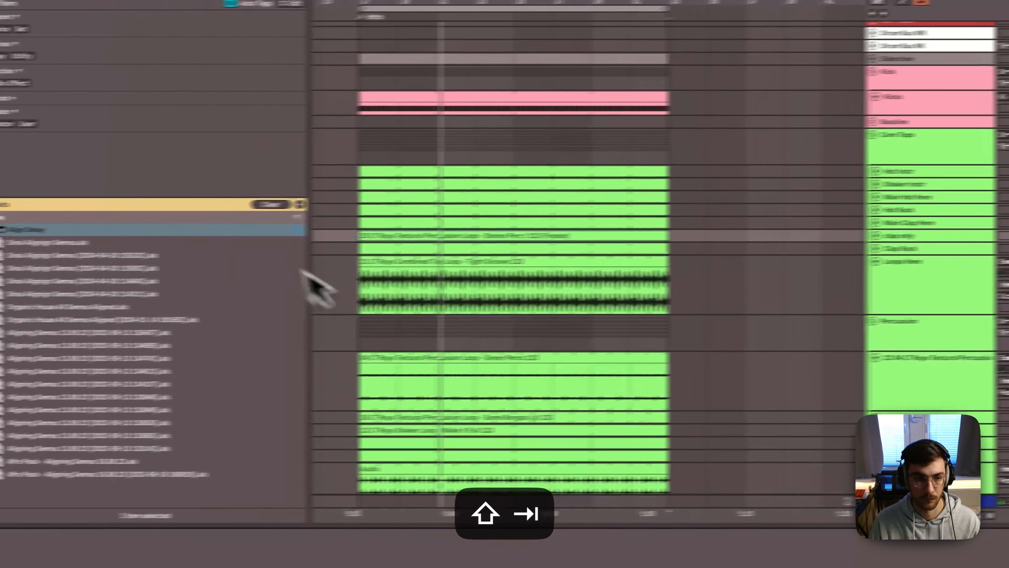
pyautogui.click(142, 212)
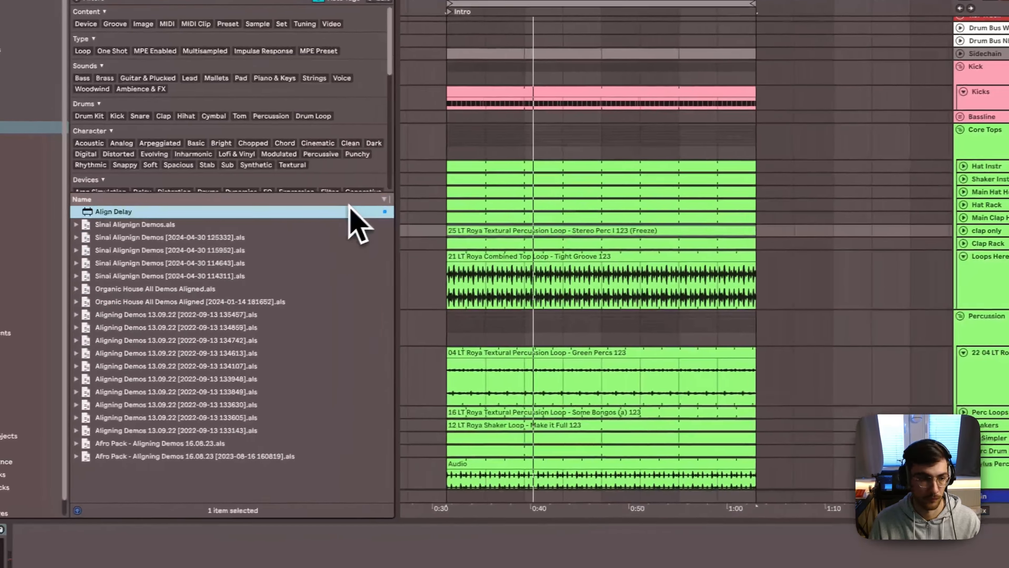
# Preview Roya Textural Percussion Loops from the LotusTunes folder, including 11 Zither Perc, and collapse their folder
pyautogui.click(40, 373)
pyautogui.click(285, 366)
pyautogui.scroll(-2, 286, 368)
pyautogui.click(327, 410)
pyautogui.scroll(-4, 329, 414)
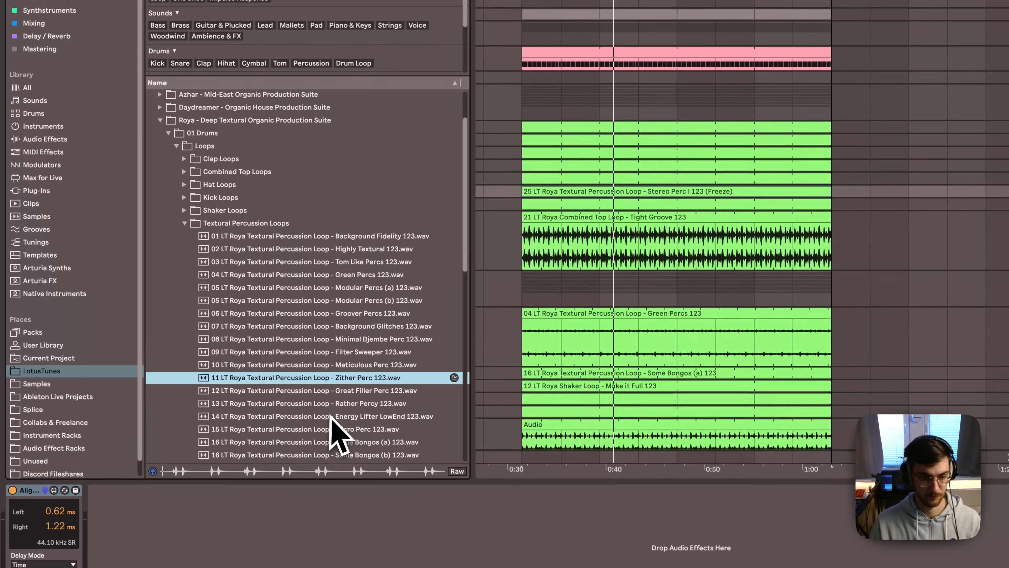
pyautogui.click(183, 186)
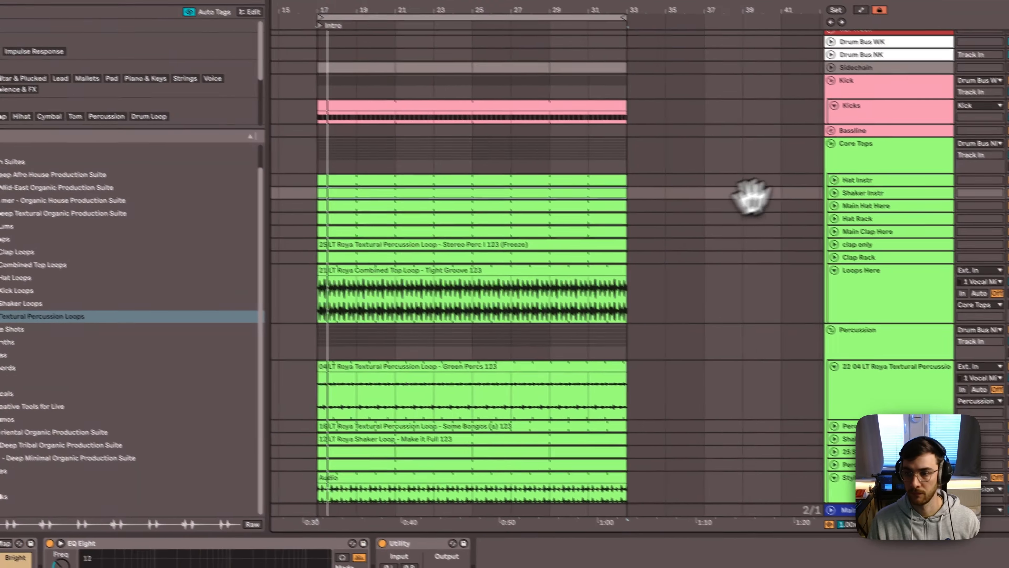
# Set the Shaker Instr track's volume to -2.5 dB and rebalance the Hat Instr track's volume while checking it in solo
pyautogui.click(846, 194)
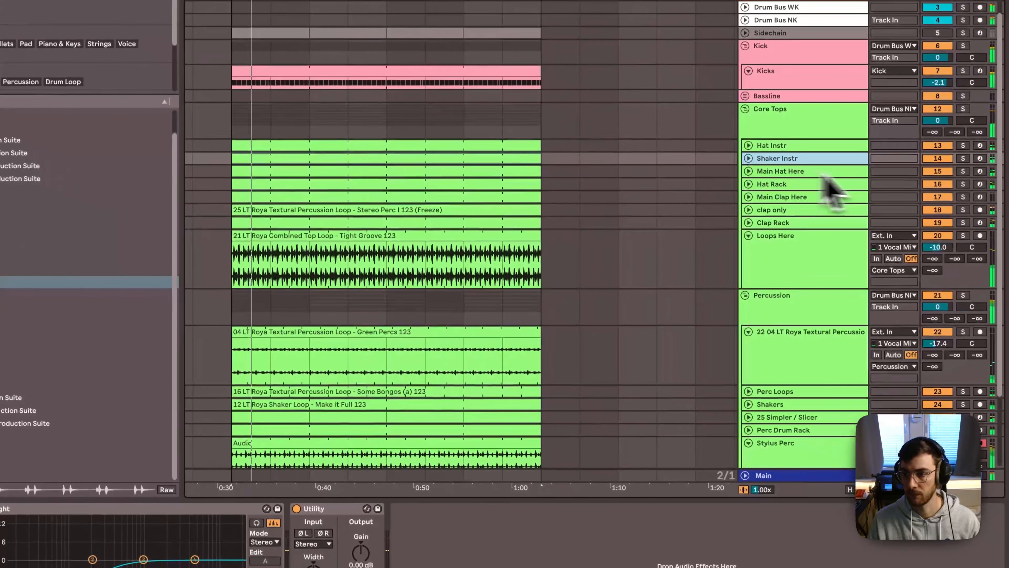
pyautogui.click(834, 193)
pyautogui.moveTo(945, 172); pyautogui.dragTo(946, 169)
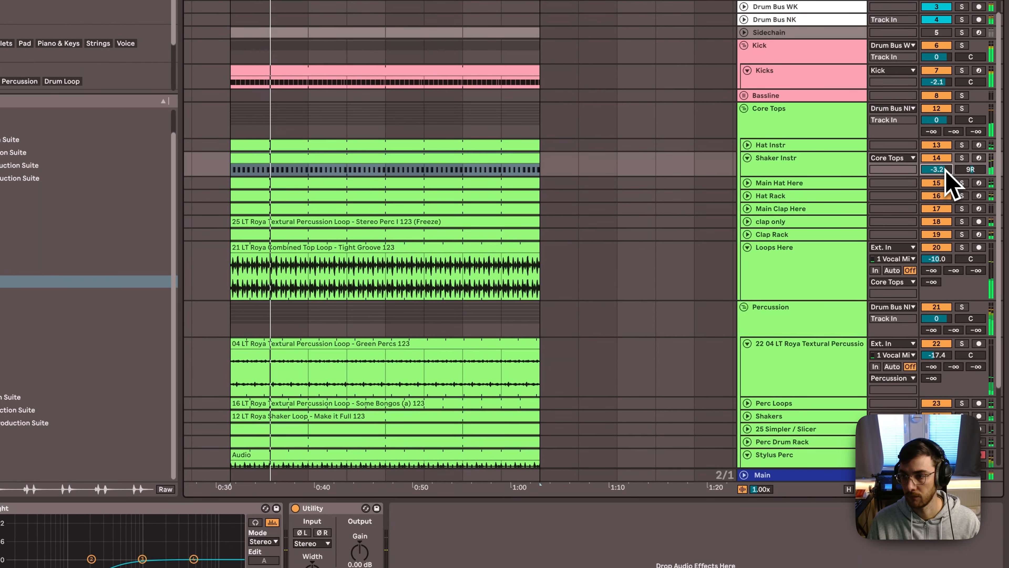
pyautogui.click(748, 145)
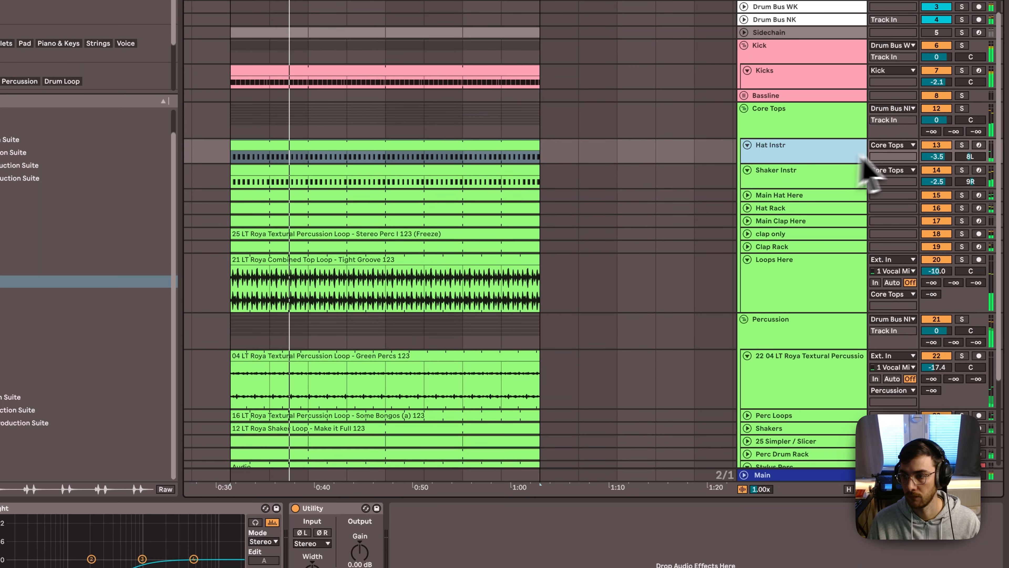
pyautogui.click(938, 157)
pyautogui.click(821, 158)
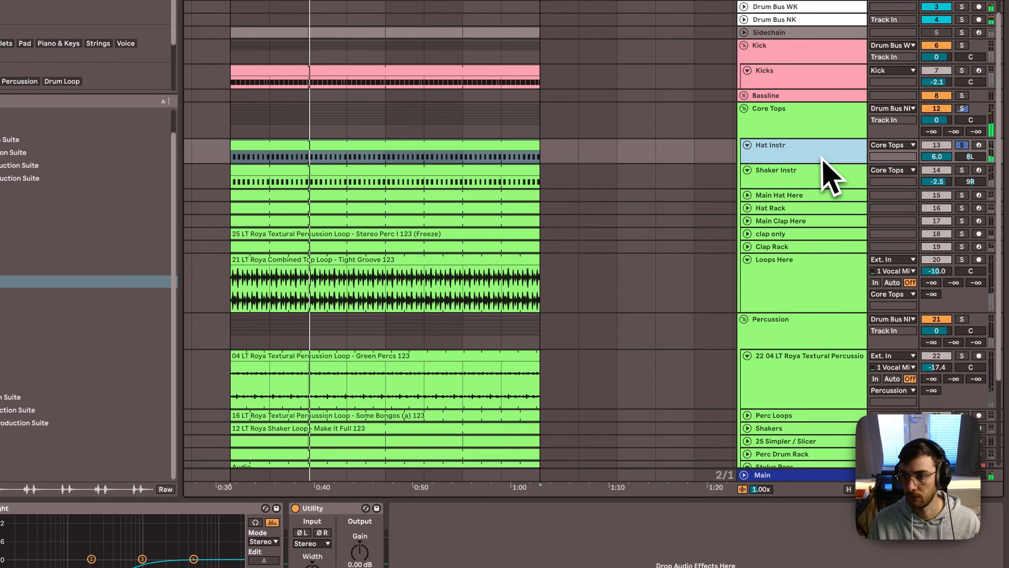
pyautogui.moveTo(943, 156)
pyautogui.mouseDown()
pyautogui.moveTo(941, 180)
pyautogui.moveTo(942, 157)
pyautogui.mouseUp()
# Fold the open Core Tops tracks and the Green Percs track, and unfold the FX group's first audio track
pyautogui.click(747, 145)
pyautogui.click(747, 158)
pyautogui.click(748, 236)
pyautogui.click(748, 285)
pyautogui.scroll(-3, 766, 338)
pyautogui.click(744, 381)
pyautogui.click(767, 404)
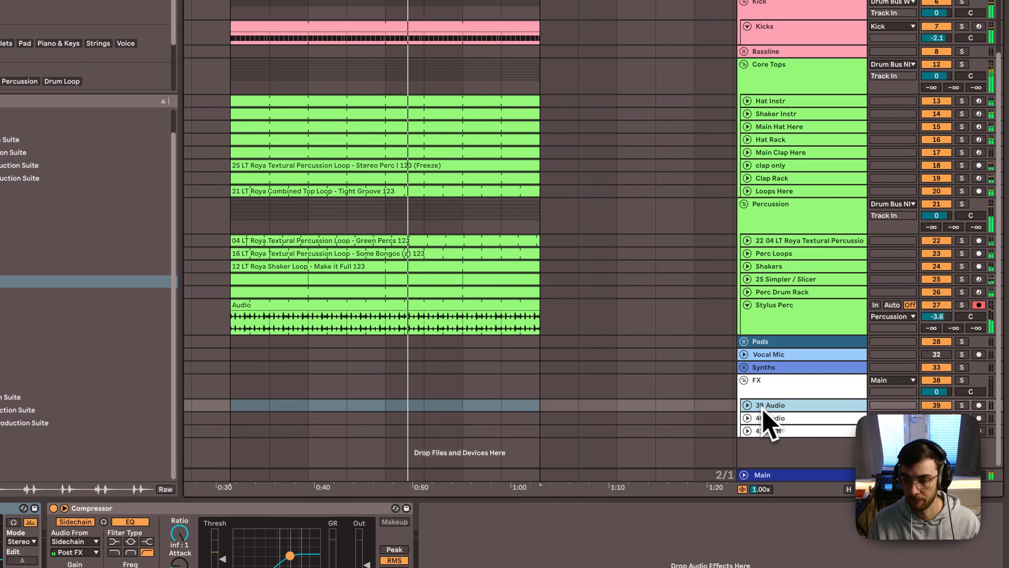
pyautogui.click(748, 406)
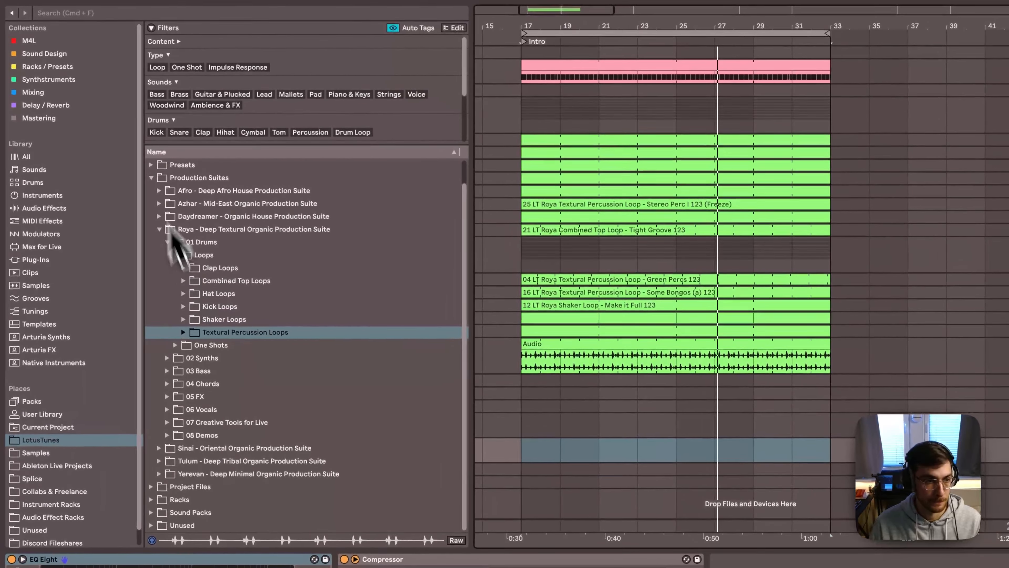
# Search LotusTunes for perc and place a short slice of 14 LT_Tulum_Tribal Percussion Loop at bar 19 on the first FX audio track
pyautogui.click(84, 17)
pyautogui.write('perc')
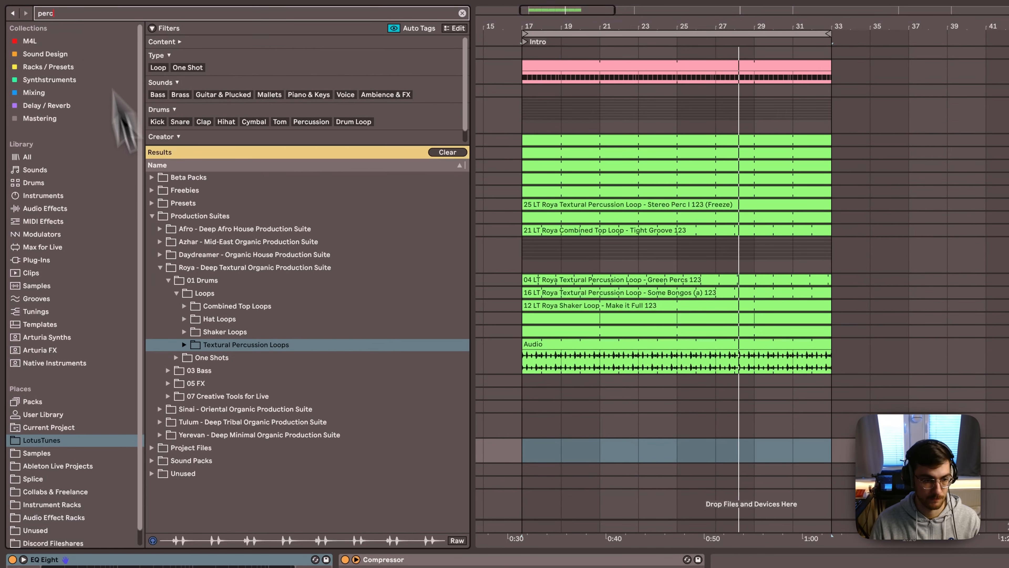
pyautogui.click(184, 343)
pyautogui.scroll(-3, 197, 370)
pyautogui.press('super+x')
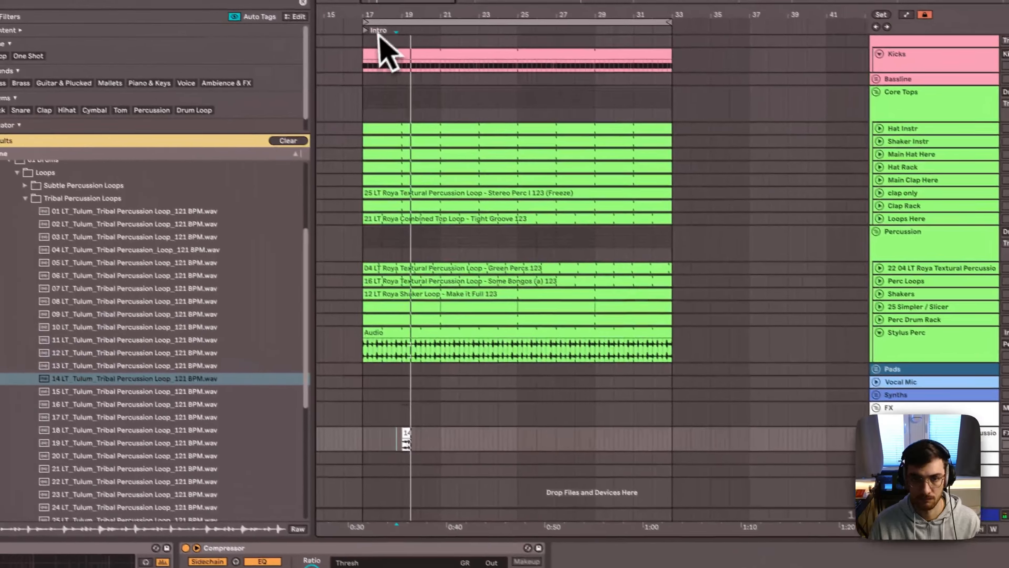
# Audition the tribal percussion slice at bar 19 together with the groove
pyautogui.click(398, 29)
pyautogui.moveTo(402, 24); pyautogui.dragTo(408, 26)
pyautogui.click(457, 442)
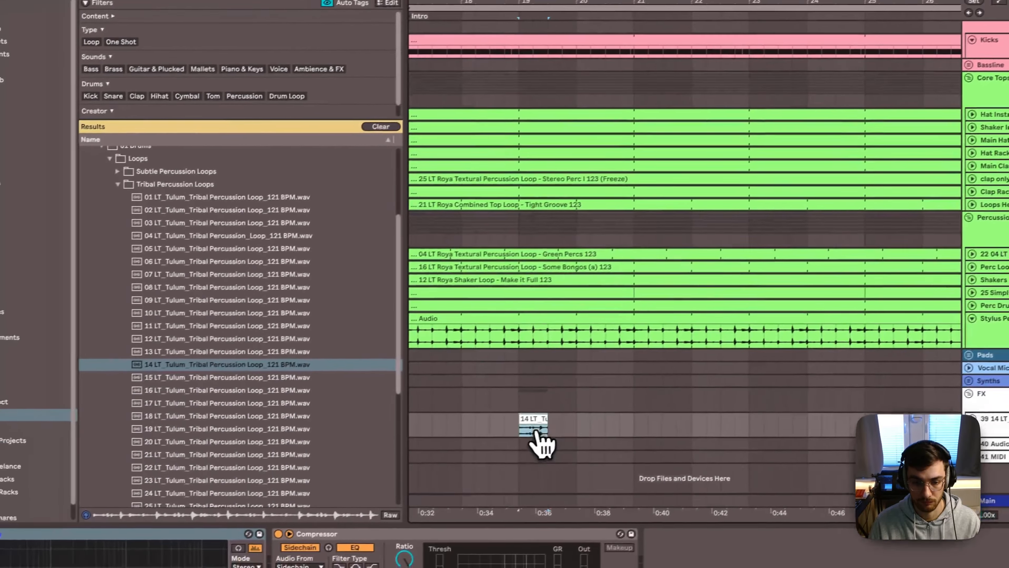
pyautogui.press('space')
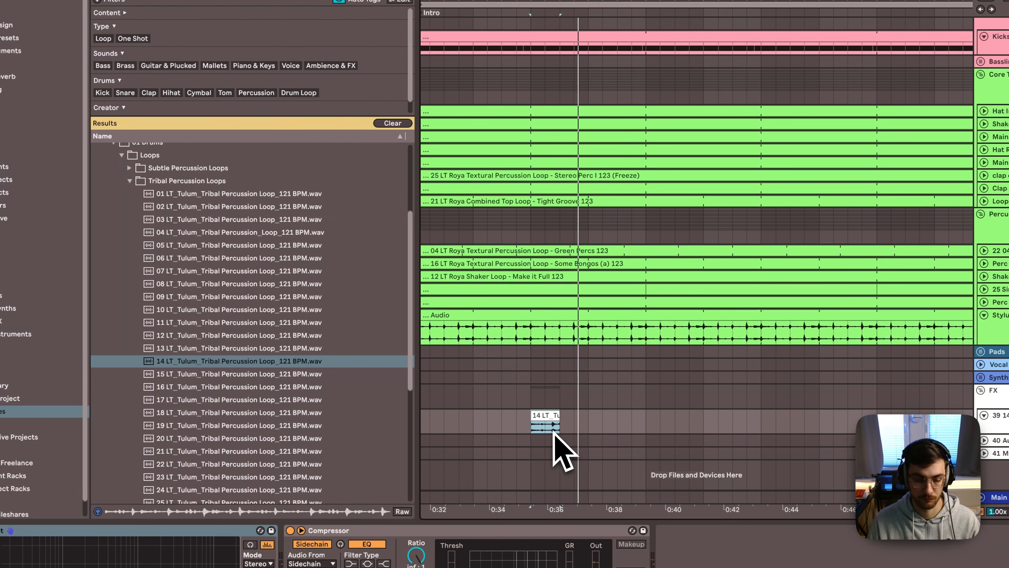
pyautogui.moveTo(559, 421); pyautogui.dragTo(544, 415)
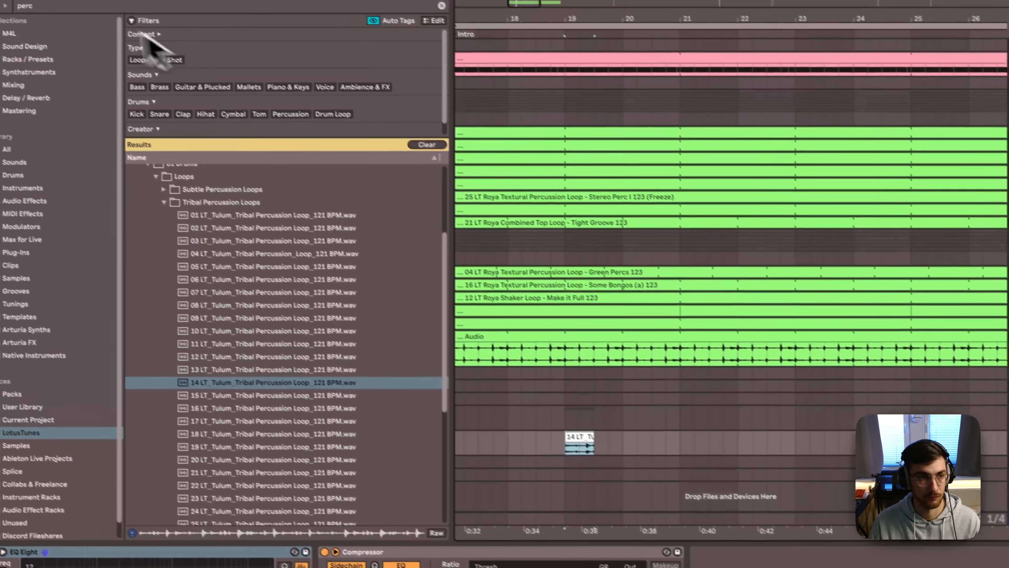
# Search the Delay / Reverb collection for "filter de" and add Filter Delay to the tribal percussion track
pyautogui.click(64, 18)
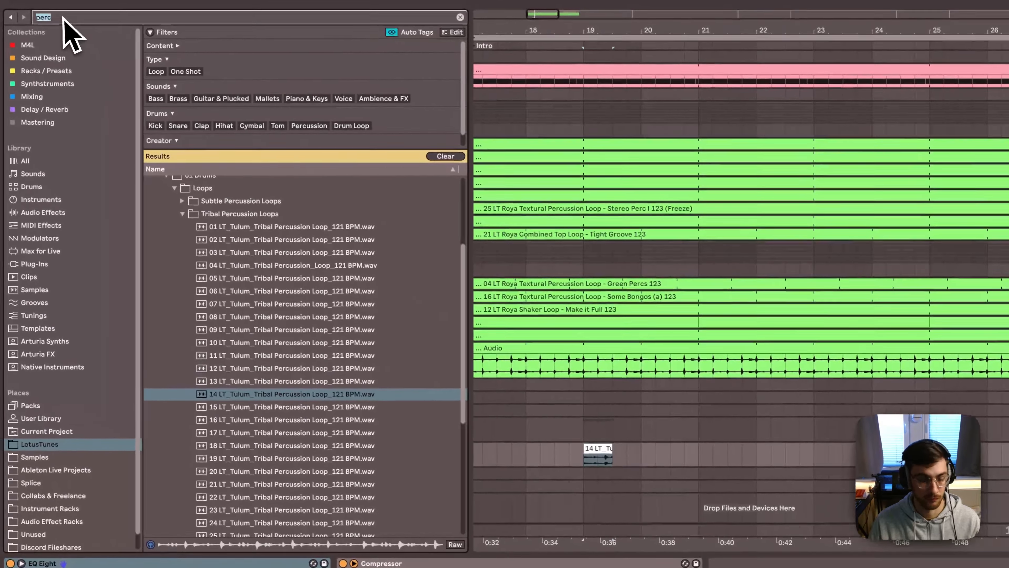
pyautogui.write('filter de')
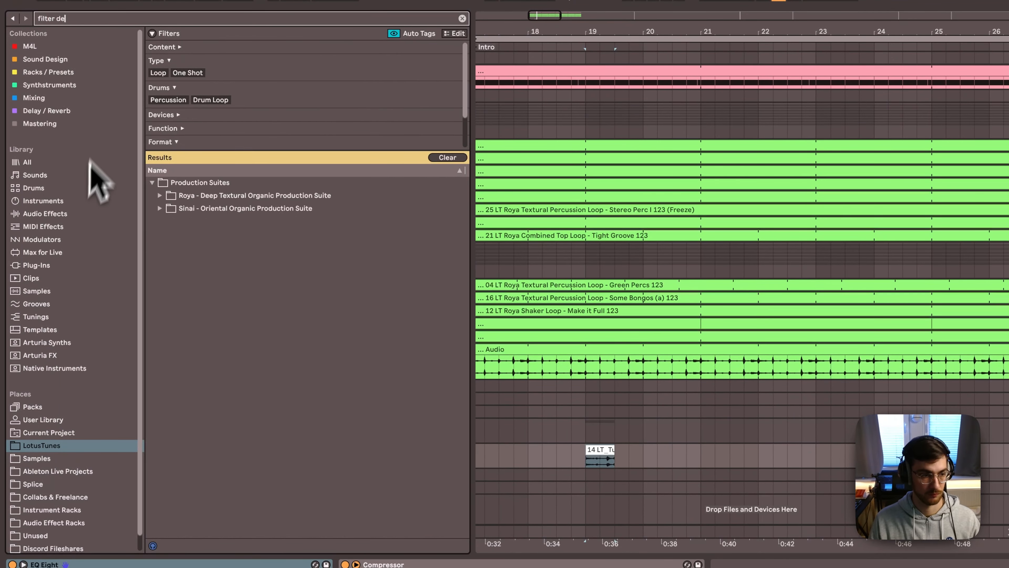
pyautogui.click(40, 100)
pyautogui.click(43, 110)
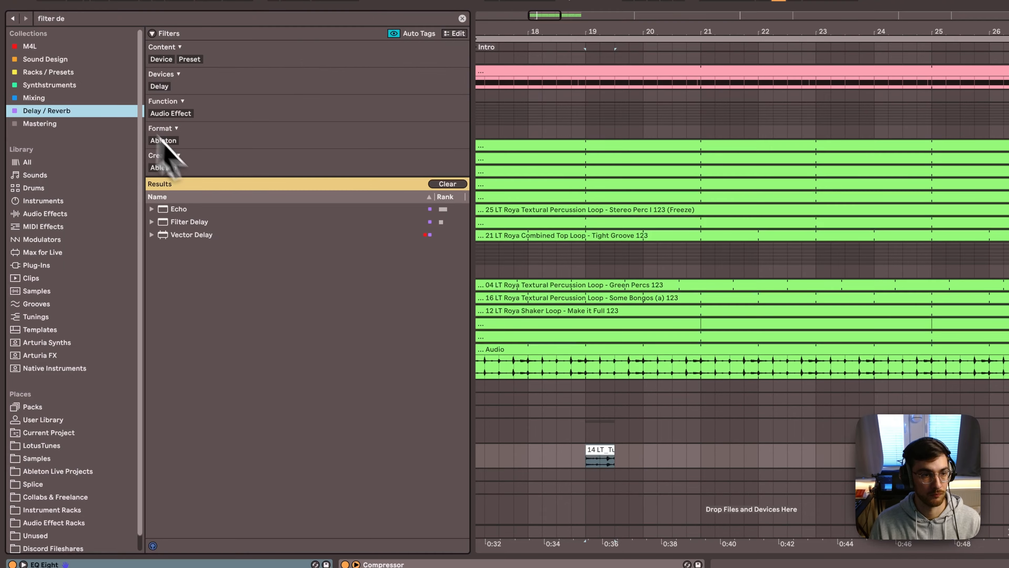
pyautogui.doubleClick(187, 223)
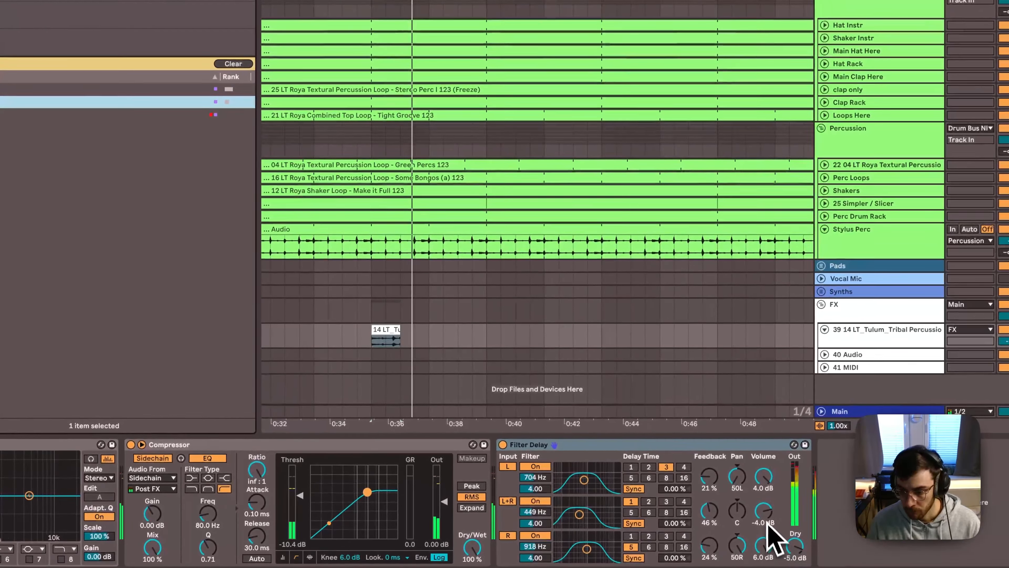
# Set Filter Delay's L+R volume to -11 dB and R volume to -2.3 dB, with L, L+R and R filters at 1.12, 2.53 and 4.35 kHz
pyautogui.moveTo(771, 510); pyautogui.dragTo(765, 552)
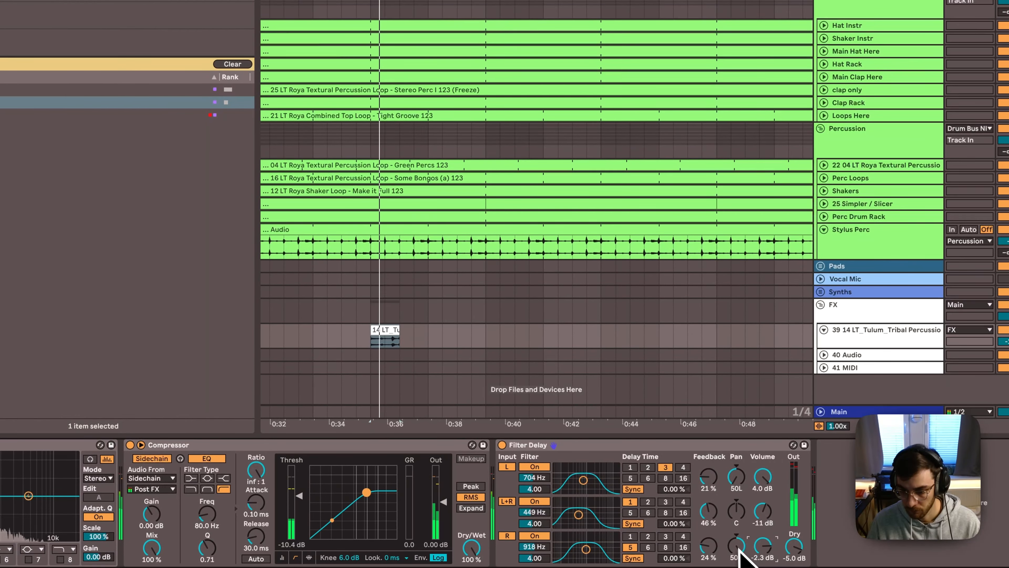
pyautogui.moveTo(595, 546); pyautogui.dragTo(602, 550)
pyautogui.press('space')
pyautogui.press('space')
pyautogui.moveTo(579, 514)
pyautogui.mouseDown()
pyautogui.moveTo(596, 512)
pyautogui.moveTo(588, 481)
pyautogui.mouseUp()
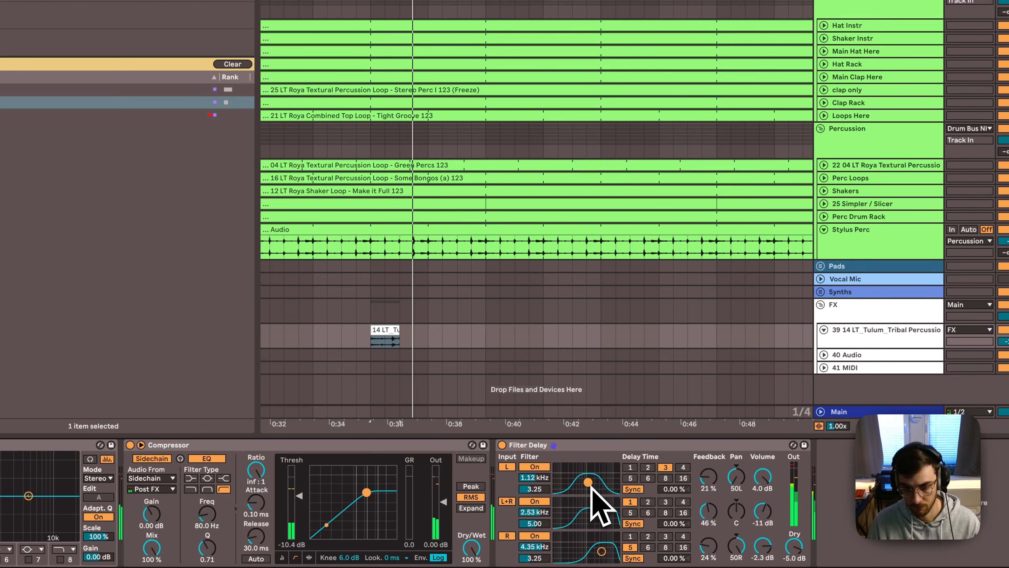
pyautogui.press('space')
pyautogui.press('space')
# Duplicate the tribal percussion slice along its track, with one copy ending at bar 25 and another ending at bar 33
pyautogui.click(392, 345)
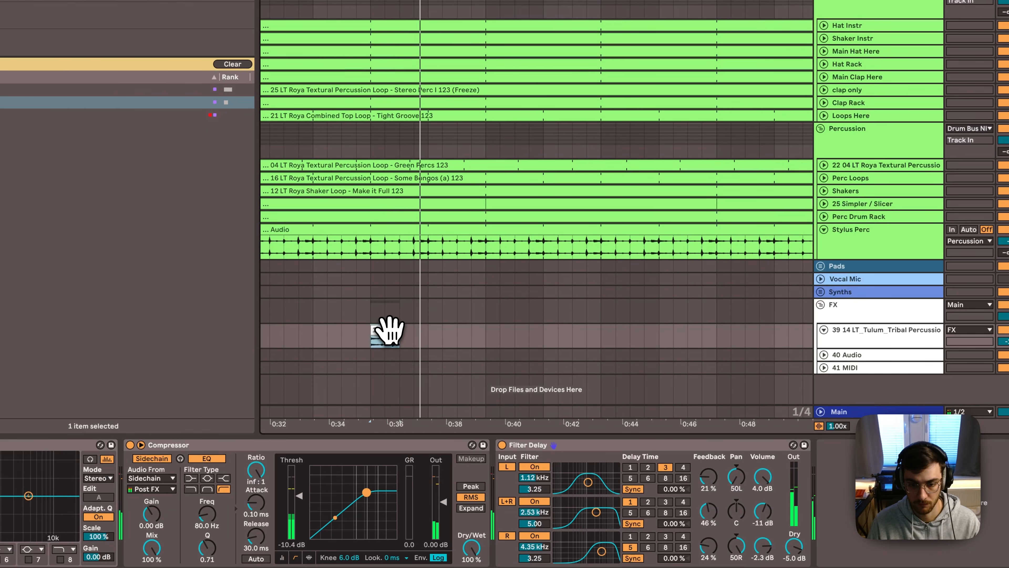
pyautogui.moveTo(383, 333); pyautogui.dragTo(600, 339)
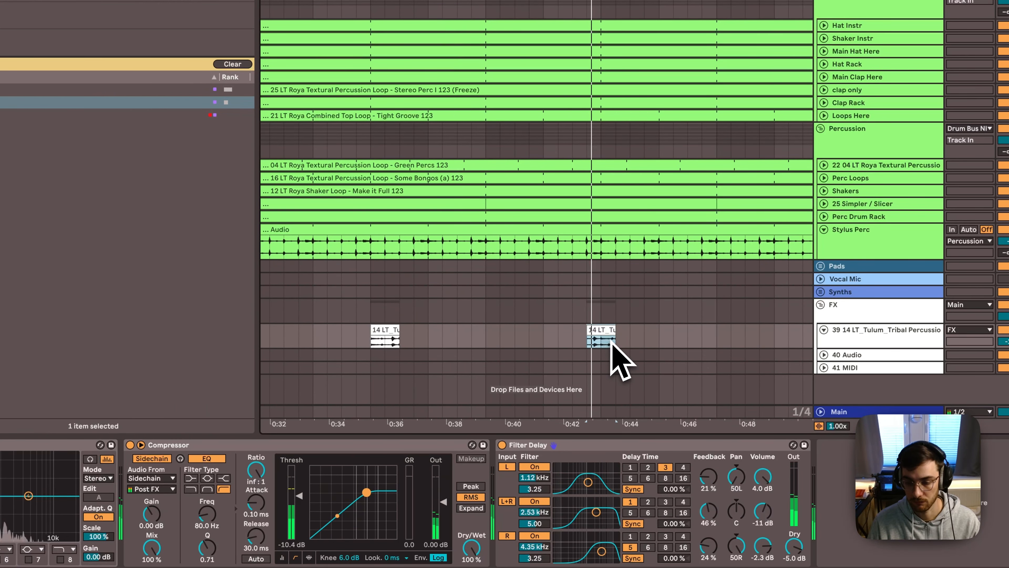
pyautogui.rightClick(604, 333)
pyautogui.click(584, 329)
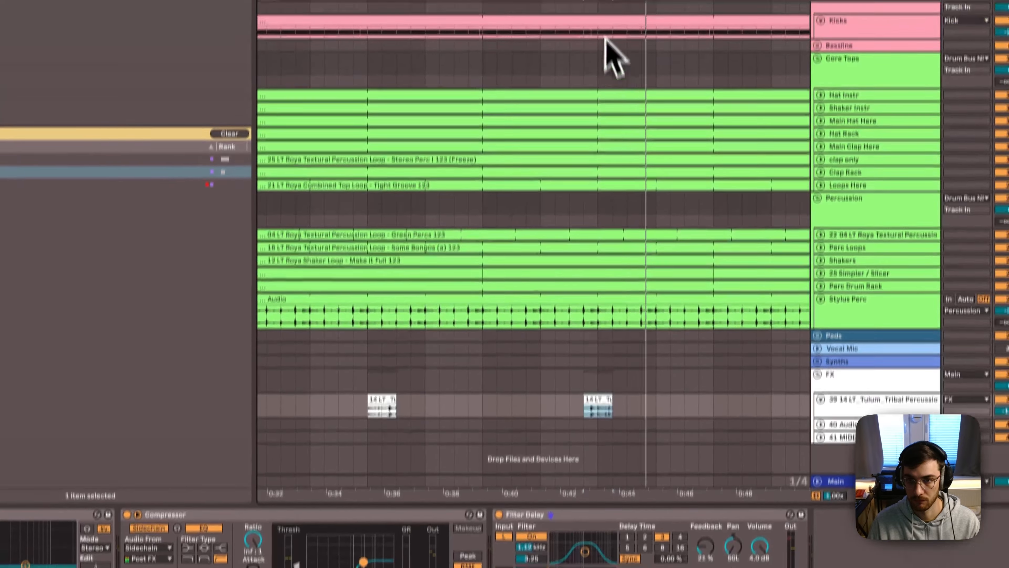
pyautogui.moveTo(600, 25); pyautogui.dragTo(595, 21)
pyautogui.moveTo(557, 437); pyautogui.dragTo(600, 441)
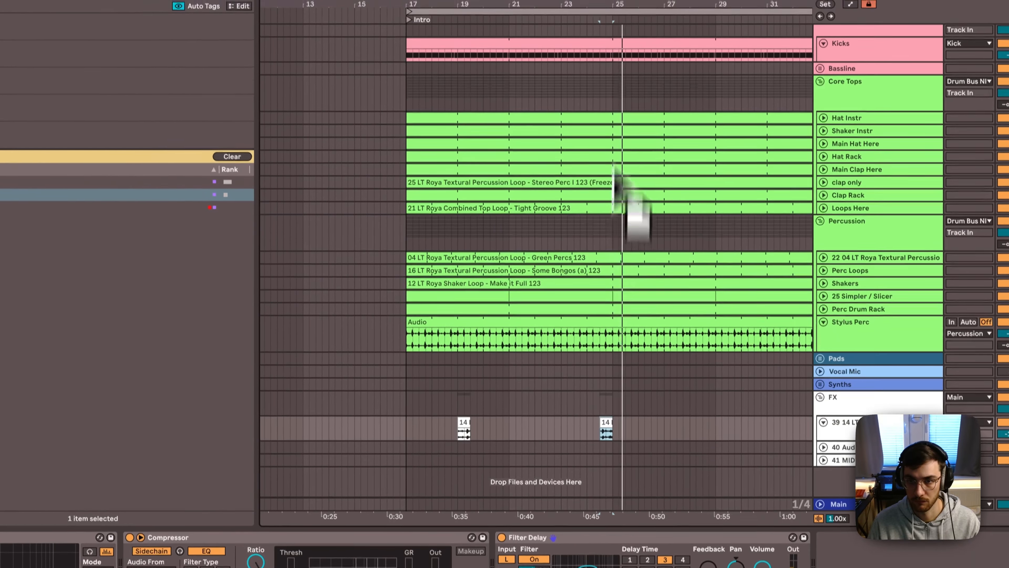
pyautogui.moveTo(616, 3); pyautogui.dragTo(611, 1)
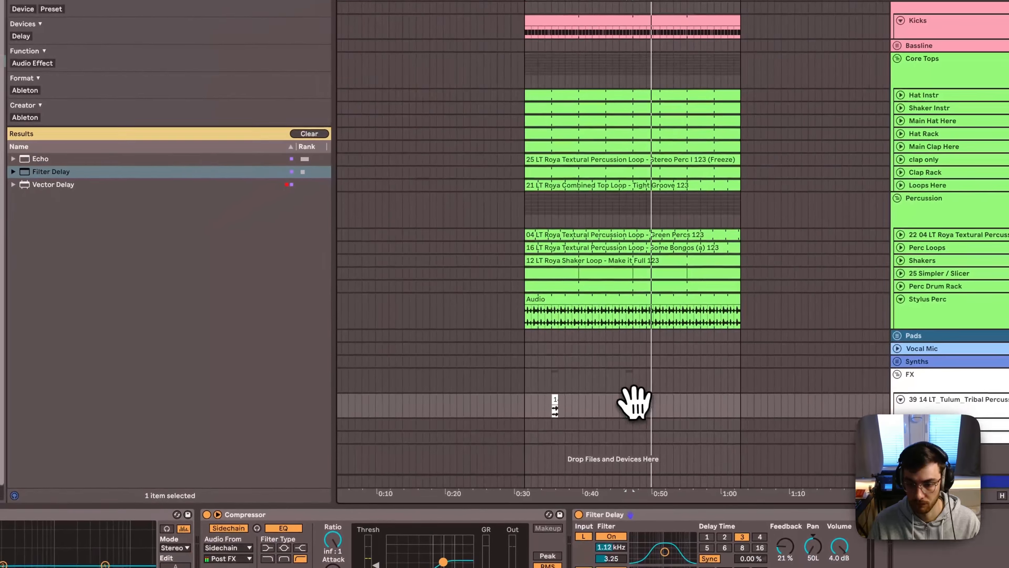
pyautogui.moveTo(612, 413); pyautogui.dragTo(714, 421)
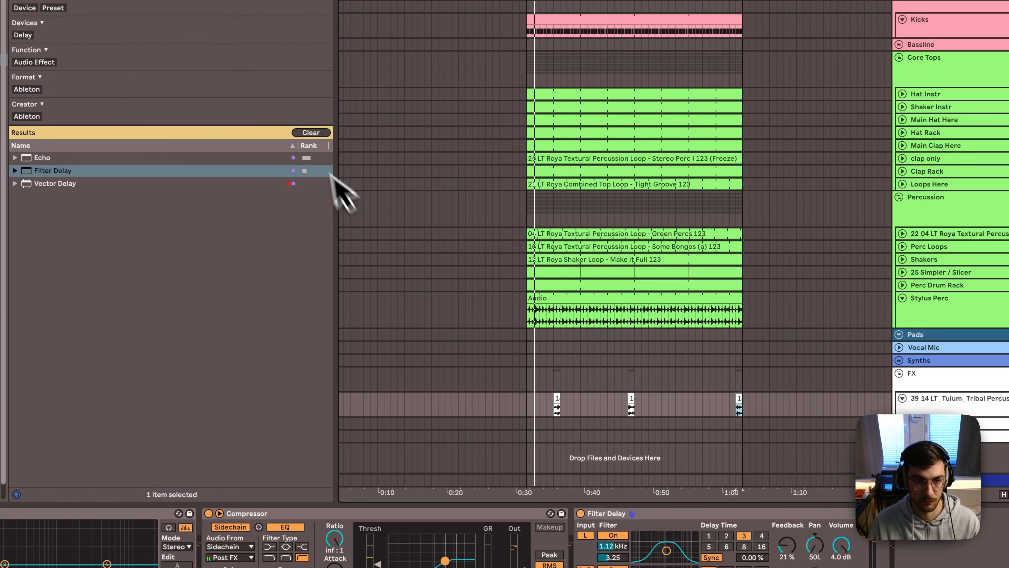
# Clear the browser search and preview several Tulum Tribal Percussion Loops in LotusTunes, including loop 29
pyautogui.click(309, 134)
pyautogui.click(46, 386)
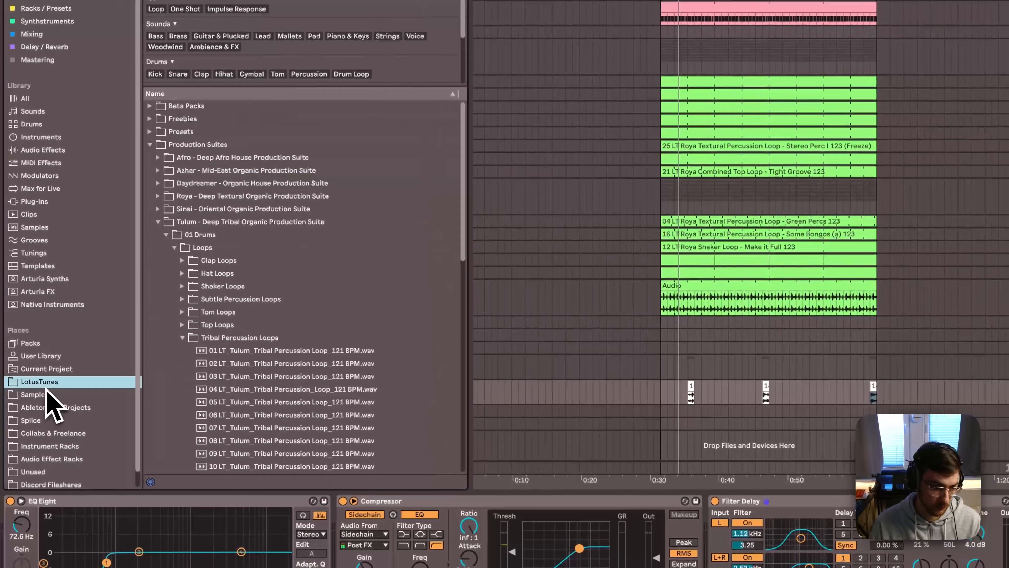
pyautogui.scroll(-2, 298, 398)
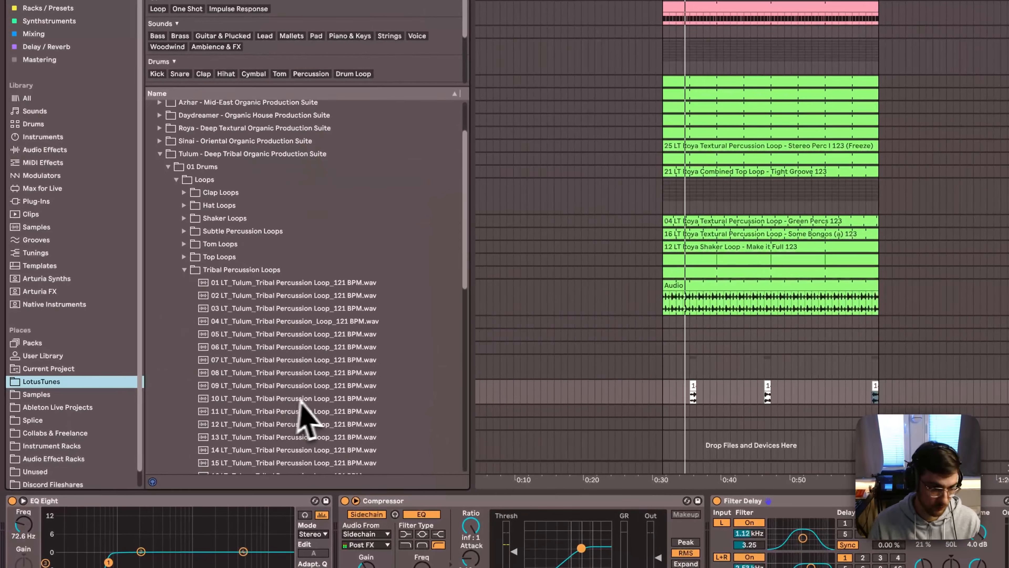
pyautogui.click(301, 399)
pyautogui.scroll(-3, 316, 405)
pyautogui.click(317, 402)
pyautogui.scroll(-3, 316, 400)
pyautogui.click(320, 412)
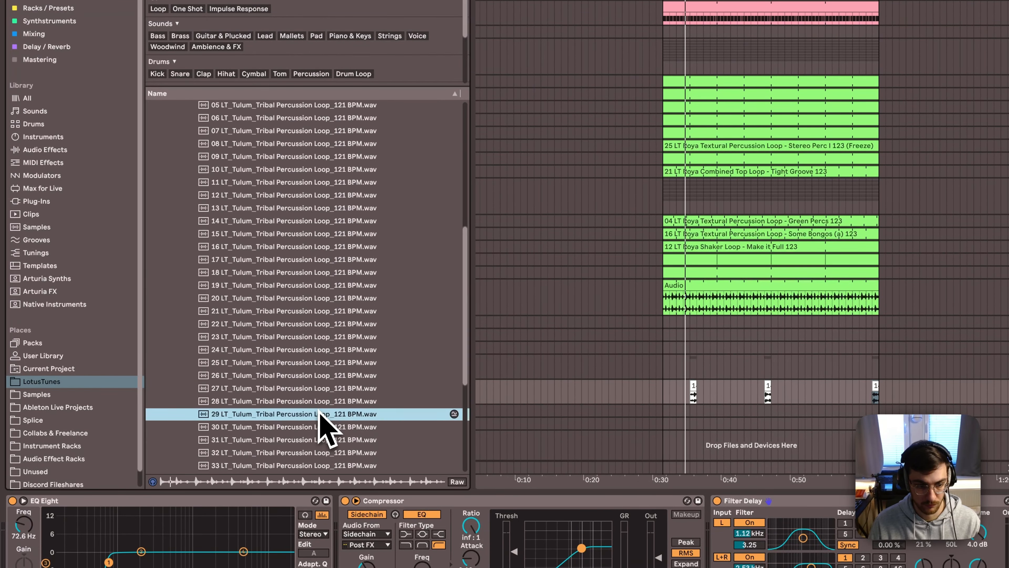
pyautogui.scroll(-2, 321, 413)
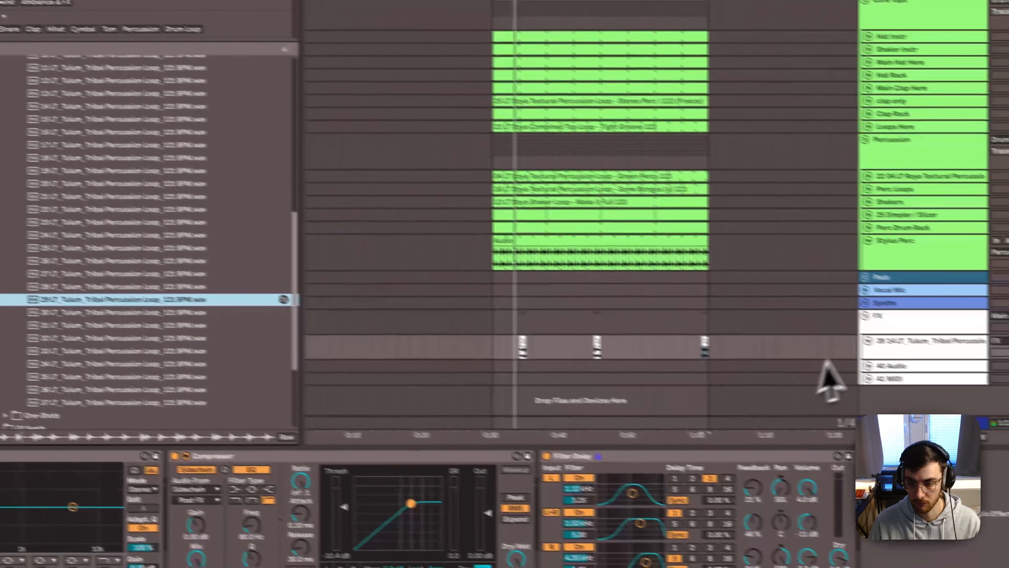
# Place 32 LT_Tulum_Tribal Percussion Loop at bar 17 on the second FX audio track, with Filter Delay and track volume at -13 dB
pyautogui.click(893, 350)
pyautogui.click(868, 365)
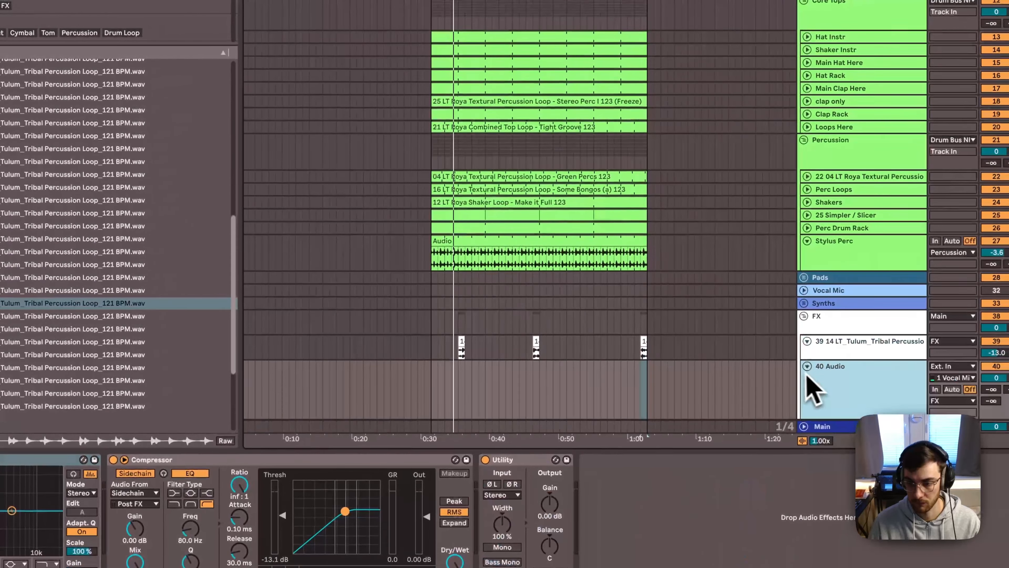
pyautogui.click(908, 349)
pyautogui.scroll(-2, 906, 350)
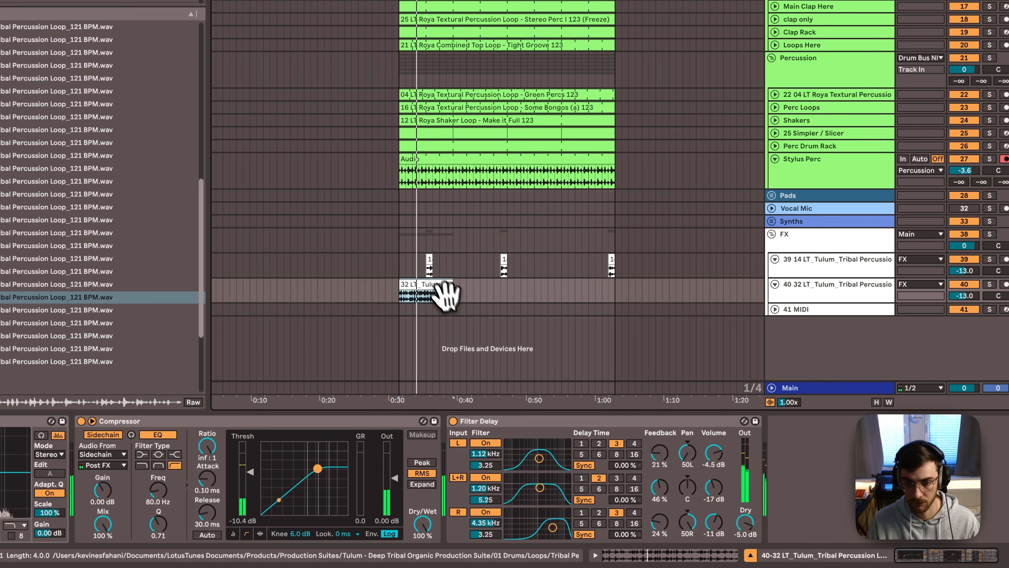
pyautogui.press('space')
# Split tribal loop 32, cut away the unwanted parts and position a short remaining slice around bar 21
pyautogui.click(423, 305)
pyautogui.click(415, 298)
pyautogui.press('super+e')
pyautogui.click(413, 284)
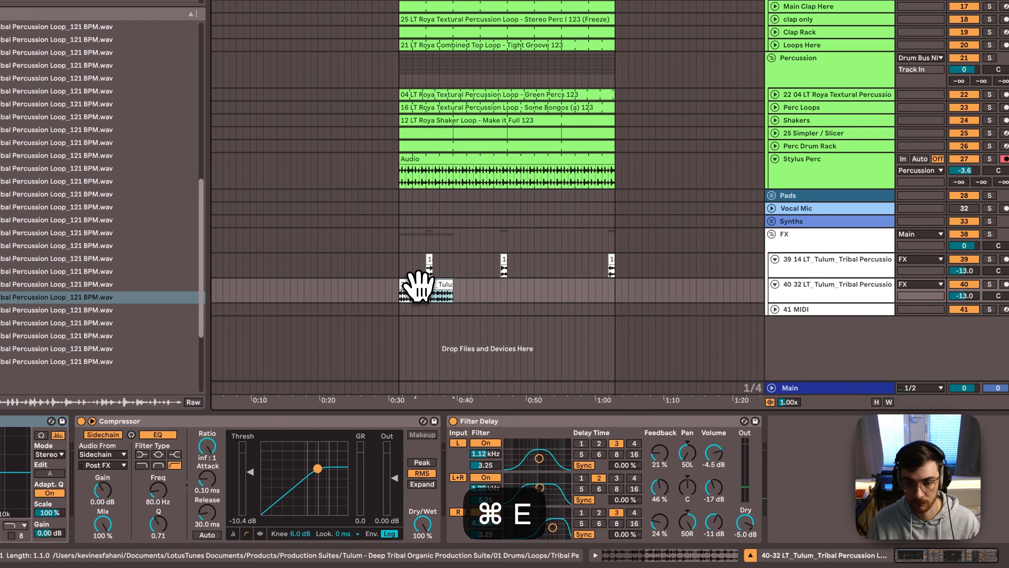
pyautogui.press('super+x')
pyautogui.moveTo(425, 285); pyautogui.dragTo(464, 283)
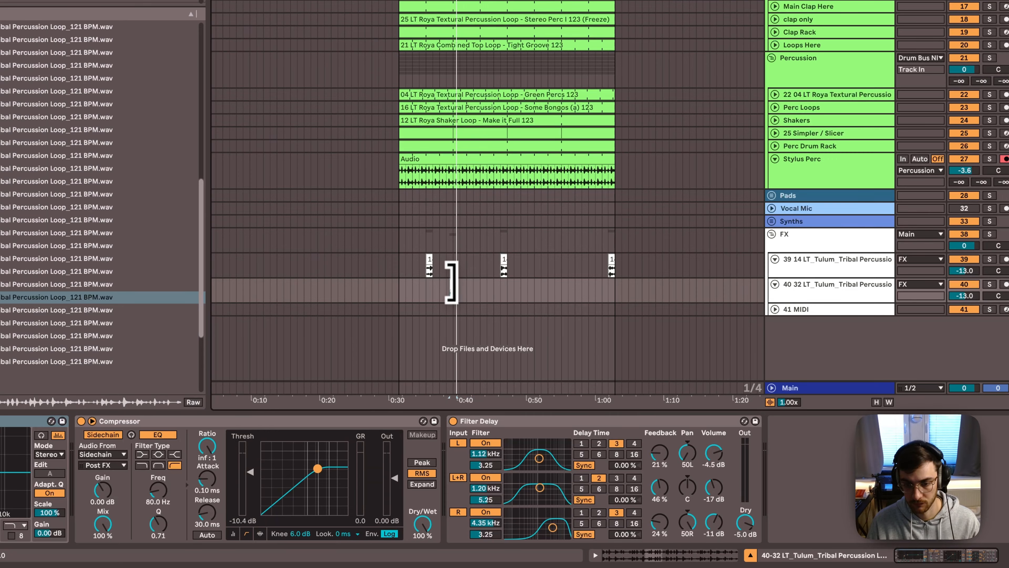
# Play from just before the tribal loop 32 slice and duplicate the slice along its track to around bar 32
pyautogui.click(440, 292)
pyautogui.press('space')
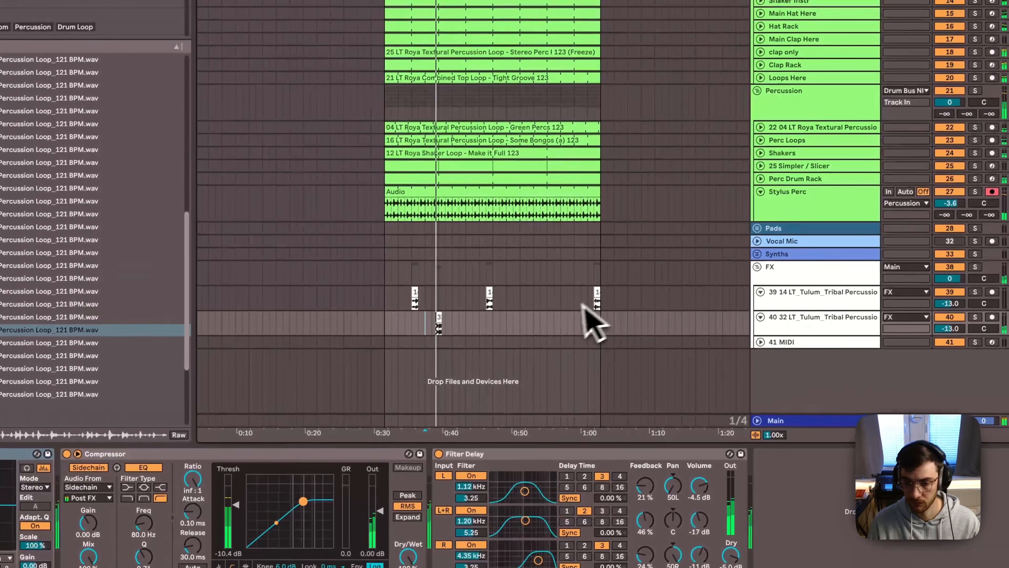
pyautogui.moveTo(439, 322); pyautogui.dragTo(510, 325)
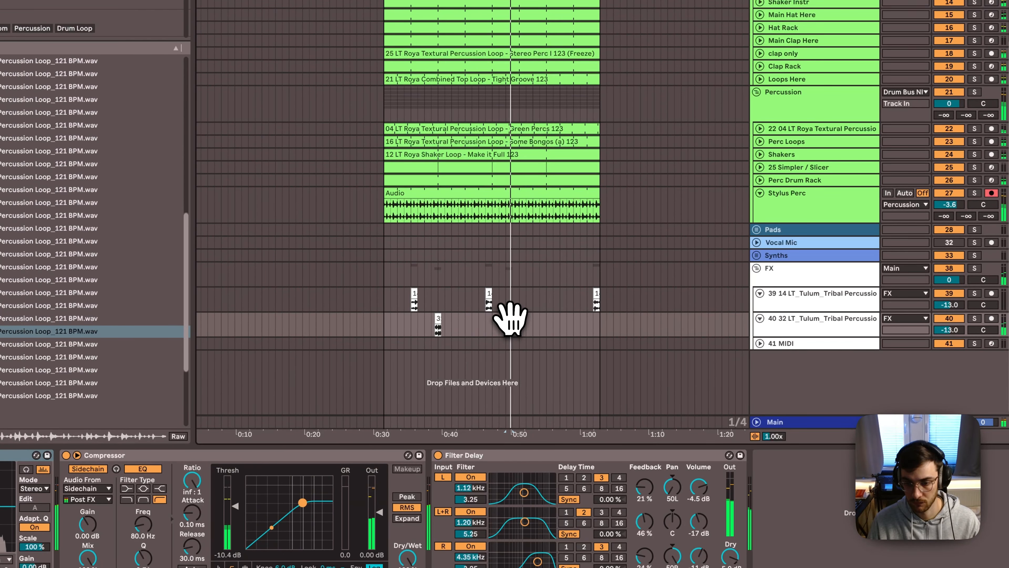
pyautogui.moveTo(511, 318); pyautogui.dragTo(589, 331)
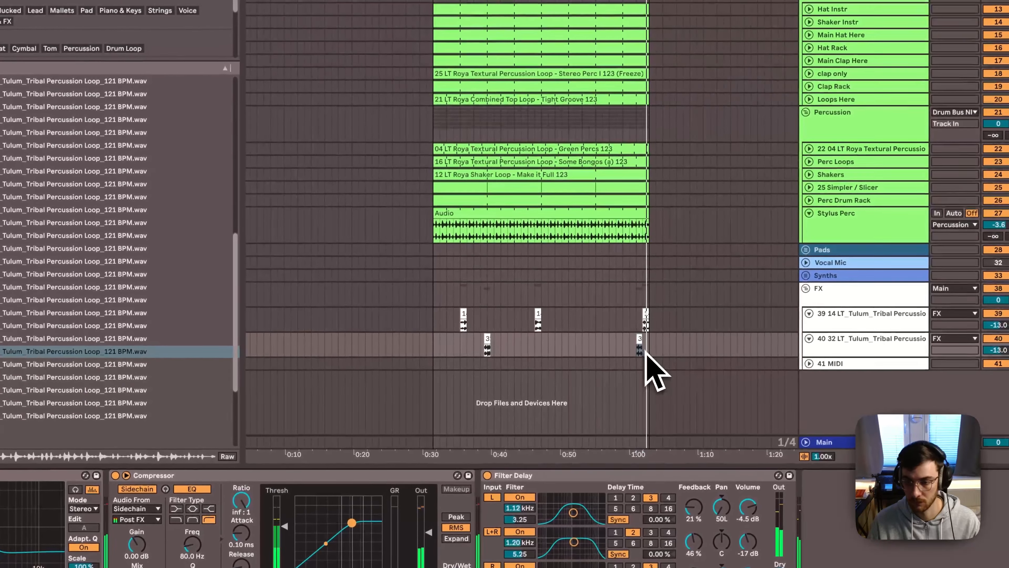
# Collapse the two tribal percussion FX tracks, unfold the Pads group and select its first track
pyautogui.click(834, 341)
pyautogui.click(809, 339)
pyautogui.click(809, 314)
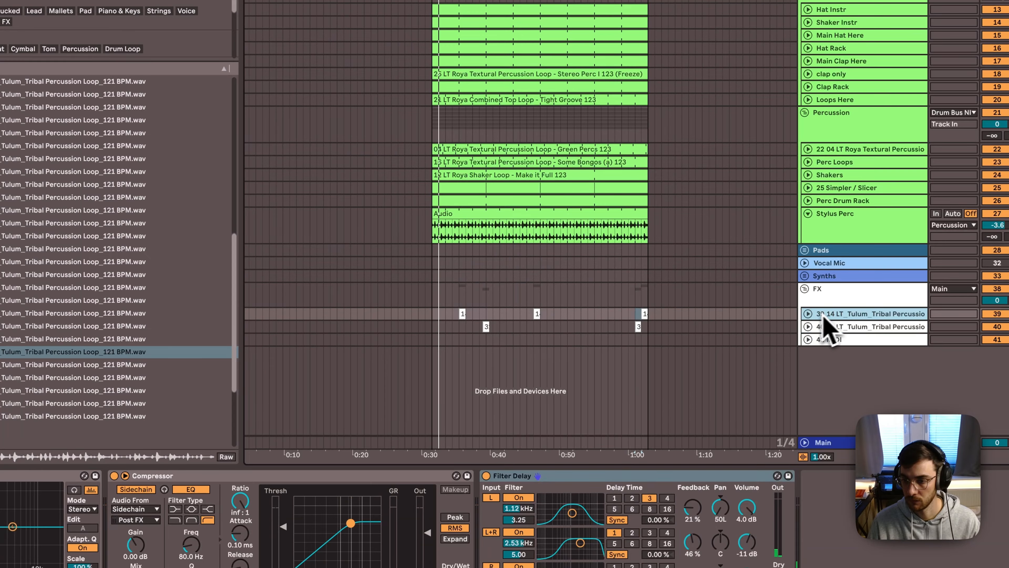
pyautogui.click(836, 264)
pyautogui.click(805, 250)
pyautogui.click(837, 275)
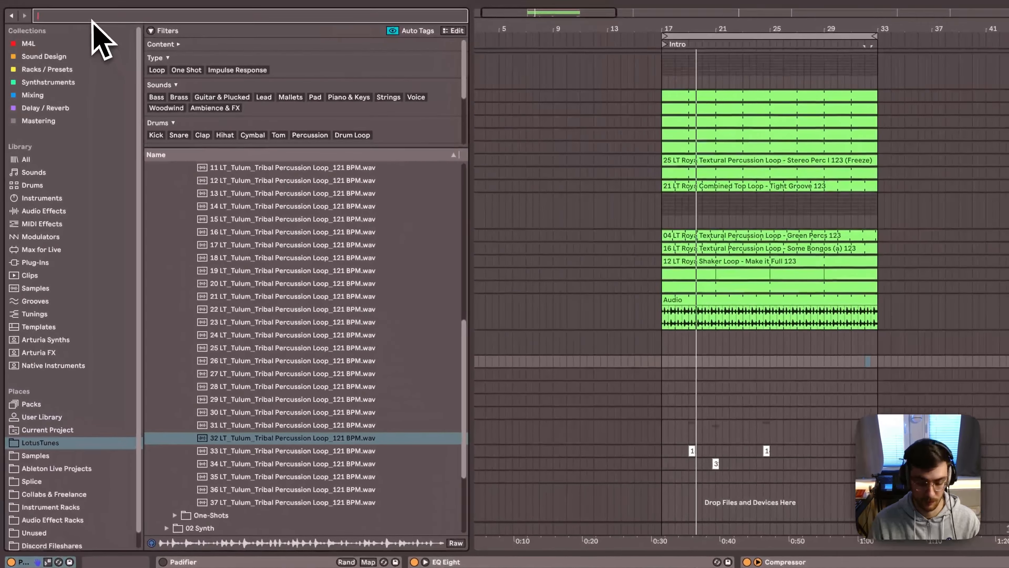
# Search the browser for "pad" and look through Peaks of Valleys' Textures PoV Project in Samples
pyautogui.click(93, 20)
pyautogui.write('pad')
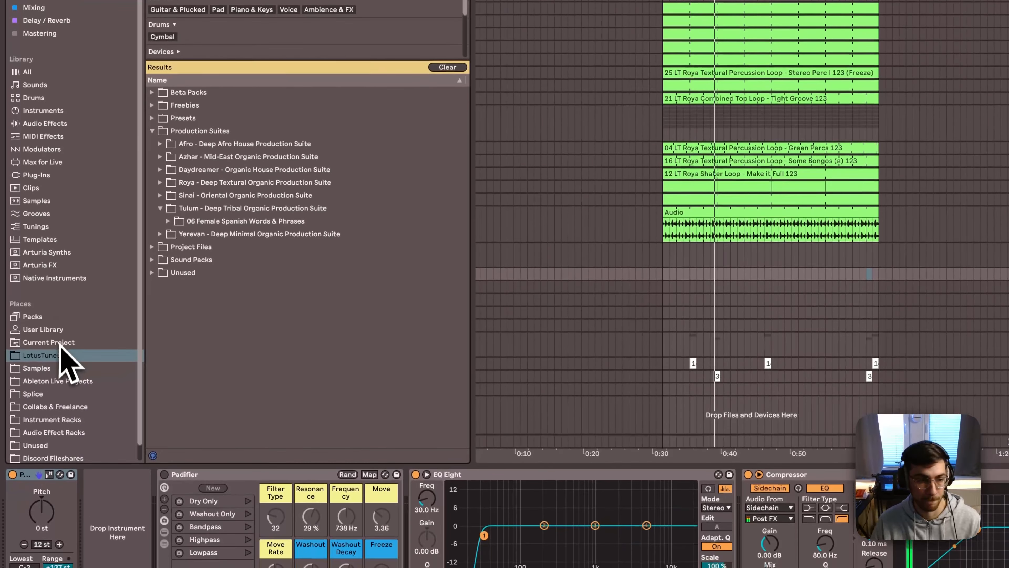
pyautogui.click(59, 367)
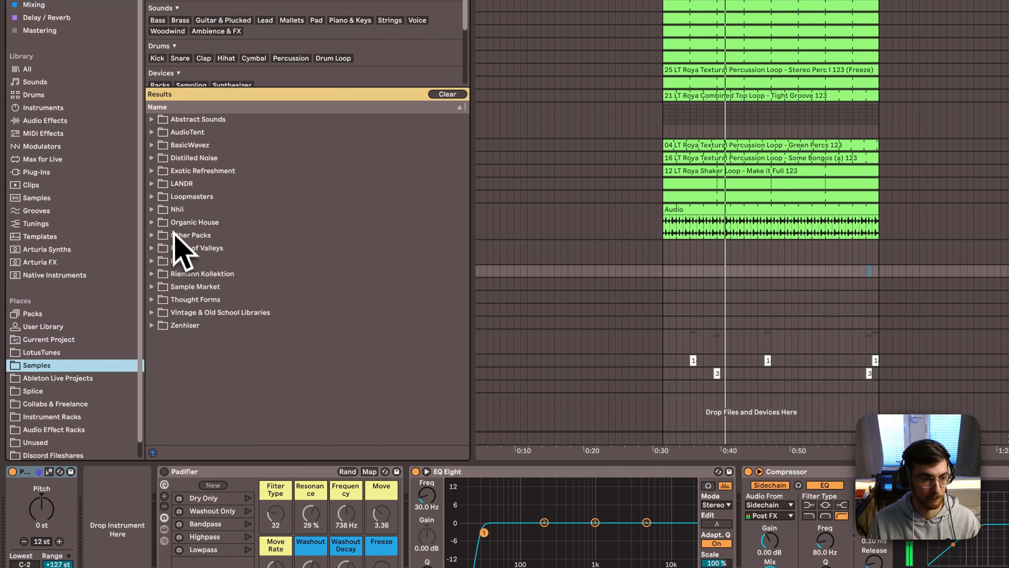
pyautogui.click(152, 248)
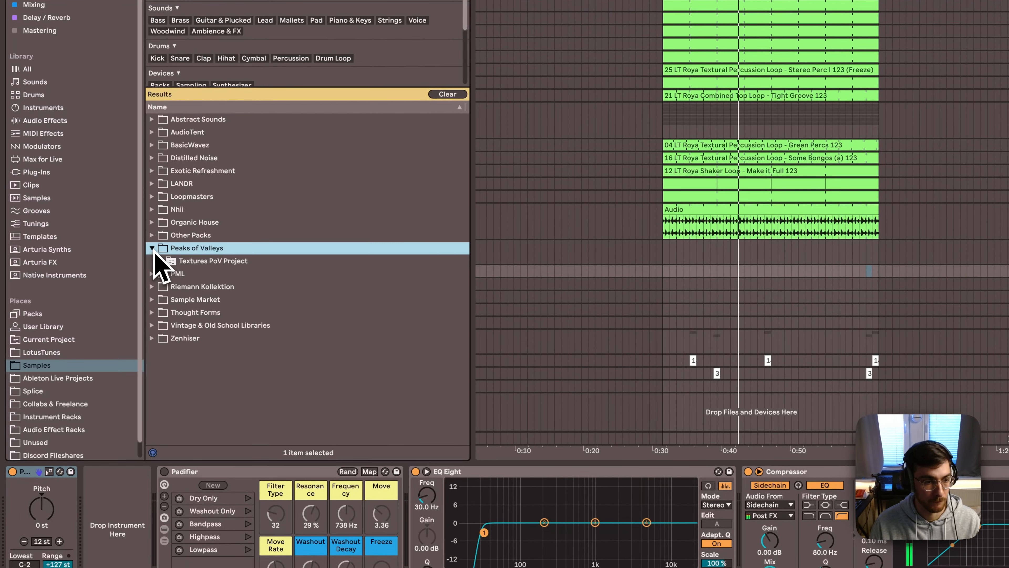
pyautogui.click(160, 261)
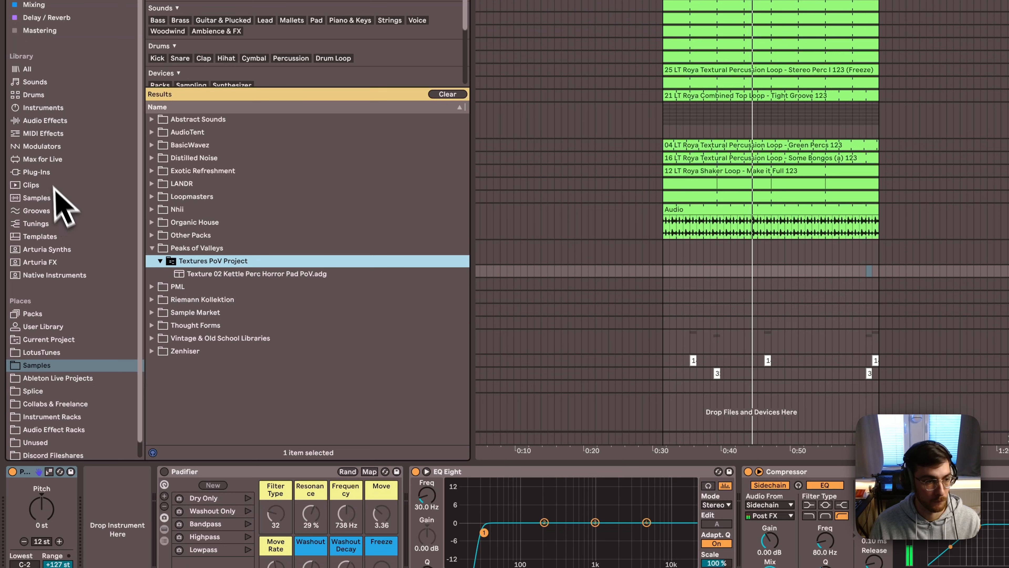
# Open the Ambient Pads loops of the Roya - Deep Textural Organic Production Suite in LotusTunes
pyautogui.click(52, 353)
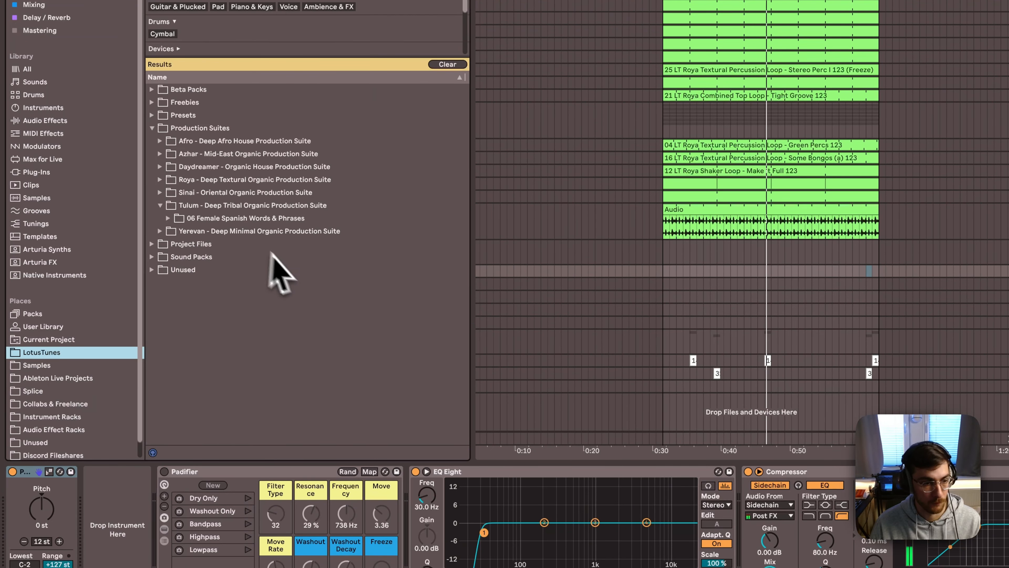
pyautogui.click(160, 205)
pyautogui.click(160, 179)
pyautogui.click(165, 192)
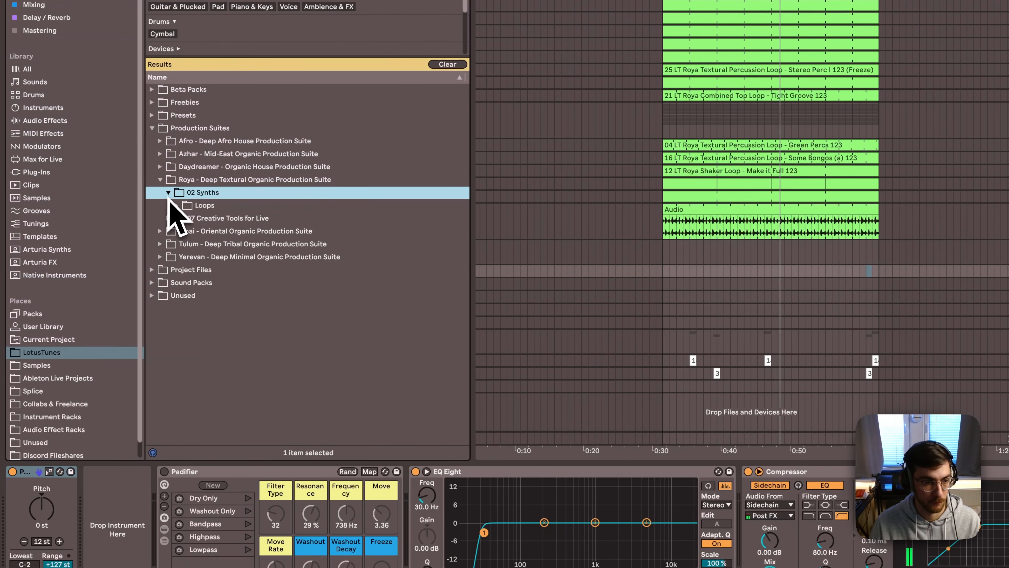
pyautogui.click(160, 179)
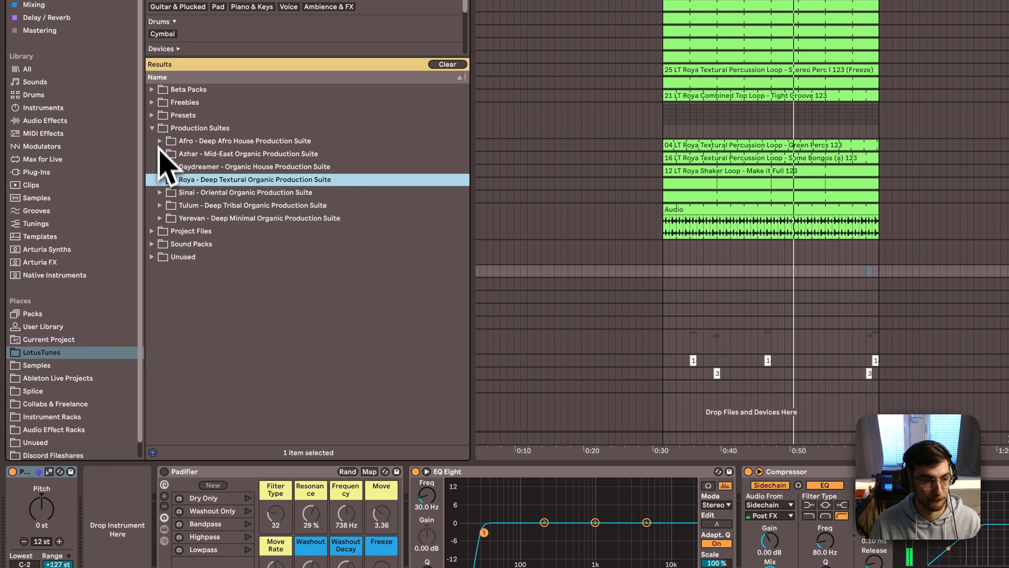
pyautogui.click(161, 179)
pyautogui.click(177, 206)
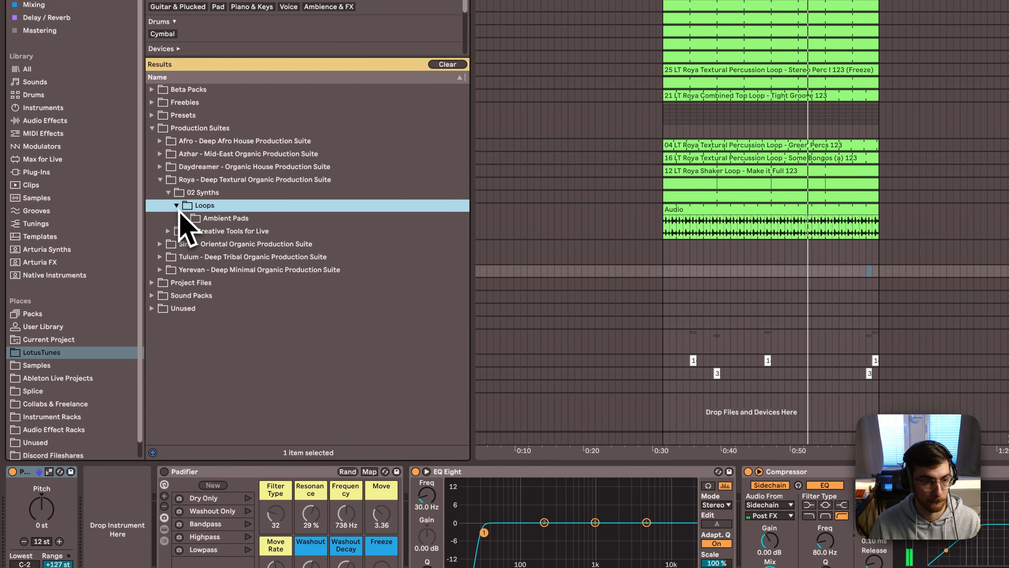
pyautogui.click(185, 218)
# Preview Roya ambient pad loops, including 10 LT Roya Ambient Pad - Children's Dreams, and look through the remaining pads
pyautogui.click(331, 260)
pyautogui.scroll(-3, 334, 270)
pyautogui.click(338, 279)
pyautogui.scroll(-1, 339, 285)
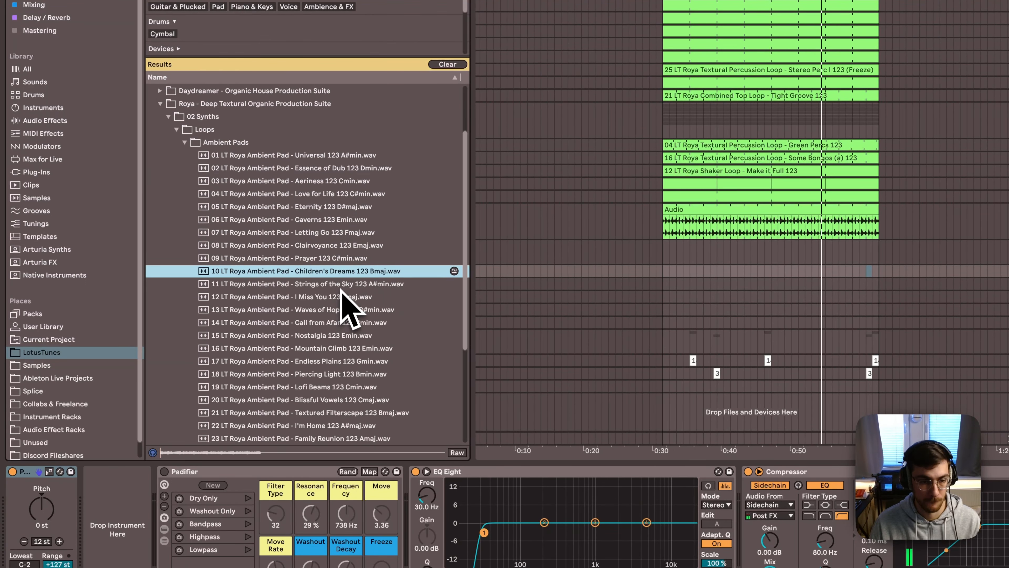
pyautogui.scroll(-5, 341, 292)
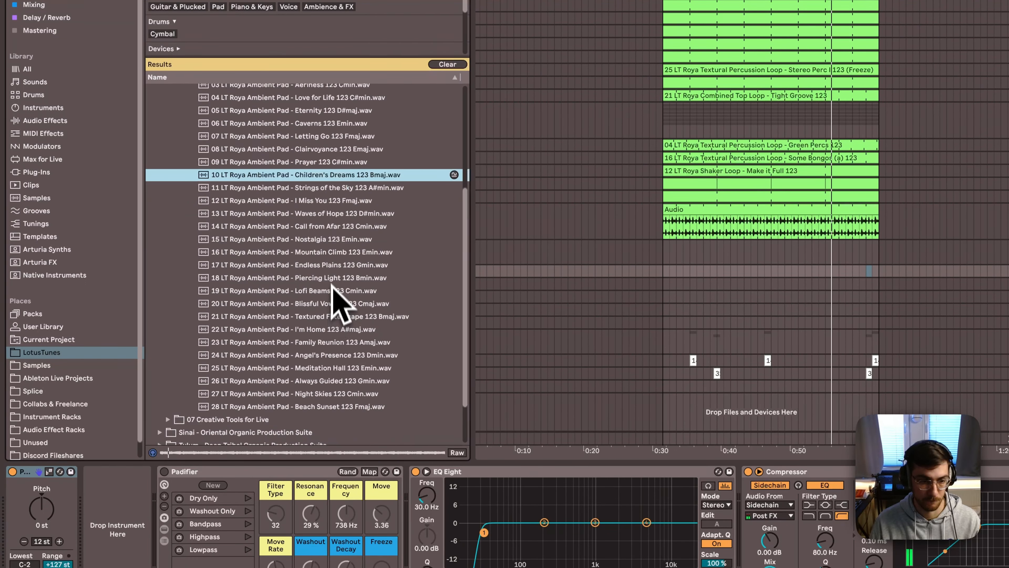
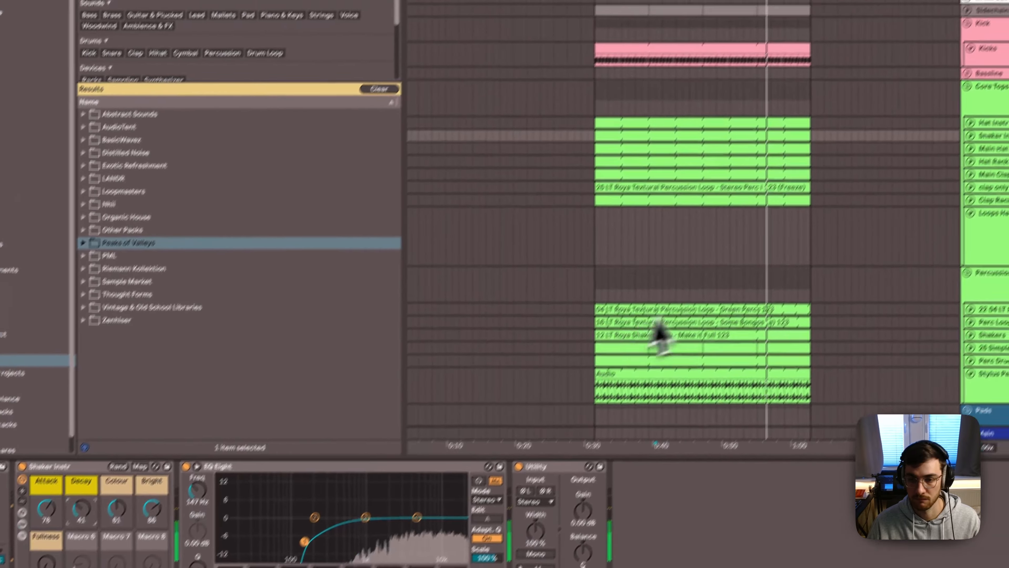
# Search Samples for "tops" and open the 122 BPM folder of Loopmasters' SS_LH11 drum loop tops
pyautogui.click(739, 194)
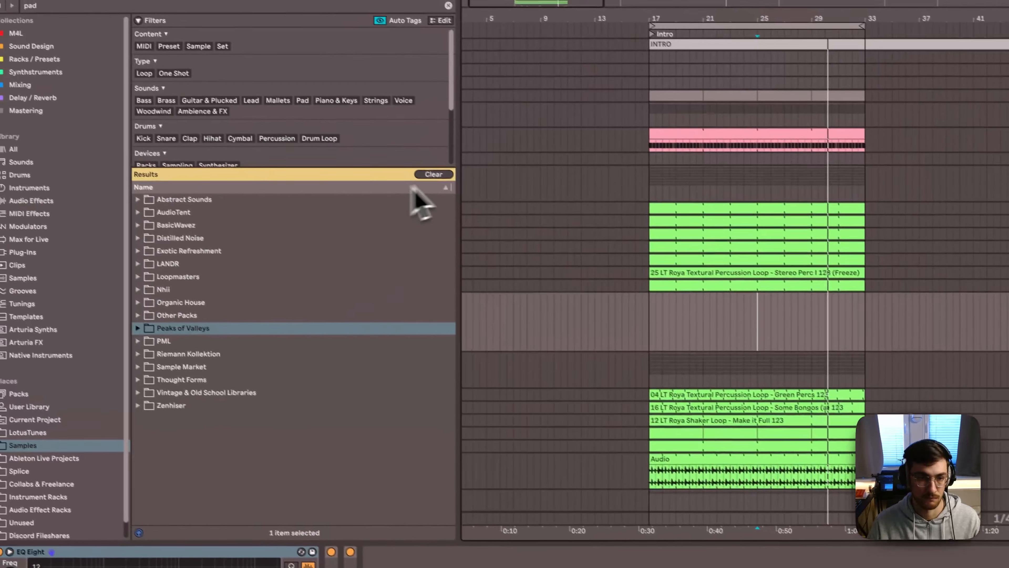
pyautogui.click(416, 45)
pyautogui.click(91, 15)
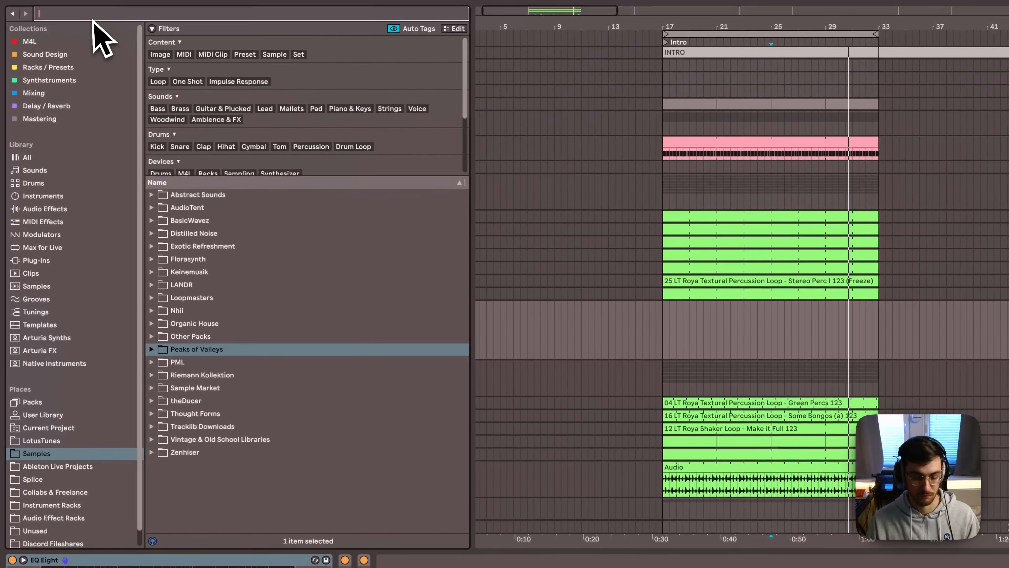
pyautogui.write('tops')
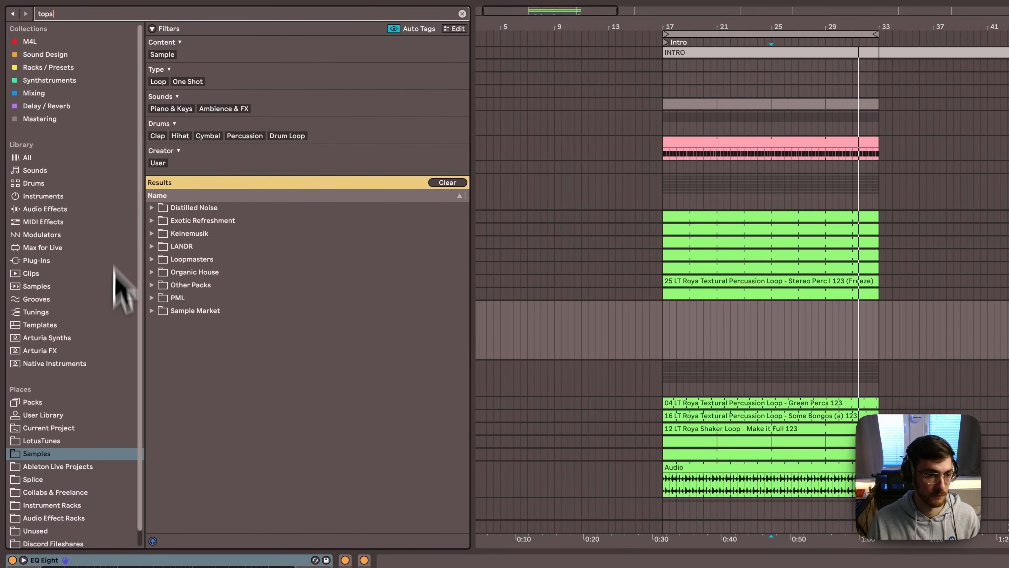
pyautogui.click(151, 259)
pyautogui.click(160, 272)
pyautogui.click(168, 284)
pyautogui.click(176, 297)
pyautogui.click(185, 310)
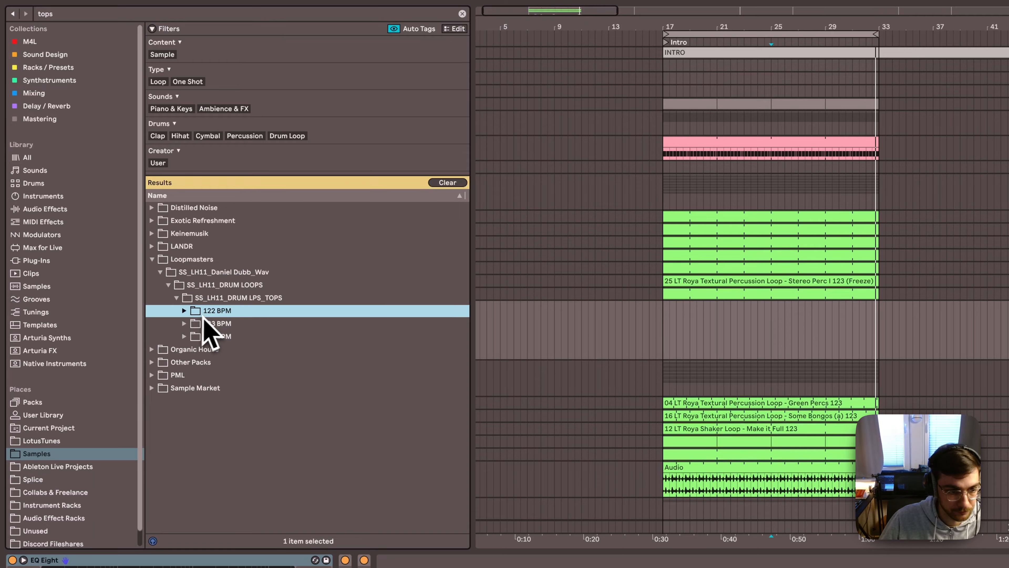
pyautogui.click(185, 310)
# Preview several 122 BPM tops, place SS_LH11_122_DRUM LPS_TOP_12 at bar 17 on Loops Here and lower the track volume
pyautogui.click(254, 349)
pyautogui.scroll(-2, 272, 366)
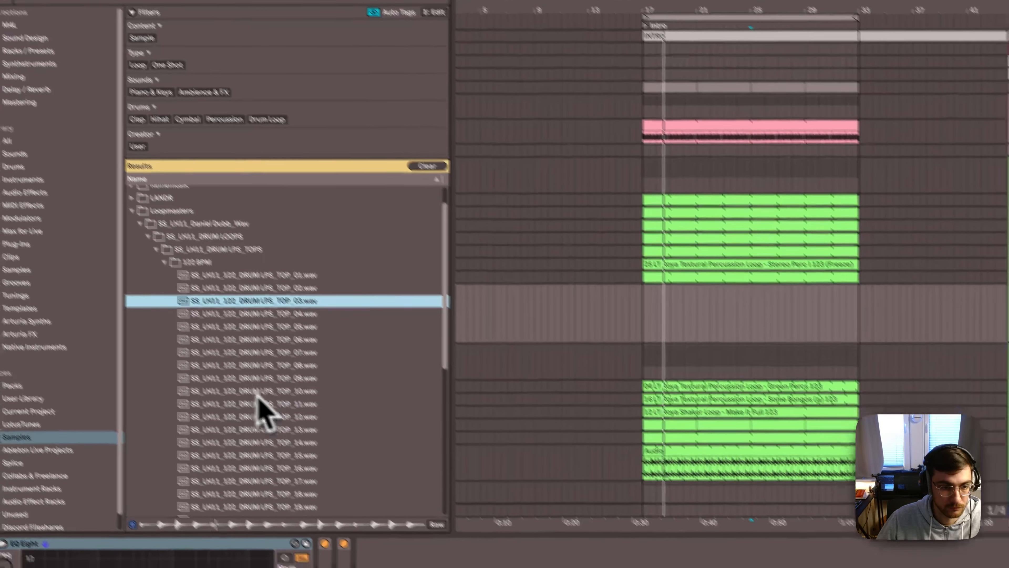
pyautogui.click(282, 434)
pyautogui.scroll(-6, 284, 439)
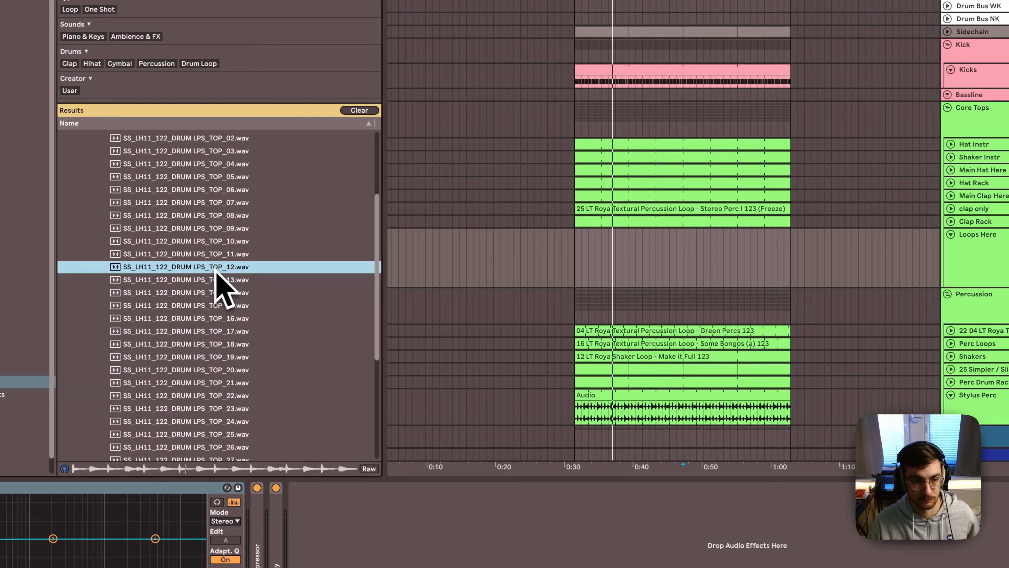
pyautogui.moveTo(213, 271); pyautogui.dragTo(592, 238)
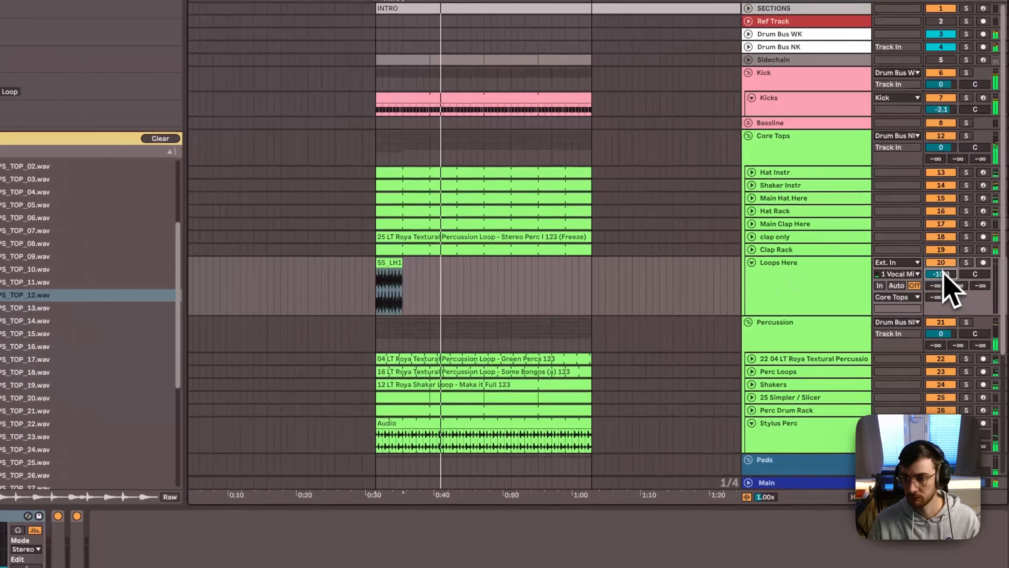
pyautogui.moveTo(942, 273); pyautogui.dragTo(942, 282)
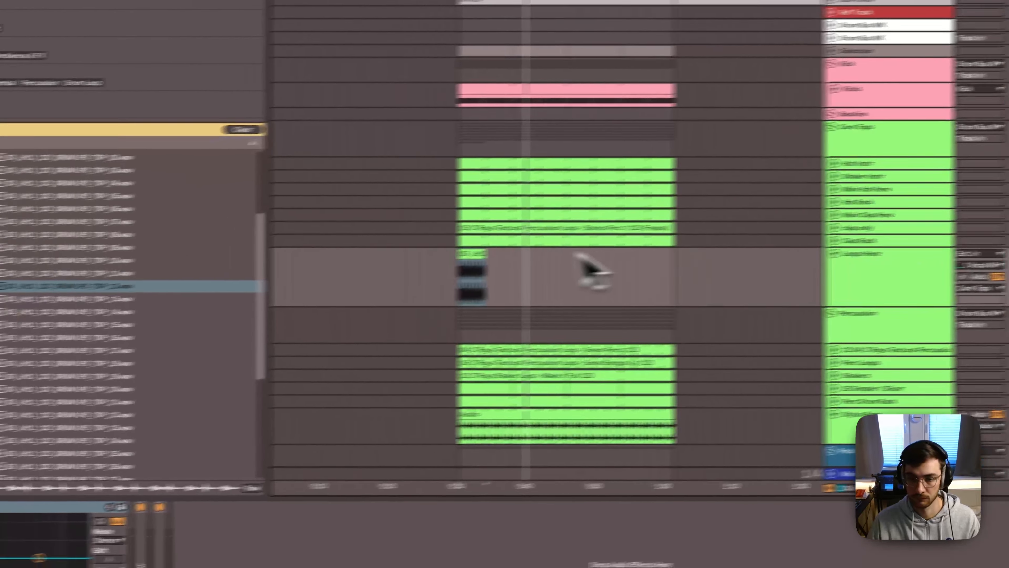
# Open the TOP_12 clip, quantize all its transients and try Tones before choosing another warp mode
pyautogui.press('space')
pyautogui.press('space')
pyautogui.doubleClick(592, 241)
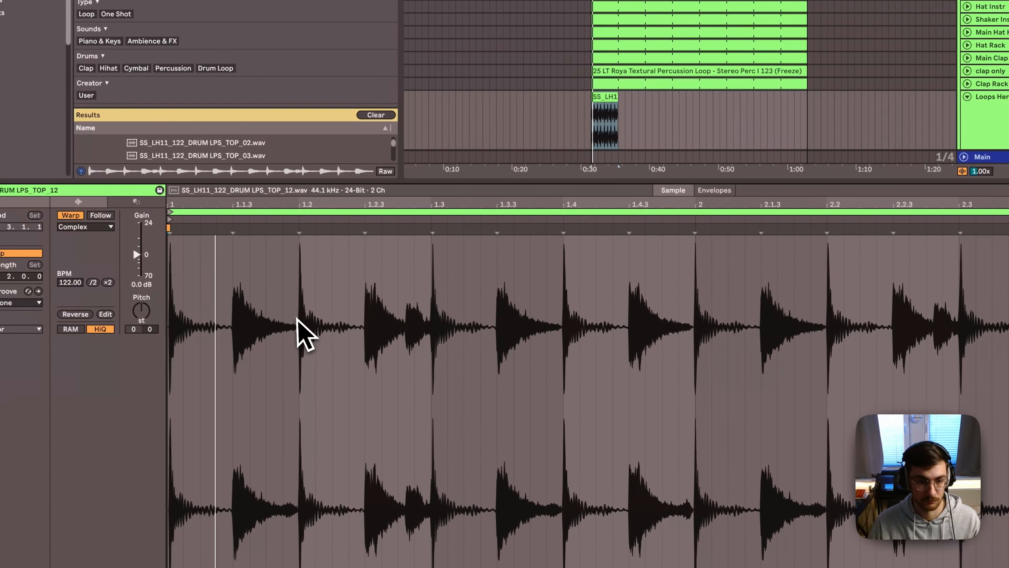
pyautogui.press('super+a')
pyautogui.press('super+u')
pyautogui.click(299, 318)
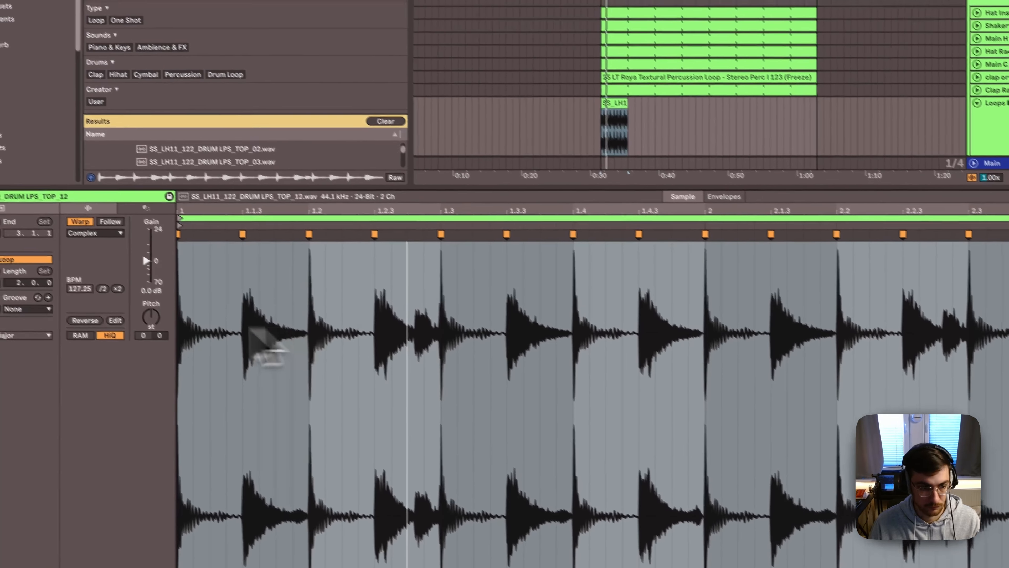
pyautogui.click(85, 227)
pyautogui.click(72, 241)
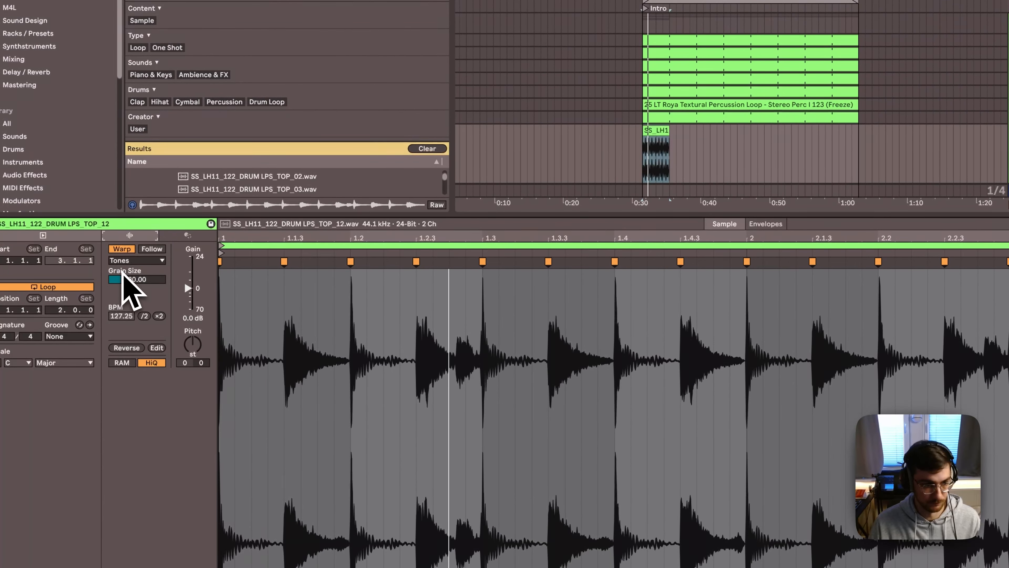
pyautogui.click(124, 260)
pyautogui.click(128, 283)
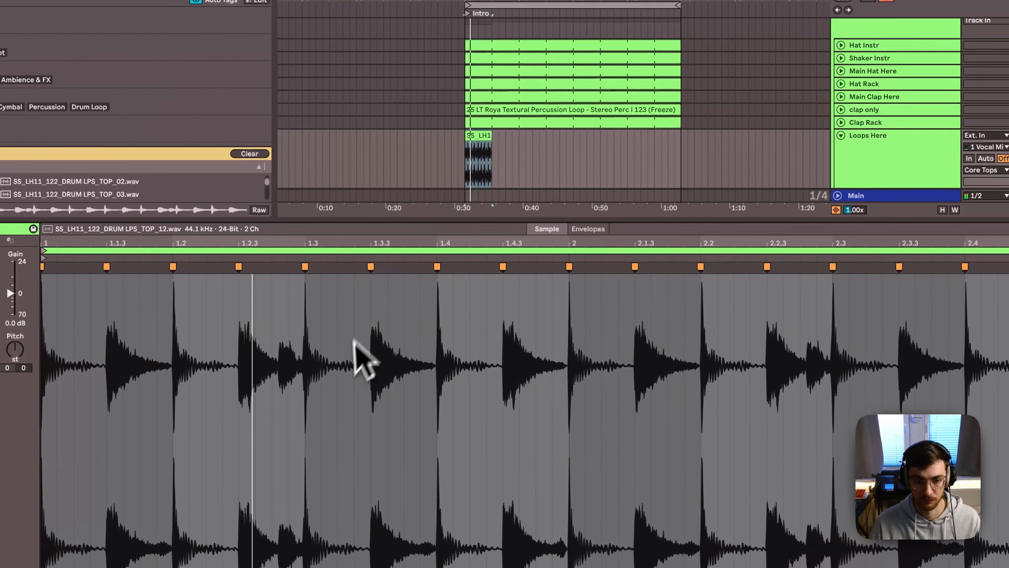
# Extend the TOP_12 loop to bar 33 and set the Loops Here track volume to -17.5 dB
pyautogui.moveTo(491, 159); pyautogui.dragTo(676, 153)
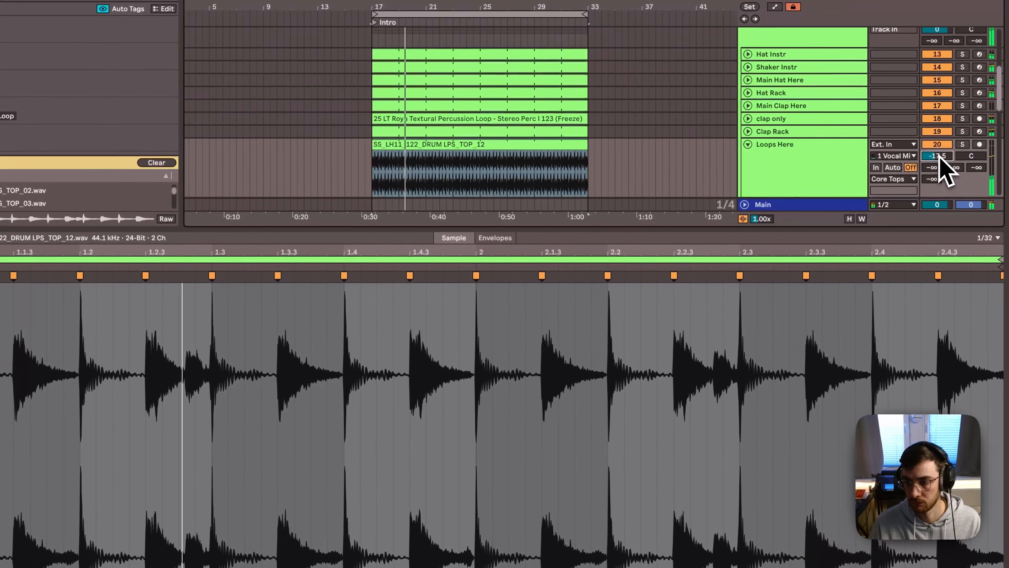
pyautogui.hotkey('shift', 'Tab')
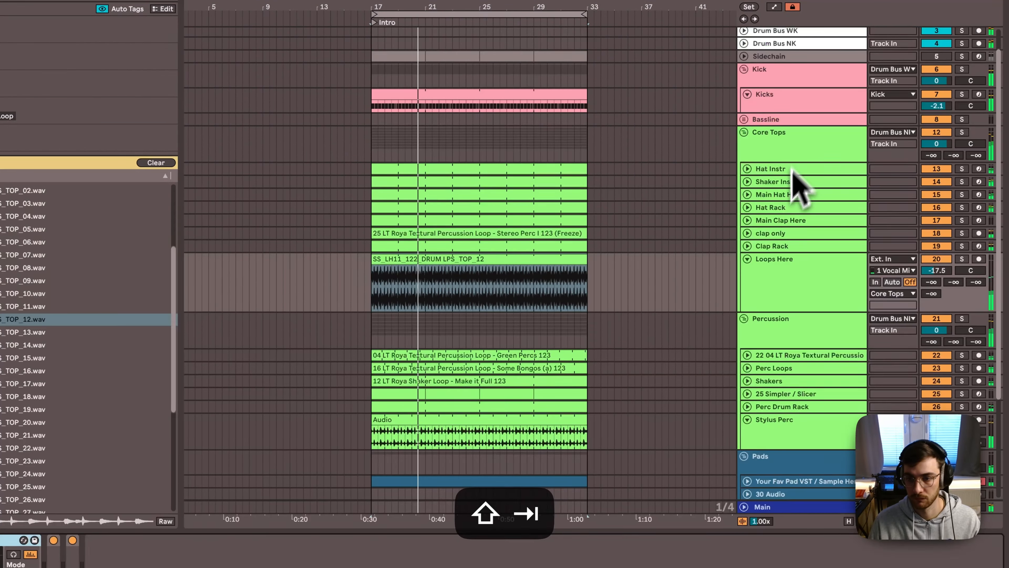
# Duplicate the Loops Here track, remove the clip from the copy and pan the original track left
pyautogui.press('super+d')
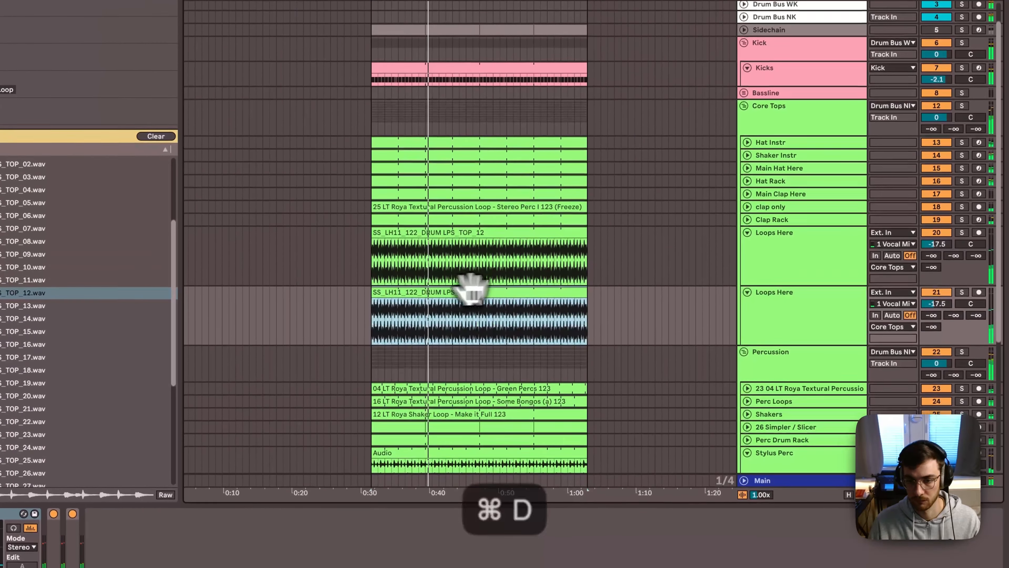
pyautogui.press('super+x')
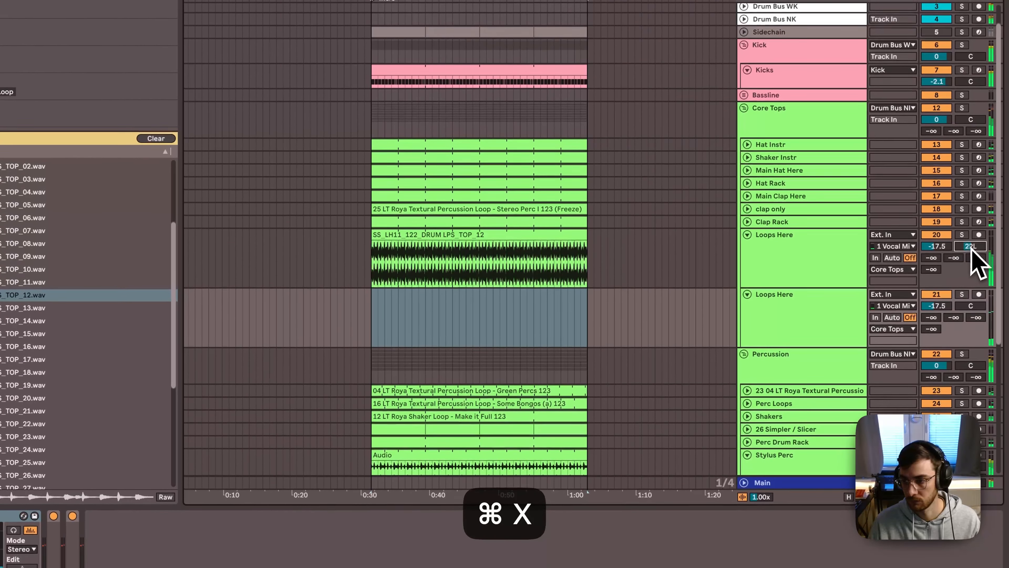
pyautogui.moveTo(970, 244); pyautogui.dragTo(942, 248)
pyautogui.click(860, 248)
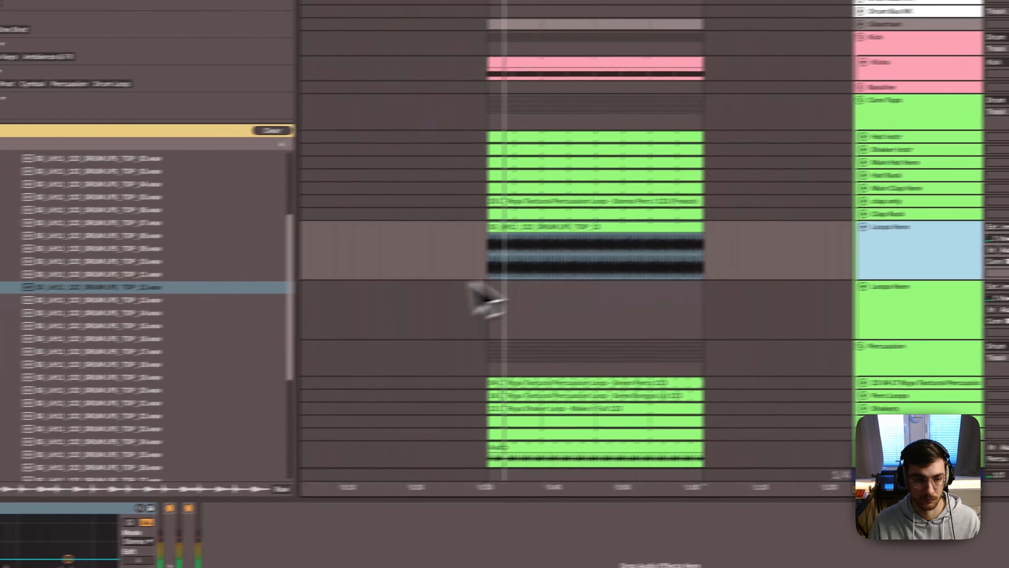
# Preview TOP_14 and TOP_17, then place SS_LH11_122_DRUM LPS_TOP_17 on the duplicate Loops Here track from bar 17 to 33
pyautogui.click(52, 322)
pyautogui.scroll(-1, 215, 313)
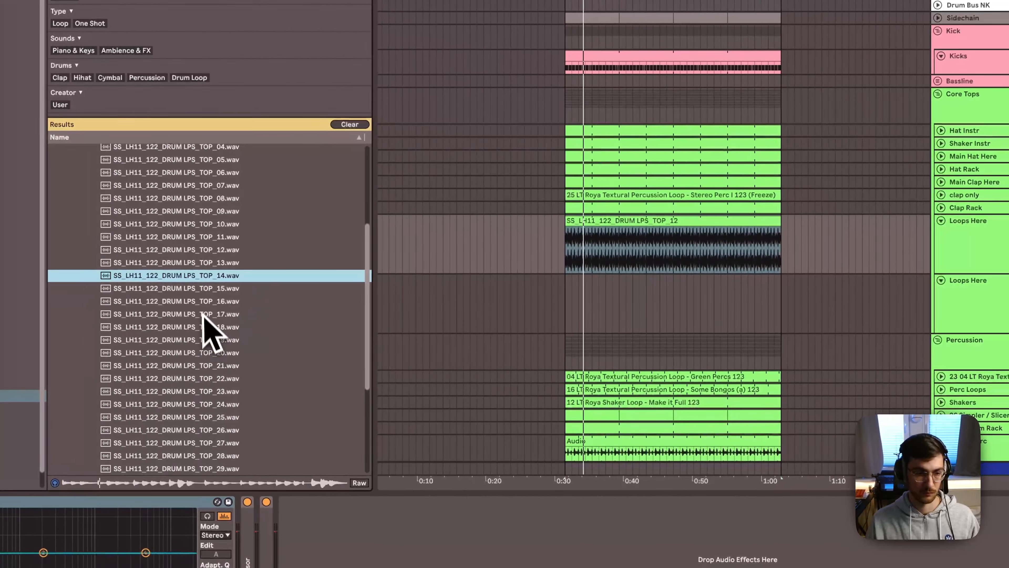
pyautogui.click(197, 314)
pyautogui.scroll(-3, 199, 318)
pyautogui.moveTo(209, 243); pyautogui.dragTo(772, 291)
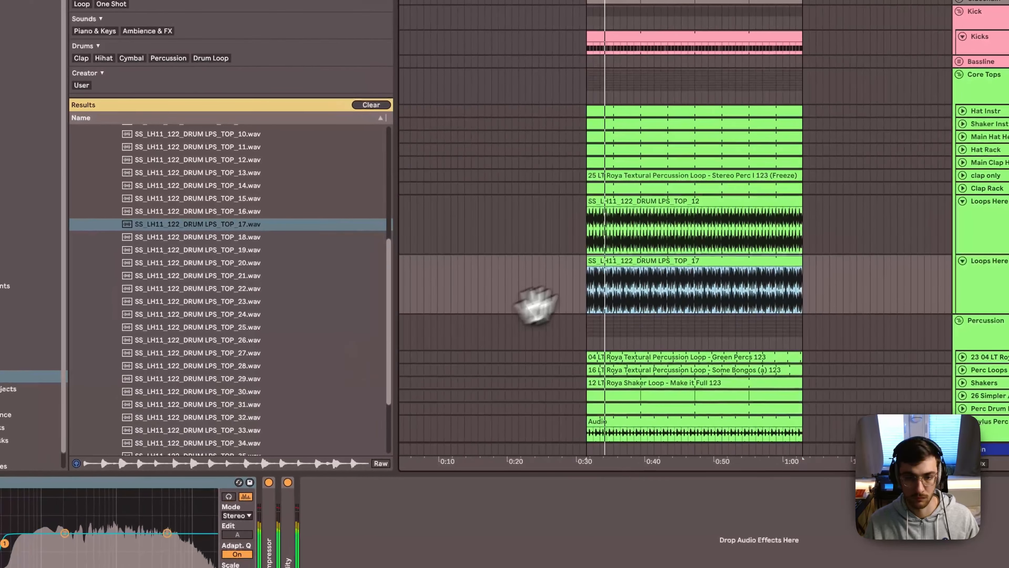
# Preview SS_LH11_122_DRUM LPS_TOP_24 and place it at bar 17 on the duplicate Loops Here track
pyautogui.press('space')
pyautogui.press('space')
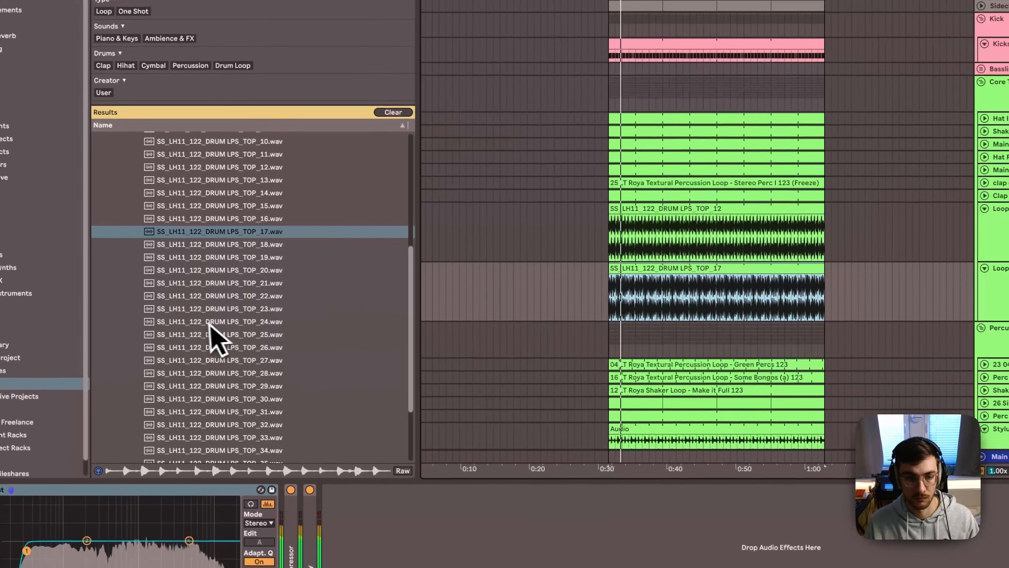
pyautogui.click(223, 314)
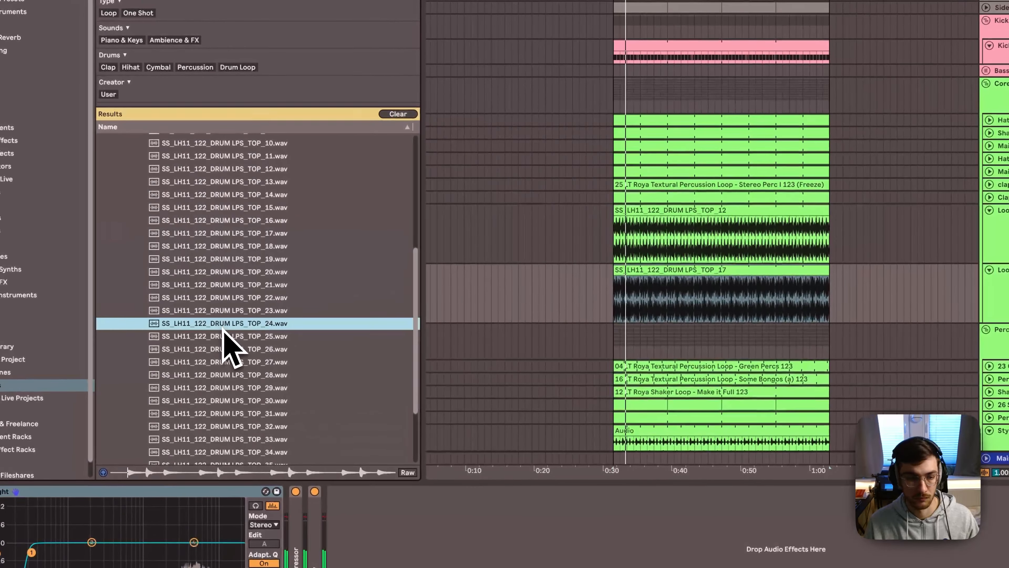
pyautogui.moveTo(258, 342); pyautogui.dragTo(620, 310)
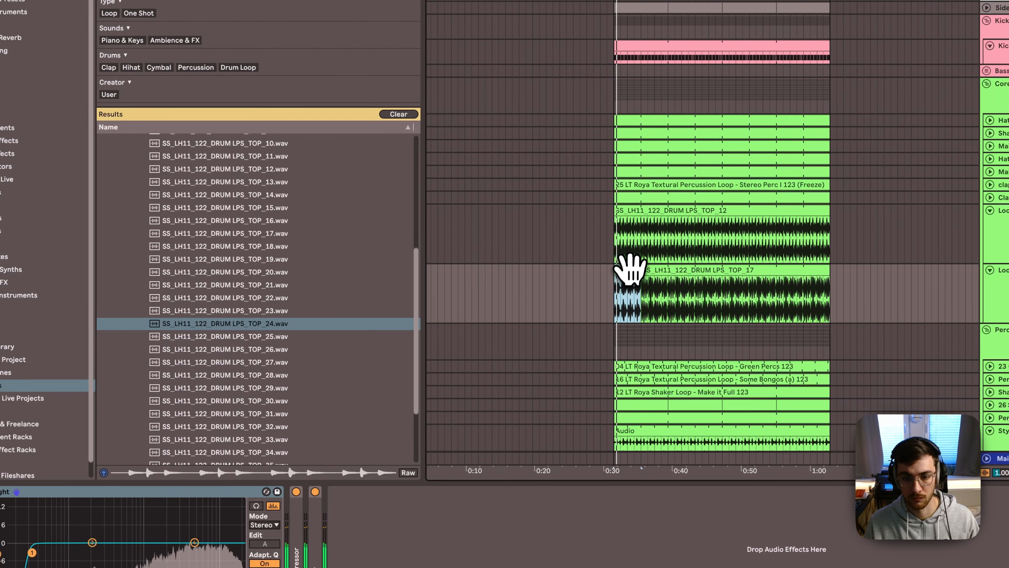
pyautogui.moveTo(629, 271); pyautogui.dragTo(630, 271)
# Preview TOP_32 and TOP_34, place TOP_34 at bar 17 on the duplicate Loops Here track and lower its pitch
pyautogui.click(254, 413)
pyautogui.click(239, 426)
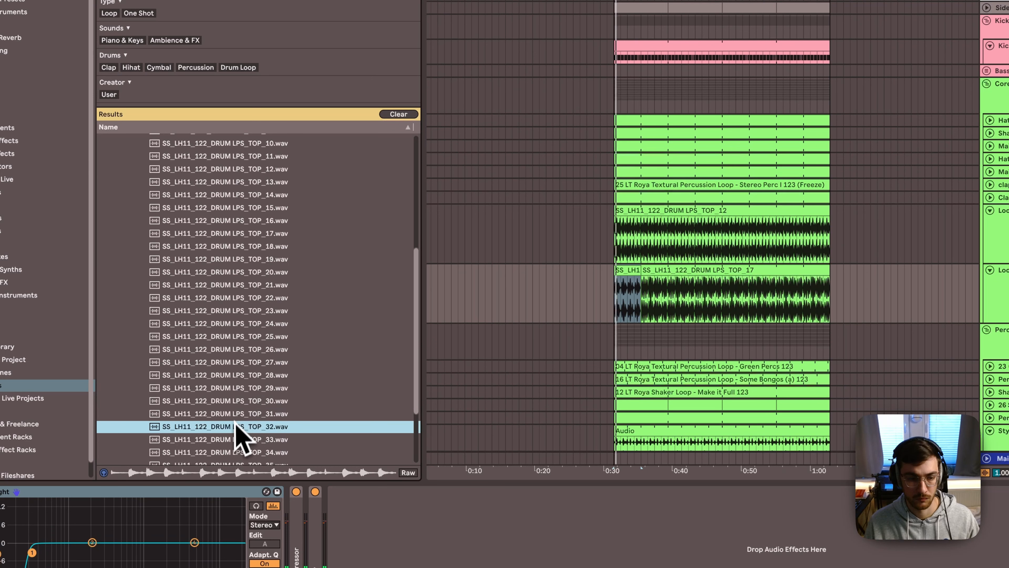
pyautogui.scroll(-3, 235, 423)
pyautogui.click(233, 382)
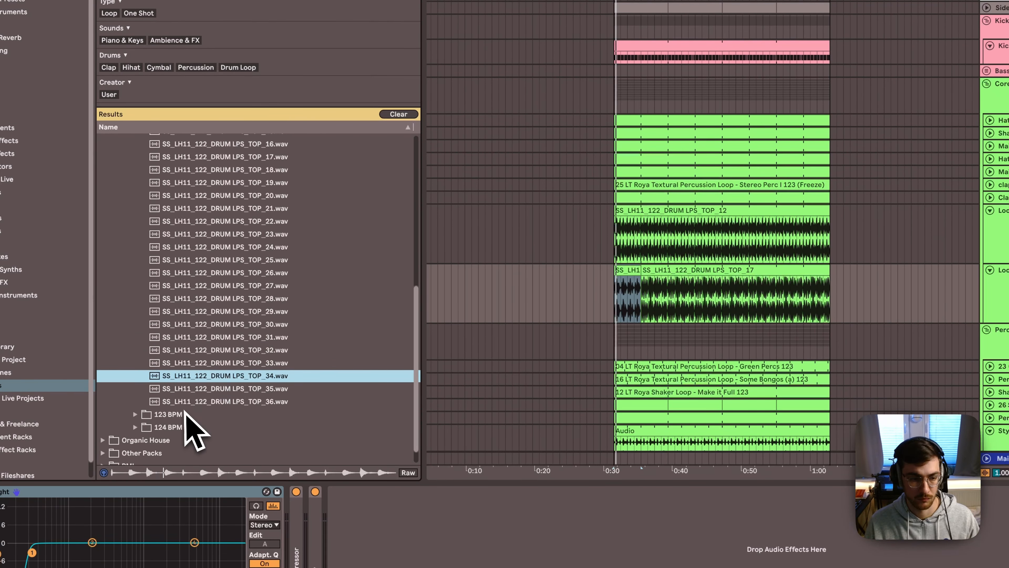
pyautogui.moveTo(182, 407); pyautogui.dragTo(612, 295)
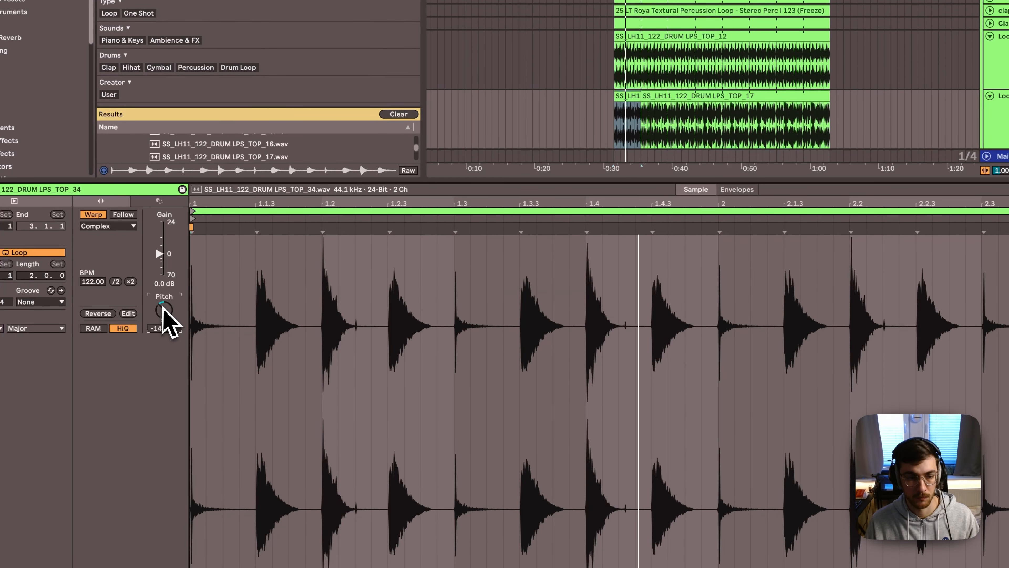
pyautogui.moveTo(163, 311); pyautogui.dragTo(167, 312)
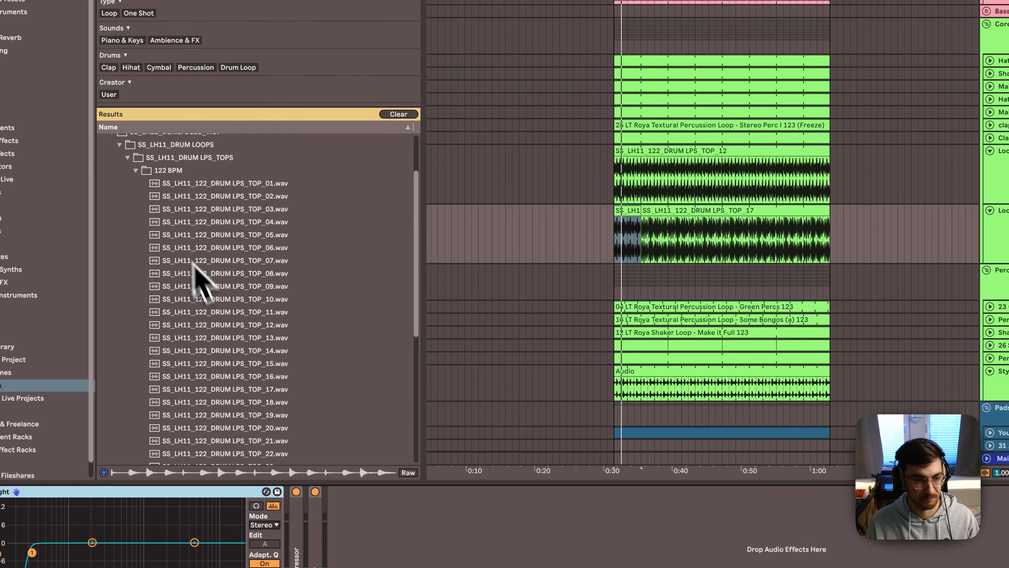
# Collapse the 122 BPM folder and preview several top loops from the 123 BPM folder, including TOP_05 and TOP_22
pyautogui.click(136, 170)
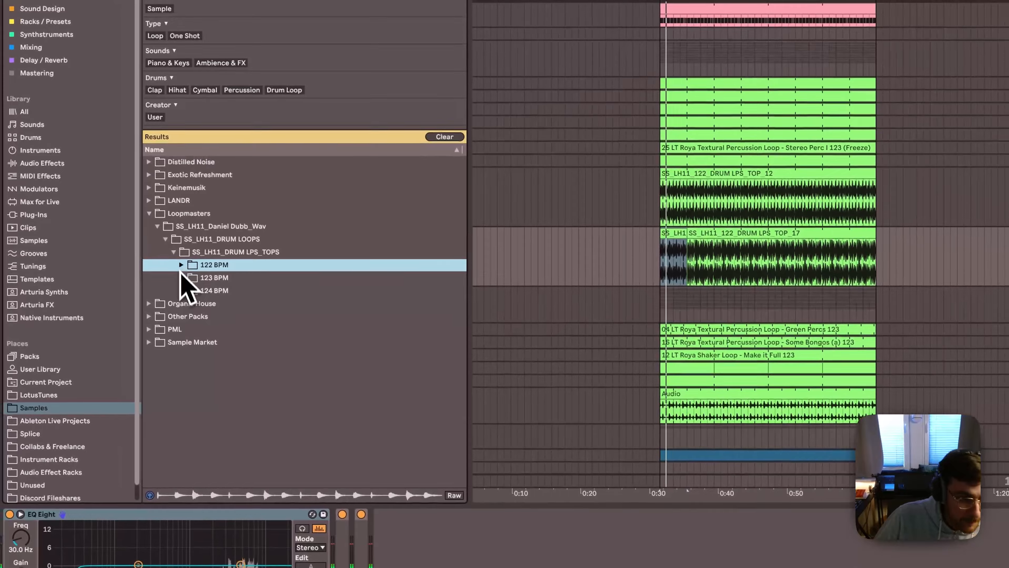
pyautogui.click(135, 255)
pyautogui.click(205, 316)
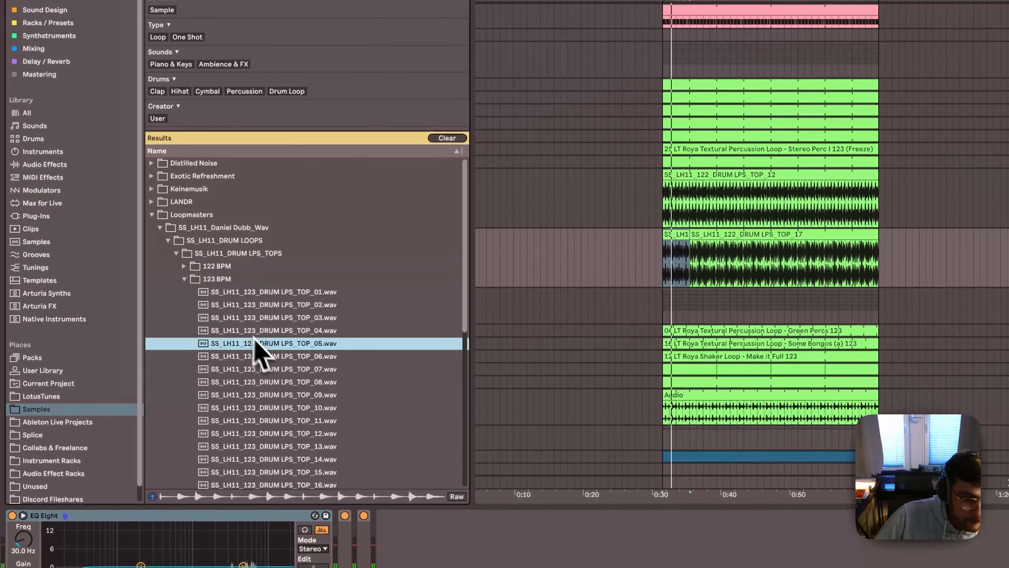
pyautogui.scroll(-3, 262, 350)
pyautogui.click(293, 387)
pyautogui.scroll(-3, 302, 402)
pyautogui.click(298, 422)
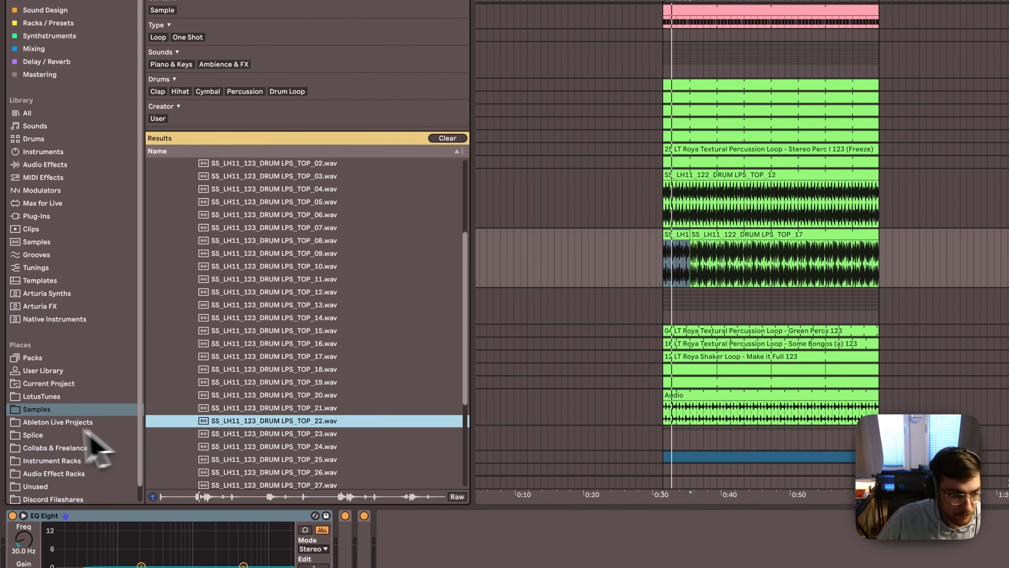
# Widen the tops search to the whole library and place WV2_Tops_Loop_122bpm_Diamondlead on the duplicate Loops Here track from bar 17
pyautogui.click(27, 113)
pyautogui.click(331, 349)
pyautogui.scroll(-5, 314, 370)
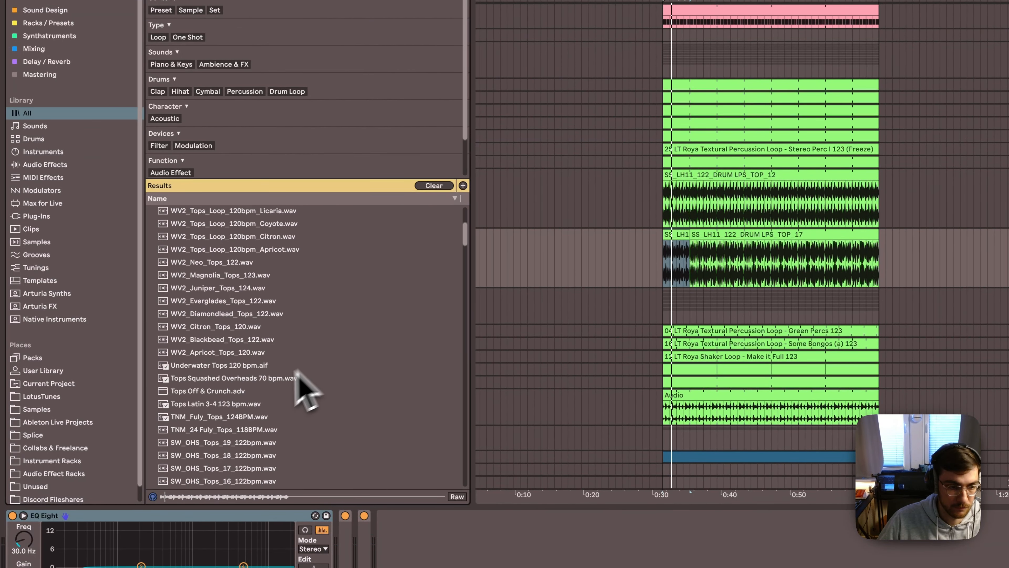
pyautogui.scroll(2, 295, 382)
pyautogui.moveTo(278, 267); pyautogui.dragTo(682, 255)
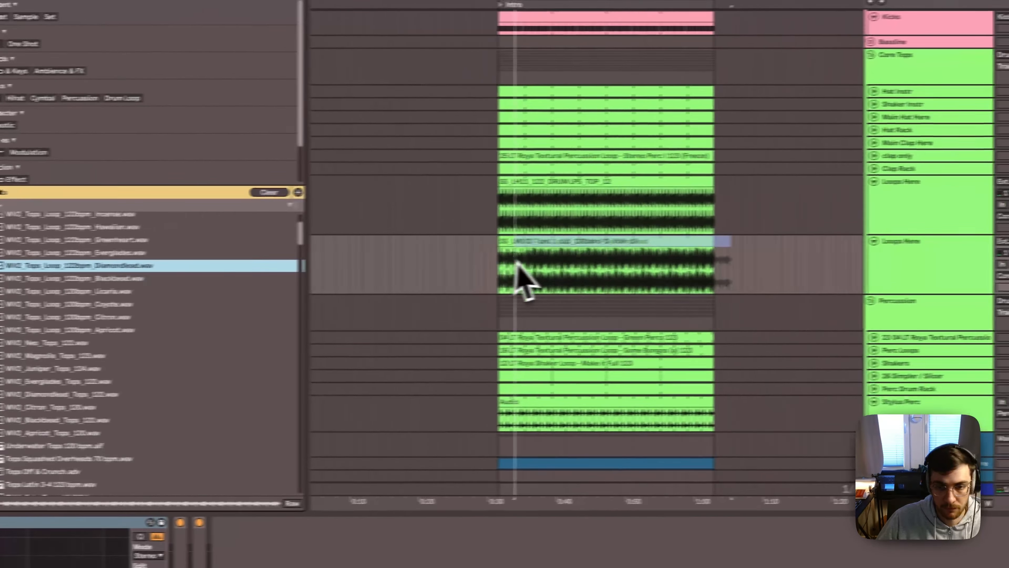
pyautogui.moveTo(516, 261); pyautogui.dragTo(500, 263)
pyautogui.press('space')
pyautogui.press('space')
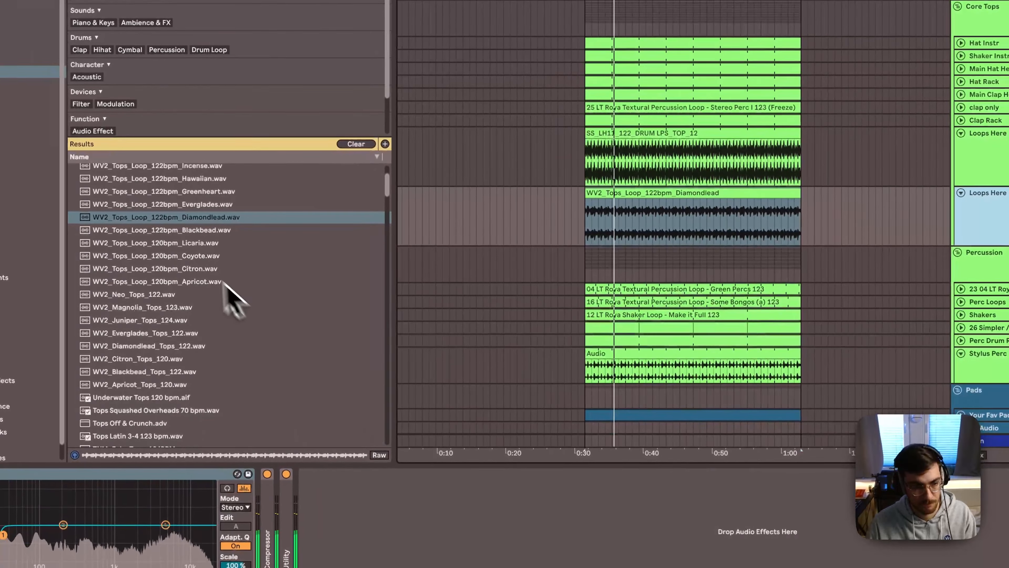
# Preview other WV2 top loops and replace the Diamondlead clip with WV2_Tops_Loop_120bpm_Citron from bar 17
pyautogui.click(97, 292)
pyautogui.click(90, 303)
pyautogui.click(187, 268)
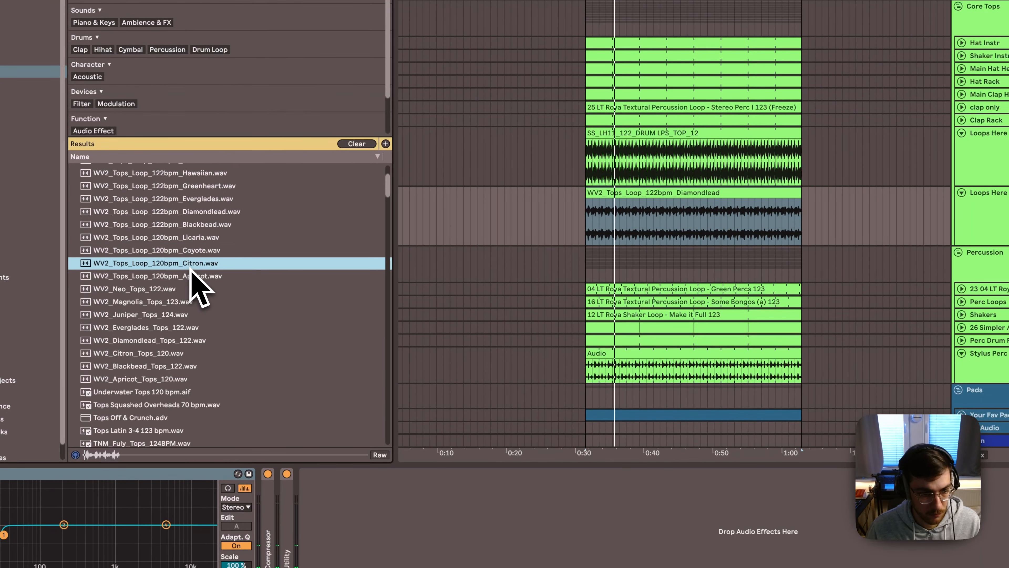
pyautogui.moveTo(186, 268); pyautogui.dragTo(635, 248)
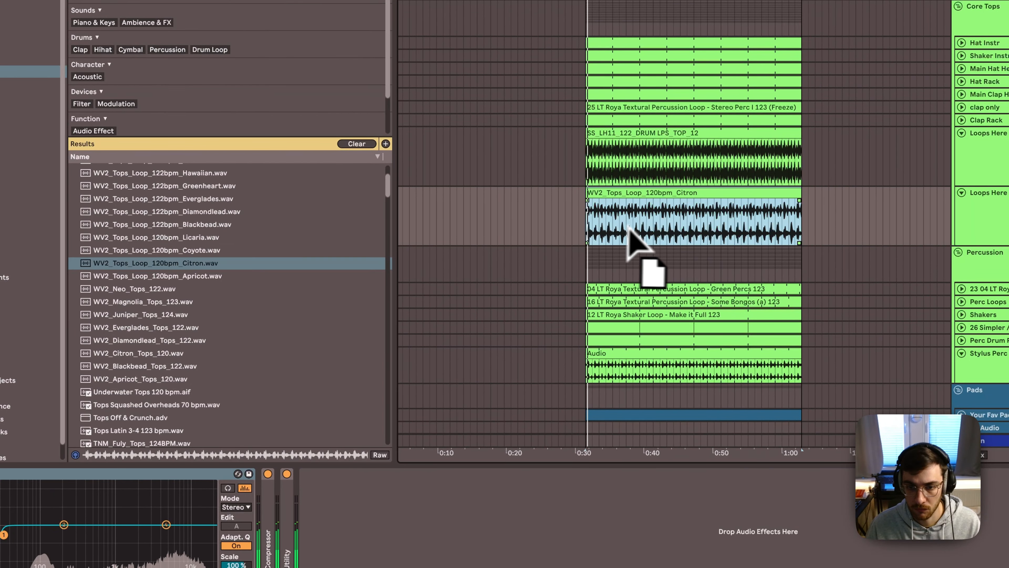
# In the Citron track's EQ Eight, raise the low cut to 46.4 Hz with Q 2.29 and sweep a high cut below 1 kHz
pyautogui.press('space')
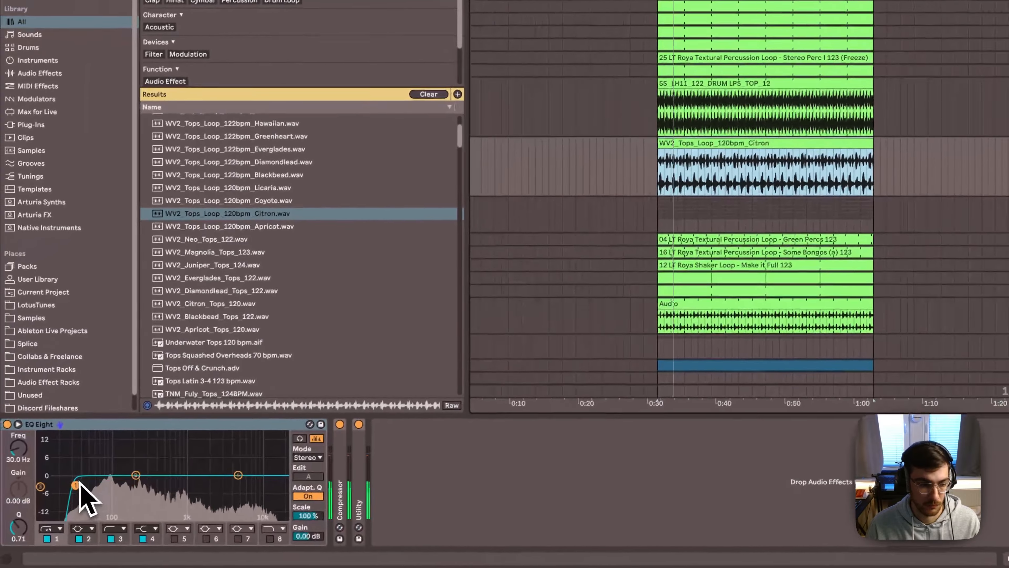
pyautogui.moveTo(4, 535); pyautogui.dragTo(20, 505)
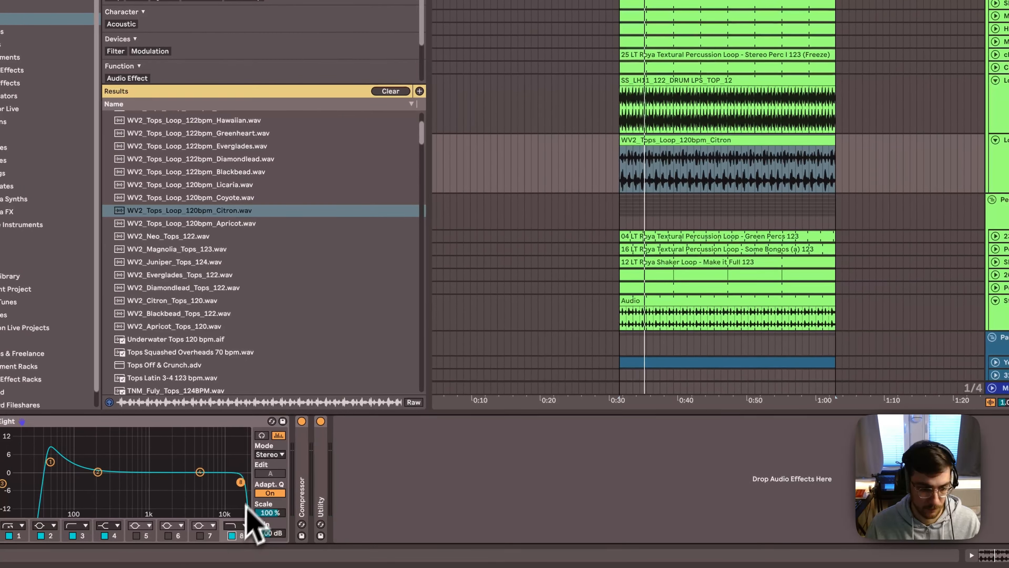
pyautogui.moveTo(240, 483); pyautogui.dragTo(164, 483)
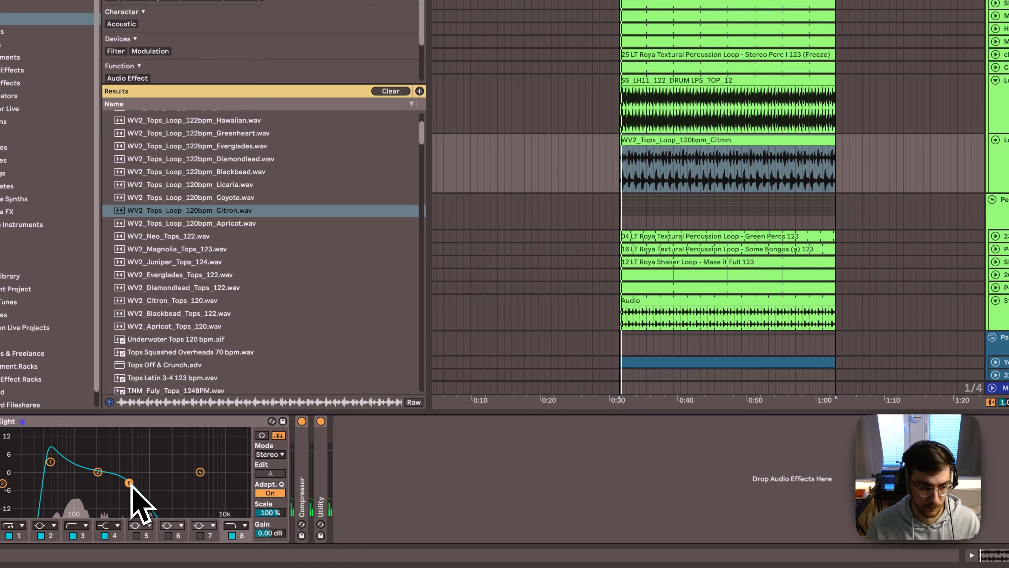
# Move the Citron Loops Here track into the Bassline group and apply the group's pink colour to its tracks
pyautogui.moveTo(59, 421); pyautogui.dragTo(833, 180)
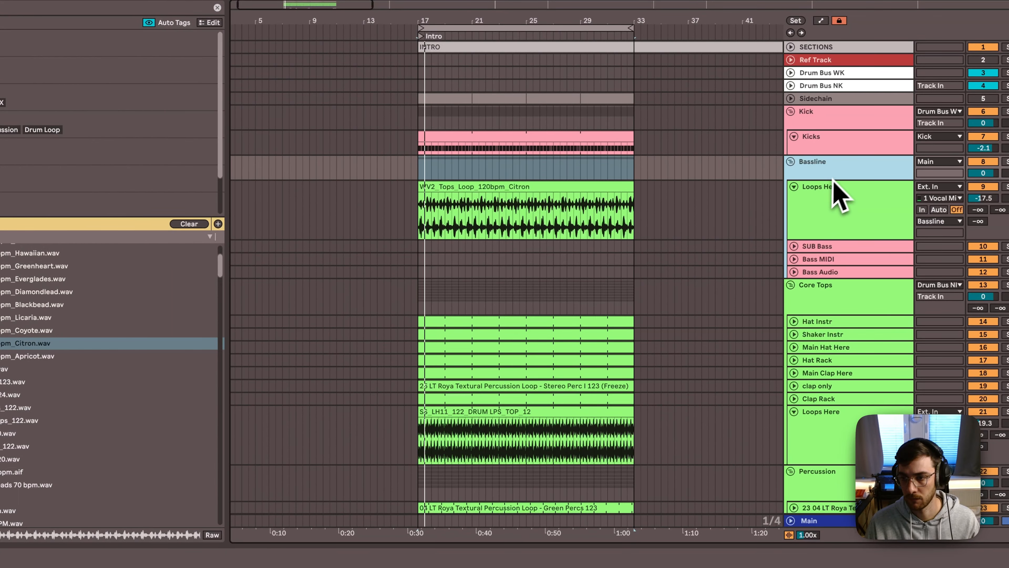
pyautogui.rightClick(834, 169)
pyautogui.click(857, 413)
# Lower the frequency and Q of the Citron track's EQ Eight low cut and solo the track
pyautogui.click(541, 215)
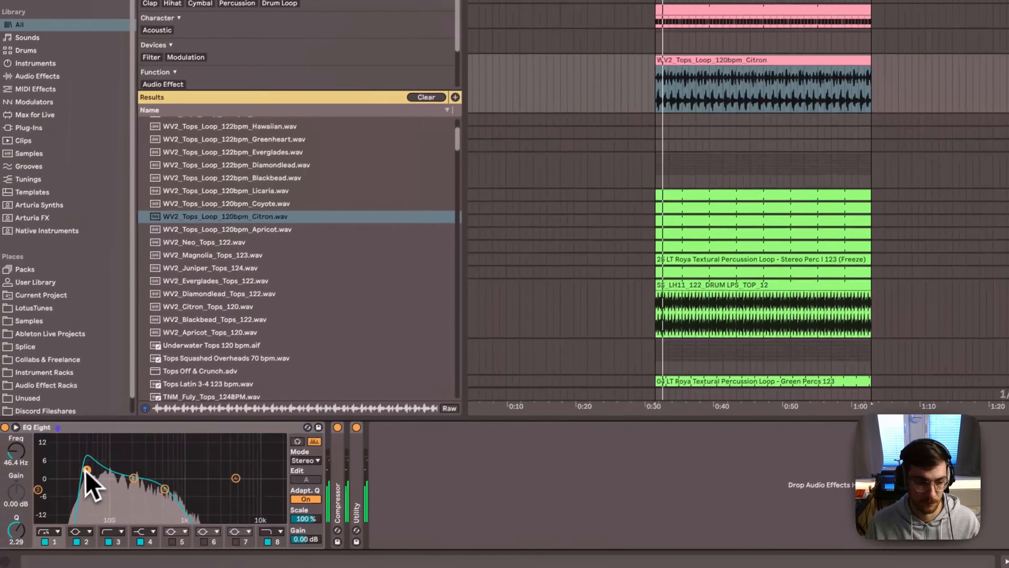
pyautogui.moveTo(87, 470); pyautogui.dragTo(68, 485)
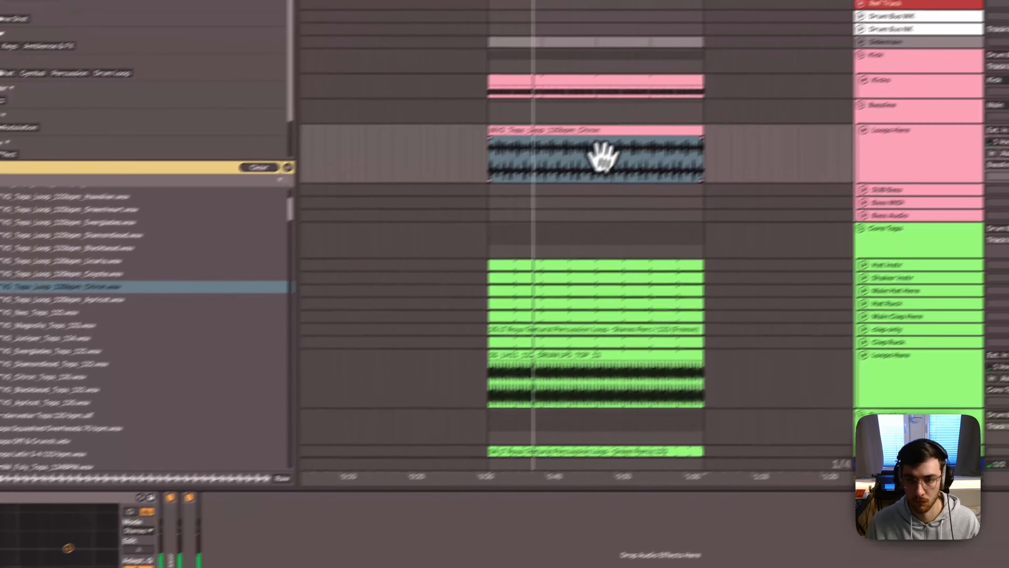
pyautogui.click(768, 55)
# Duplicate the Citron Loops Here track in the Bassline group and freeze and flatten the original
pyautogui.click(812, 190)
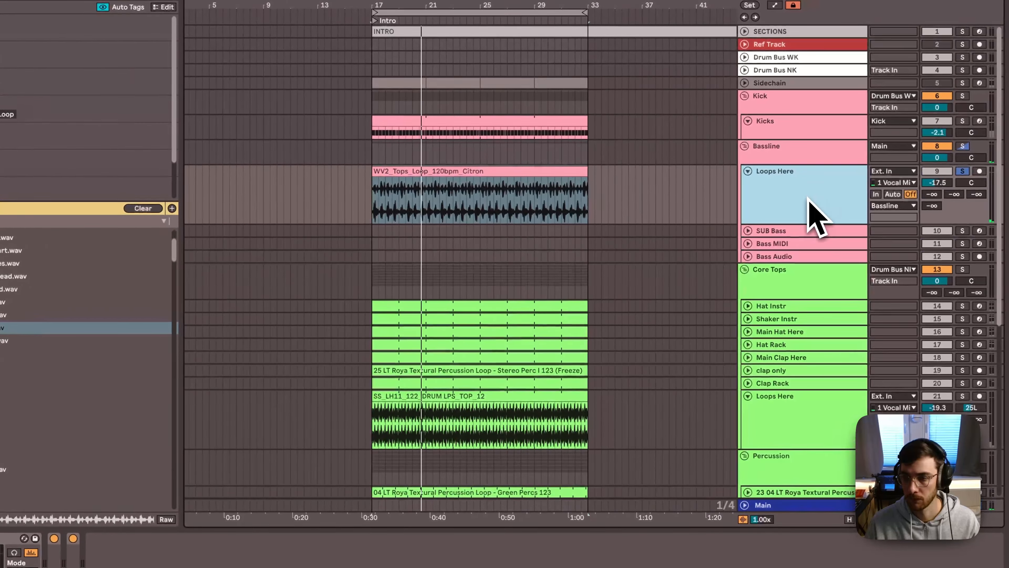
pyautogui.press('super+d')
pyautogui.rightClick(782, 197)
pyautogui.click(834, 288)
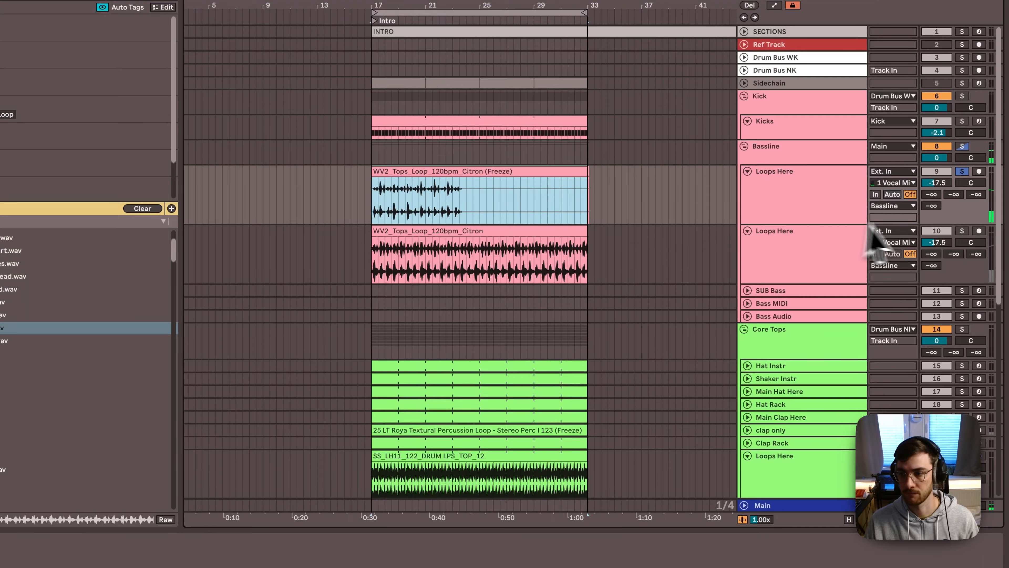
# Open the flattened Citron clip and examine its hits around bars 17 and 18 during playback
pyautogui.doubleClick(476, 169)
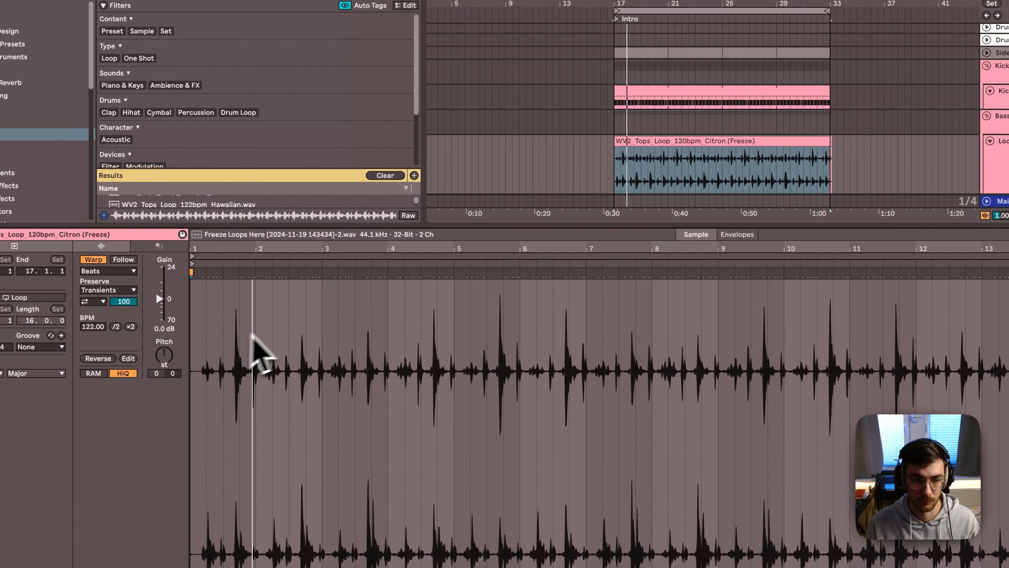
pyautogui.press('space')
pyautogui.press('space')
pyautogui.moveTo(624, 2); pyautogui.dragTo(627, 4)
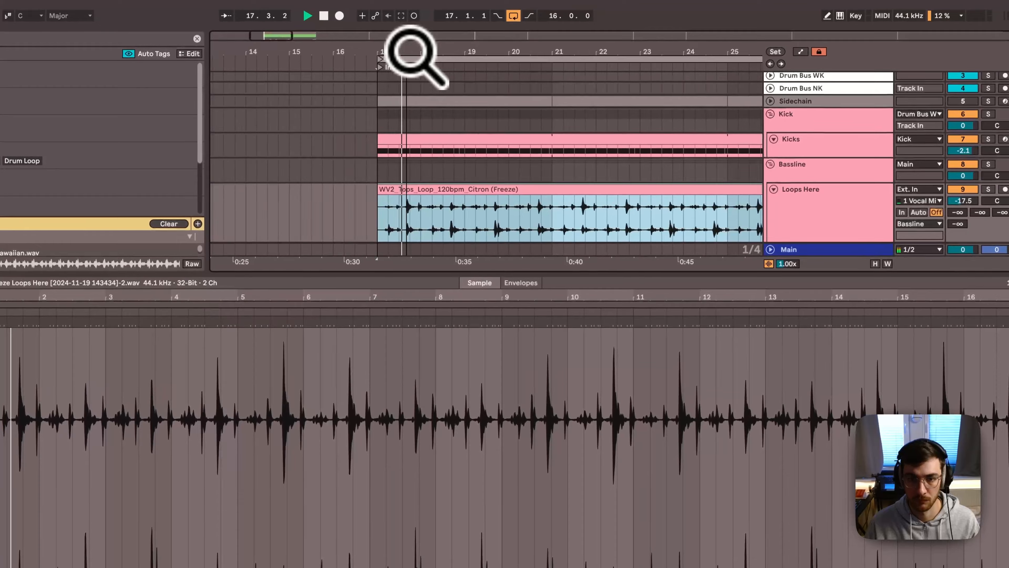
pyautogui.moveTo(410, 51); pyautogui.dragTo(410, 59)
pyautogui.hotkey('shift', 'Tab')
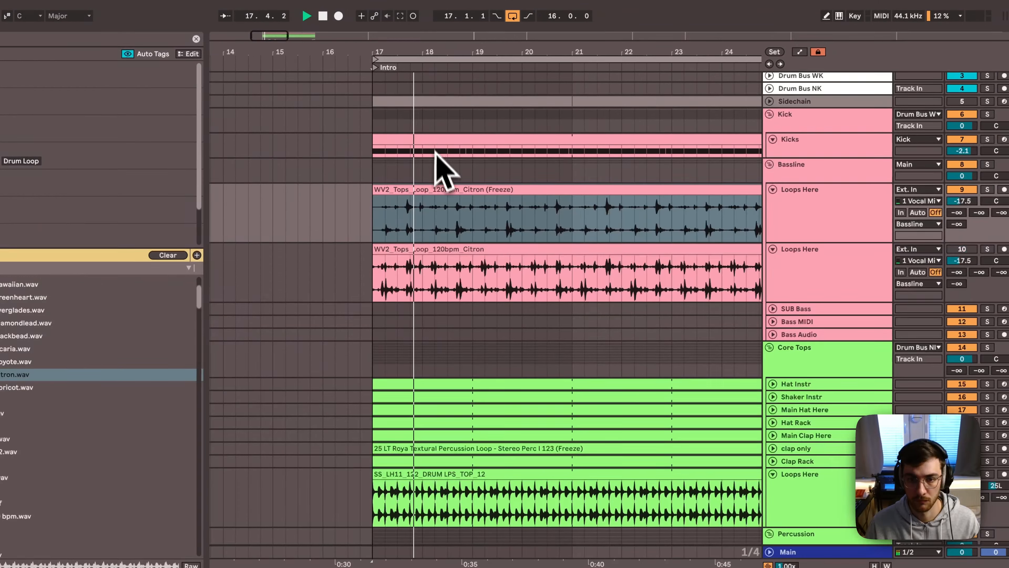
pyautogui.press('space')
pyautogui.press('space')
# Narrow the arrangement grid and split the flattened Citron clip just before the strong hit in bar 17
pyautogui.press('super+1')
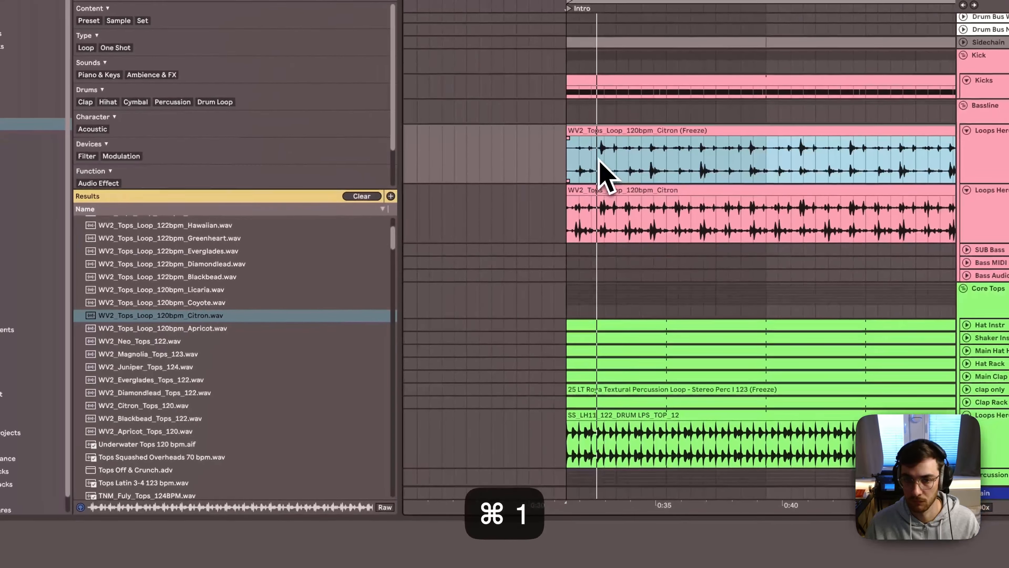
pyautogui.click(571, 175)
pyautogui.press('super+e')
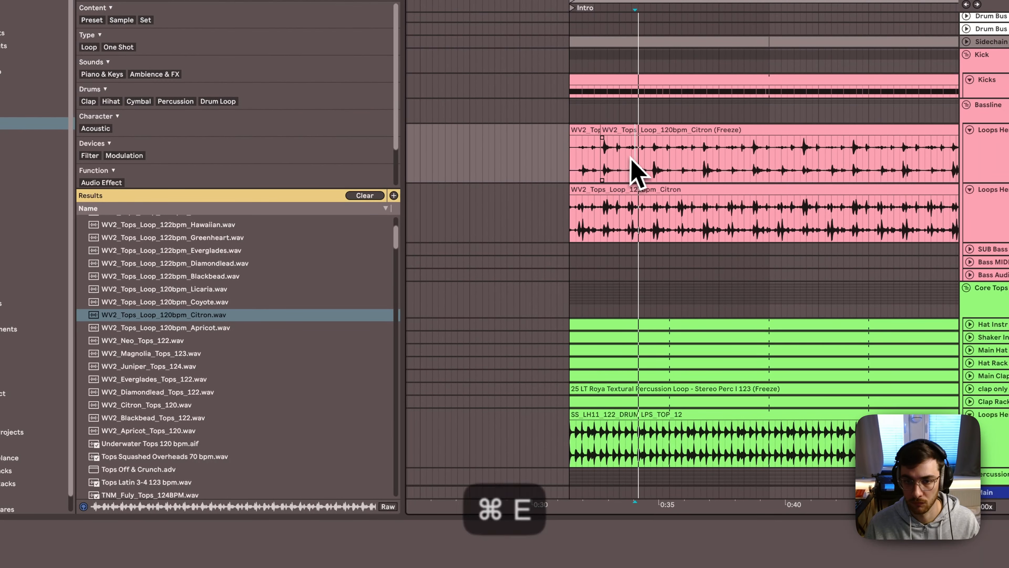
# Try cutting away everything after the split in the flattened Citron clip, and undo the cut
pyautogui.click(641, 128)
pyautogui.press('super+x')
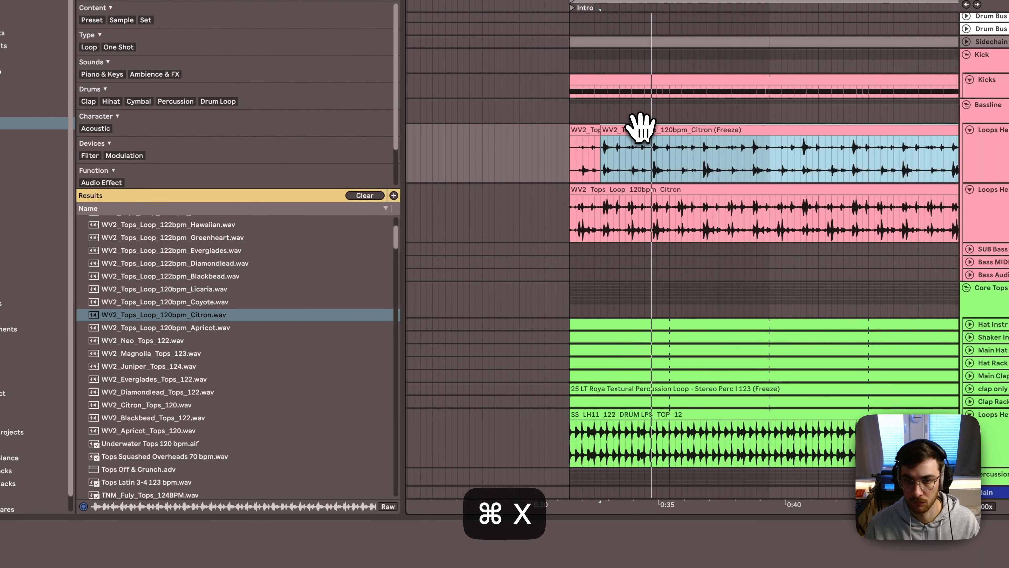
pyautogui.click(652, 162)
pyautogui.press('space')
pyautogui.click(654, 132)
pyautogui.press('super+x')
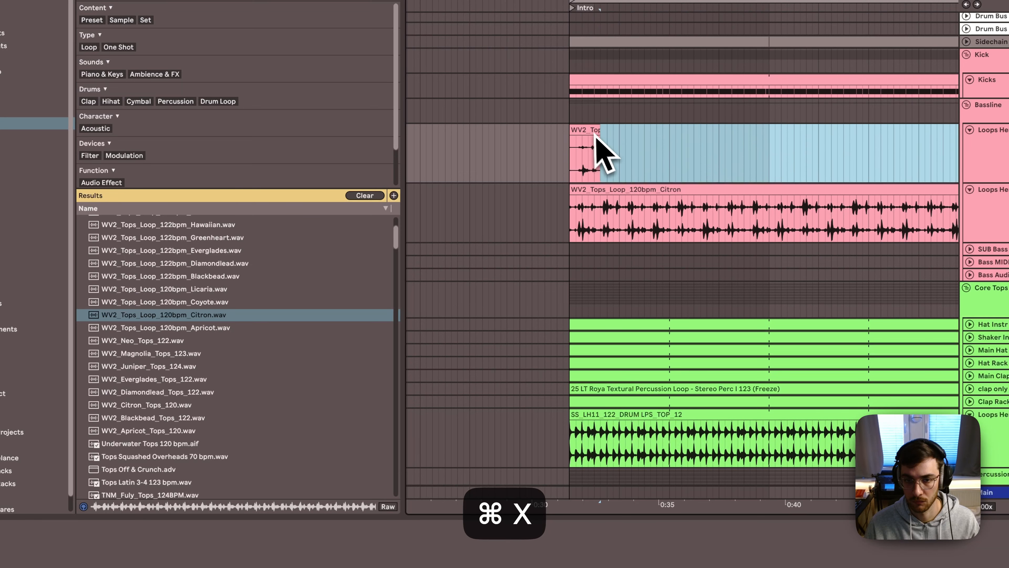
pyautogui.press('super+z')
# Split the flattened Citron clip again early in bar 18 and delete the parts before and after the short slice
pyautogui.click(633, 162)
pyautogui.press('super+e')
pyautogui.click(657, 132)
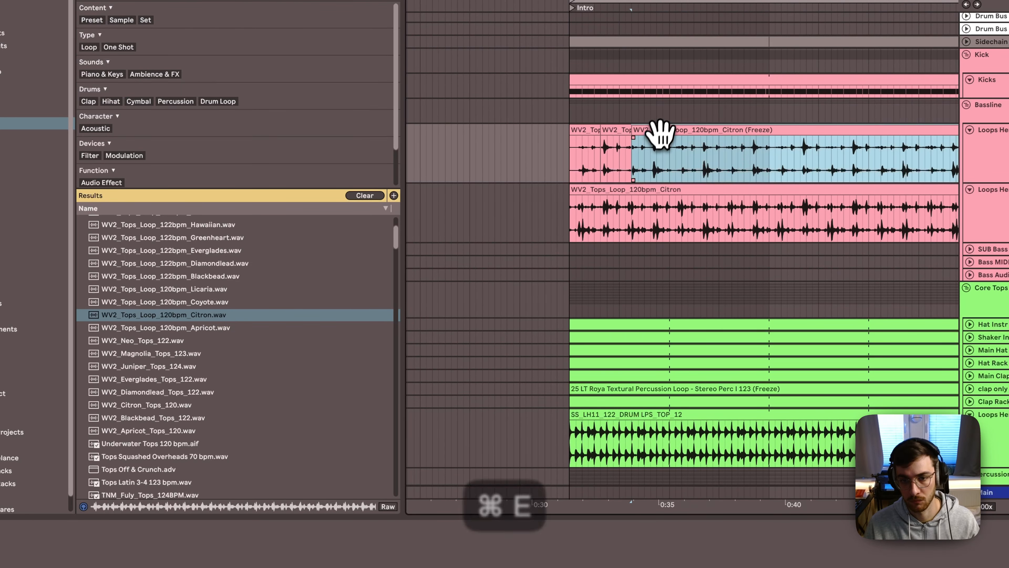
pyautogui.press('super+x')
pyautogui.click(565, 130)
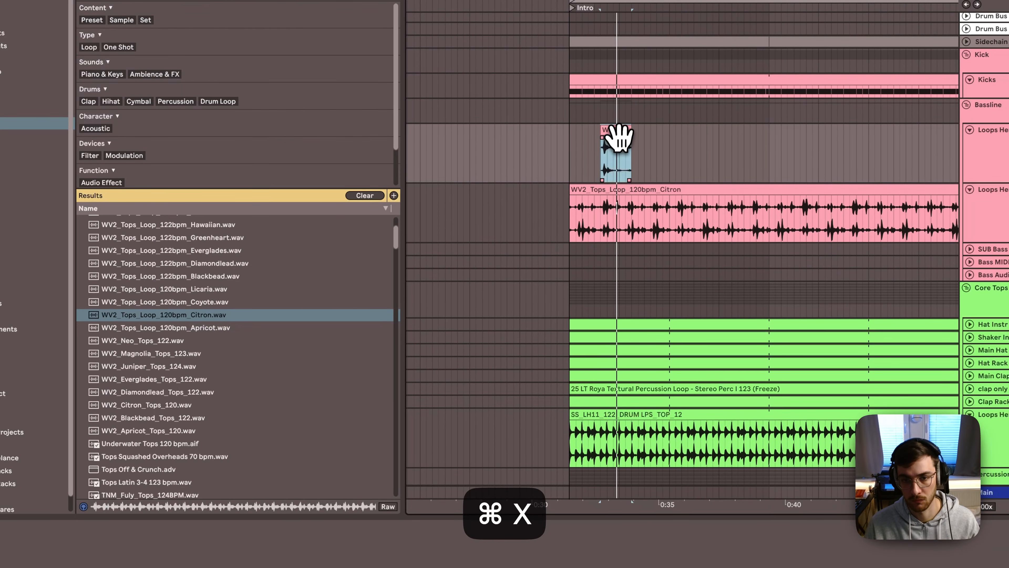
pyautogui.click(625, 187)
# Play the isolated Citron slice and open it to examine its waveform
pyautogui.press('space')
pyautogui.press('space')
pyautogui.click(619, 162)
pyautogui.doubleClick(617, 131)
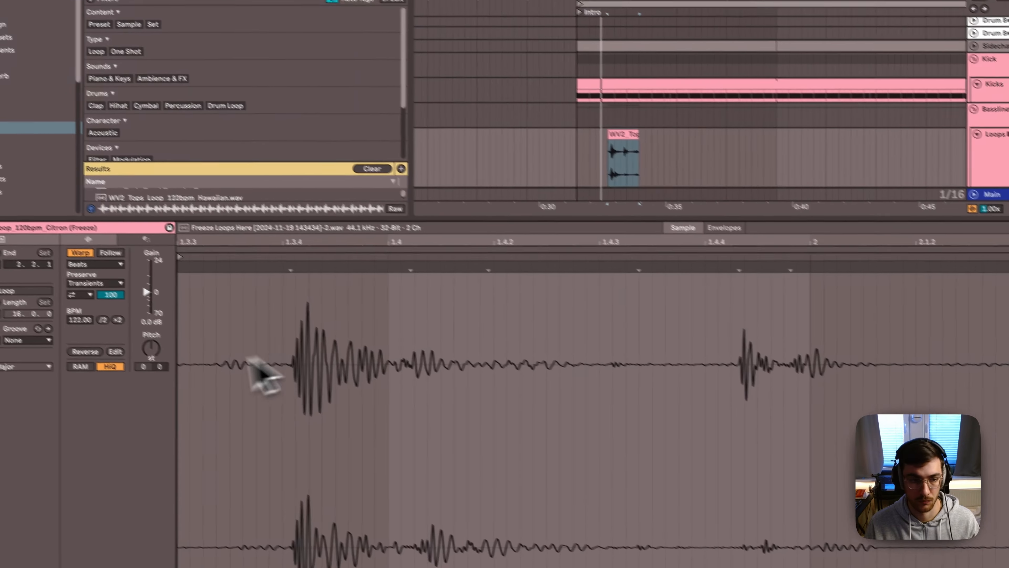
pyautogui.hotkey('shift', 'Tab')
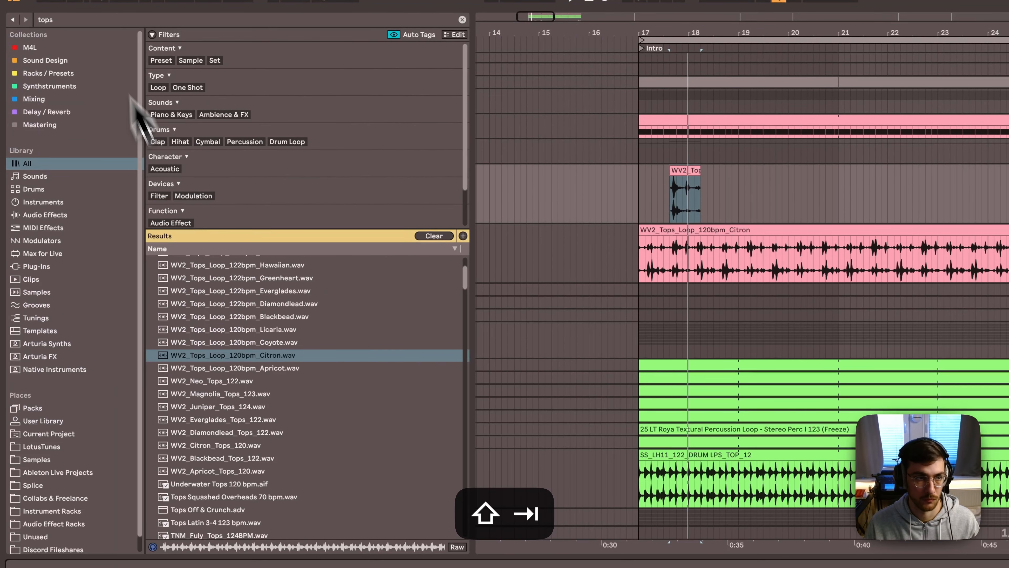
# Search the library for "limiter" and add the Limiter to the track holding the Citron slice
pyautogui.click(84, 18)
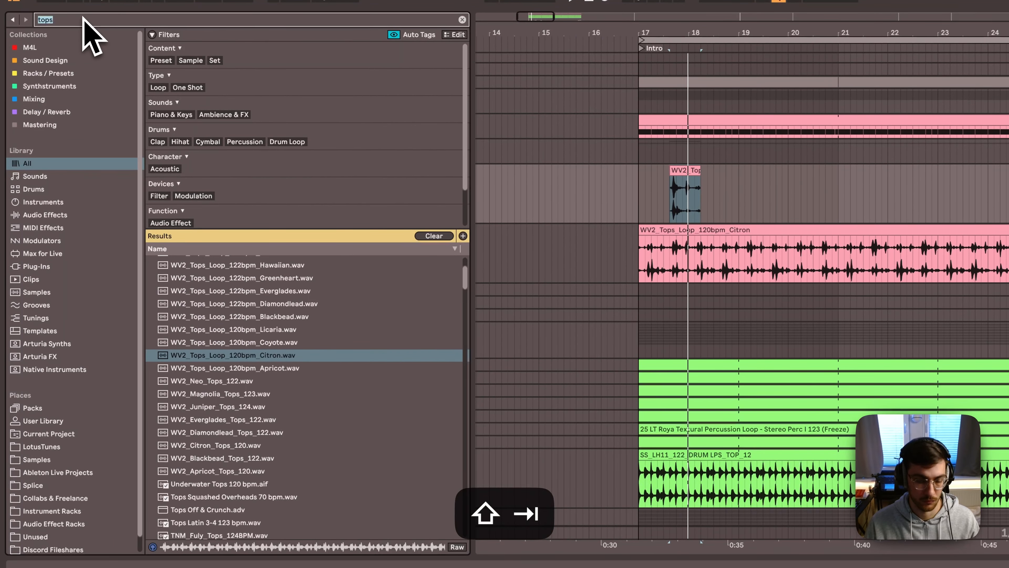
pyautogui.write('limiter')
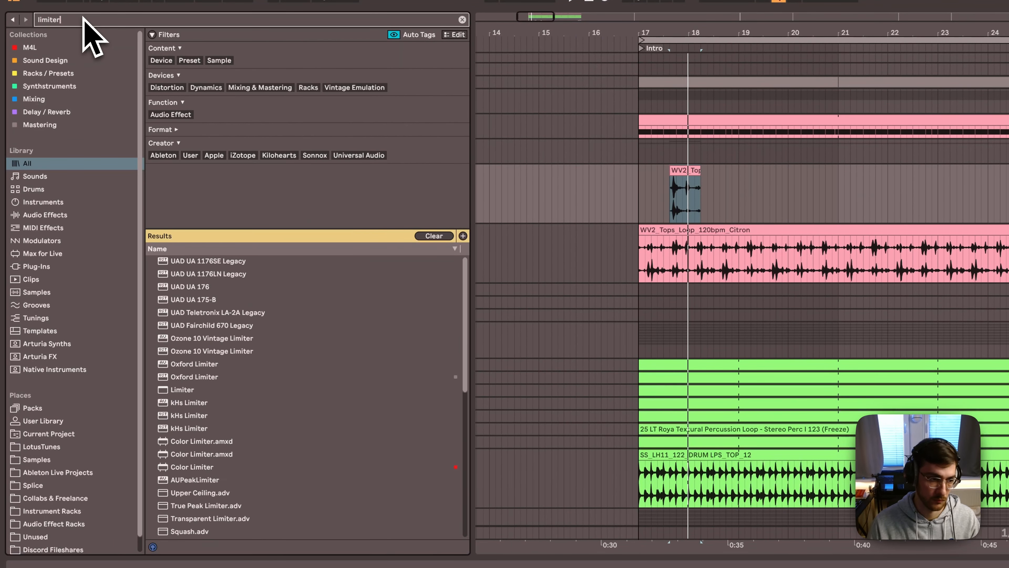
pyautogui.moveTo(195, 390); pyautogui.dragTo(710, 197)
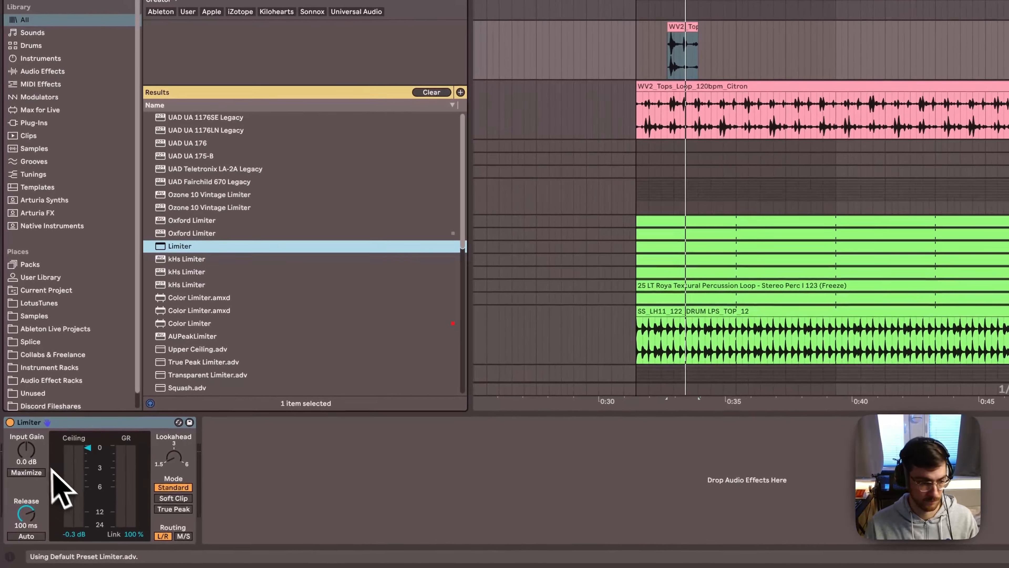
# Freeze and flatten the upper Loops Here track with its Limiter and cut the leftover tail behind the short clip
pyautogui.moveTo(4, 470); pyautogui.dragTo(5, 469)
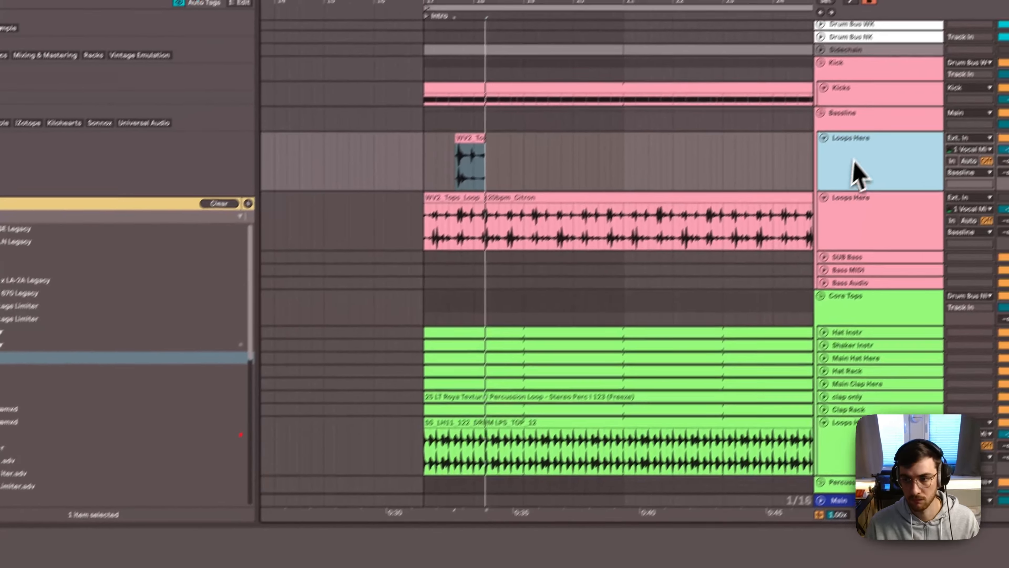
pyautogui.rightClick(839, 191)
pyautogui.click(888, 254)
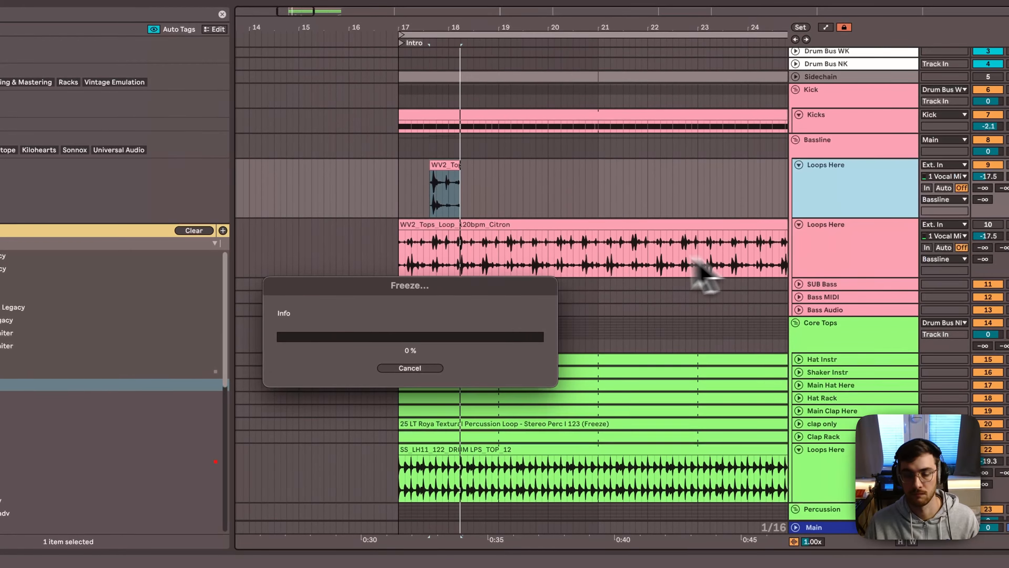
pyautogui.click(414, 185)
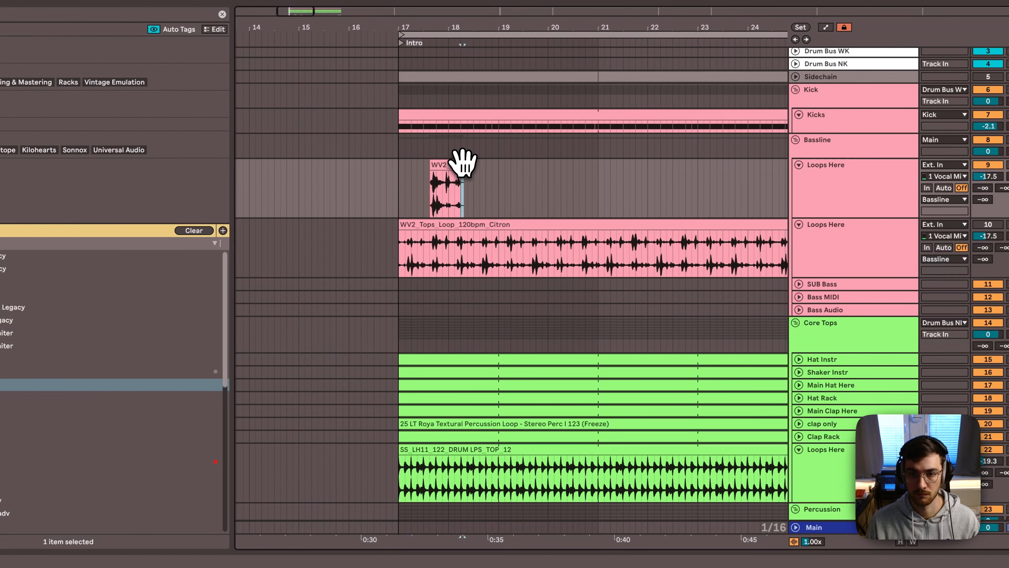
pyautogui.click(446, 166)
pyautogui.press('super+x')
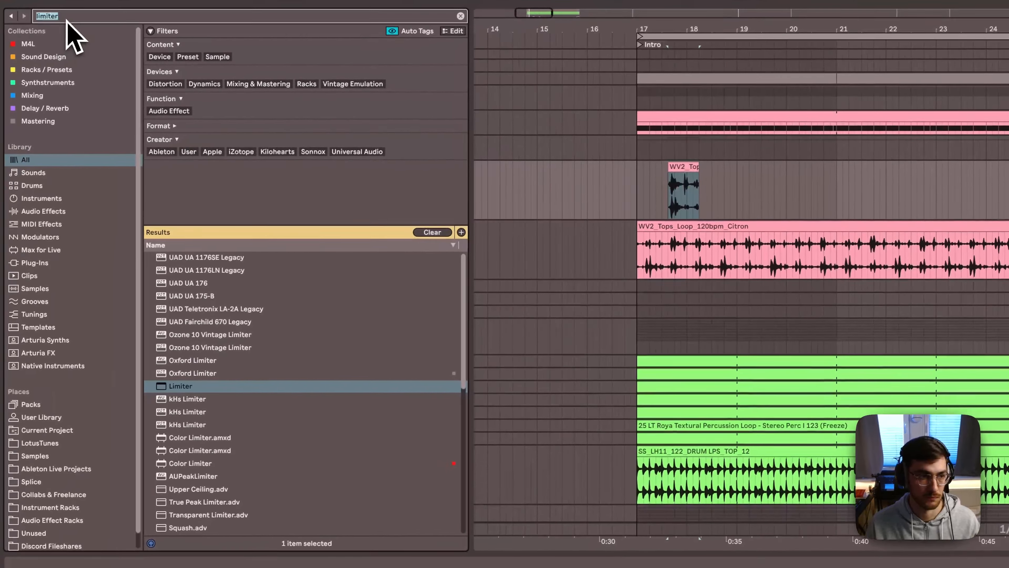
# Find the Glue Compressor, add it to the track and lower its threshold to about -14 dB
pyautogui.write('glue comp')
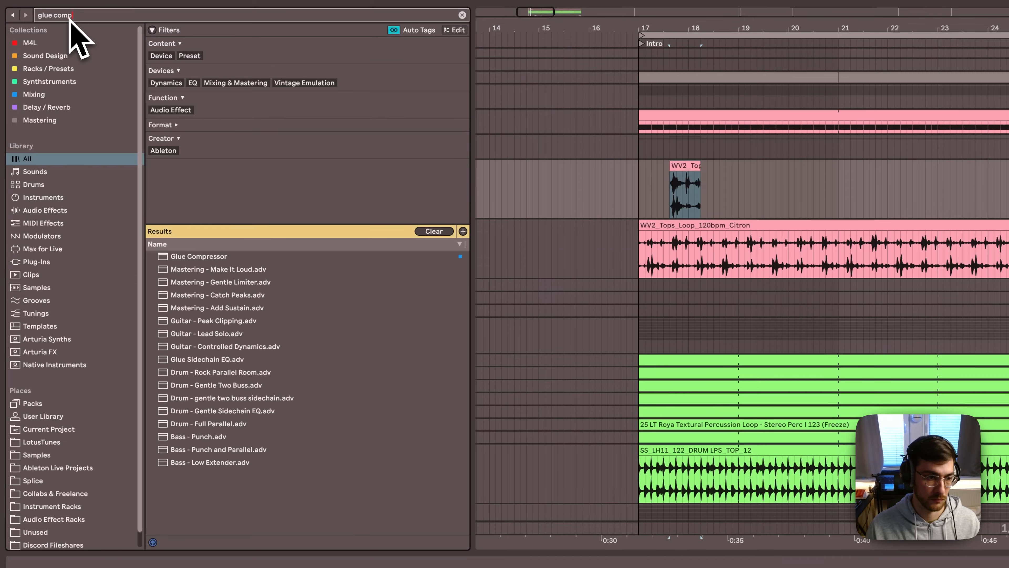
pyautogui.doubleClick(190, 255)
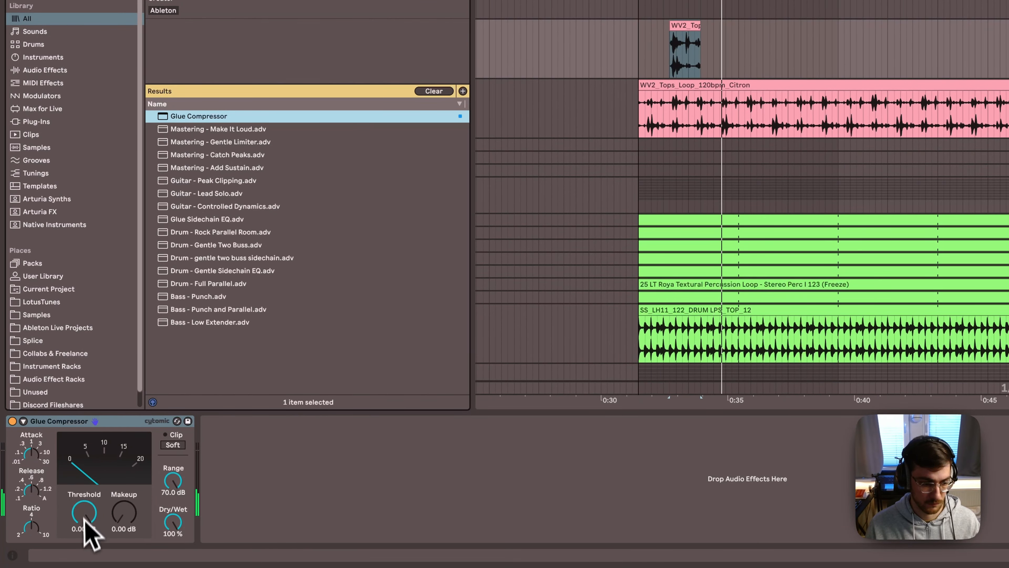
pyautogui.moveTo(85, 518); pyautogui.dragTo(88, 517)
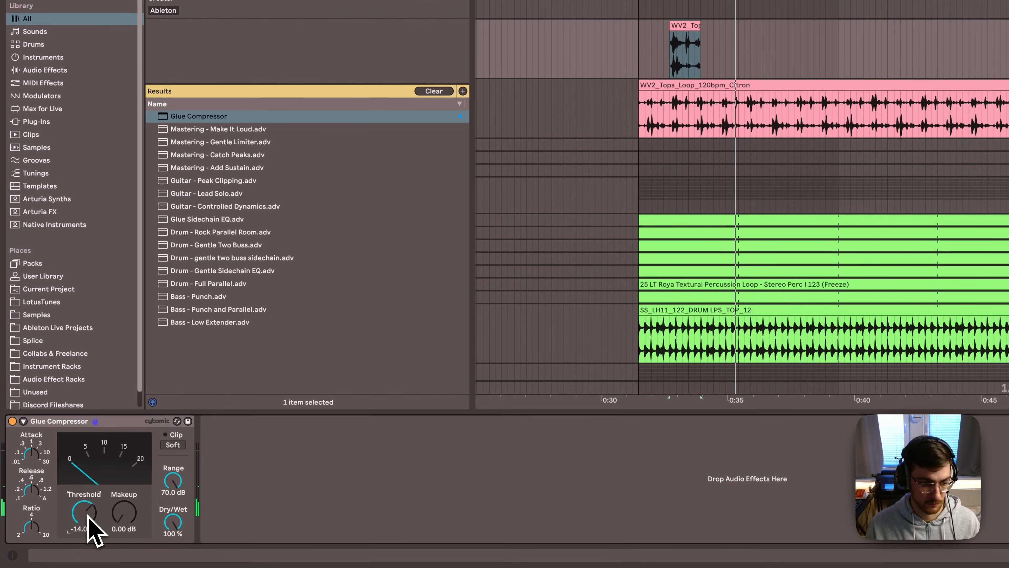
# Freeze and flatten the upper Loops Here track to print the Glue Compressor into the audio
pyautogui.hotkey('shift', 'Tab')
pyautogui.hotkey('shift', 'Tab')
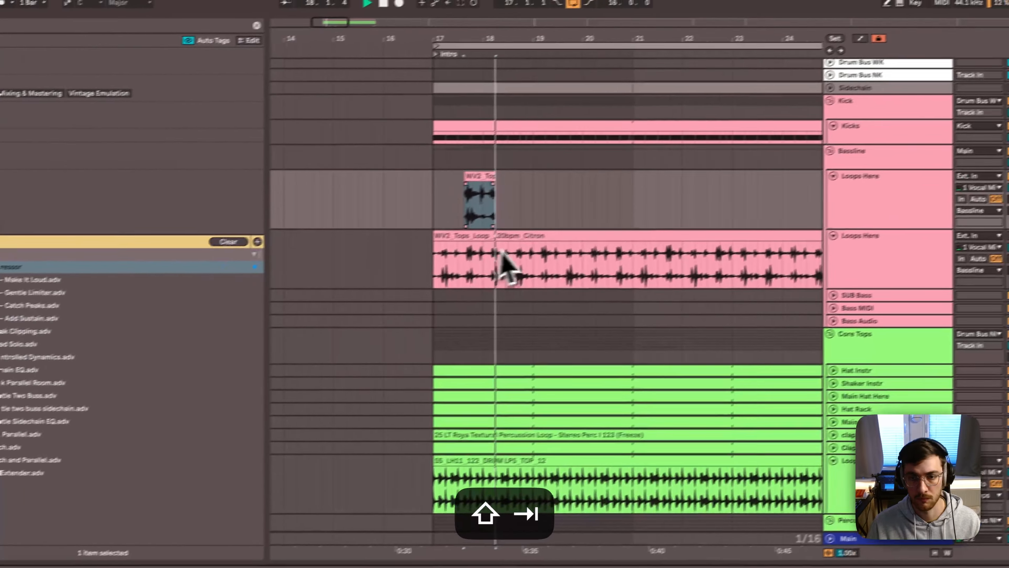
pyautogui.click(701, 63)
pyautogui.scroll(-3, 855, 207)
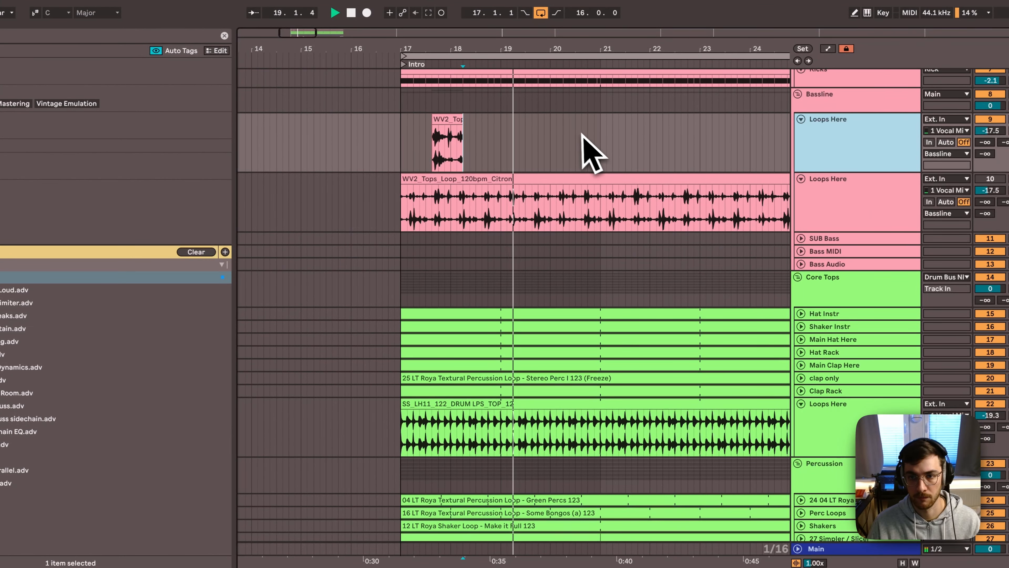
pyautogui.rightClick(601, 140)
pyautogui.click(697, 302)
pyautogui.moveTo(594, 158); pyautogui.dragTo(390, 152)
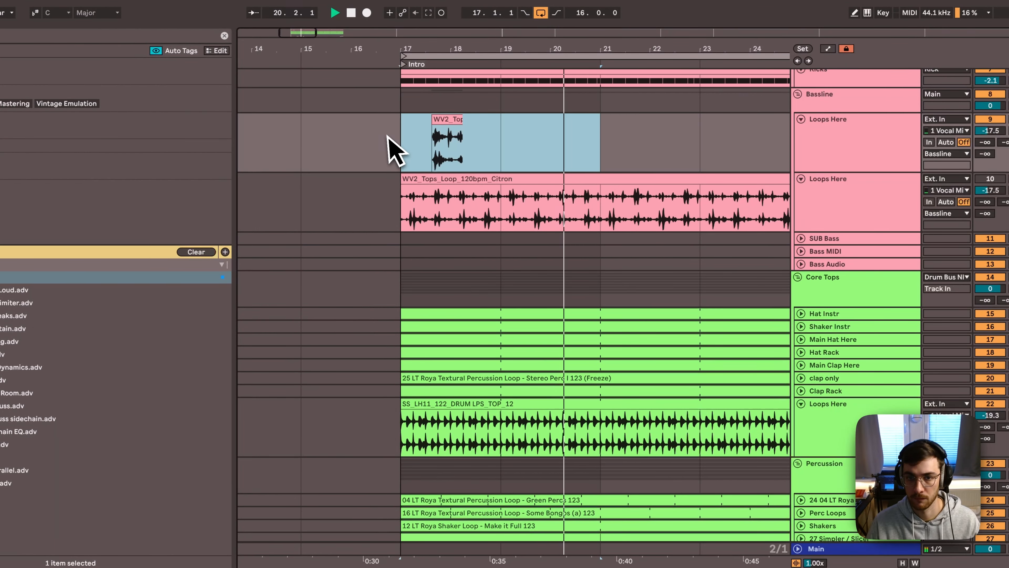
pyautogui.press('super+d')
pyautogui.moveTo(605, 51); pyautogui.dragTo(468, 51)
pyautogui.press('super+d')
pyautogui.press('space')
pyautogui.press('super+z')
pyautogui.press('super+z')
# Consolidate bars 17 to 19 of the upper Loops Here track into one clip, duplicate it once and play it back
pyautogui.click(339, 133)
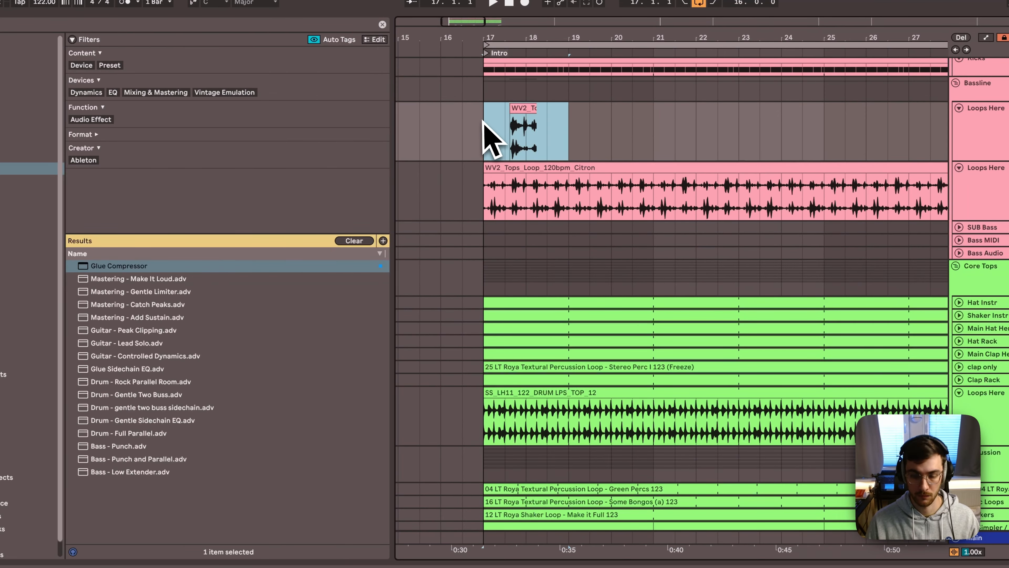
pyautogui.press('super+j')
pyautogui.press('super+d')
pyautogui.press('space')
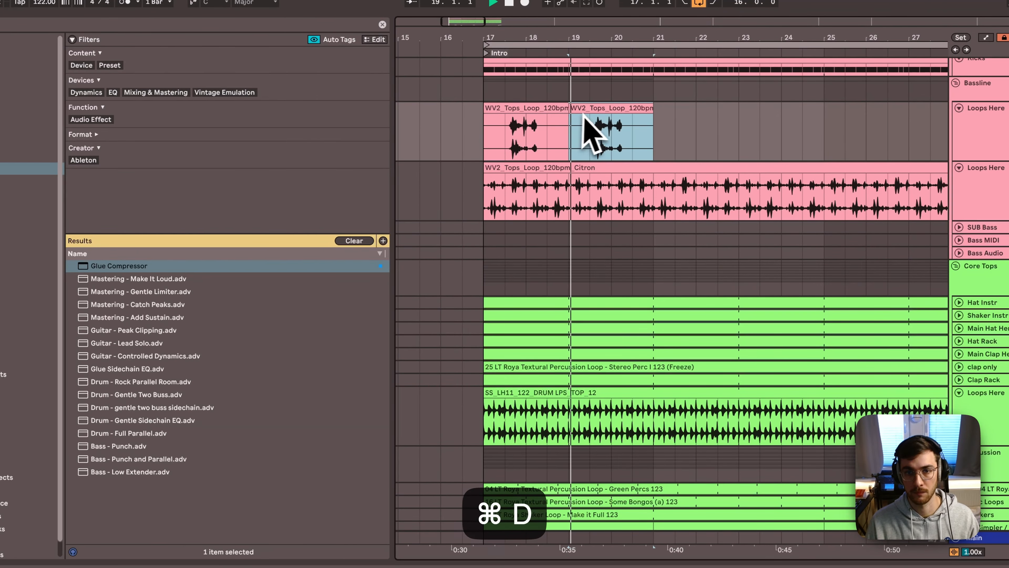
# Select both consolidated clips and transpose them by +6 semitones
pyautogui.click(530, 108)
pyautogui.moveTo(627, 40); pyautogui.dragTo(628, 37)
pyautogui.doubleClick(590, 108)
pyautogui.keyDown('shift'); pyautogui.click(619, 107); pyautogui.keyUp('shift')
pyautogui.moveTo(187, 346); pyautogui.dragTo(187, 337)
# Set both clips to Beats warp mode with transient looping off and a transient envelope of 49
pyautogui.click(138, 268)
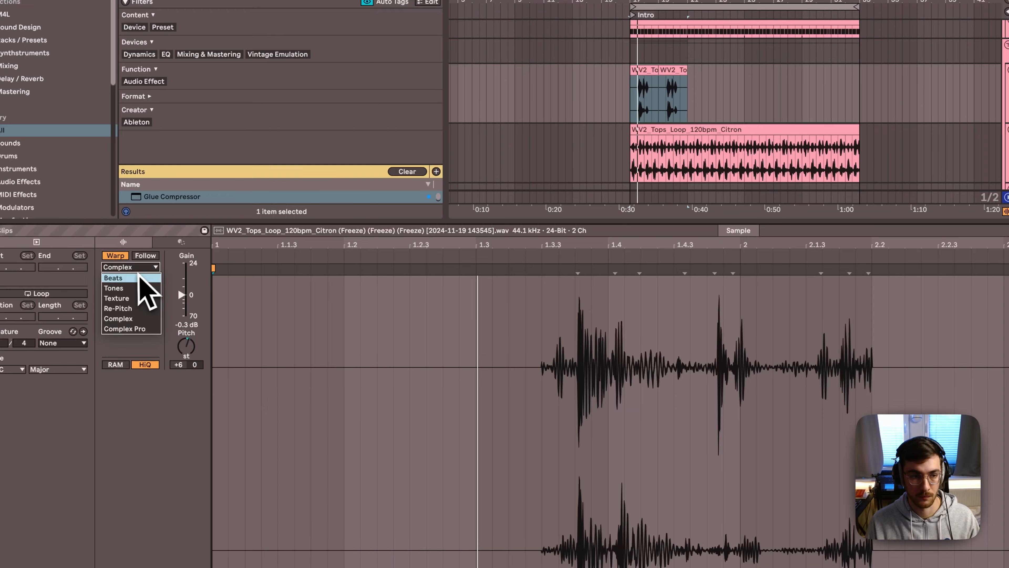
pyautogui.click(139, 277)
pyautogui.click(115, 297)
pyautogui.click(115, 308)
pyautogui.moveTo(145, 297); pyautogui.dragTo(147, 300)
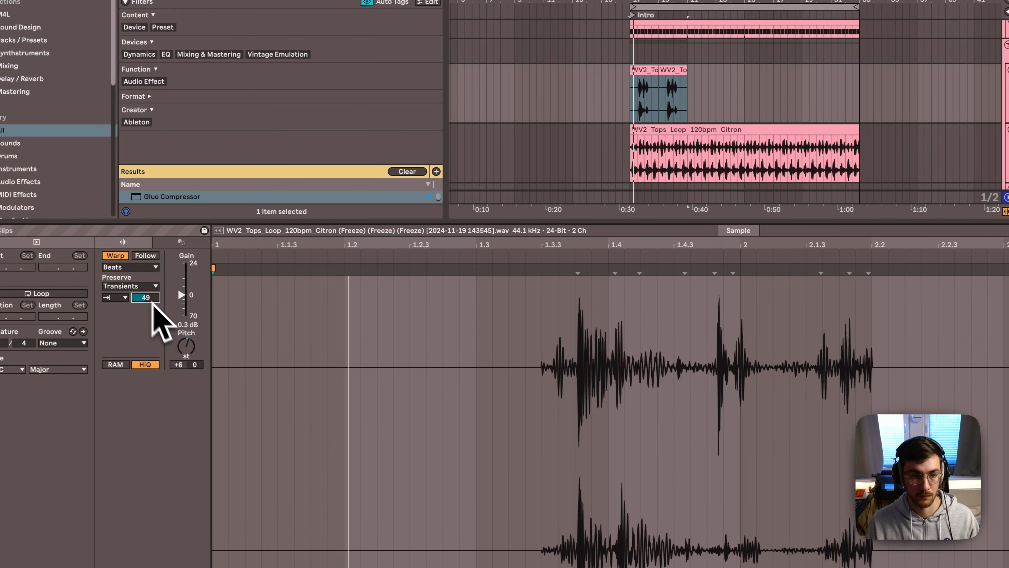
# Duplicate the pair of clips repeatedly until they fill the track up to bar 33
pyautogui.press('super+d')
pyautogui.press('super+d')
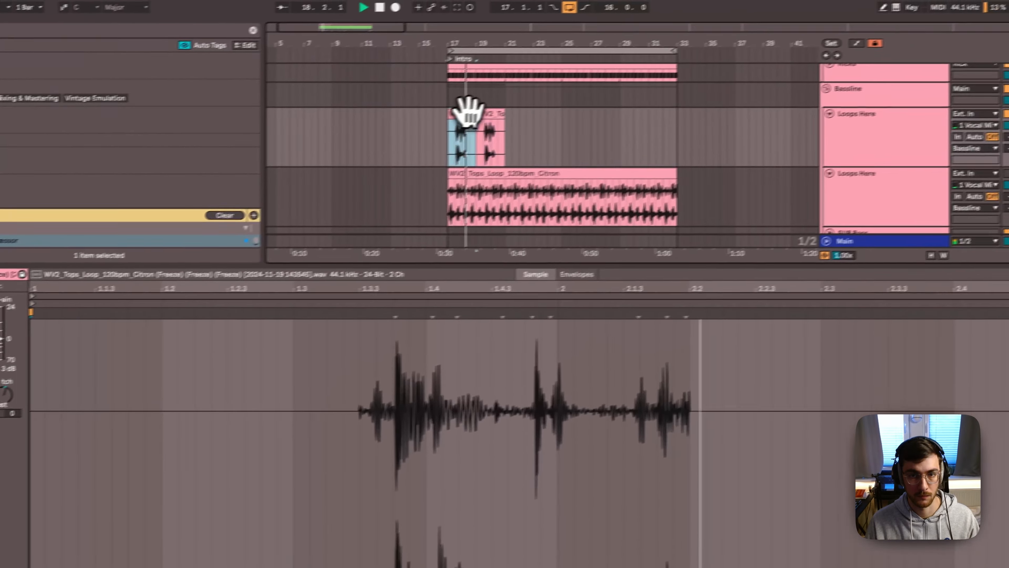
pyautogui.press('super+d')
# Add a Utility to the upper Loops Here track, briefly mute it for comparison and switch it to mono
pyautogui.click(846, 155)
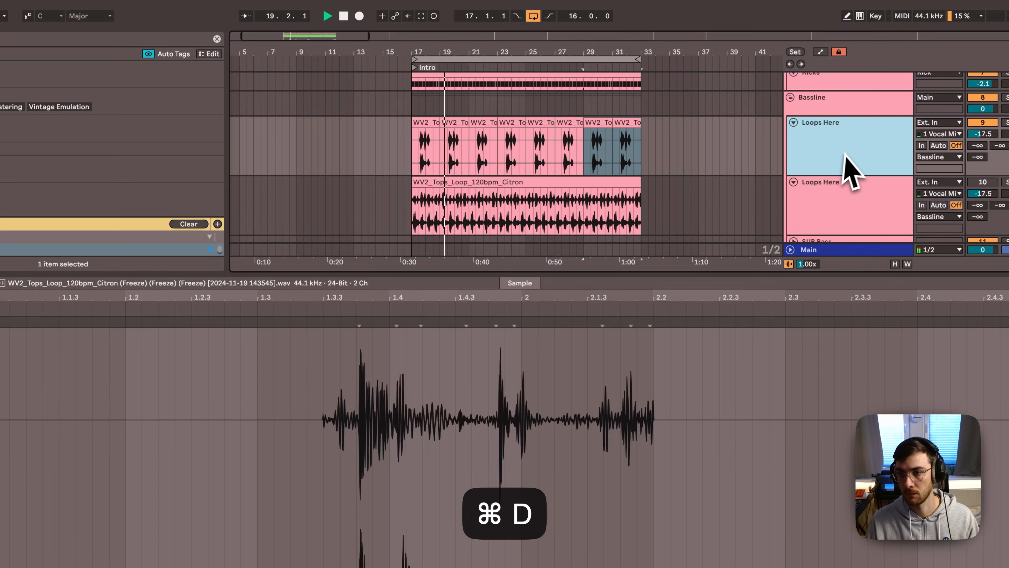
pyautogui.hotkey('shift', 'Tab')
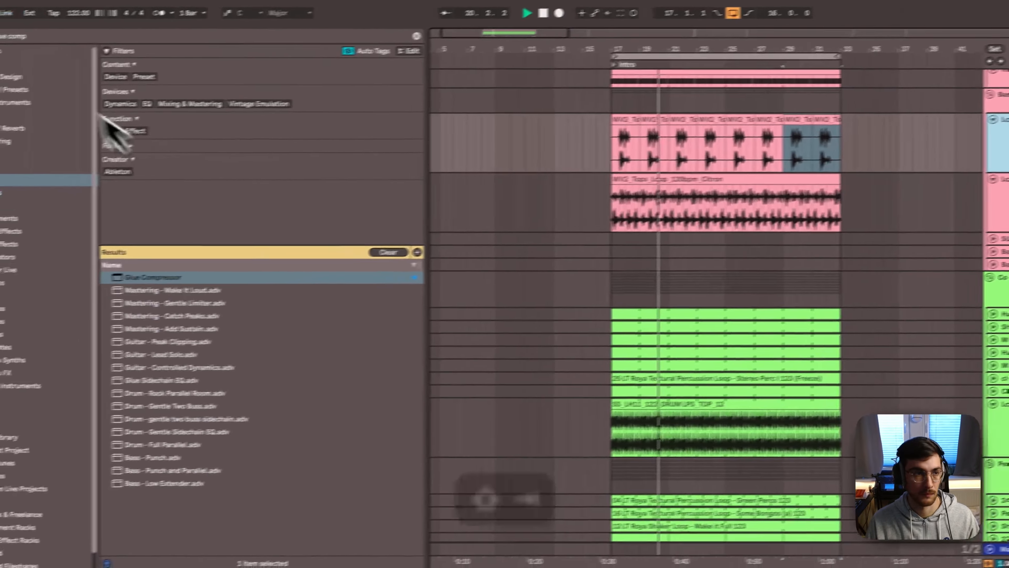
pyautogui.doubleClick(92, 22)
pyautogui.press('super+a')
pyautogui.write('util')
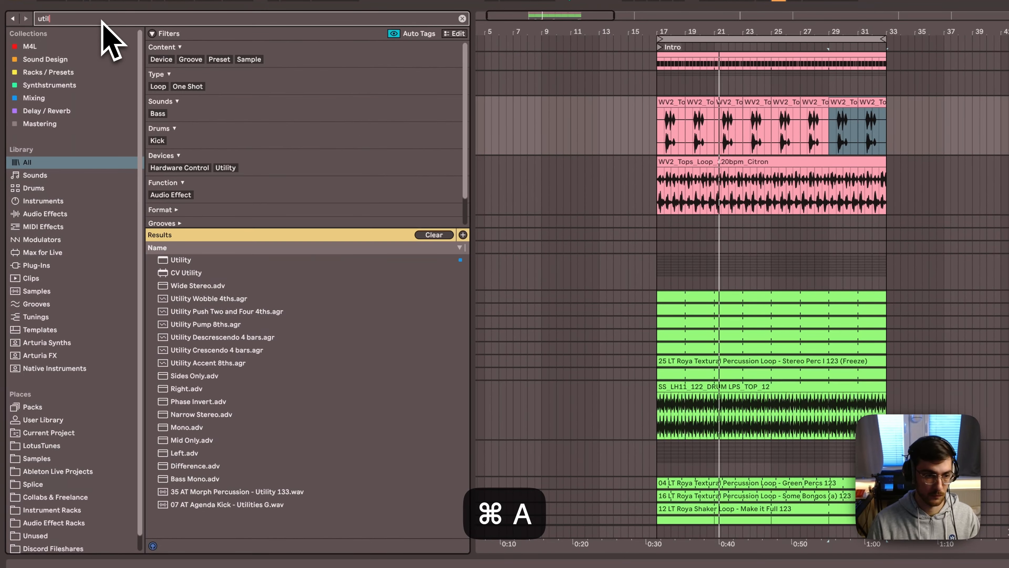
pyautogui.doubleClick(180, 260)
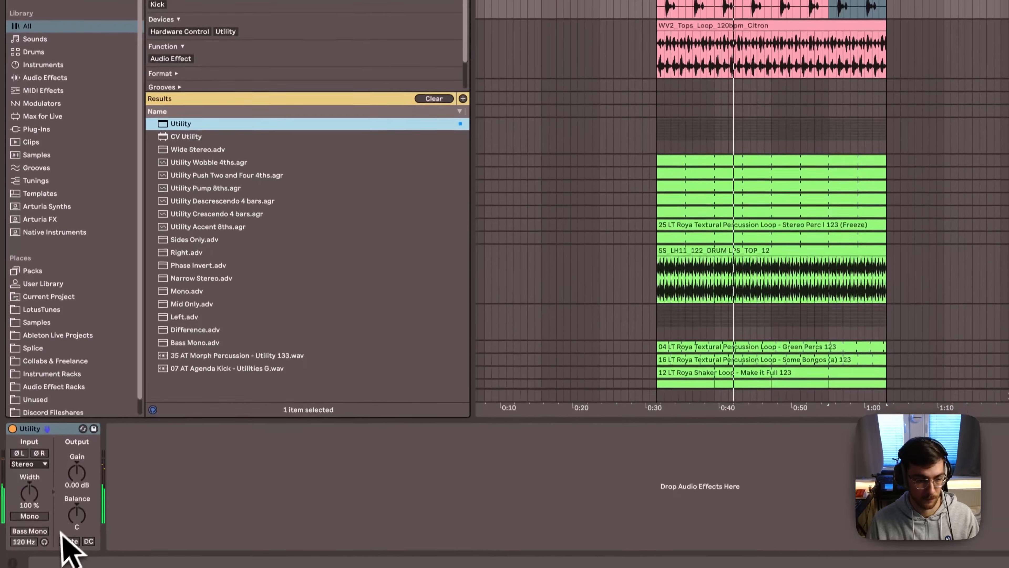
pyautogui.click(70, 534)
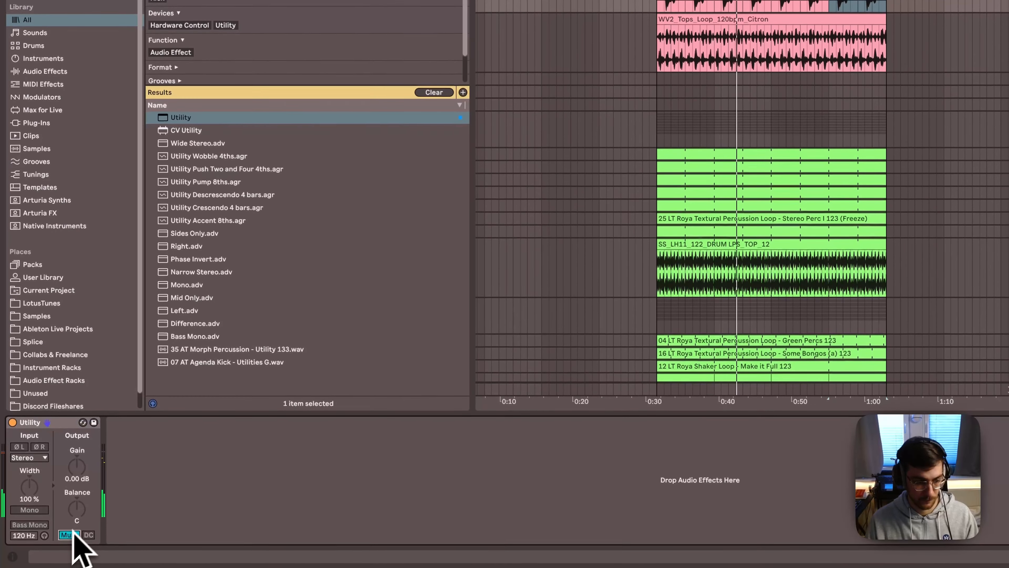
pyautogui.click(71, 534)
pyautogui.click(32, 509)
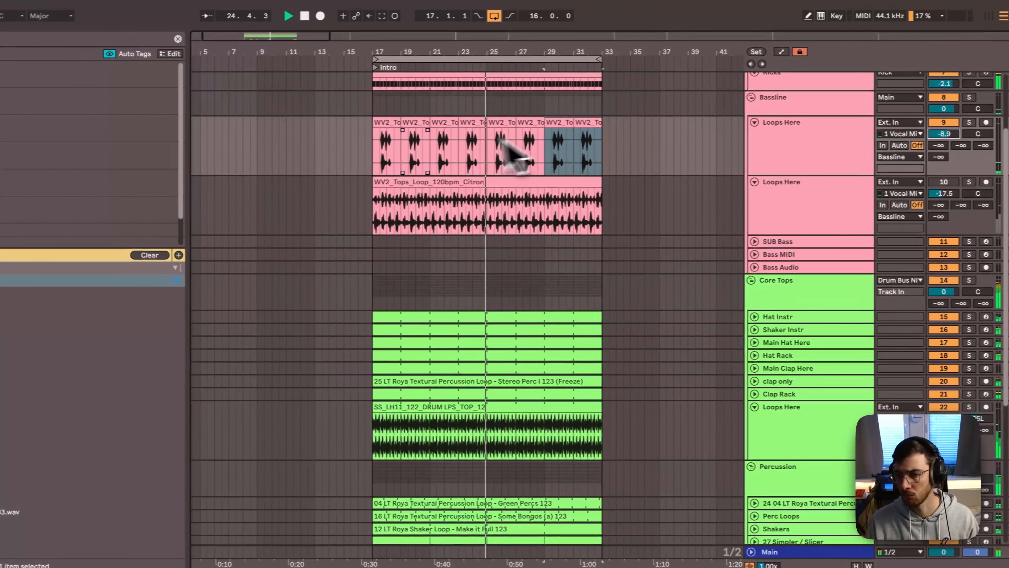
# Cut the second, fourth, sixth and eighth clips from the upper Loops Here track
pyautogui.click(378, 154)
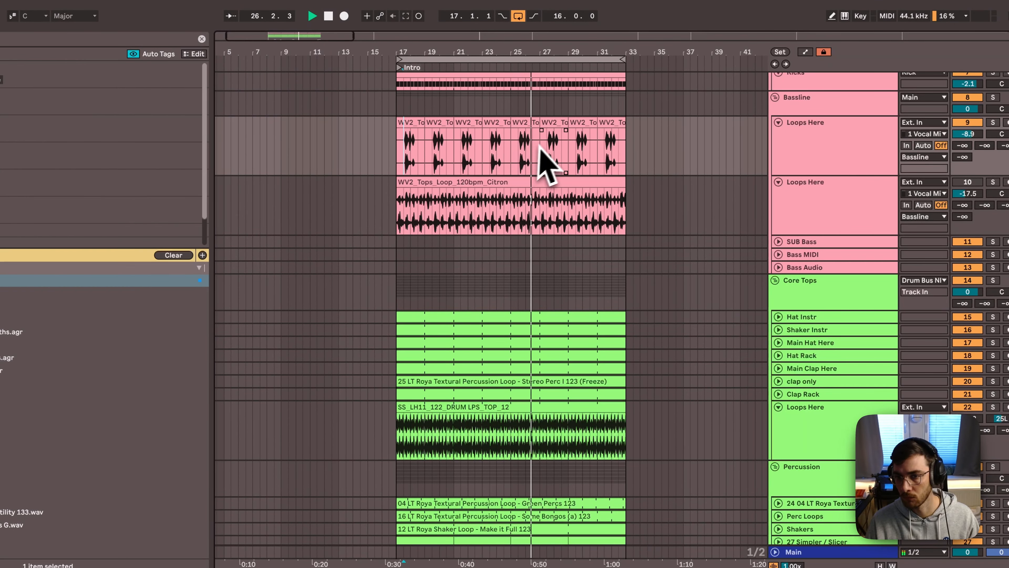
pyautogui.click(525, 131)
pyautogui.scroll(-2, 838, 175)
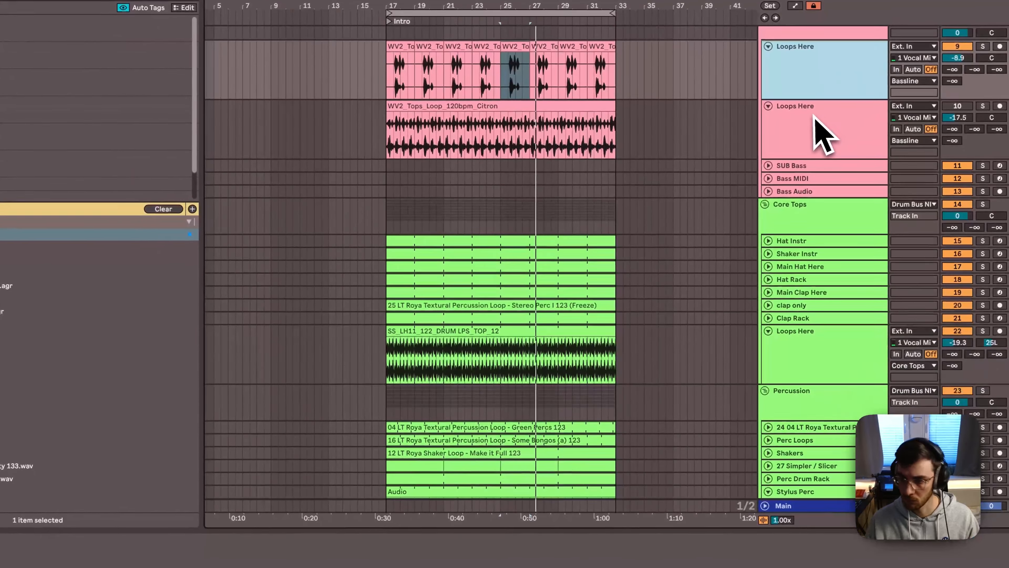
pyautogui.moveTo(816, 93); pyautogui.dragTo(482, 78)
pyautogui.click(432, 46)
pyautogui.press('super+x')
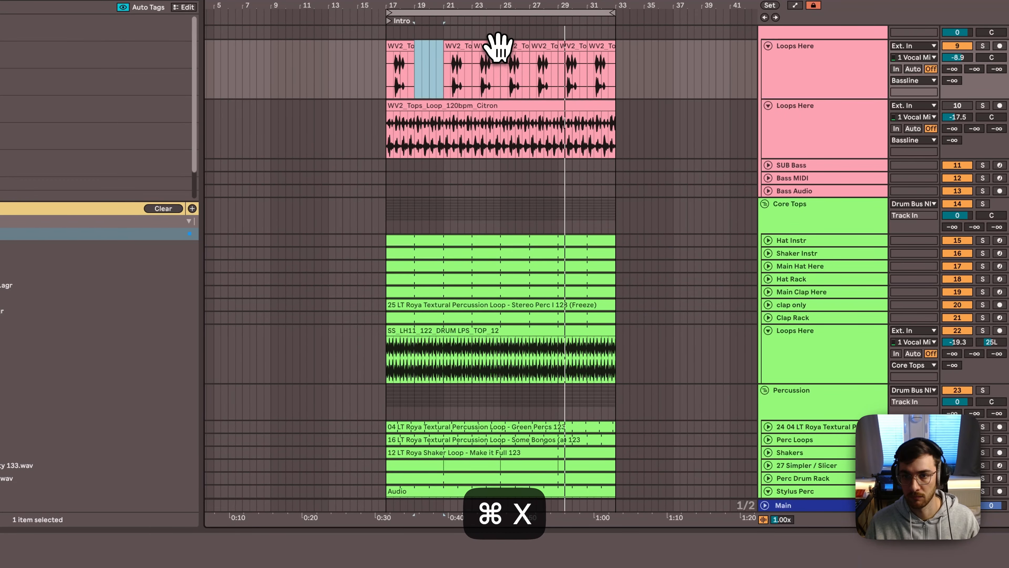
pyautogui.click(491, 46)
pyautogui.press('super+x')
pyautogui.click(544, 46)
pyautogui.press('super+x')
pyautogui.click(596, 43)
pyautogui.press('super+x')
# Move the edited Loops Here track into the FX group, apply the group's color to its tracks and clips, and restart playback
pyautogui.moveTo(822, 90); pyautogui.dragTo(772, 511)
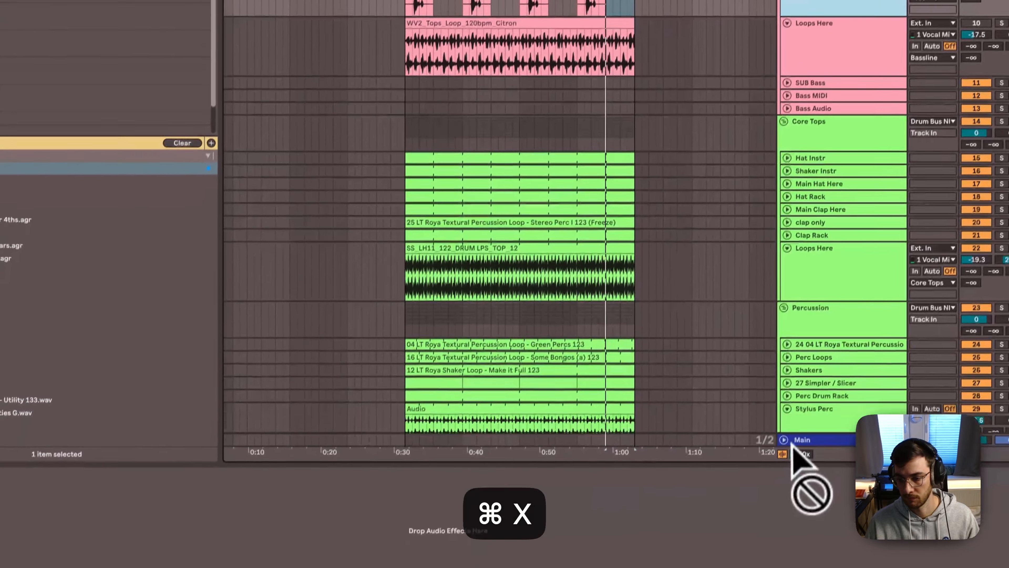
pyautogui.moveTo(792, 445); pyautogui.dragTo(815, 360)
pyautogui.rightClick(819, 364)
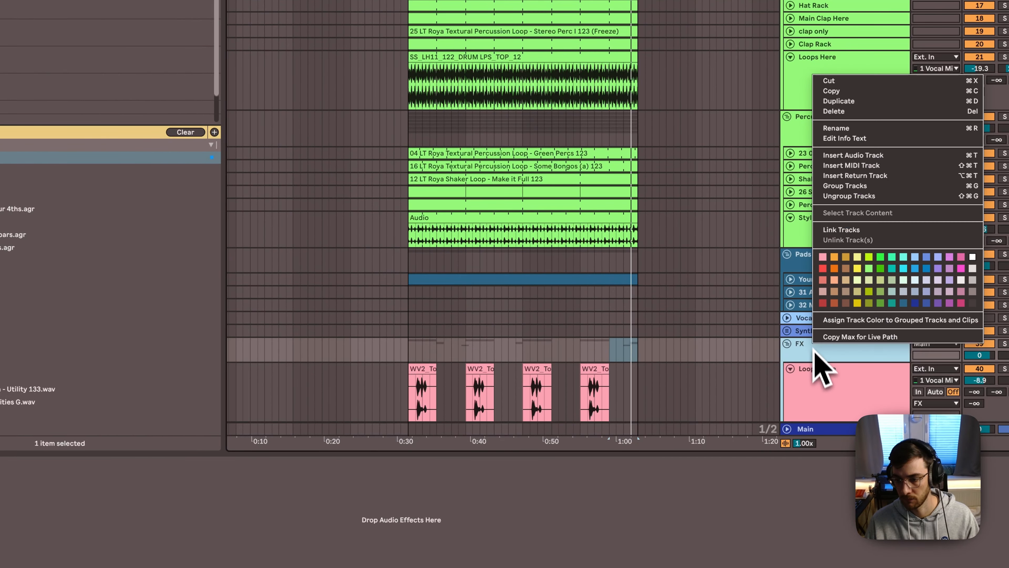
pyautogui.click(844, 319)
pyautogui.scroll(-3, 700, 297)
pyautogui.press('space')
# Optimize the arrangement height so all tracks get an even height
pyautogui.click(811, 253)
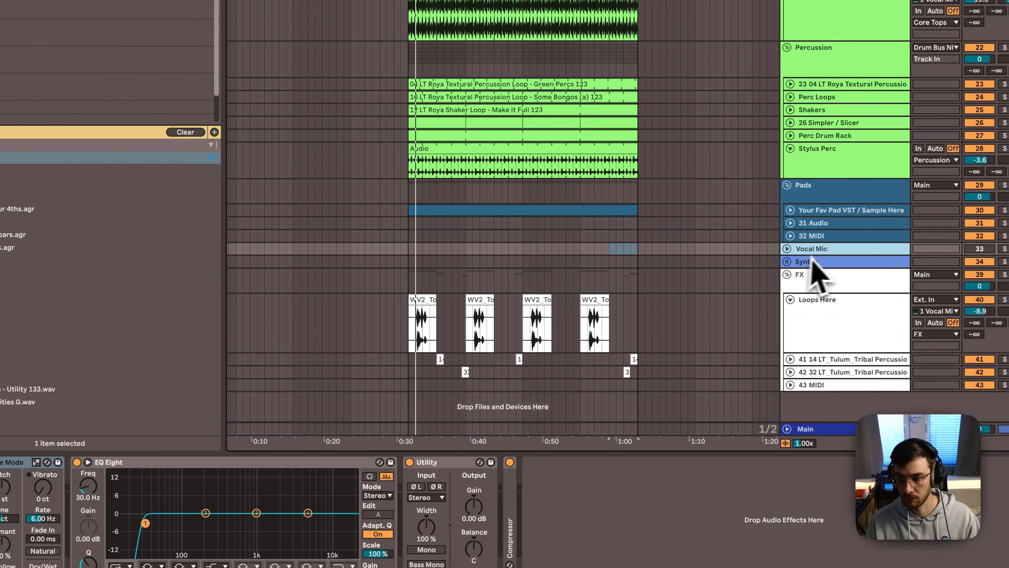
pyautogui.press('h')
pyautogui.scroll(3, 816, 268)
pyautogui.scroll(5, 462, 271)
pyautogui.scroll(-7, 462, 356)
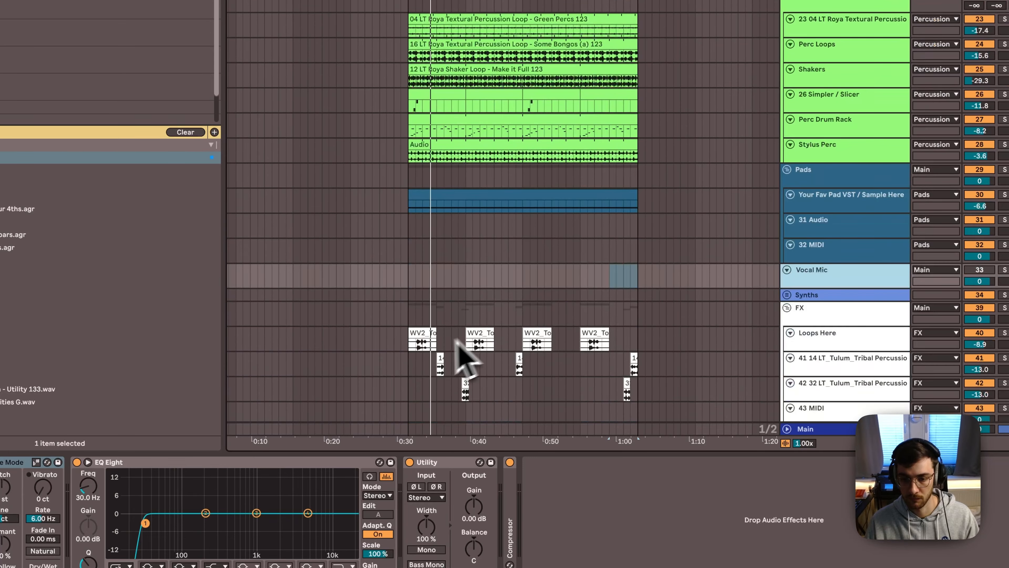
# Delete the Loops Here track from the FX group
pyautogui.click(417, 336)
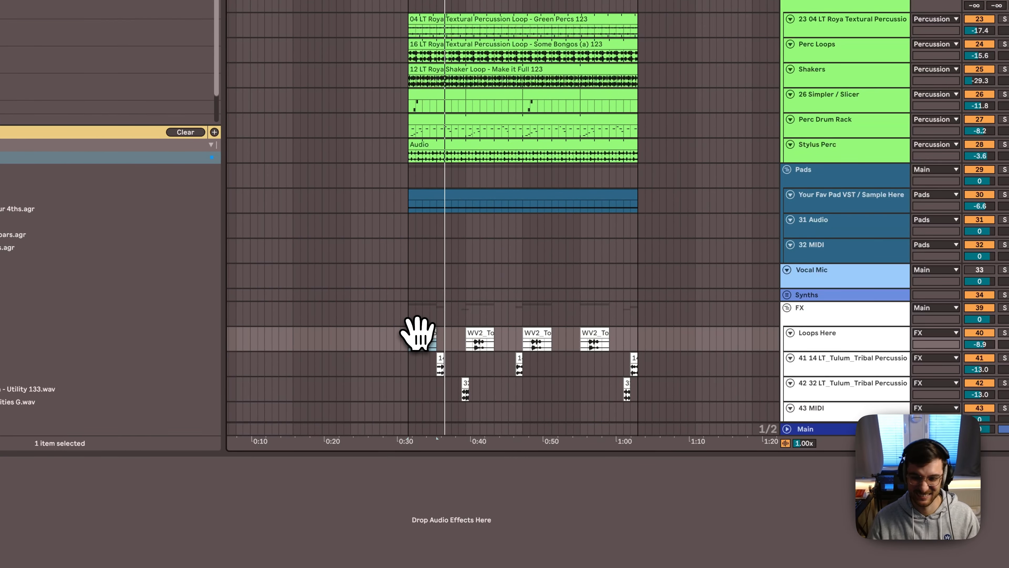
pyautogui.click(838, 342)
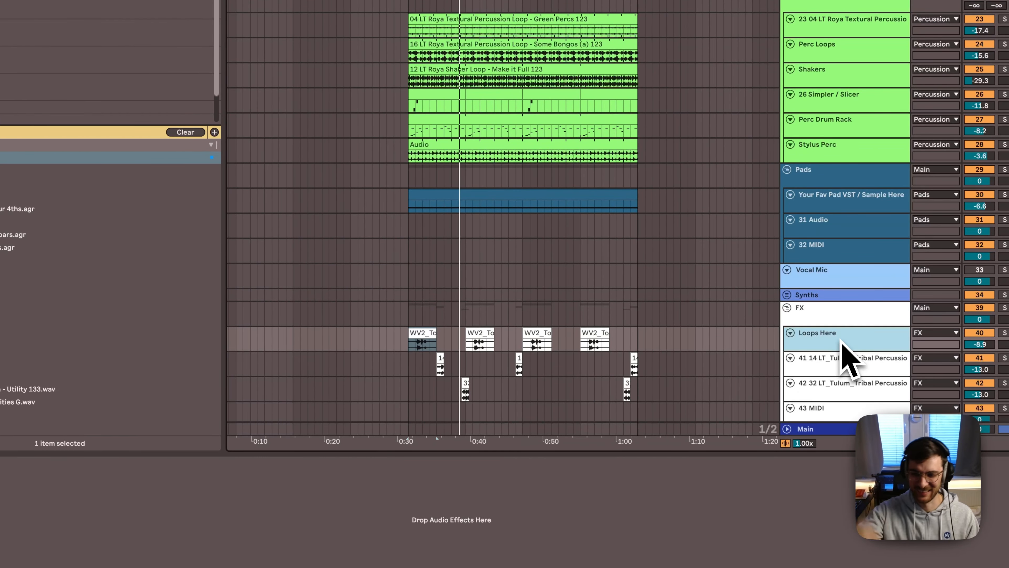
pyautogui.press('BackSpace')
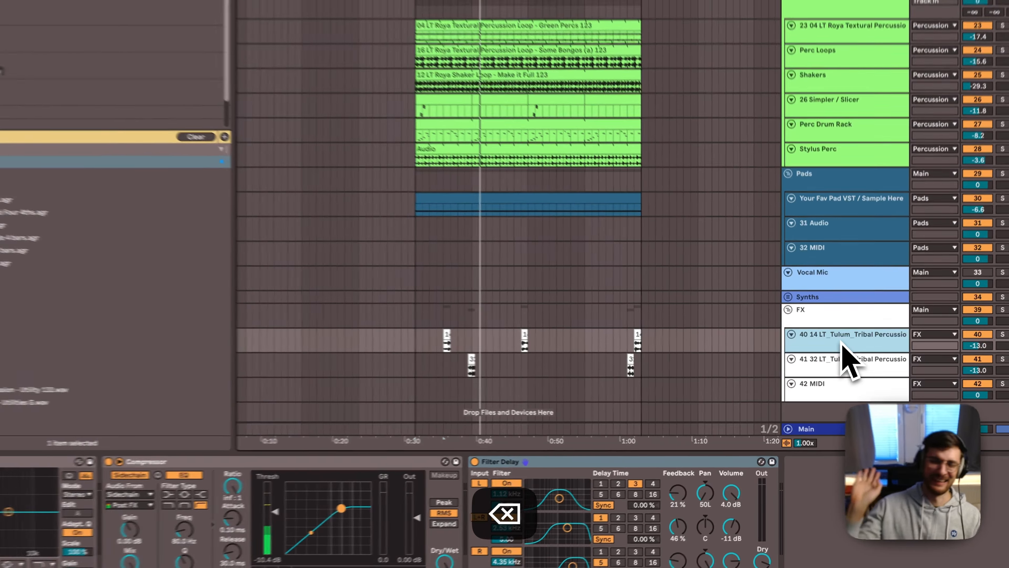
# Save the Live set, clear the browser search and select the remaining Loops Here track in the Bassline group
pyautogui.scroll(10, 726, 300)
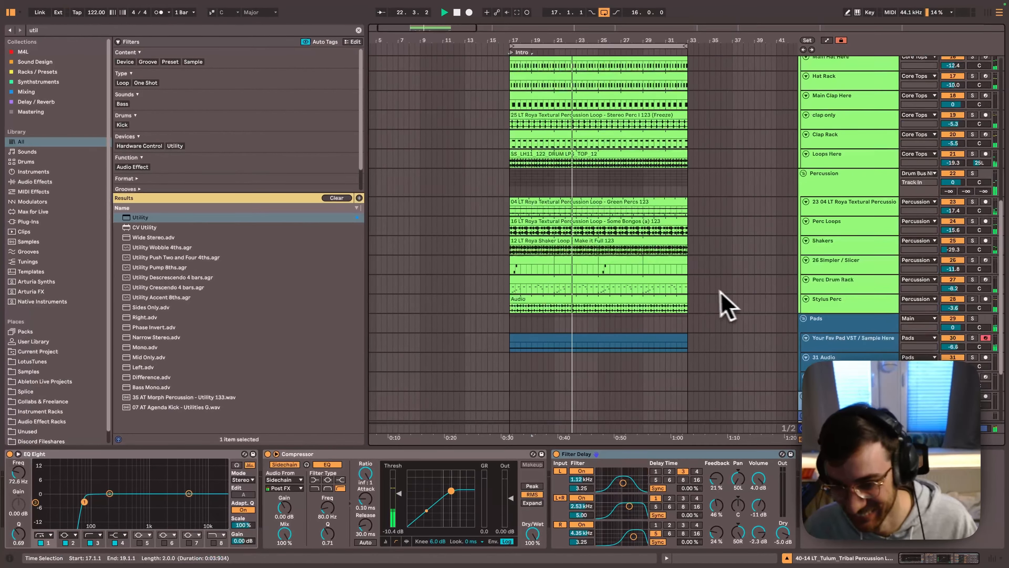
pyautogui.press('super+s')
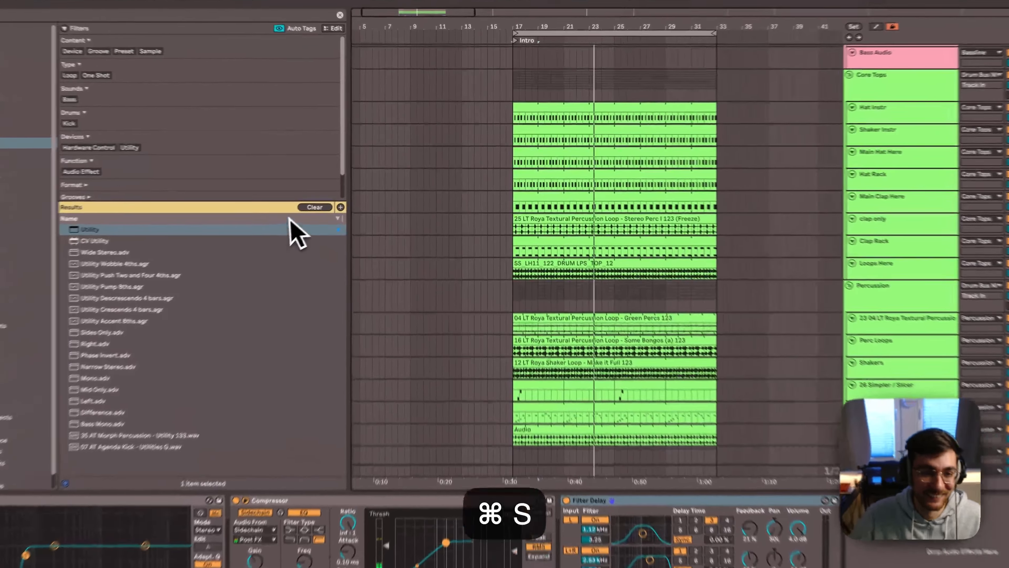
pyautogui.click(337, 198)
pyautogui.scroll(10, 628, 227)
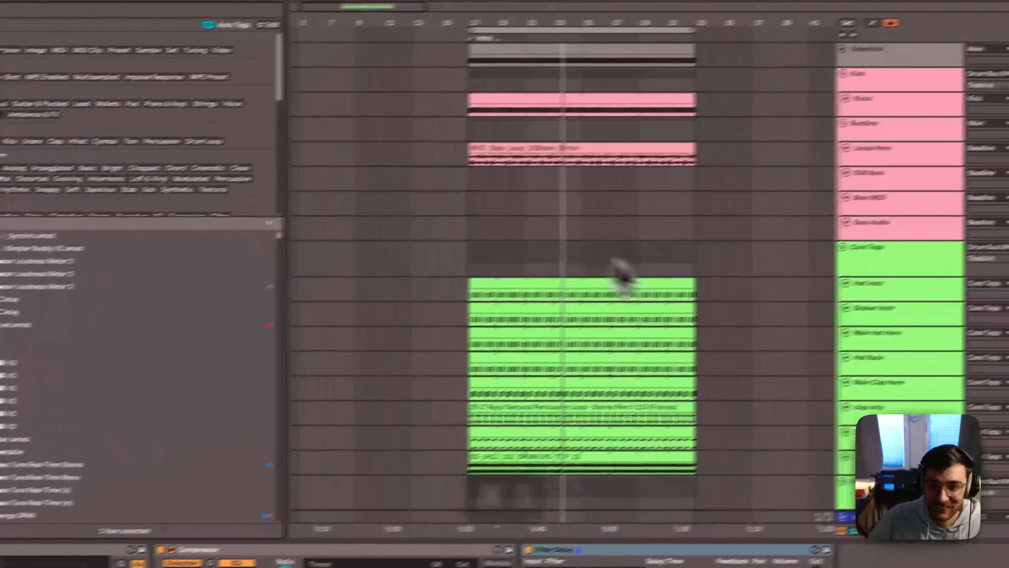
pyautogui.click(841, 216)
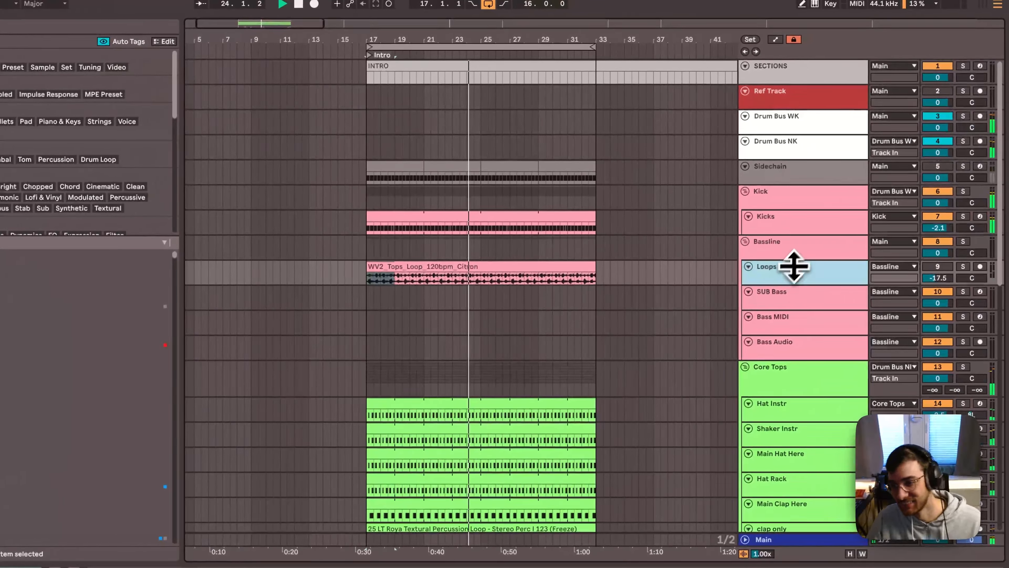
# Arm the SUB Bass track, capture the played bass notes as a MIDI clip and open it for editing
pyautogui.click(781, 296)
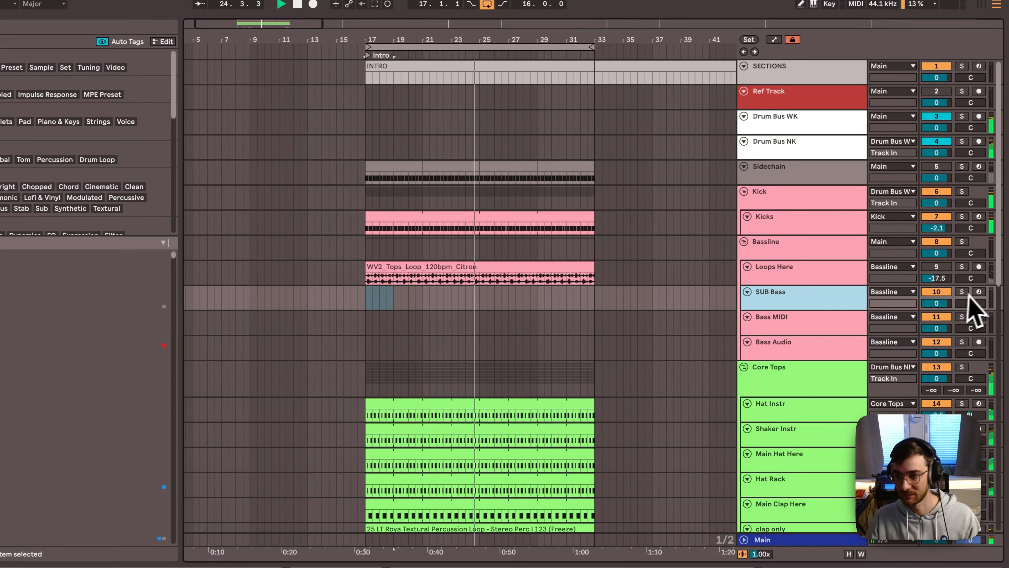
pyautogui.click(979, 292)
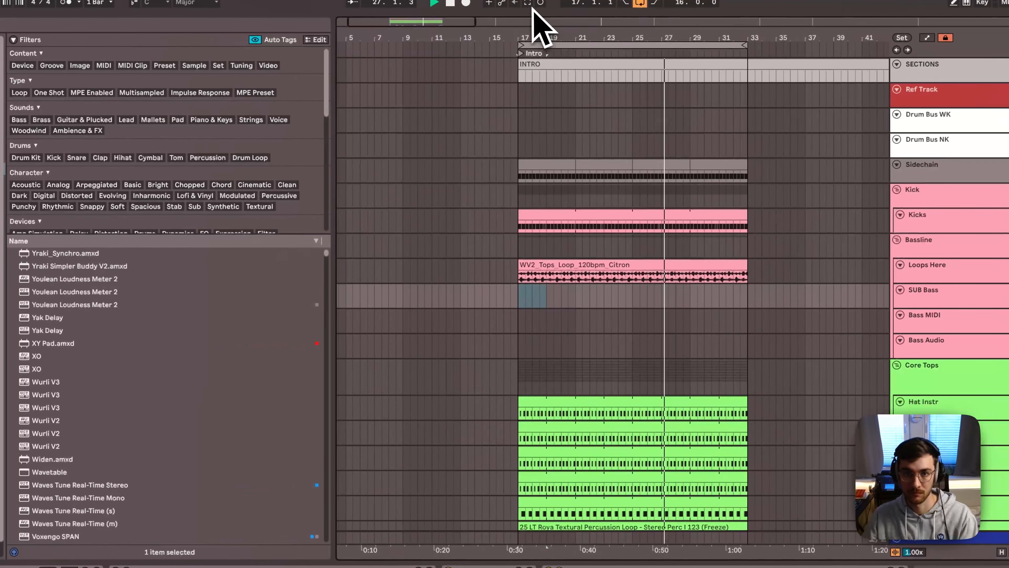
pyautogui.click(530, 4)
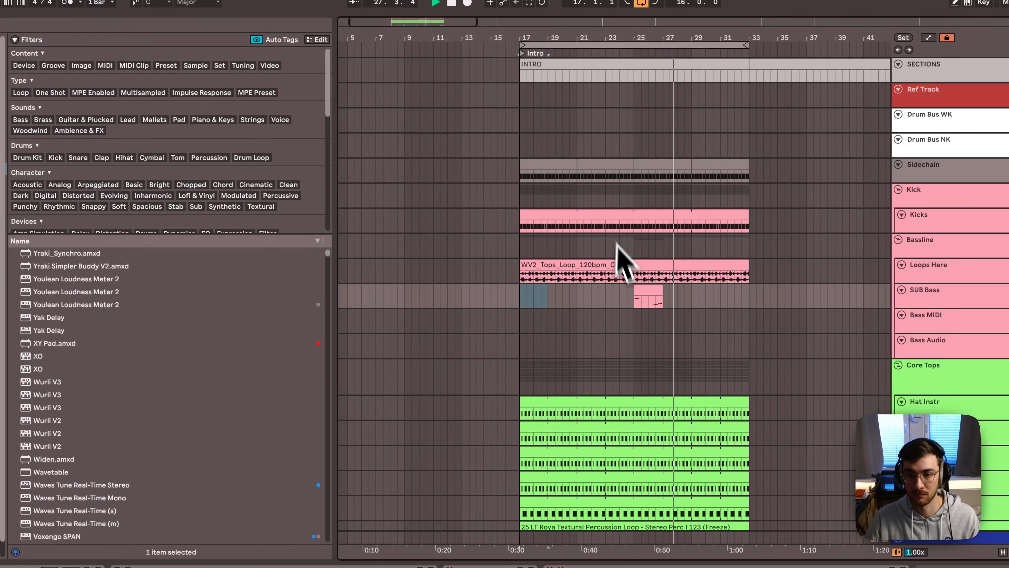
pyautogui.click(637, 291)
pyautogui.moveTo(635, 290); pyautogui.dragTo(643, 291)
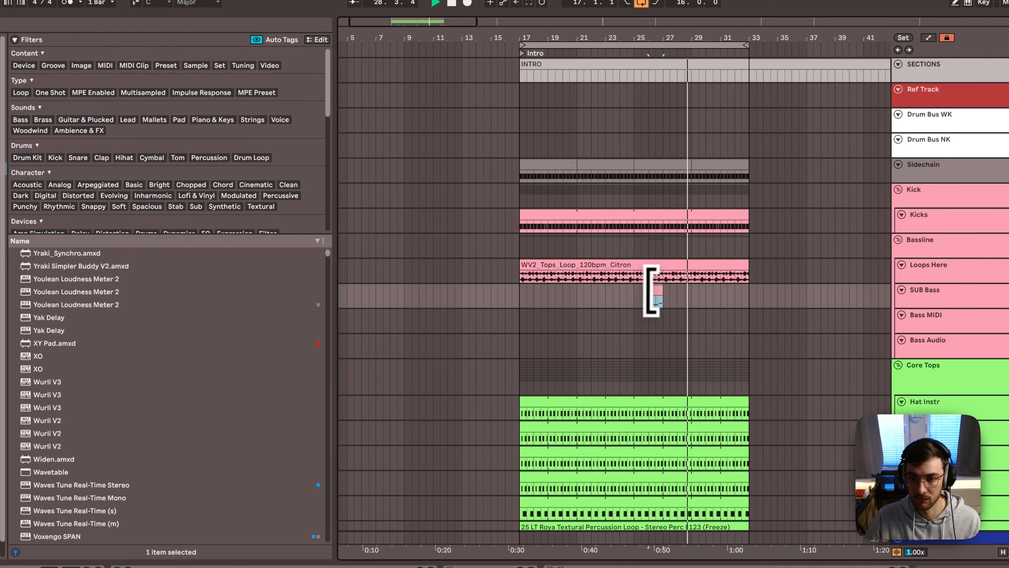
pyautogui.doubleClick(641, 294)
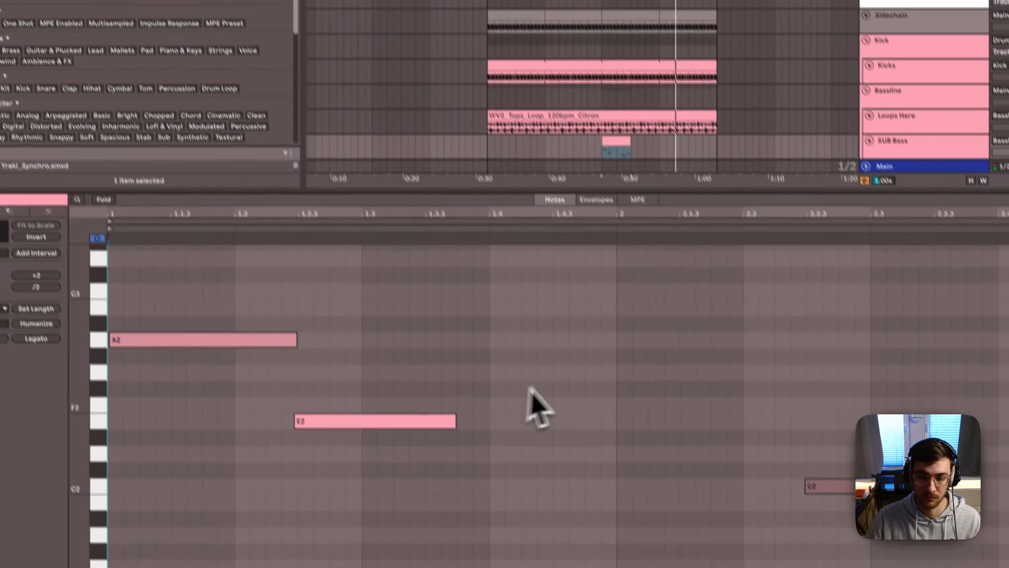
# Try a copy of the last D2 bass note raised to E2 and cut it
pyautogui.scroll(-3, 568, 453)
pyautogui.press('space')
pyautogui.moveTo(945, 310); pyautogui.dragTo(894, 352)
pyautogui.scroll(2, 930, 348)
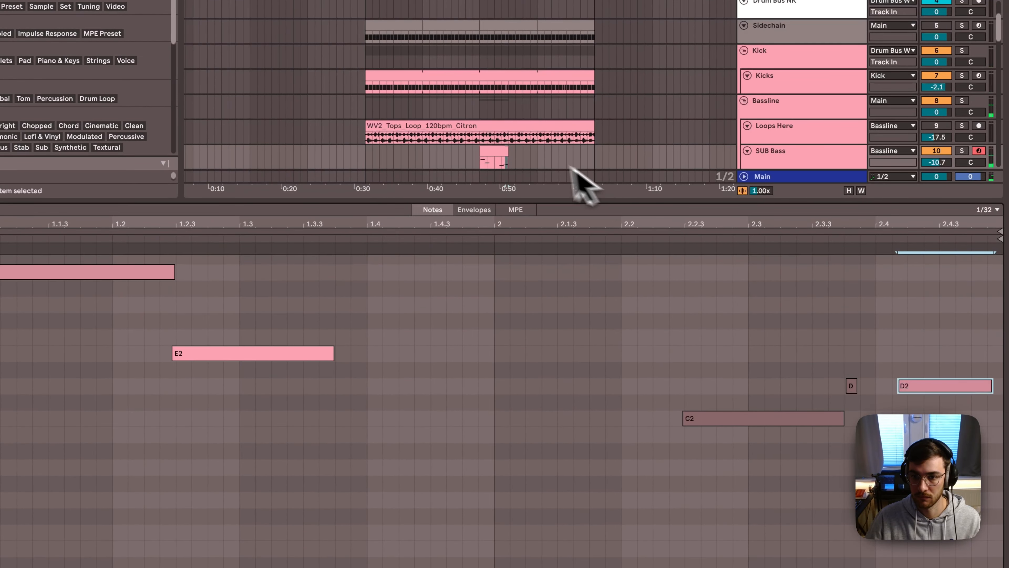
pyautogui.moveTo(932, 385); pyautogui.dragTo(930, 358)
pyautogui.press('super+x')
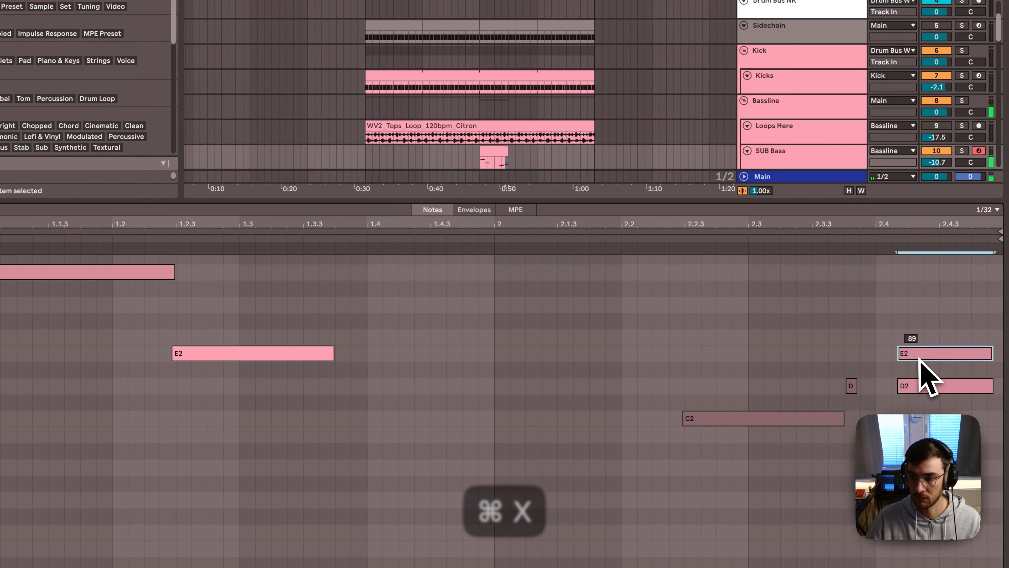
# Turn on the scale setting and set it to E Minor
pyautogui.hotkey('shift', 'Tab')
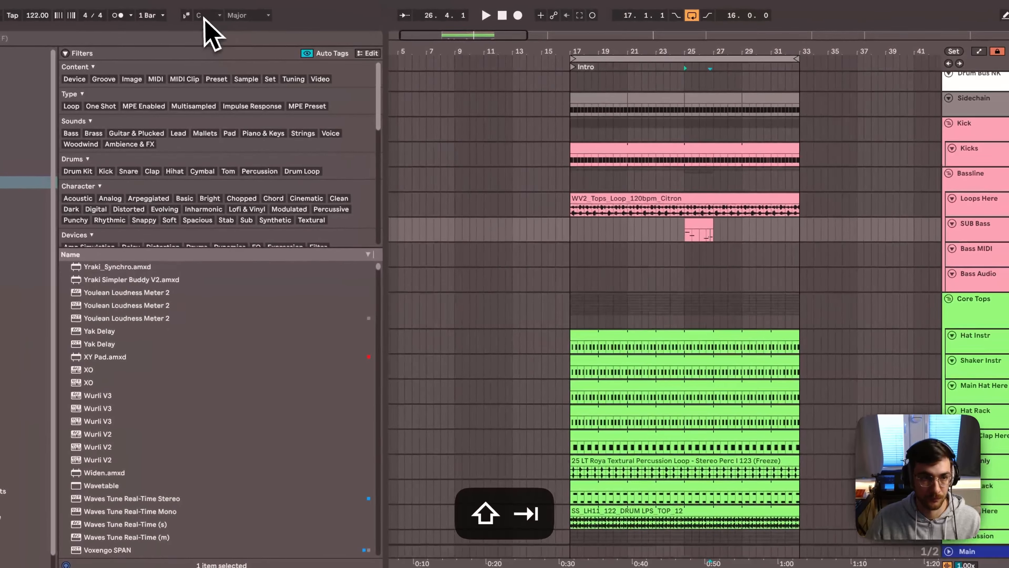
pyautogui.click(170, 11)
pyautogui.click(169, 11)
pyautogui.click(170, 11)
pyautogui.click(185, 11)
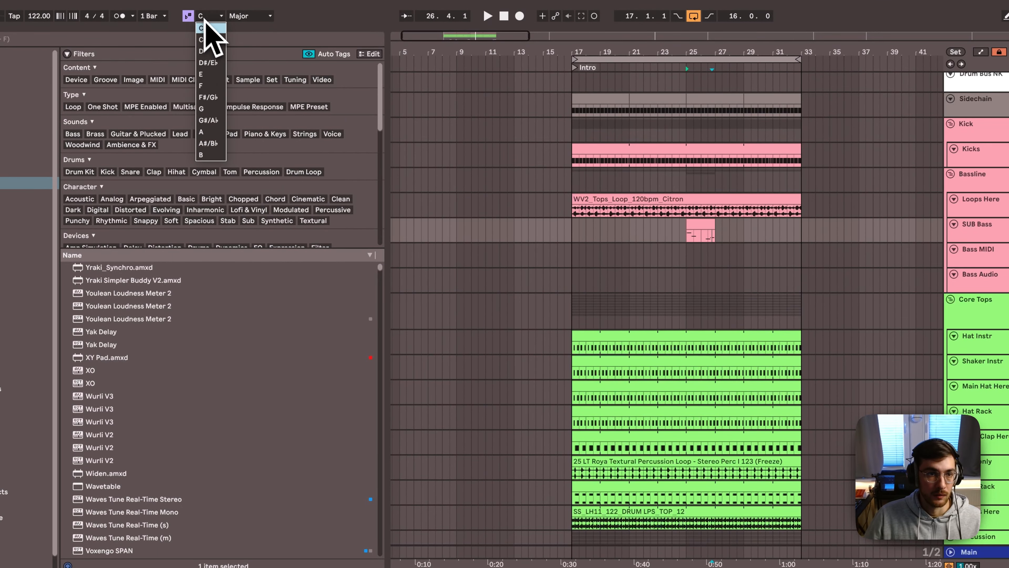
pyautogui.click(202, 75)
pyautogui.click(243, 16)
pyautogui.click(244, 40)
# Reopen the SUB Bass clip and transpose all of its notes down one octave
pyautogui.doubleClick(702, 225)
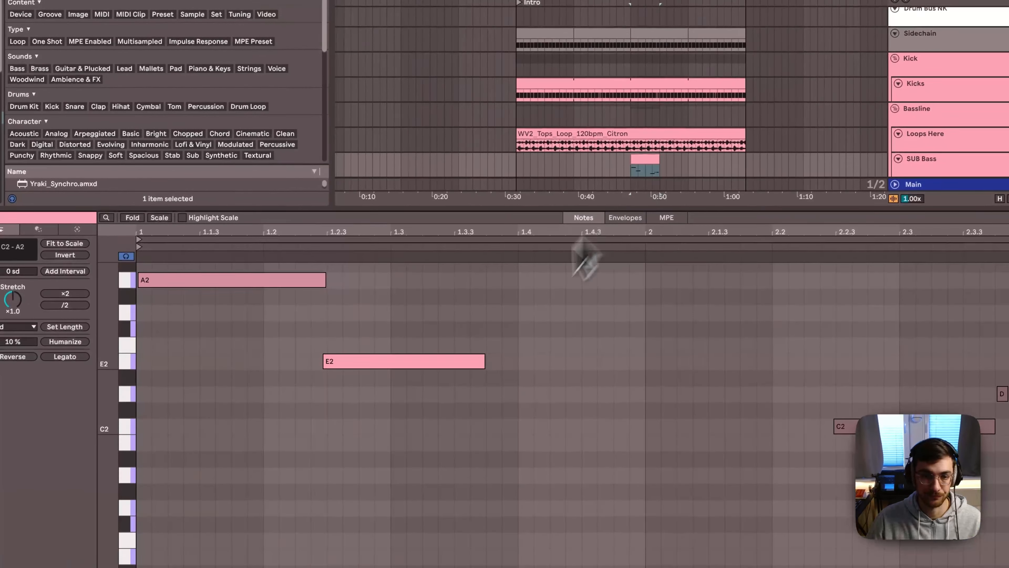
pyautogui.press('super+a')
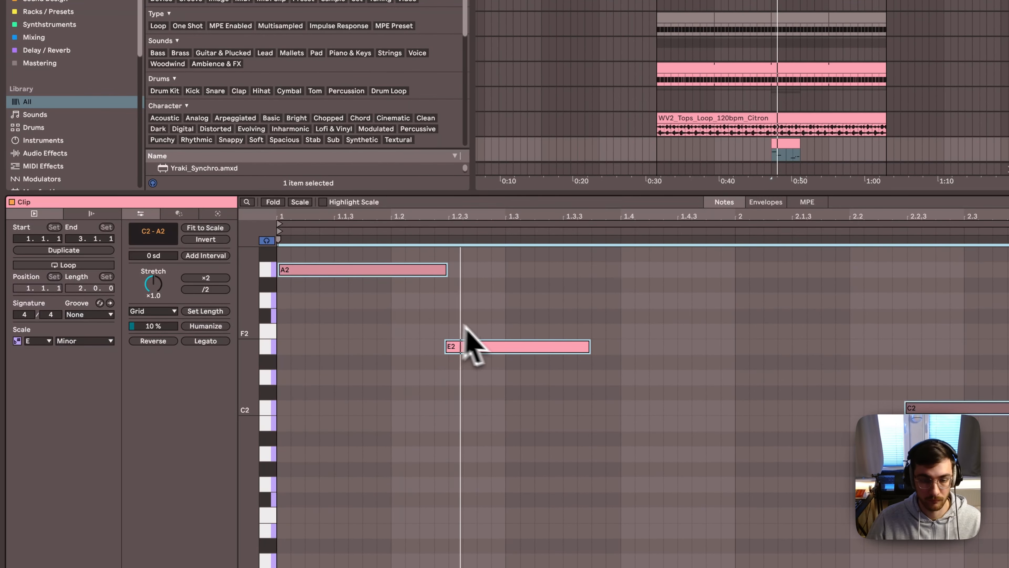
pyautogui.click(564, 327)
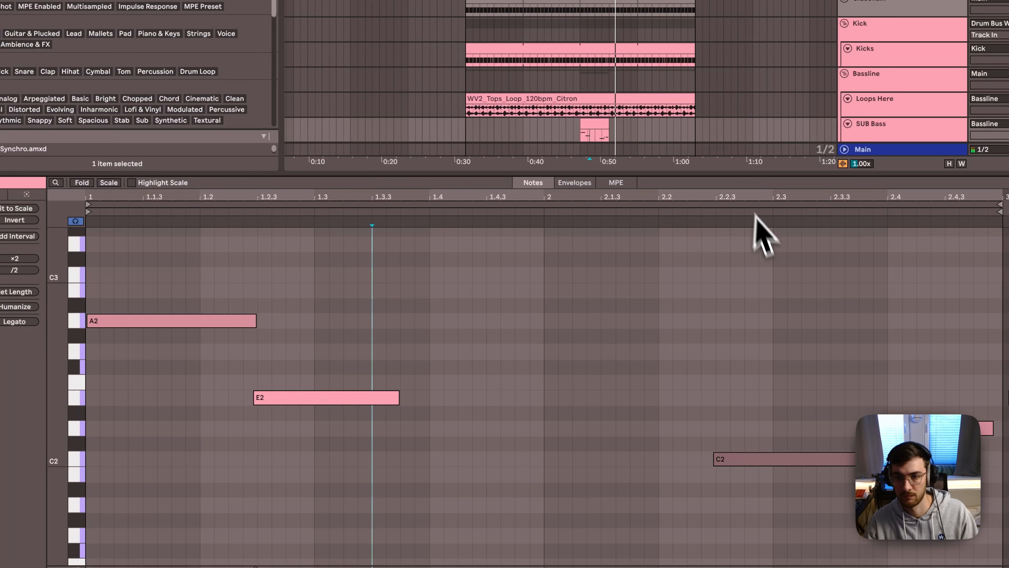
pyautogui.press('super+a')
pyautogui.hotkey('shift', 'Down')
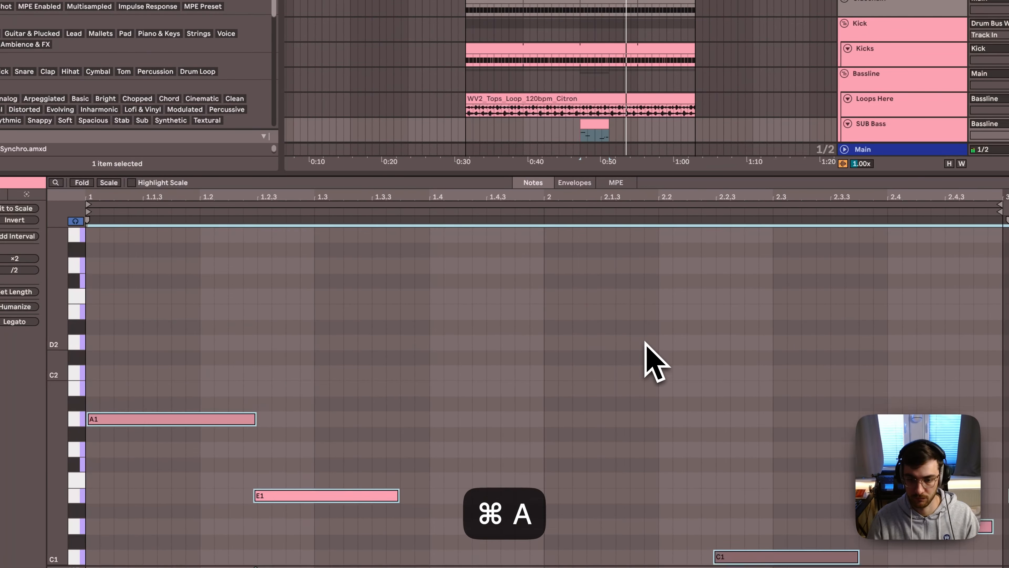
pyautogui.scroll(-3, 658, 354)
pyautogui.click(524, 375)
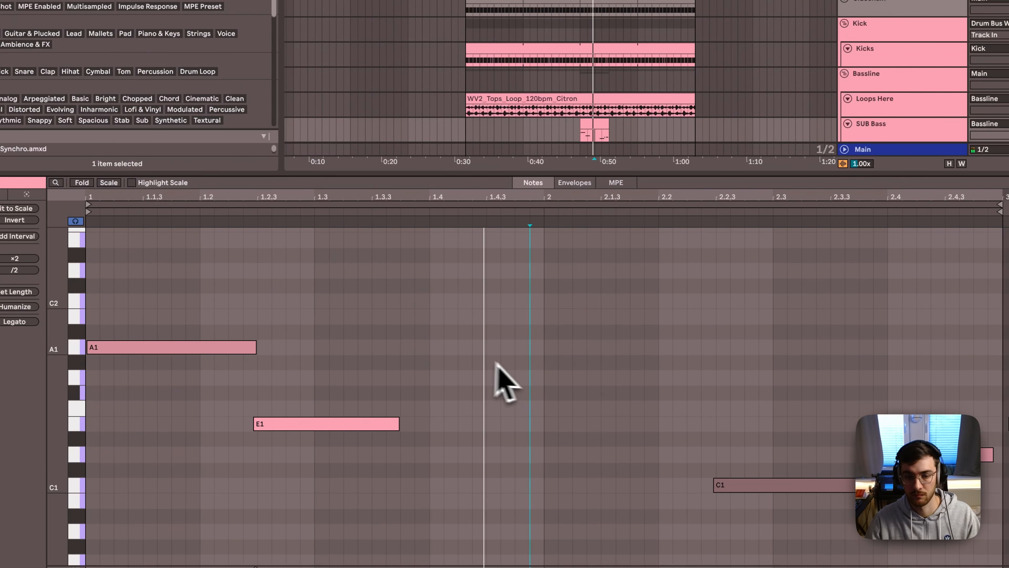
# Raise the second bass note to E2 and the closing C1 and D1 notes by one octave
pyautogui.moveTo(375, 493); pyautogui.dragTo(351, 418)
pyautogui.hotkey('shift', 'Up')
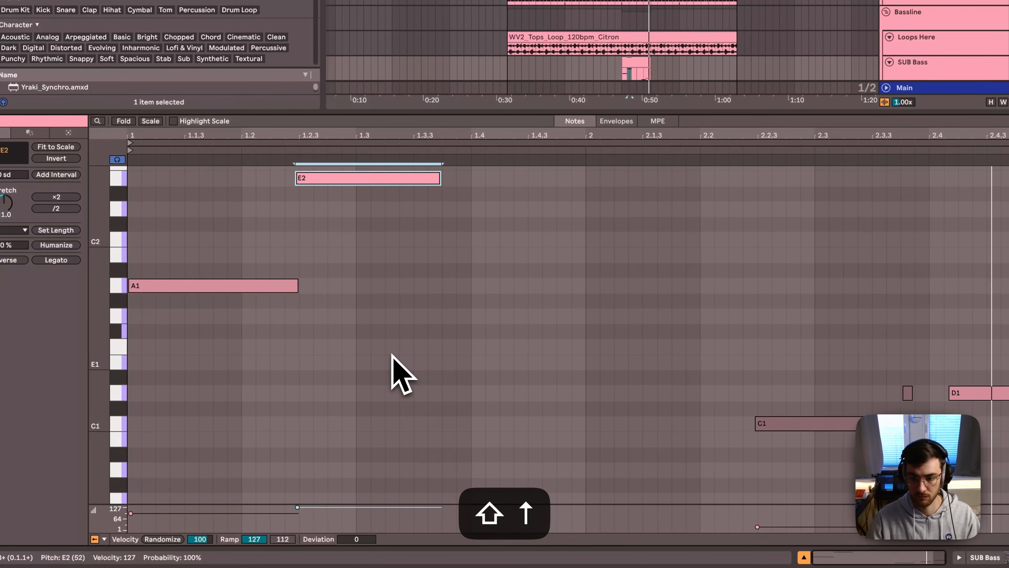
pyautogui.scroll(-3, 736, 416)
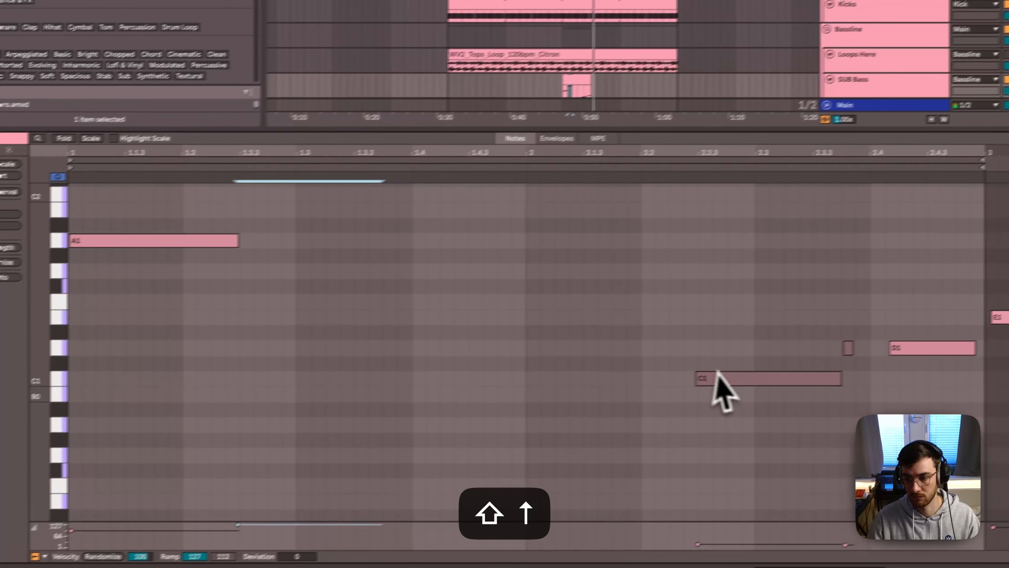
pyautogui.moveTo(750, 399); pyautogui.dragTo(882, 287)
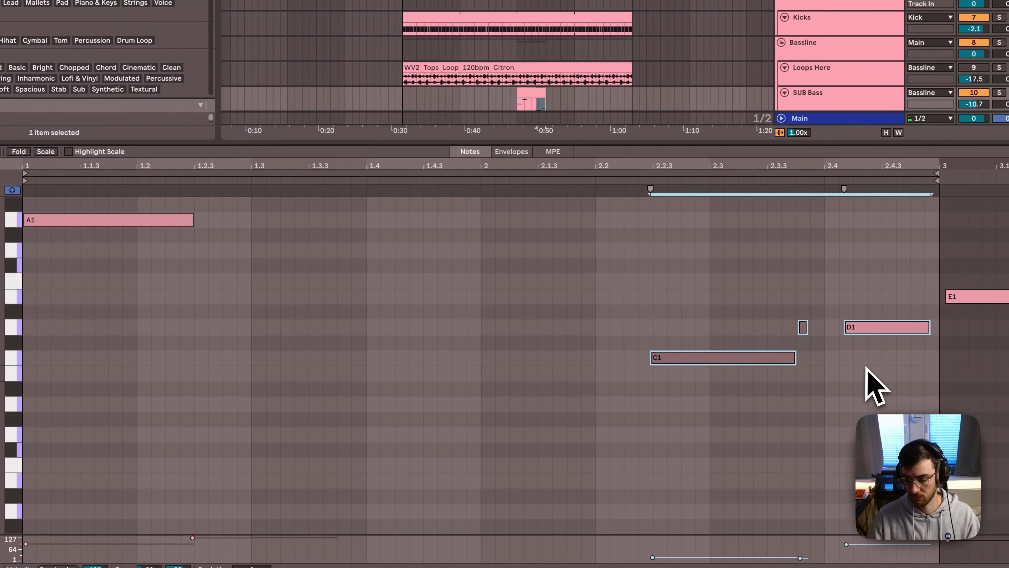
pyautogui.hotkey('shift', 'Up')
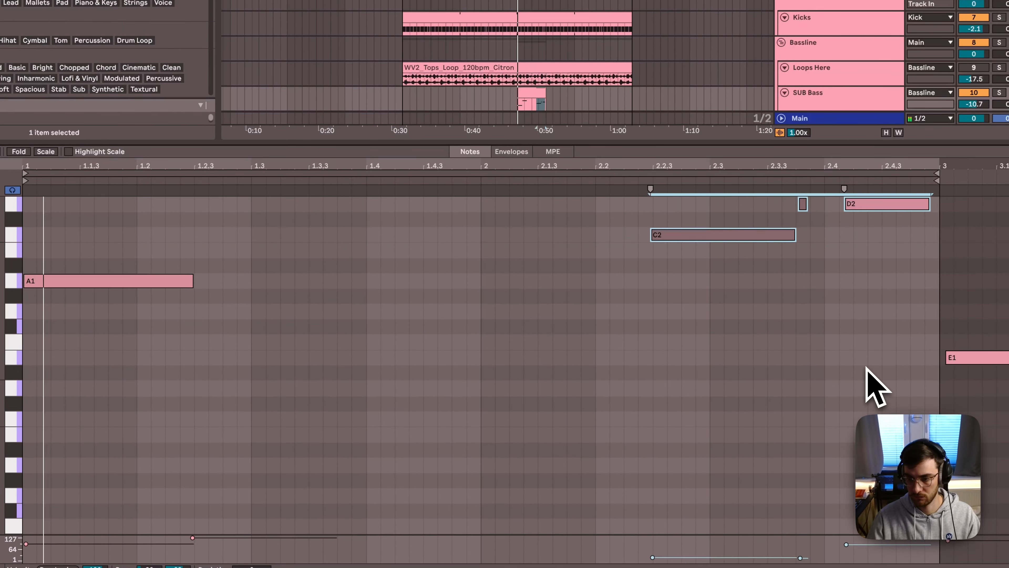
pyautogui.scroll(3, 484, 306)
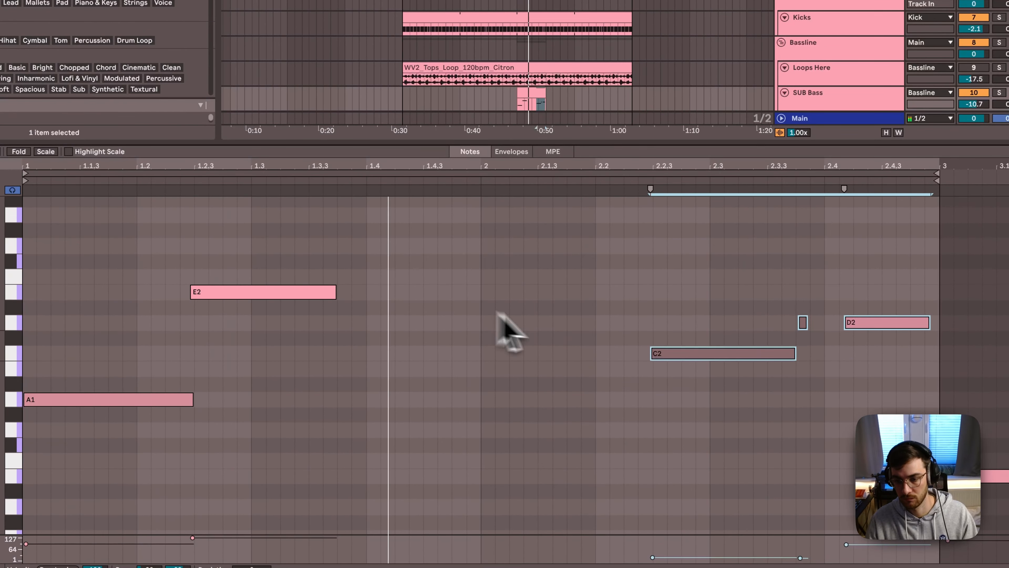
pyautogui.click(714, 294)
# Cut the C2 note and the short D2 note after it, move the last note down to E1 and play the clip
pyautogui.moveTo(677, 448); pyautogui.dragTo(804, 302)
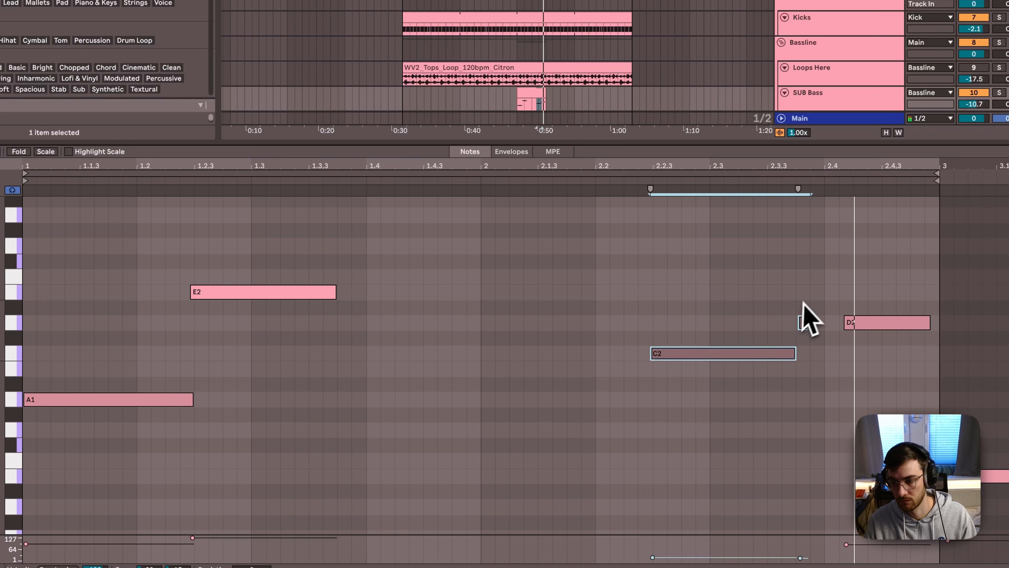
pyautogui.press('super+x')
pyautogui.moveTo(875, 322); pyautogui.dragTo(865, 361)
pyautogui.scroll(-4, 867, 358)
pyautogui.moveTo(868, 202); pyautogui.dragTo(871, 309)
pyautogui.press('space')
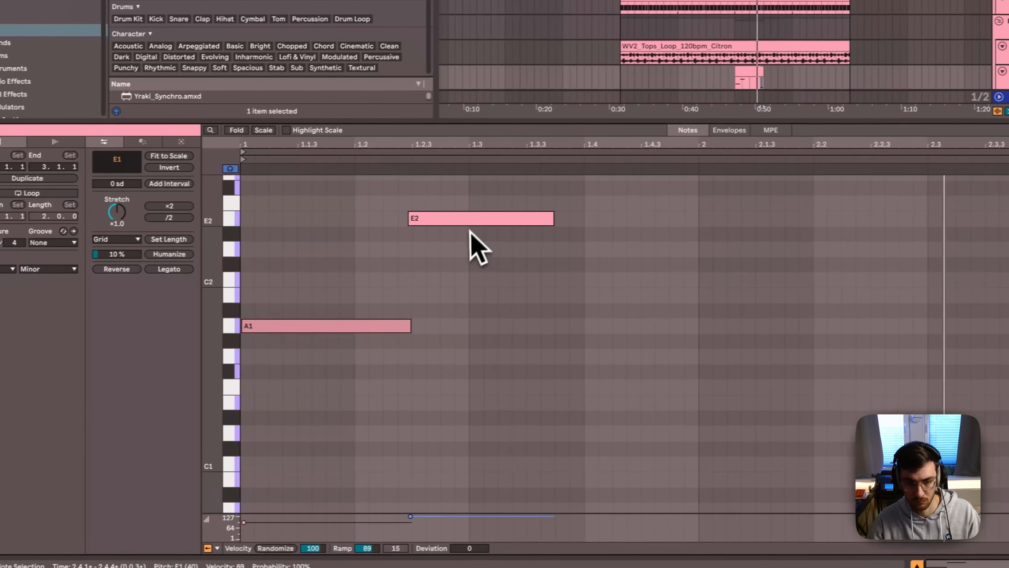
# Lower the second bass note to E1 and cut the stray note past the clip's end at bar 3
pyautogui.moveTo(472, 245); pyautogui.dragTo(471, 374)
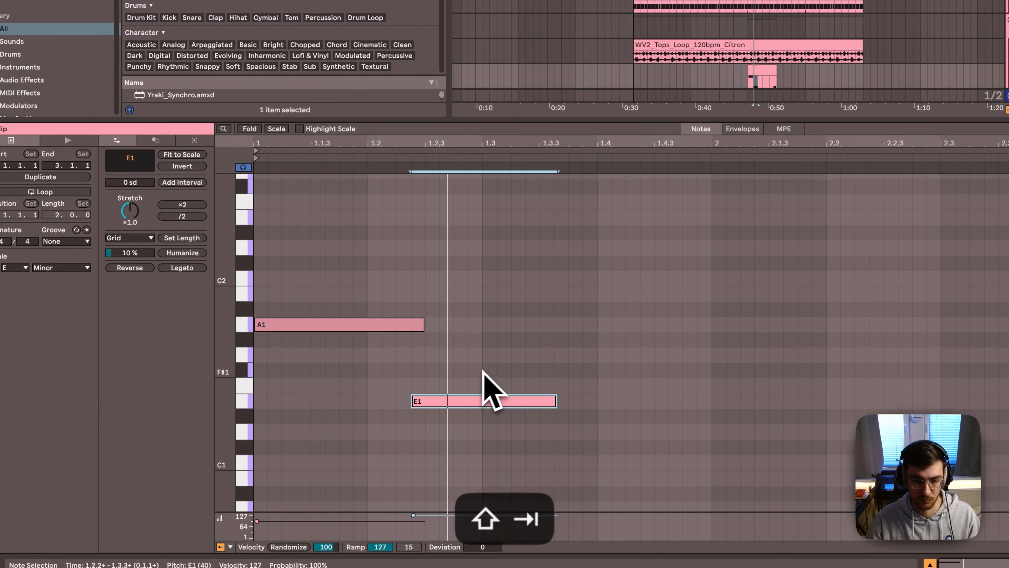
pyautogui.hotkey('shift', 'Tab')
pyautogui.moveTo(128, 487); pyautogui.dragTo(131, 476)
pyautogui.hotkey('shift', 'Tab')
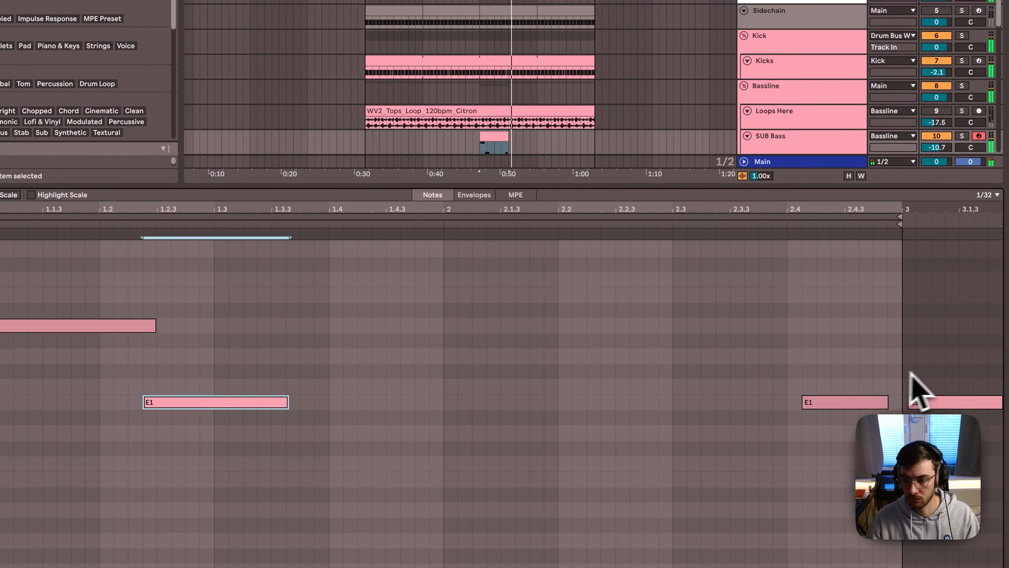
pyautogui.press('super+x')
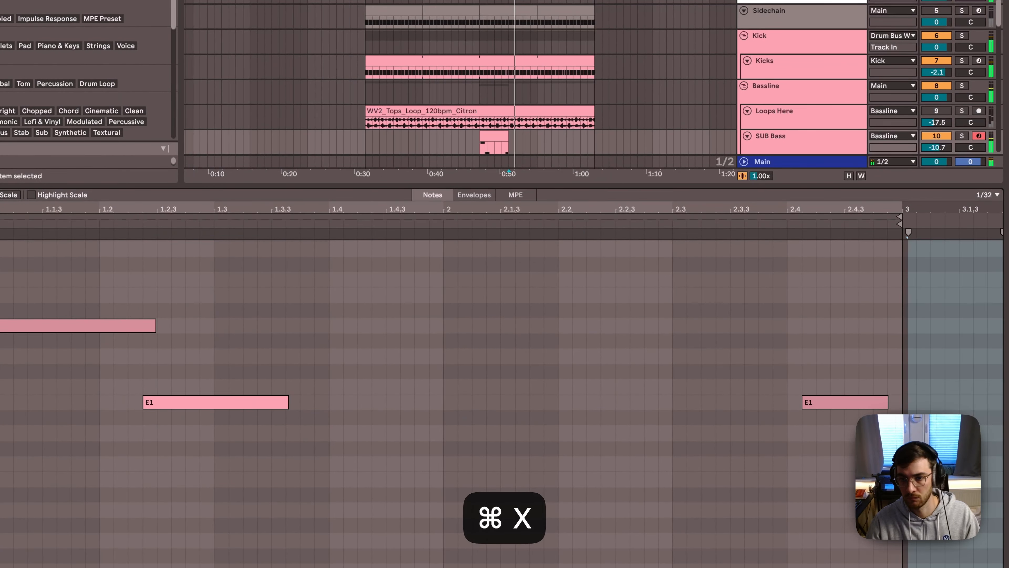
pyautogui.hotkey('shift', 'Tab')
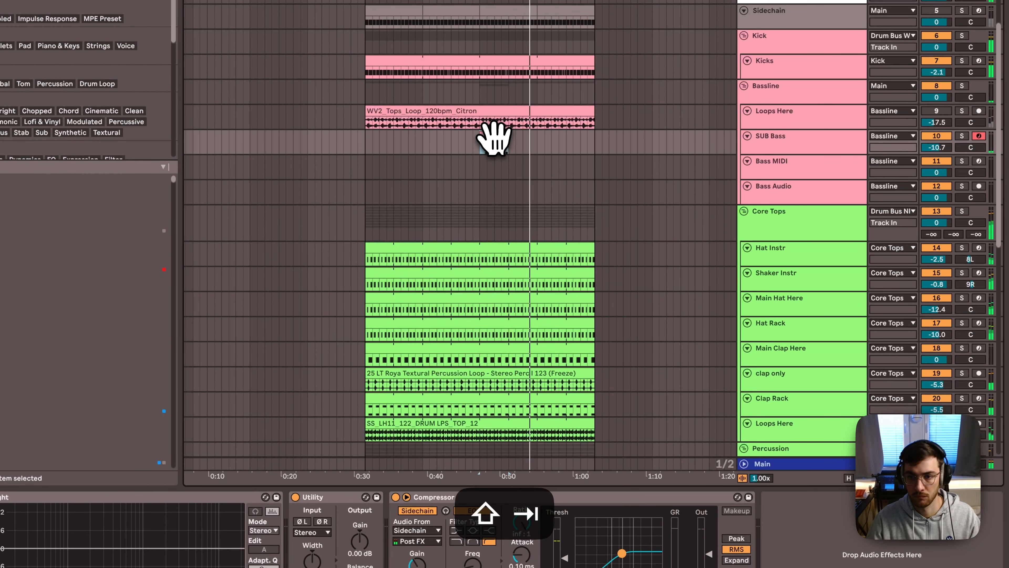
# Repeat the two-bar SUB Bass clip every four bars from bar 17 to bar 33 and save the Live set
pyautogui.moveTo(496, 140)
pyautogui.mouseDown()
pyautogui.moveTo(556, 155)
pyautogui.moveTo(555, 139)
pyautogui.moveTo(481, 143)
pyautogui.mouseUp()
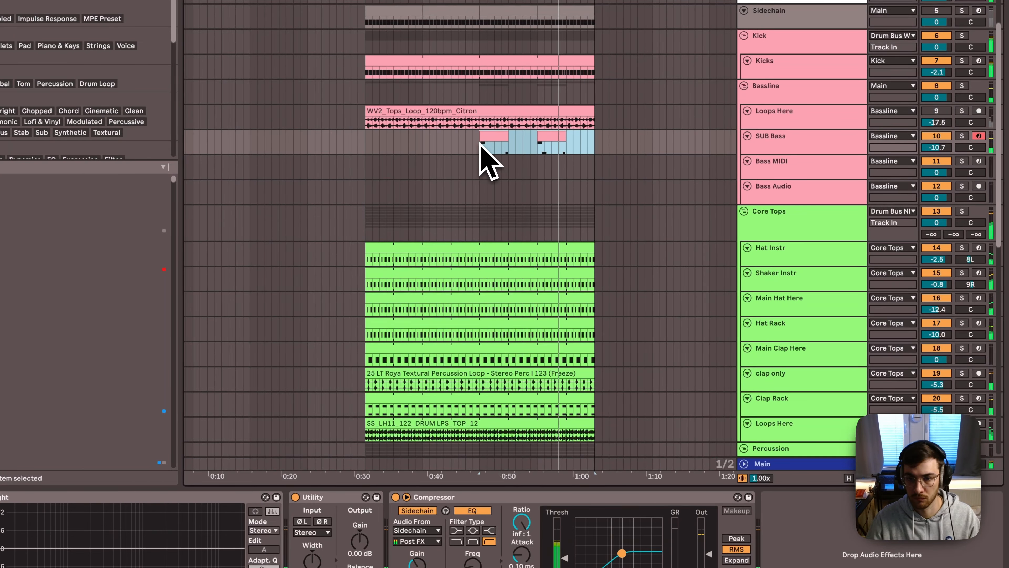
pyautogui.press('super+d')
pyautogui.moveTo(610, 137); pyautogui.dragTo(378, 146)
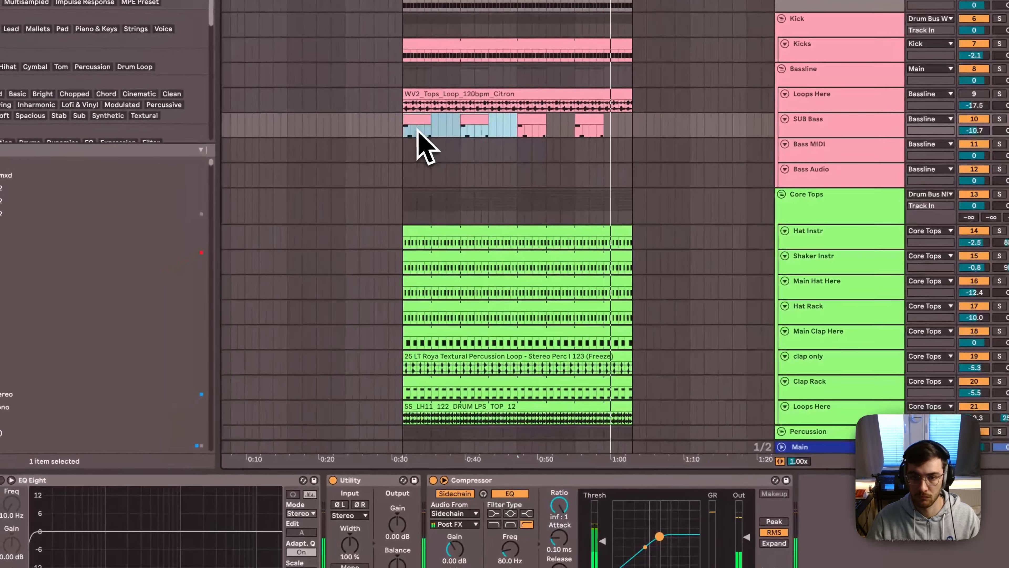
pyautogui.click(370, 148)
pyautogui.press('super+s')
# Fold all the tracks inside the Core Tops group, from Hat Instr to Loops Here
pyautogui.click(830, 133)
pyautogui.click(577, 76)
pyautogui.scroll(-2, 830, 159)
pyautogui.click(786, 230)
pyautogui.click(787, 255)
pyautogui.scroll(-5, 822, 287)
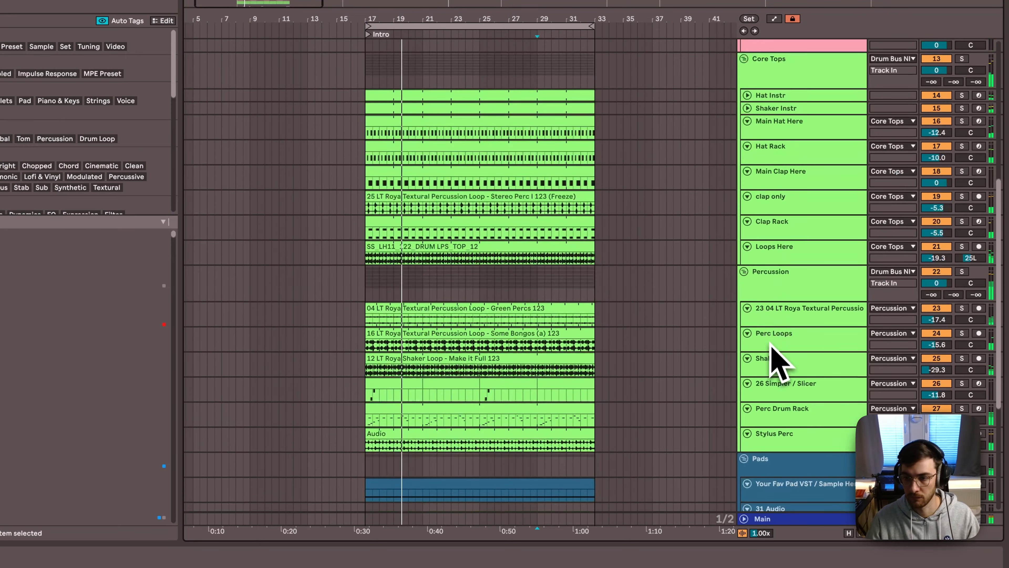
pyautogui.click(759, 261)
pyautogui.click(747, 246)
pyautogui.click(747, 221)
pyautogui.click(747, 196)
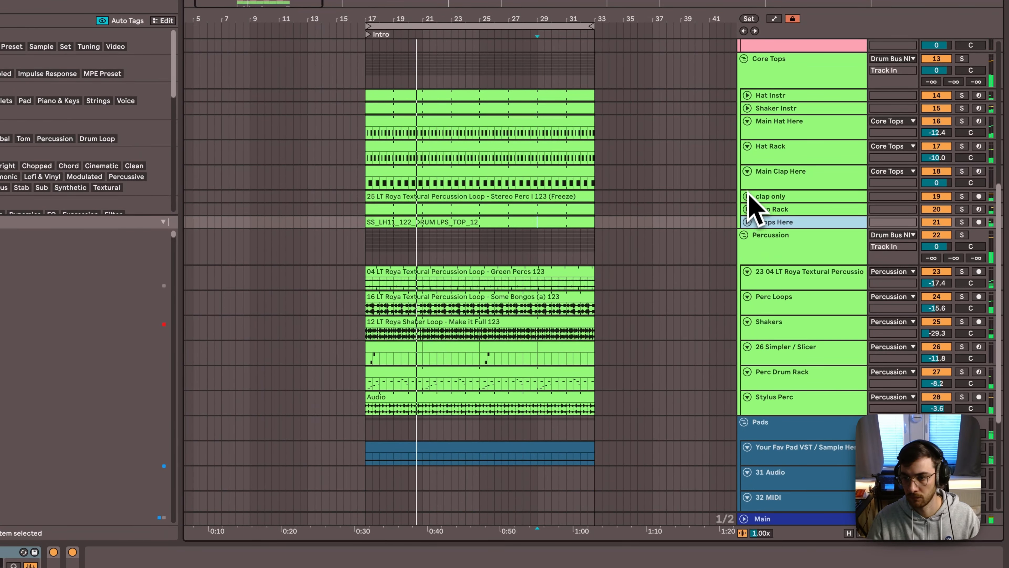
pyautogui.click(747, 171)
pyautogui.click(747, 146)
# Check the pad and Bassline tracks and lower the SUB Bass track volume to about -13.8 dB
pyautogui.scroll(-3, 763, 258)
pyautogui.click(798, 302)
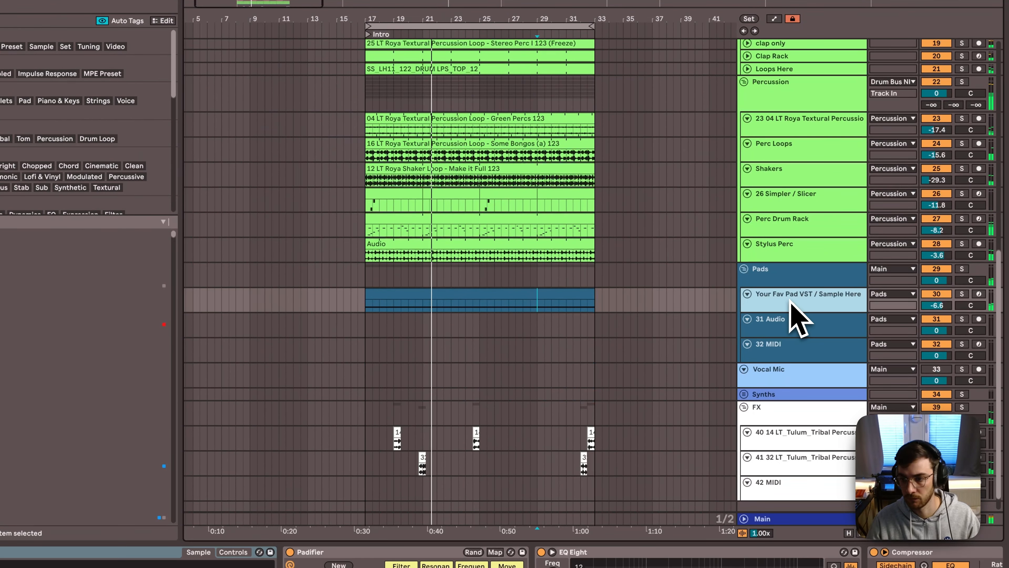
pyautogui.scroll(6, 874, 288)
pyautogui.click(783, 103)
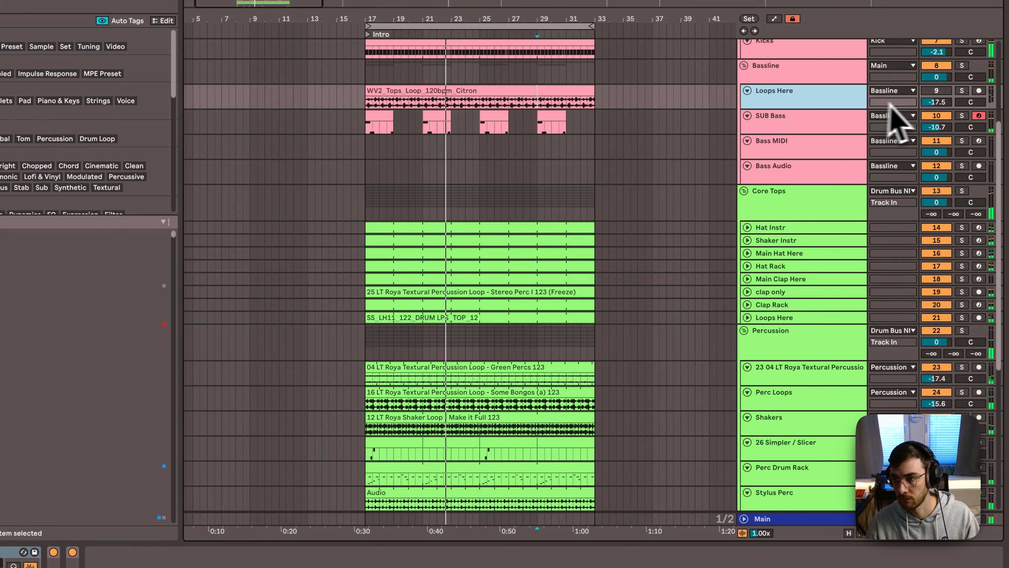
pyautogui.scroll(3, 932, 144)
pyautogui.moveTo(940, 243); pyautogui.dragTo(939, 248)
# Move the Loops Here track from the Bassline group to the first place in the Percussion group
pyautogui.click(430, 209)
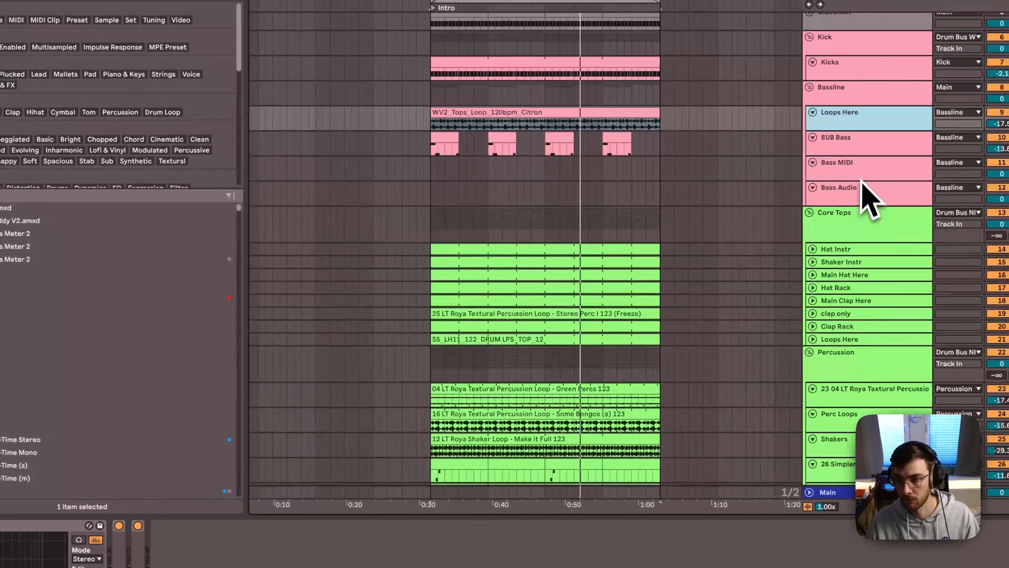
pyautogui.moveTo(855, 118); pyautogui.dragTo(833, 382)
pyautogui.scroll(-5, 834, 382)
# Search the browser for "reduce", add the Reduce Ambience preset to the Loops Here track and adjust its Time amount
pyautogui.press('super+f')
pyautogui.write('reduce')
pyautogui.doubleClick(53, 65)
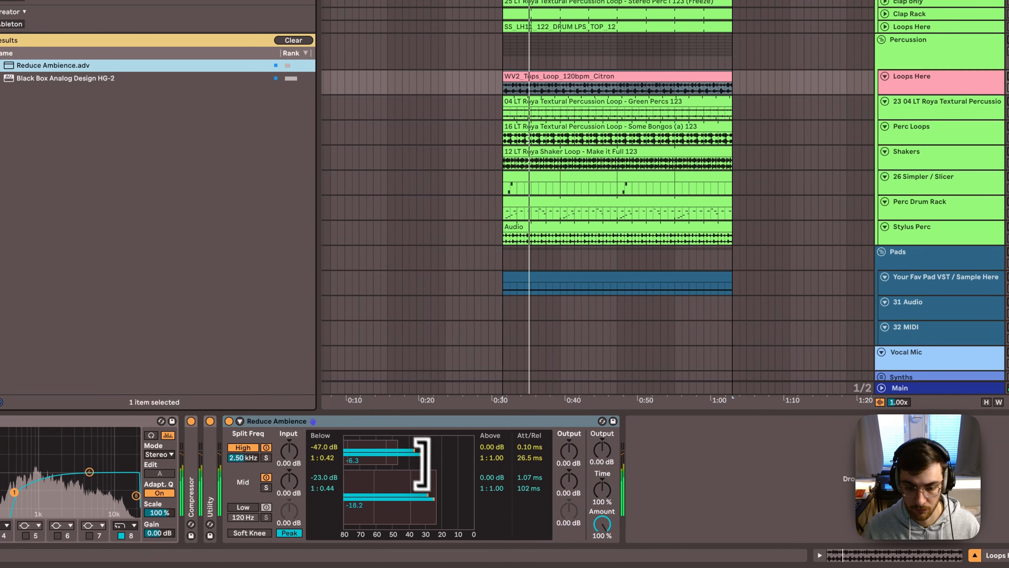
pyautogui.moveTo(604, 491); pyautogui.dragTo(605, 492)
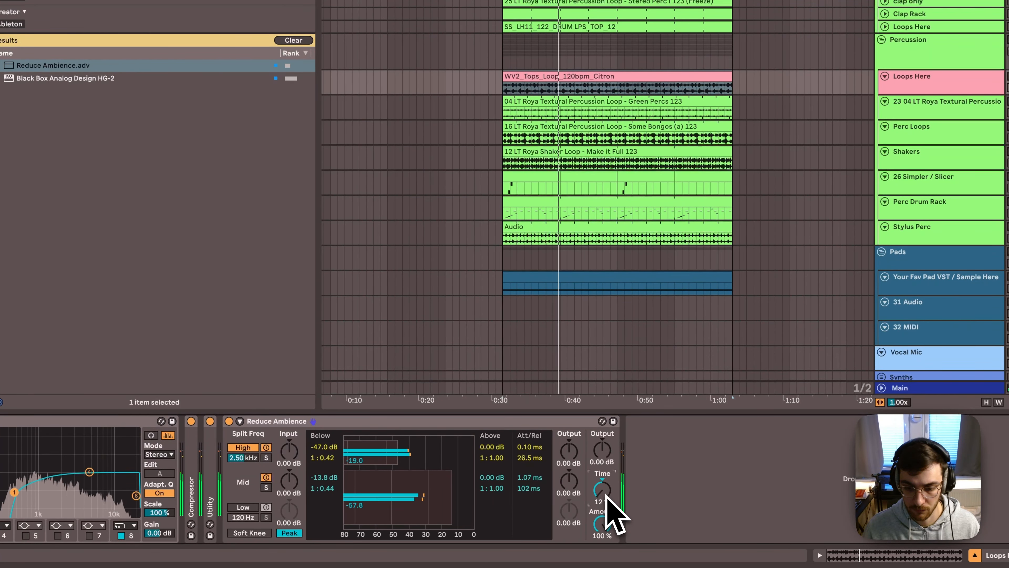
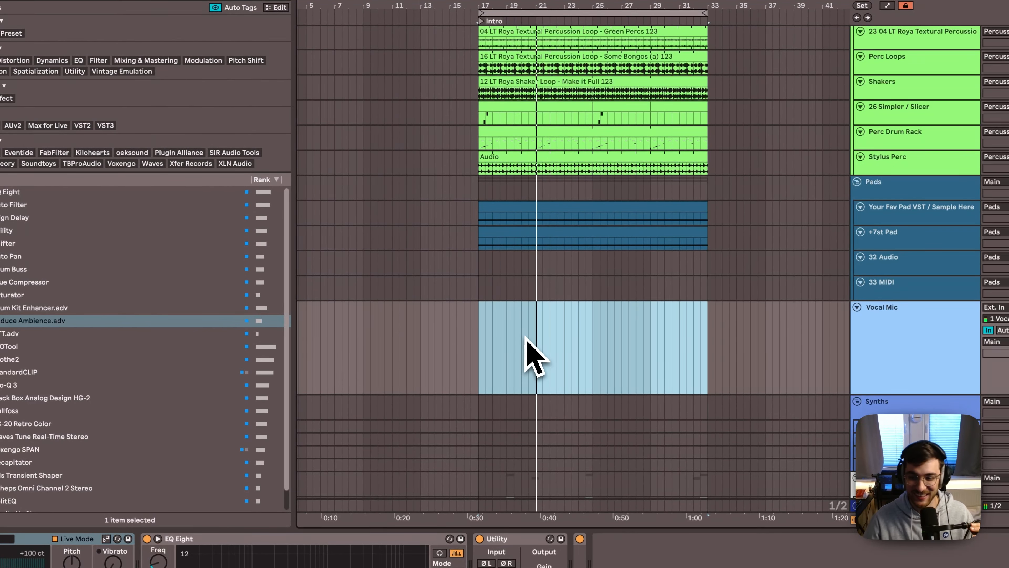
# Record a vocal take of about eight bars on the Vocal Mic track within the Intro section
pyautogui.click(607, 334)
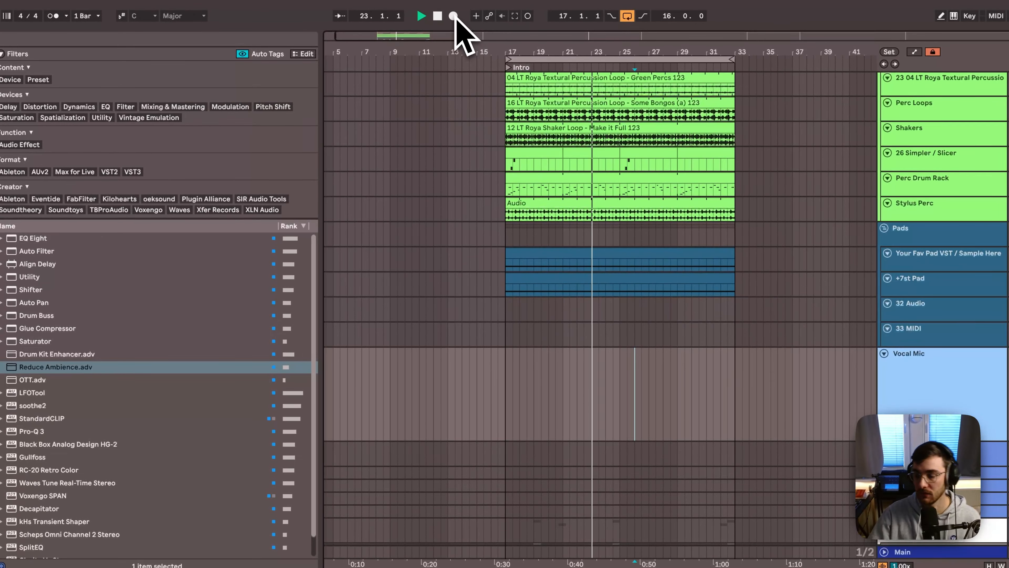
pyautogui.click(451, 12)
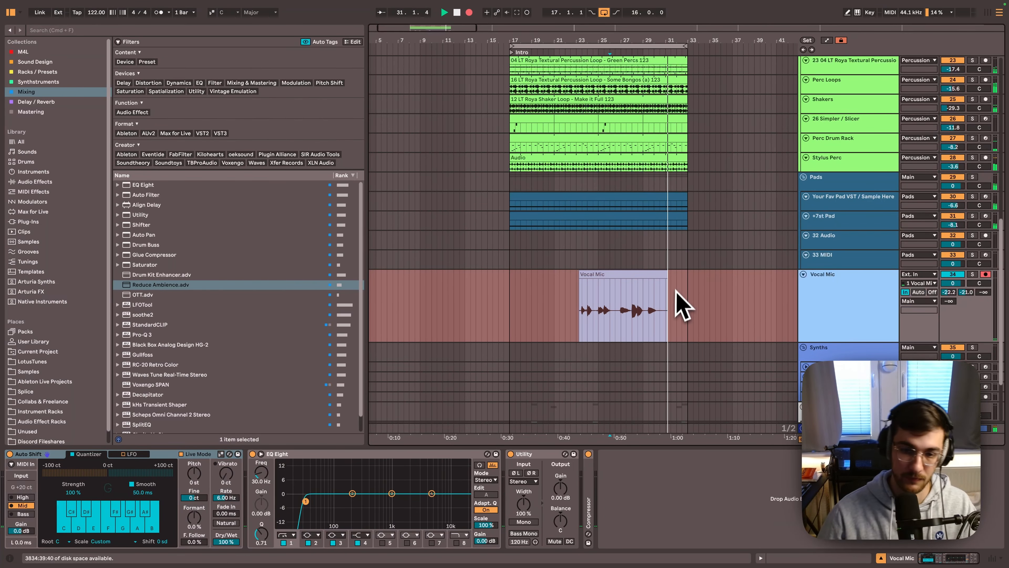
pyautogui.press('space')
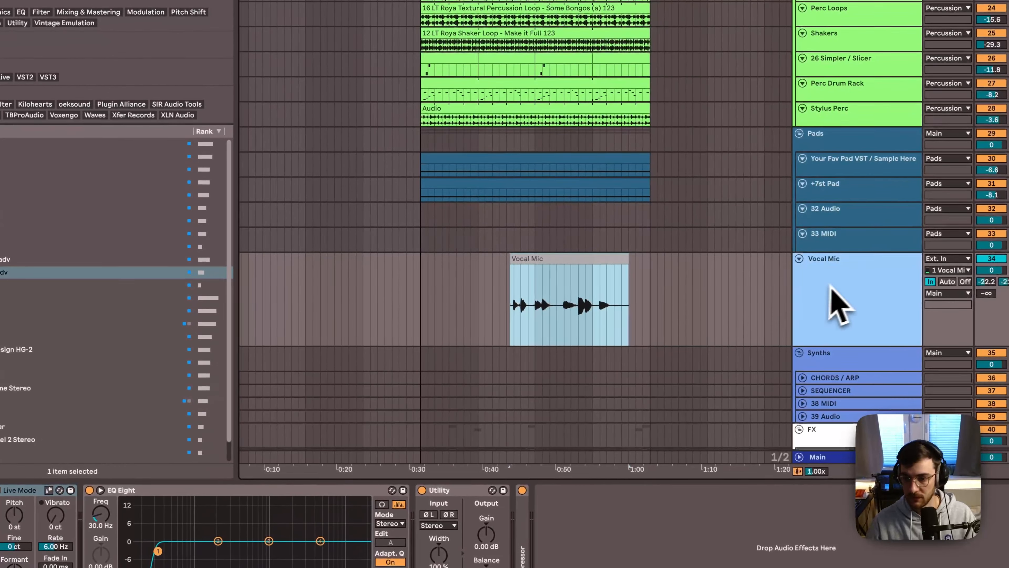
# Play back the recorded vocal clip and set the Vocal Mic track's monitoring to Off
pyautogui.click(554, 299)
pyautogui.click(947, 282)
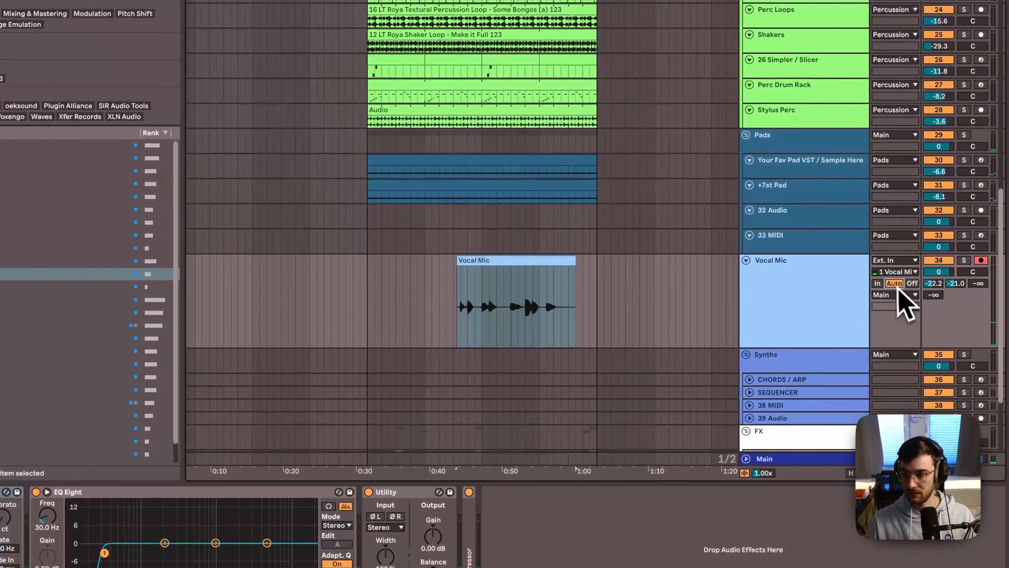
pyautogui.press('space')
pyautogui.click(520, 265)
pyautogui.scroll(-2, 512, 273)
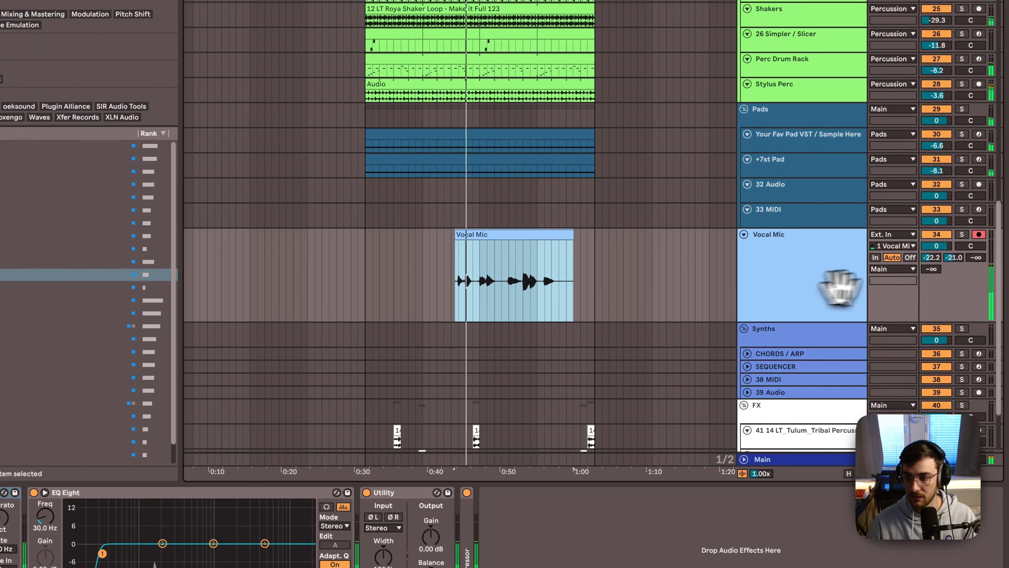
pyautogui.click(910, 257)
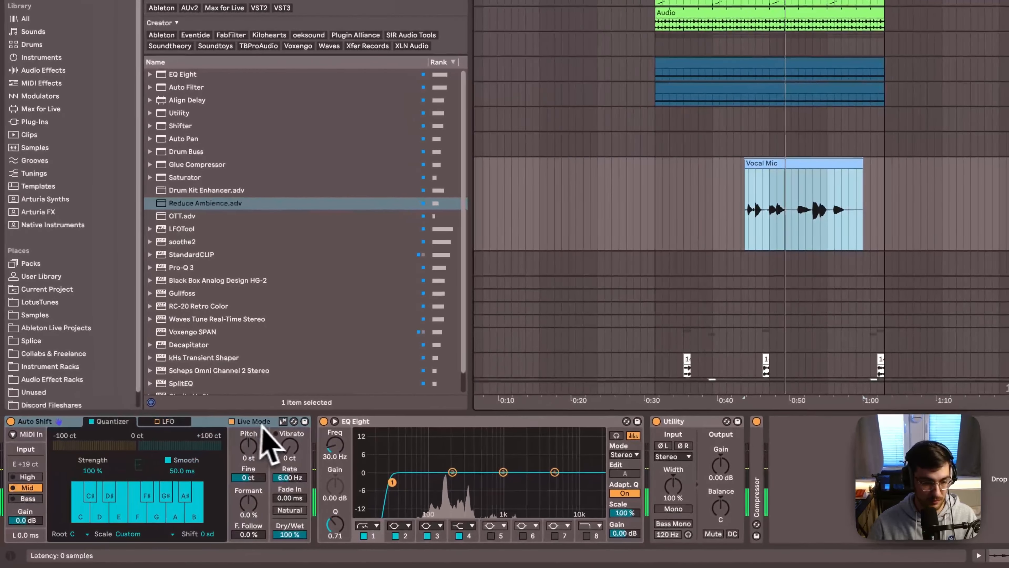
# Make Auto Shift on the Vocal Mic track follow the song's scale and set that scale to E Minor
pyautogui.click(266, 423)
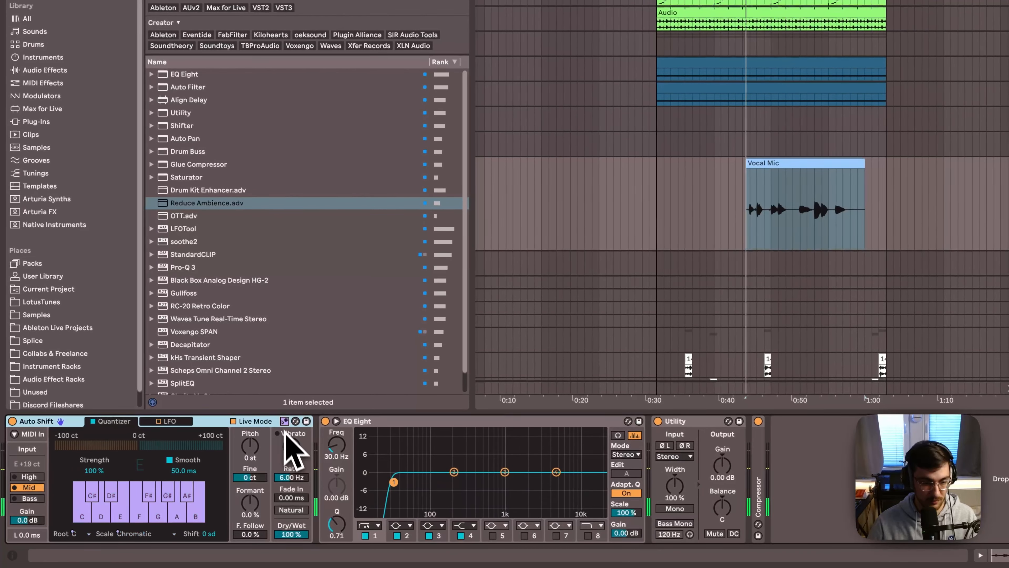
pyautogui.press('space')
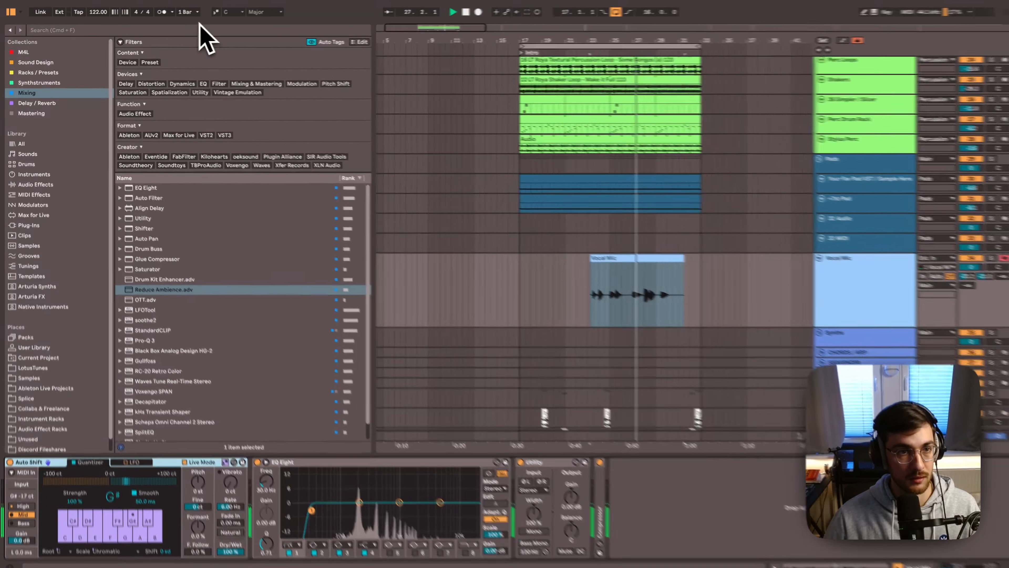
pyautogui.click(224, 12)
pyautogui.click(294, 64)
pyautogui.click(334, 6)
pyautogui.click(328, 30)
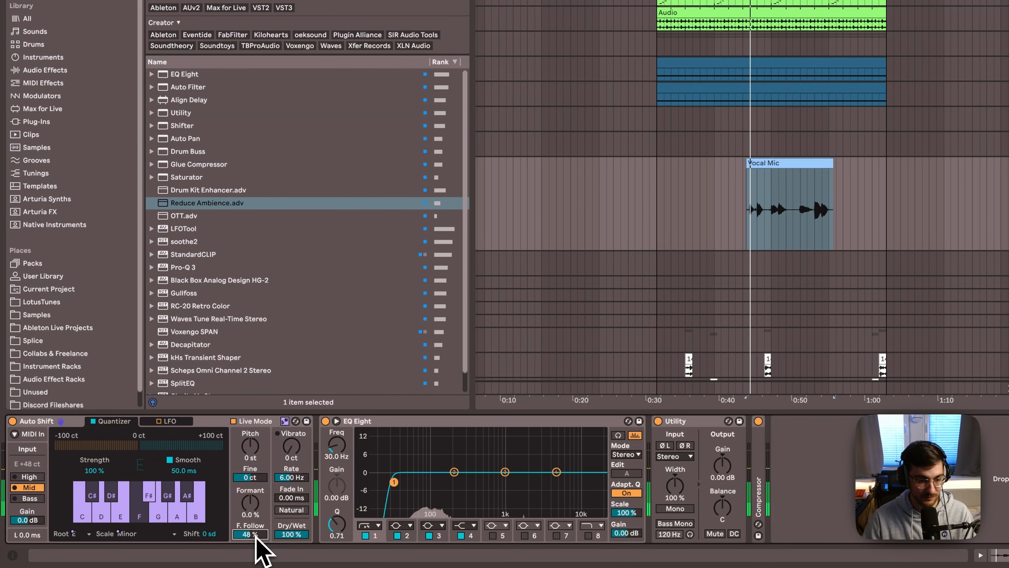
# Reset Auto Shift's formant follow to 0 % and compare the vocal with the device off and on
pyautogui.doubleClick(250, 534)
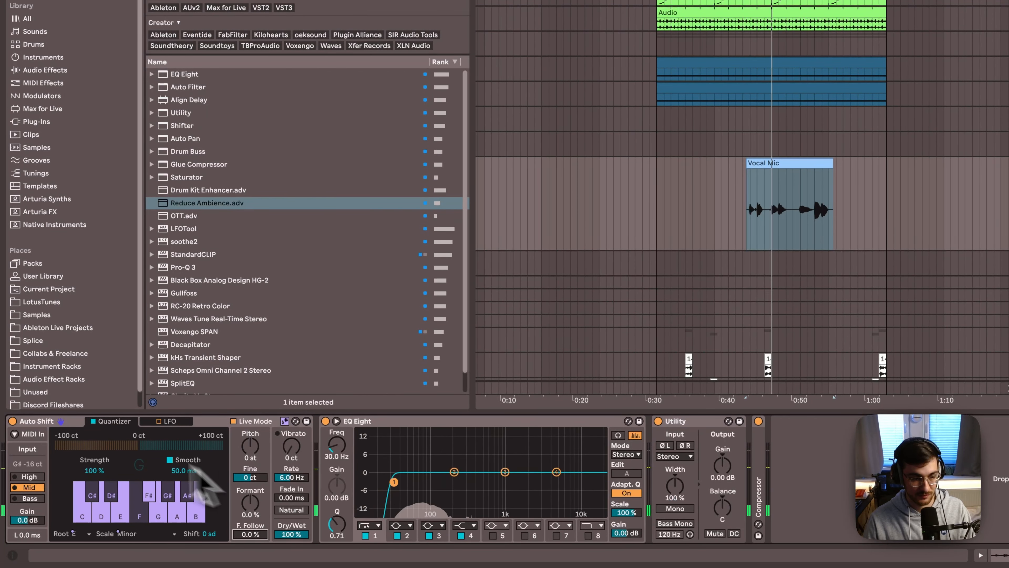
pyautogui.click(13, 421)
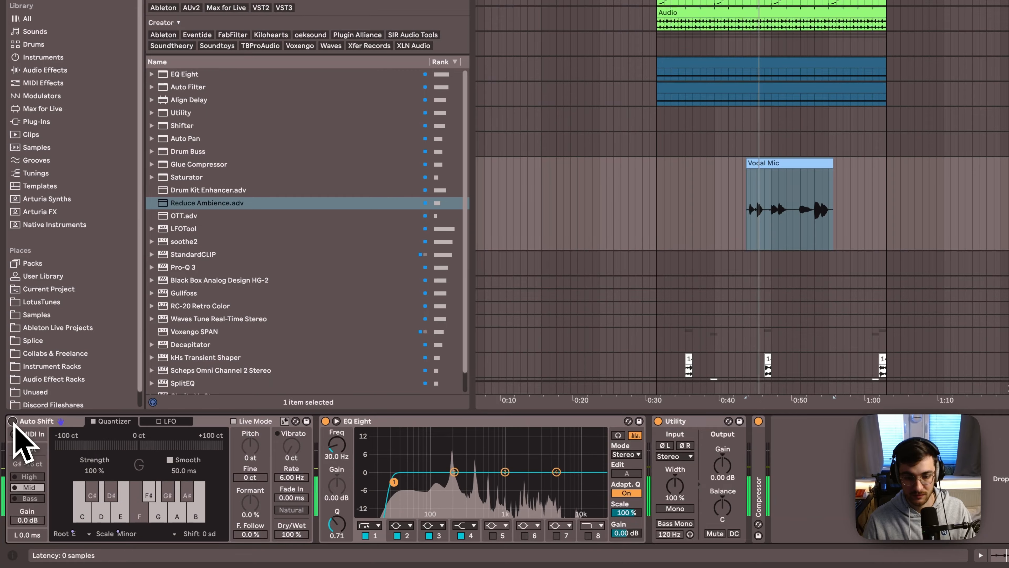
pyautogui.click(12, 420)
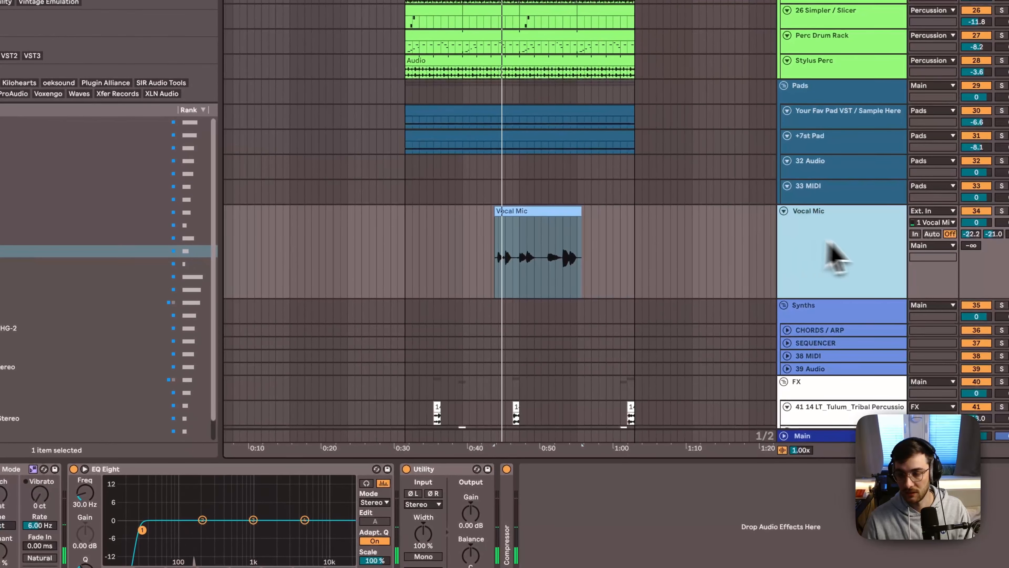
# Freeze the Vocal Mic track and convert the vocal clip's melody to a new MIDI track
pyautogui.rightClick(835, 258)
pyautogui.click(854, 320)
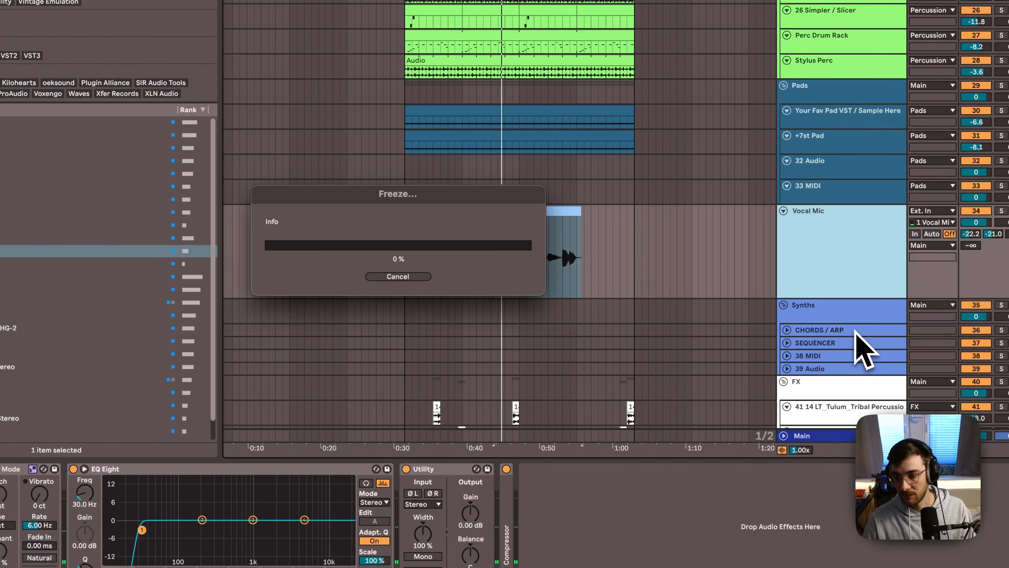
pyautogui.rightClick(558, 229)
pyautogui.click(590, 283)
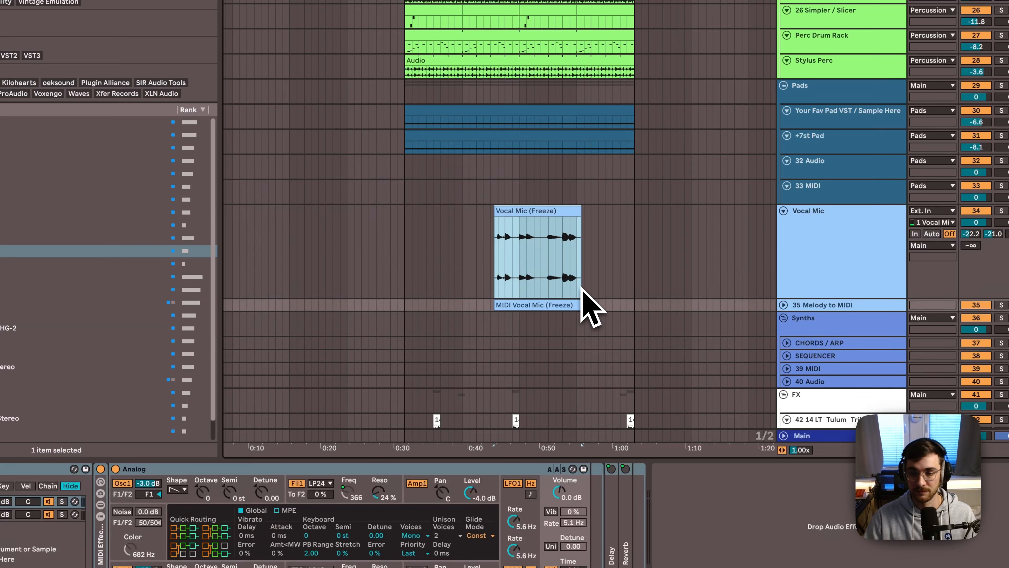
# Remove the frozen Vocal Mic track, keeping the converted Melody to MIDI track
pyautogui.scroll(-3, 590, 281)
pyautogui.click(793, 193)
pyautogui.moveTo(806, 227); pyautogui.dragTo(806, 182)
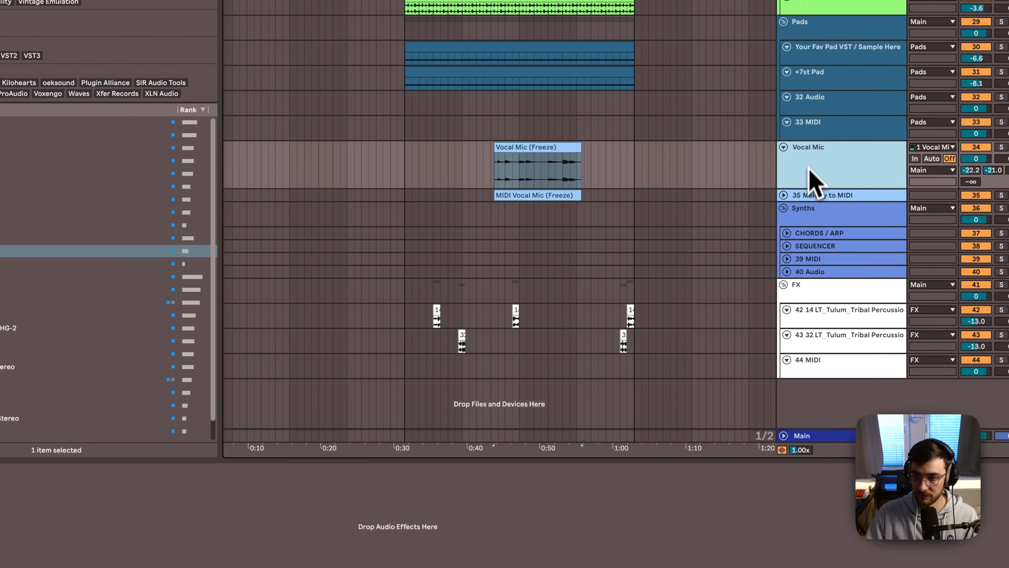
pyautogui.press('super+x')
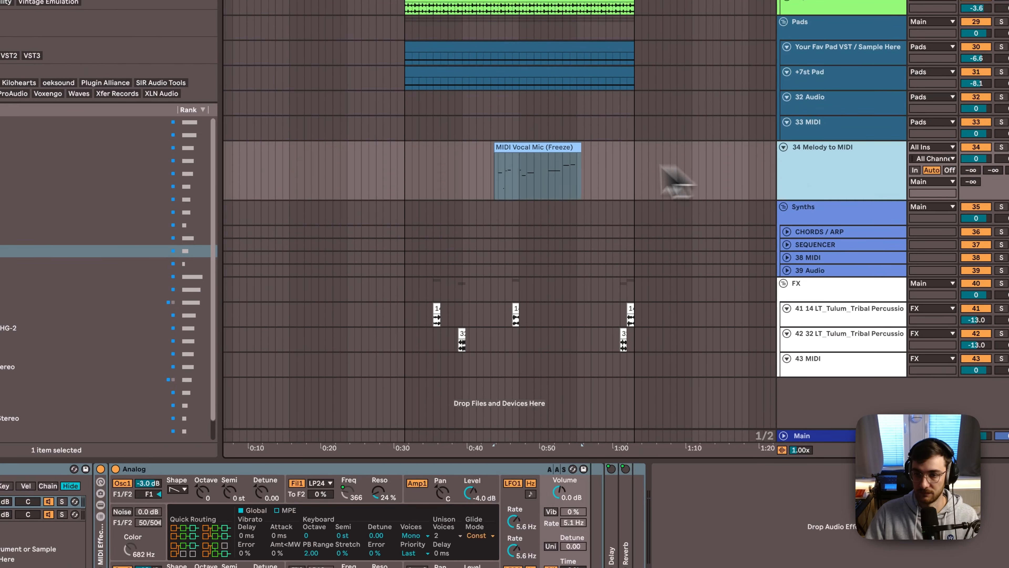
# Open the converted melody clip's notes and lower the Melody to MIDI track volume to -10.1 dB
pyautogui.click(522, 147)
pyautogui.doubleClick(520, 146)
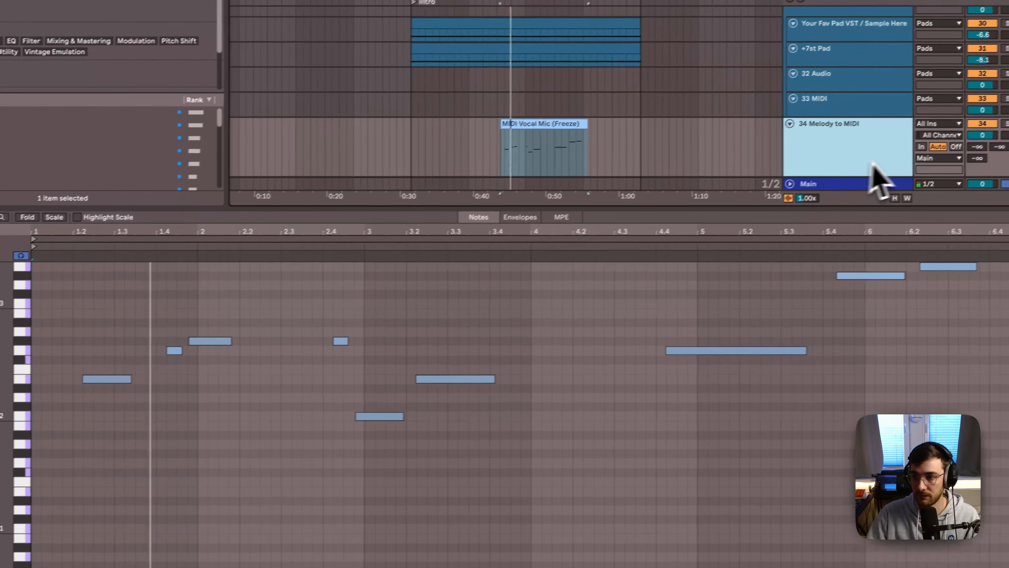
pyautogui.click(983, 135)
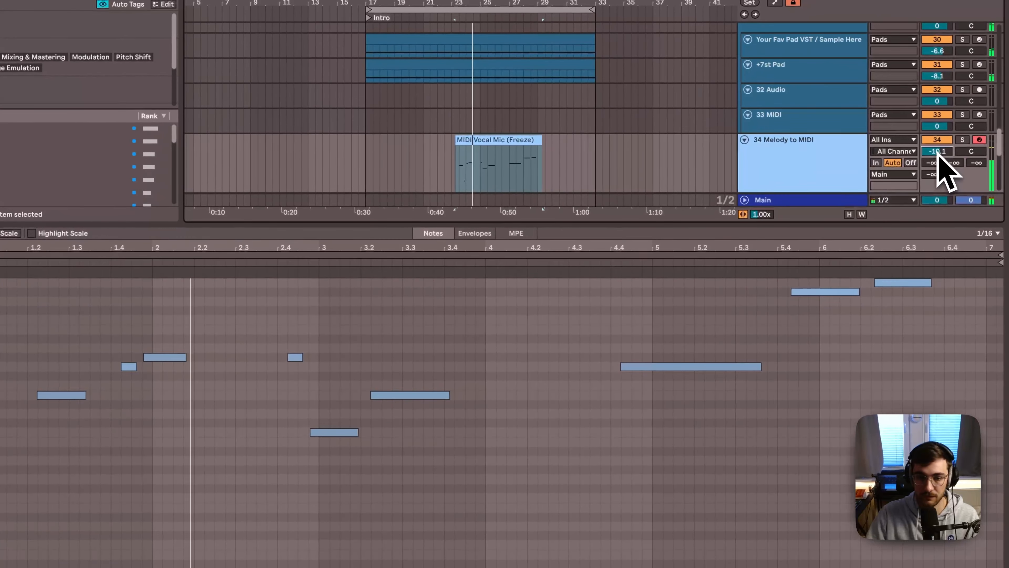
pyautogui.scroll(2, 387, 325)
pyautogui.press('space')
# Transpose all the melody clip's notes up one octave and quantize them
pyautogui.moveTo(230, 350); pyautogui.dragTo(210, 419)
pyautogui.moveTo(323, 350); pyautogui.dragTo(314, 372)
pyautogui.press('super+a')
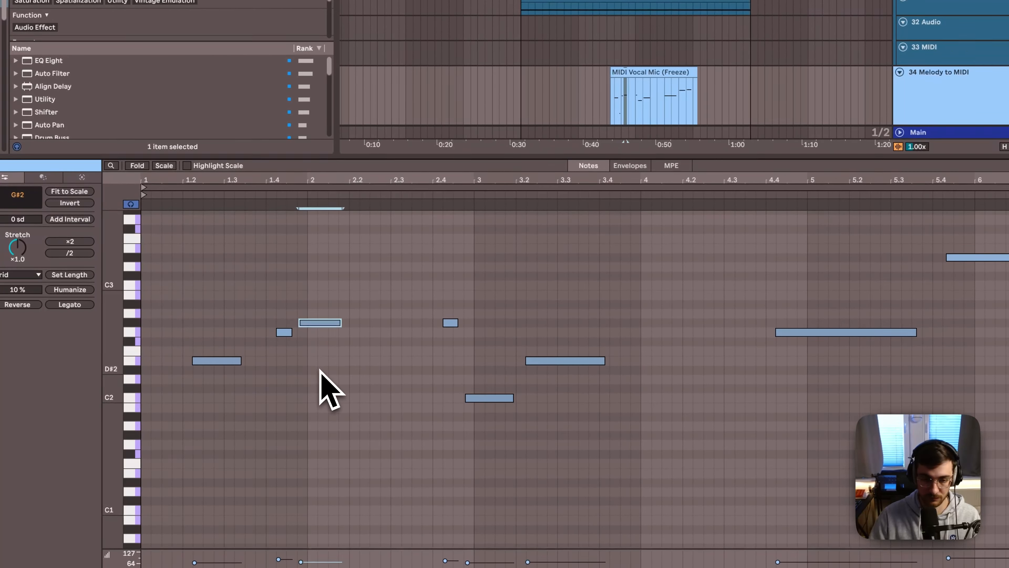
pyautogui.hotkey('shift', 'Up')
pyautogui.click(326, 339)
pyautogui.press('super+a')
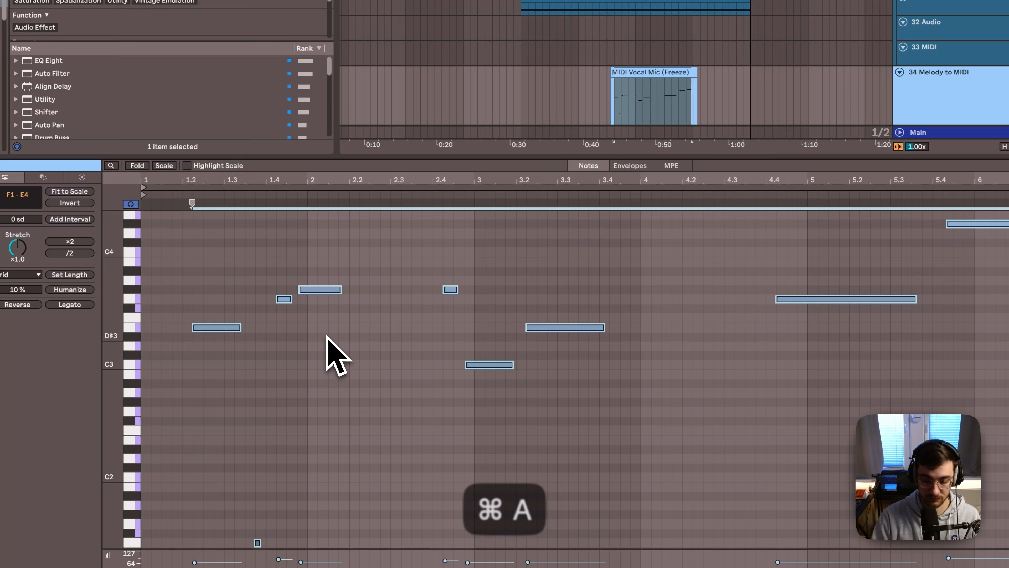
pyautogui.press('super+u')
pyautogui.scroll(3, 336, 334)
pyautogui.click(352, 314)
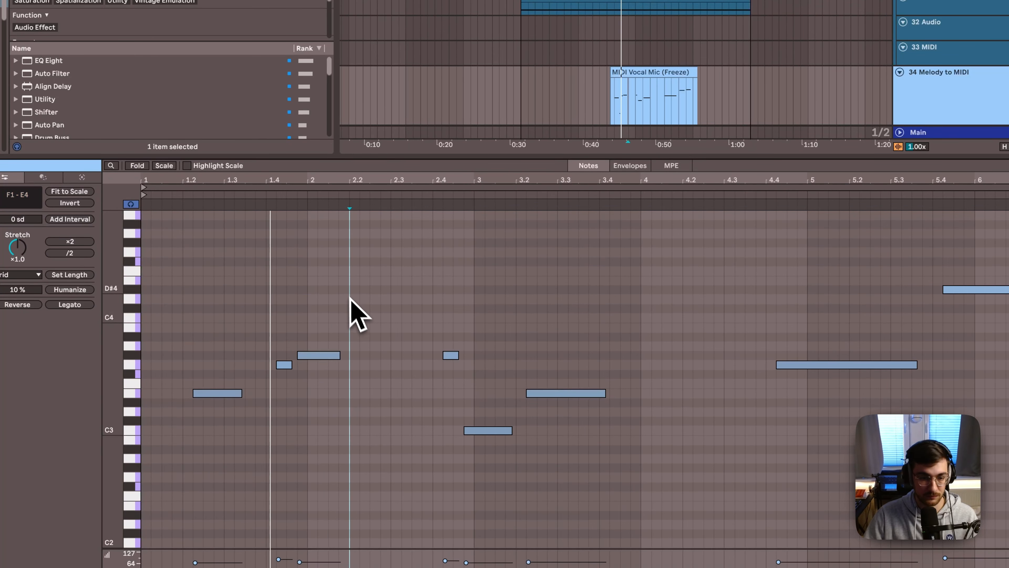
# Delete the short G3 note just before bar 2 of the melody and play the clip
pyautogui.click(285, 365)
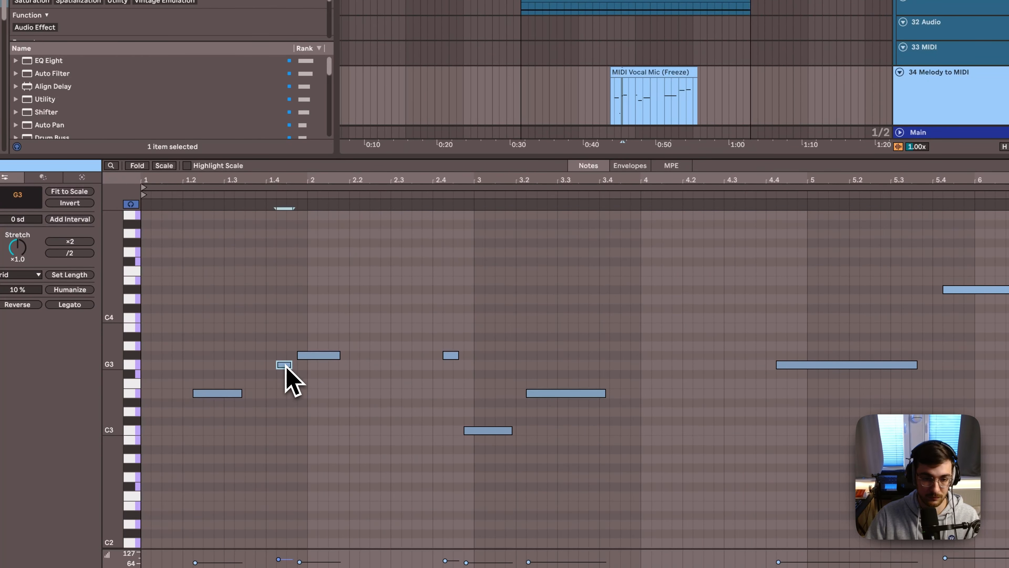
pyautogui.press('super+x')
pyautogui.hotkey('alt', 'space')
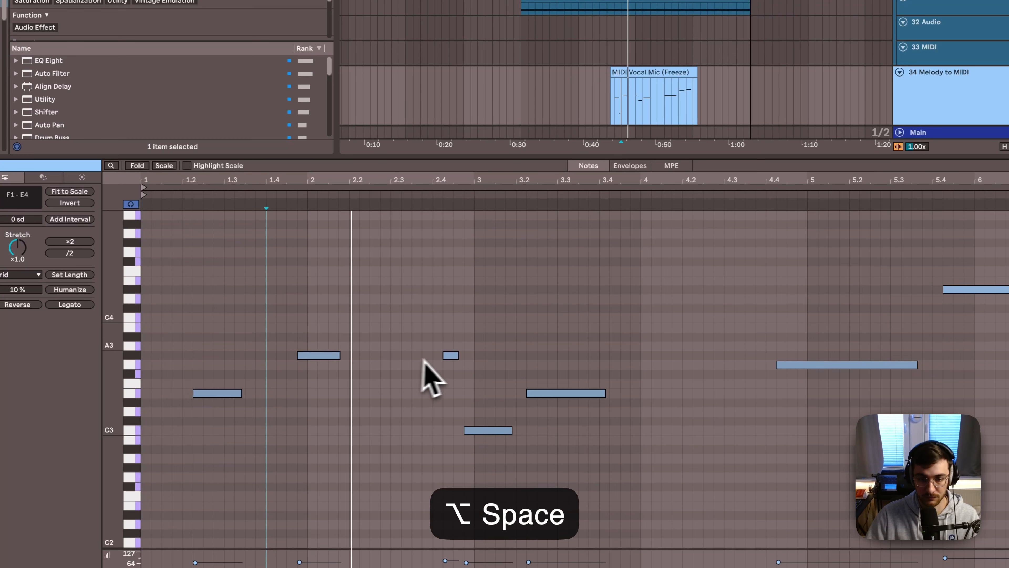
# Raise the C3 note around bar 3 of the melody to D#3 and listen to the passage
pyautogui.click(431, 367)
pyautogui.scroll(-3, 471, 369)
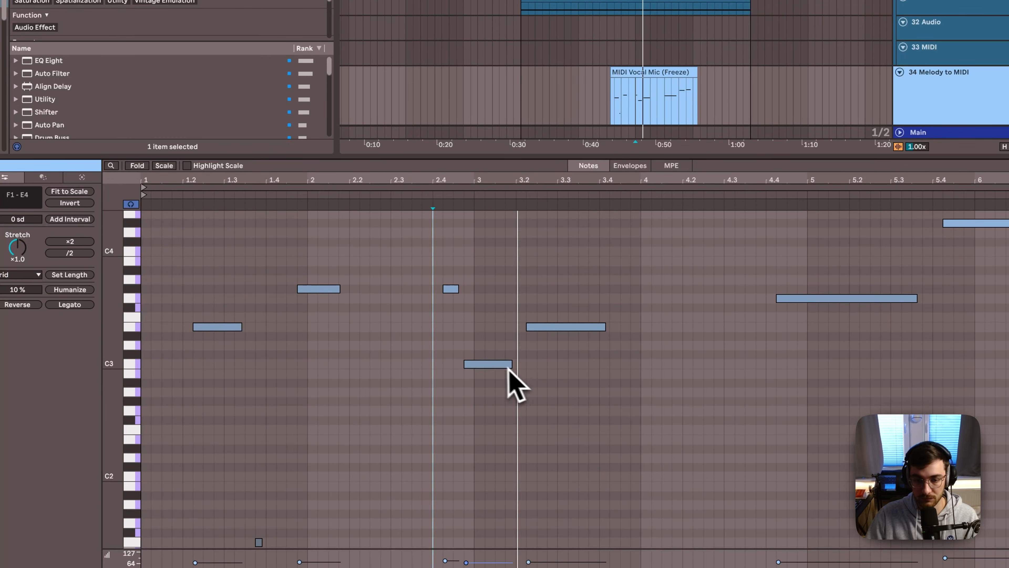
pyautogui.moveTo(507, 368); pyautogui.dragTo(478, 330)
pyautogui.hotkey('alt', 'space')
pyautogui.press('space')
pyautogui.click(445, 263)
pyautogui.hotkey('alt', 'space')
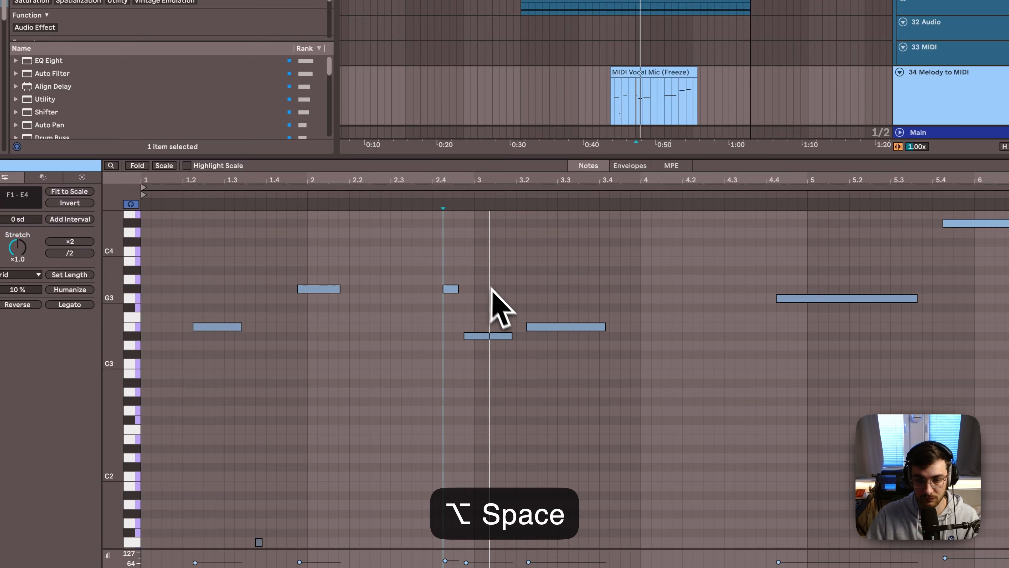
# Fit all the notes of the melody clip to the E Minor scale
pyautogui.press('super+a')
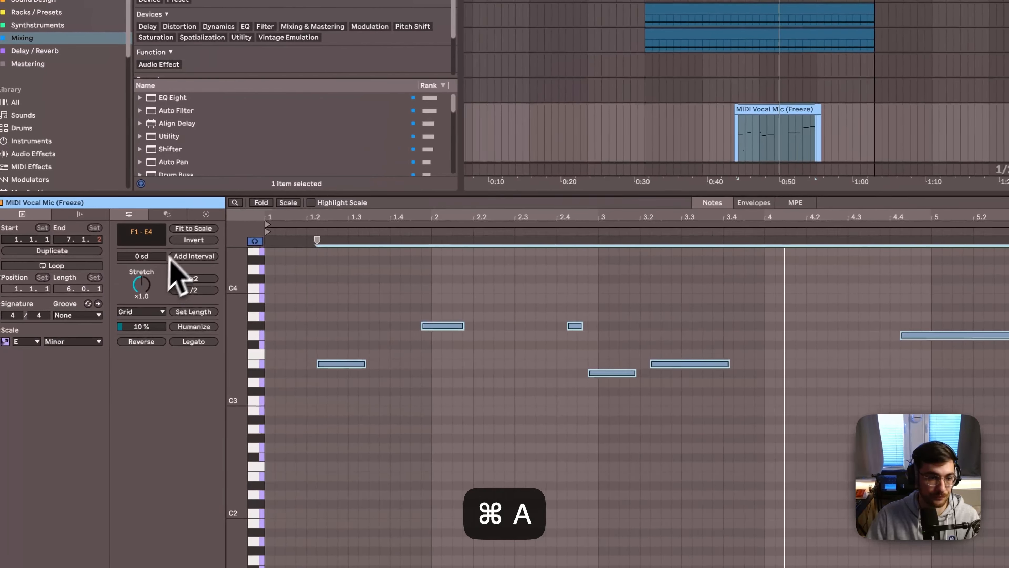
pyautogui.click(170, 227)
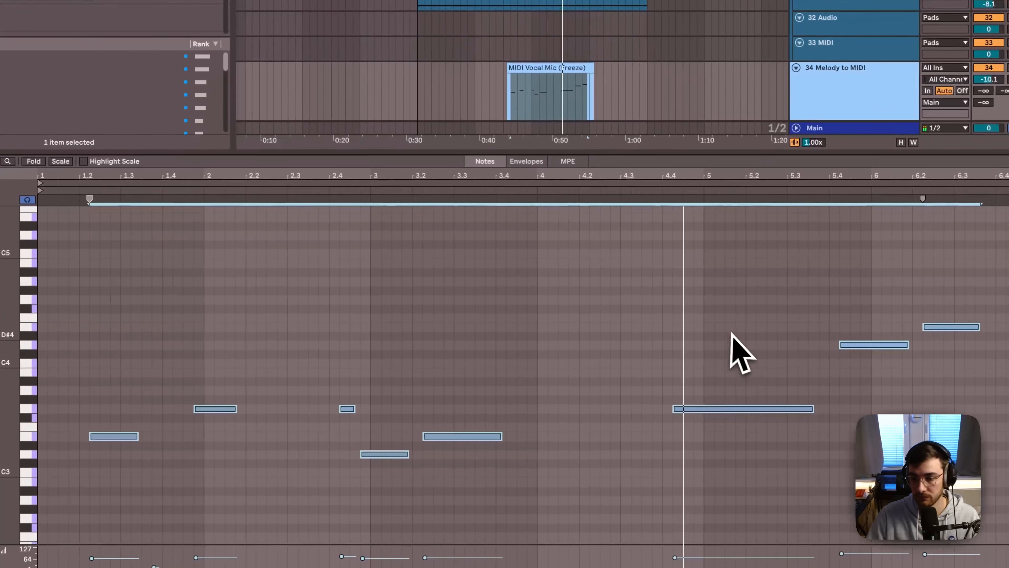
pyautogui.click(732, 340)
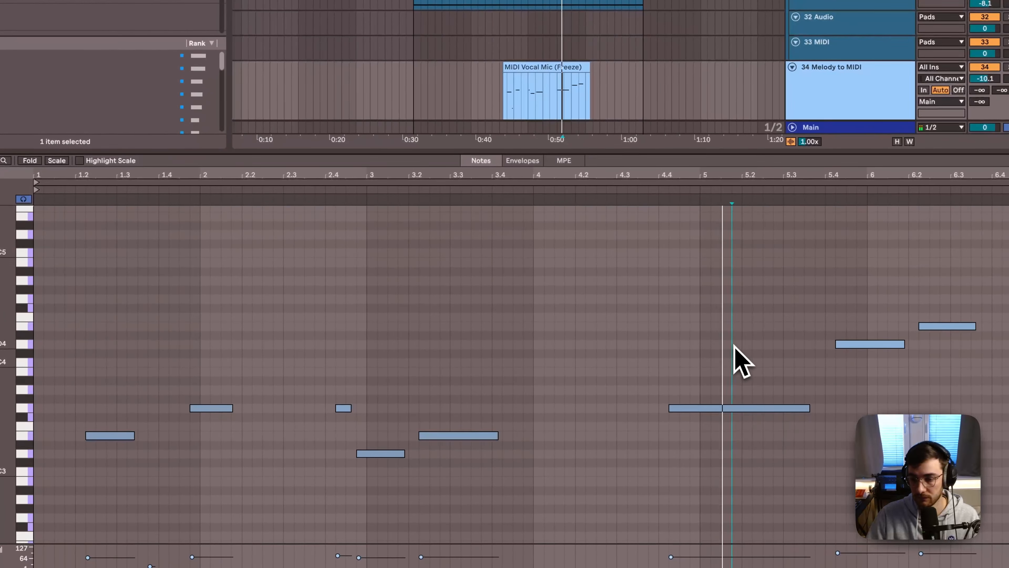
# Lower the melody's last three notes to F#3, C#4 and D#4, playing the passage to check it
pyautogui.moveTo(712, 410); pyautogui.dragTo(706, 417)
pyautogui.scroll(-3, 779, 401)
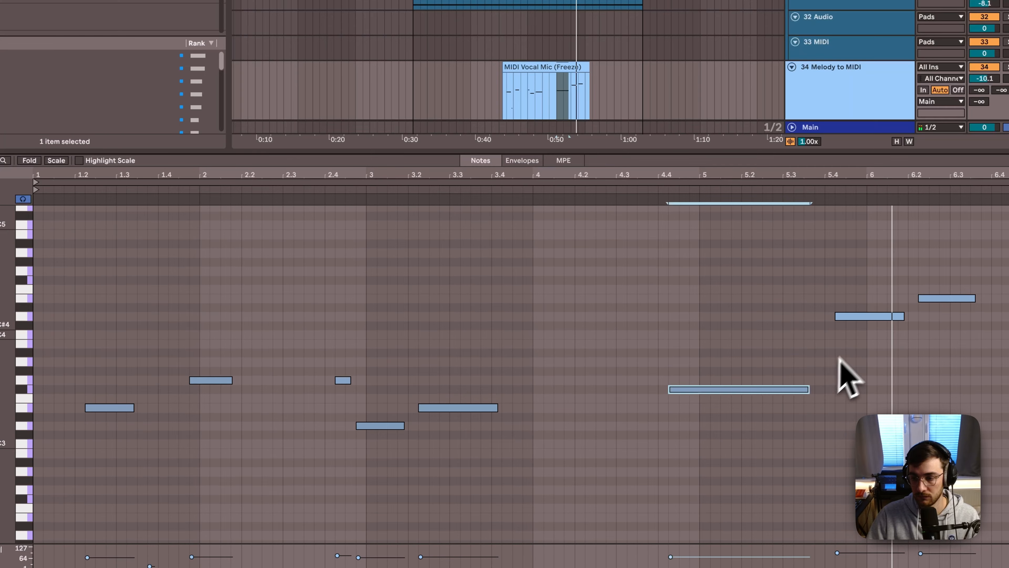
pyautogui.moveTo(865, 320); pyautogui.dragTo(864, 324)
pyautogui.hotkey('alt', 'space')
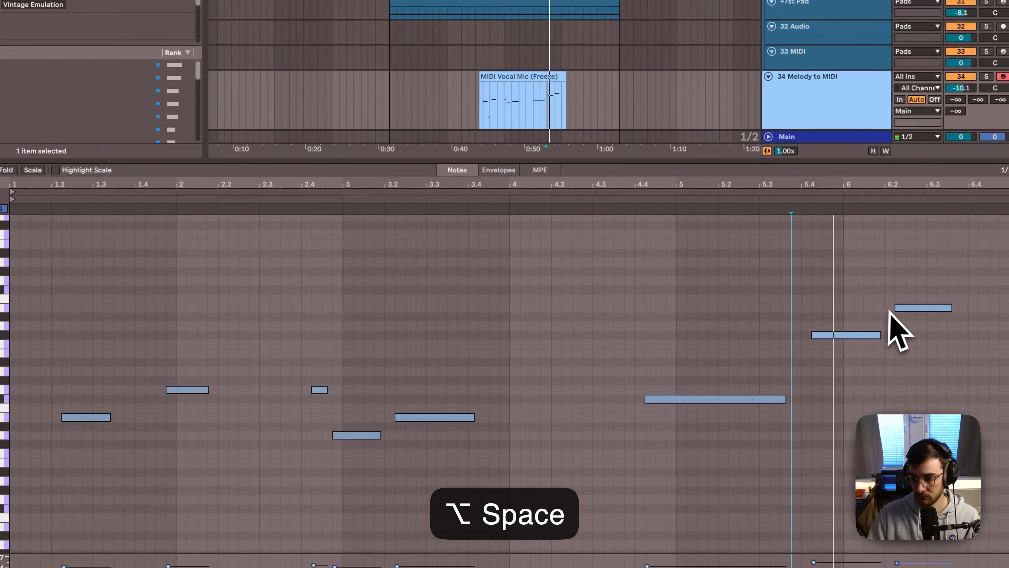
pyautogui.click(940, 298)
pyautogui.moveTo(912, 312); pyautogui.dragTo(910, 311)
# Extend the start of the melody clip slightly earlier and select the Melody to MIDI track
pyautogui.hotkey('shift', 'Tab')
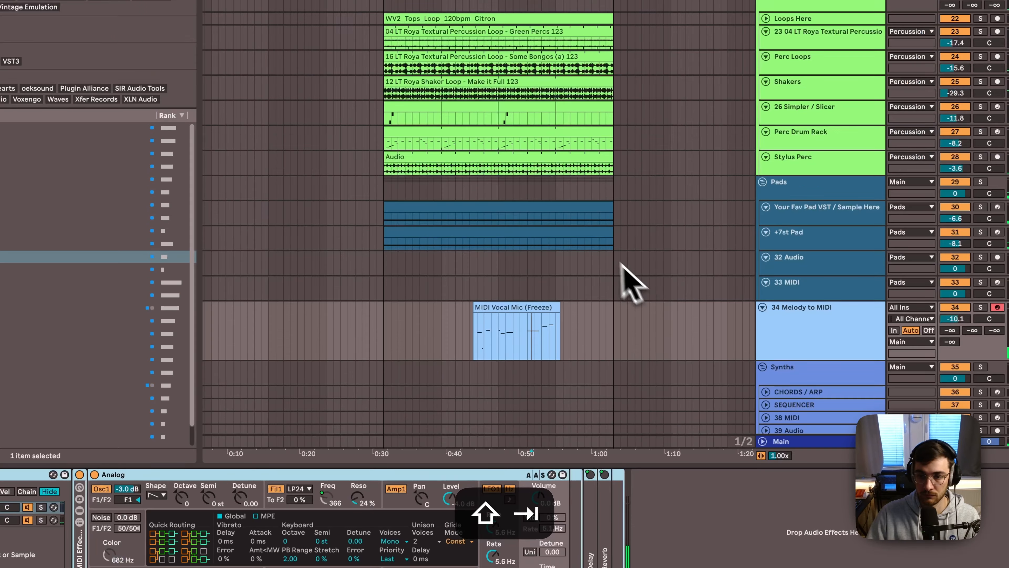
pyautogui.moveTo(482, 306); pyautogui.dragTo(469, 305)
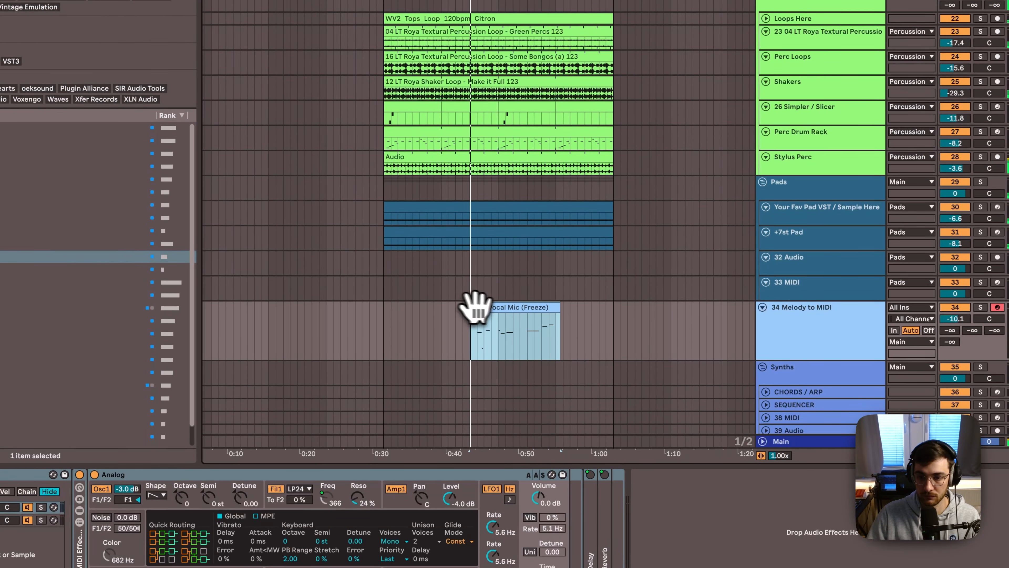
pyautogui.scroll(-3, 596, 320)
pyautogui.click(813, 280)
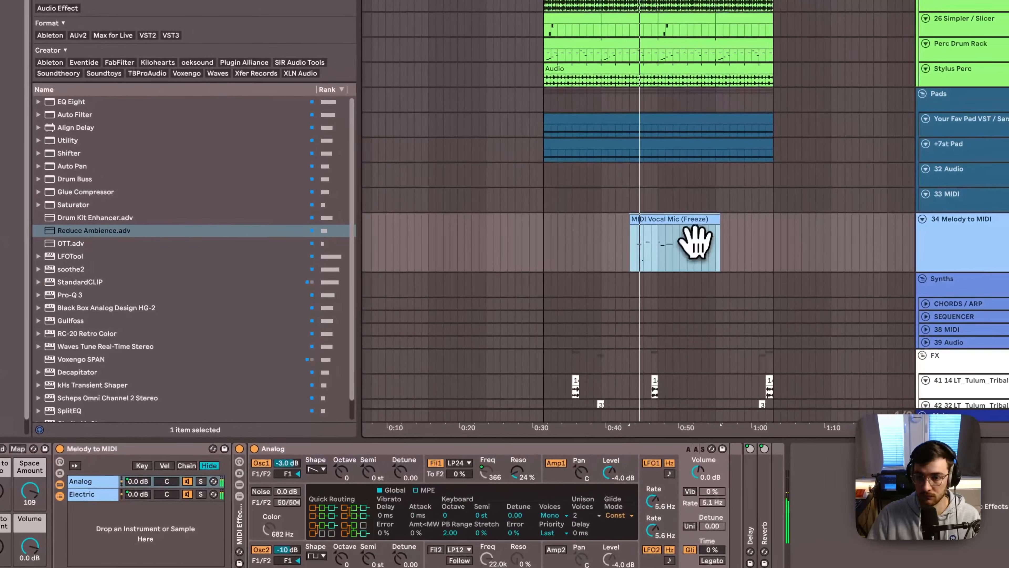
# Delete the stray short low note before bar 2 in the melody clip
pyautogui.doubleClick(680, 219)
pyautogui.press('space')
pyautogui.scroll(-5, 437, 429)
pyautogui.moveTo(388, 457); pyautogui.dragTo(217, 405)
pyautogui.press('super+x')
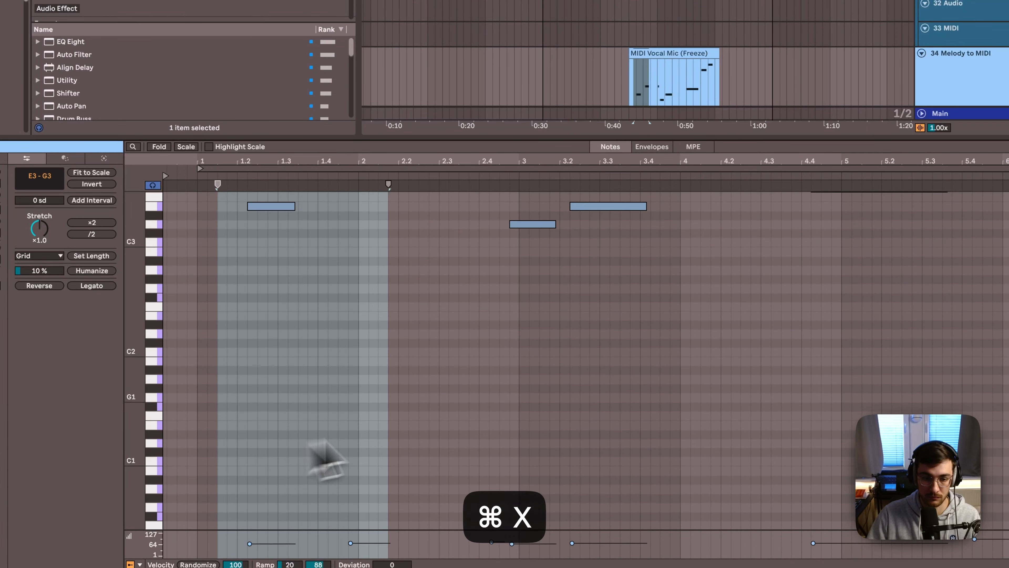
# Raise the melody note leading into bar 2 to G#3 and play the clip
pyautogui.scroll(4, 326, 442)
pyautogui.moveTo(371, 301); pyautogui.dragTo(369, 287)
pyautogui.click(332, 267)
pyautogui.press('space')
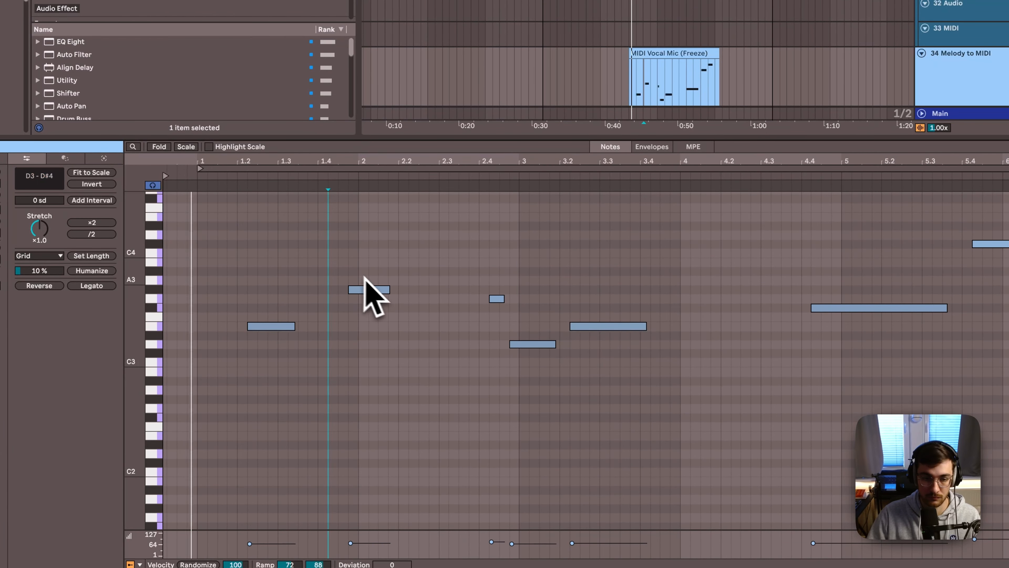
# Shift the melody's G#3 note to end at bar 2 and reposition the preceding E3 note just before beat 1.3, checking by playback
pyautogui.hotkey('shift', 'Tab')
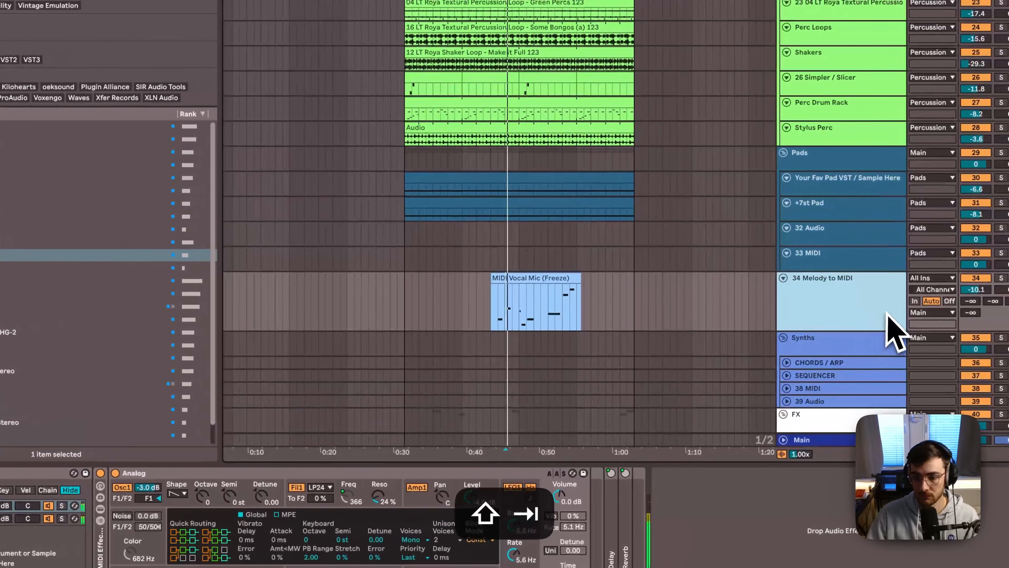
pyautogui.doubleClick(566, 280)
pyautogui.moveTo(374, 314); pyautogui.dragTo(362, 314)
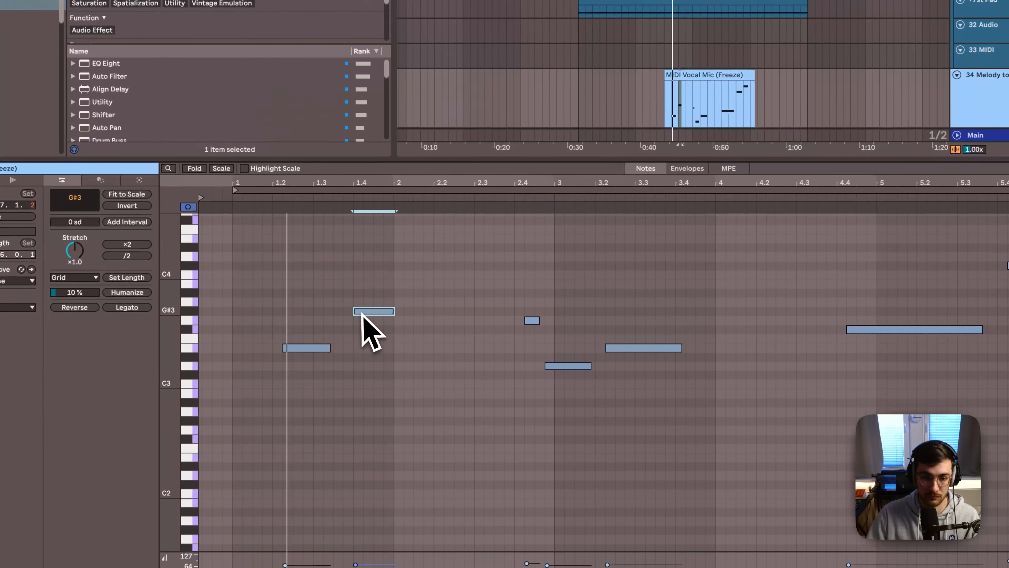
pyautogui.moveTo(304, 348); pyautogui.dragTo(337, 349)
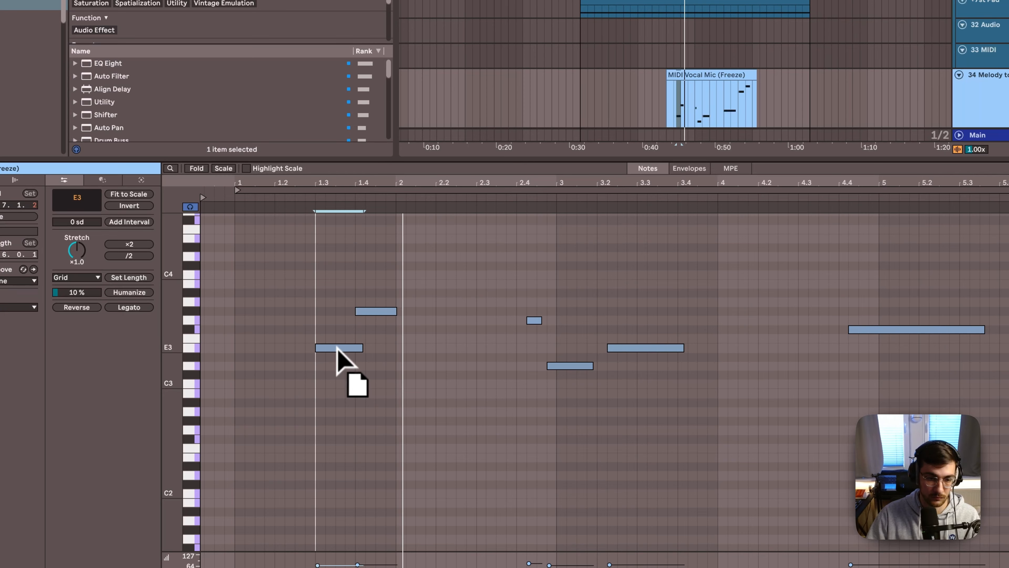
pyautogui.press('space')
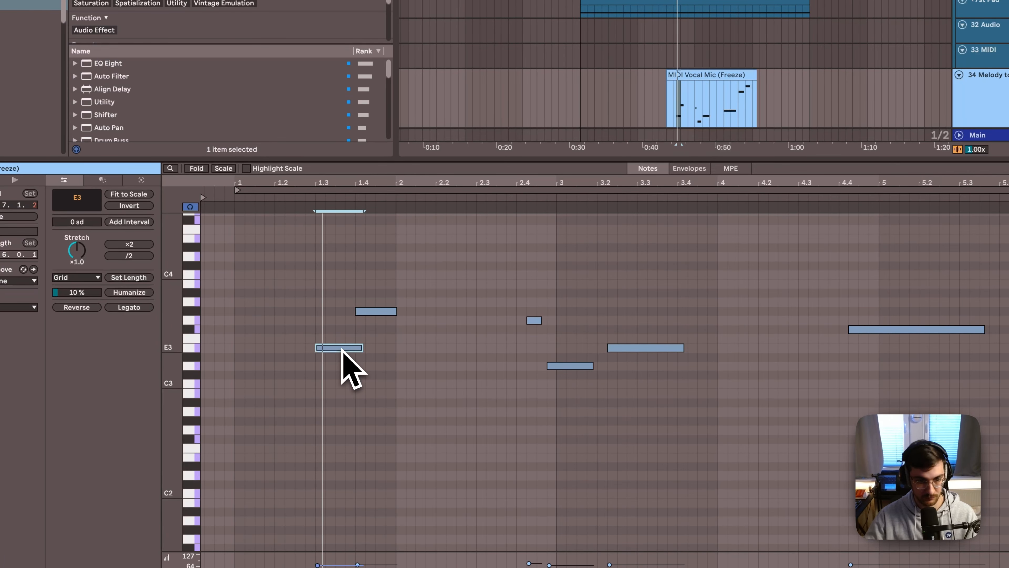
pyautogui.moveTo(338, 349); pyautogui.dragTo(322, 350)
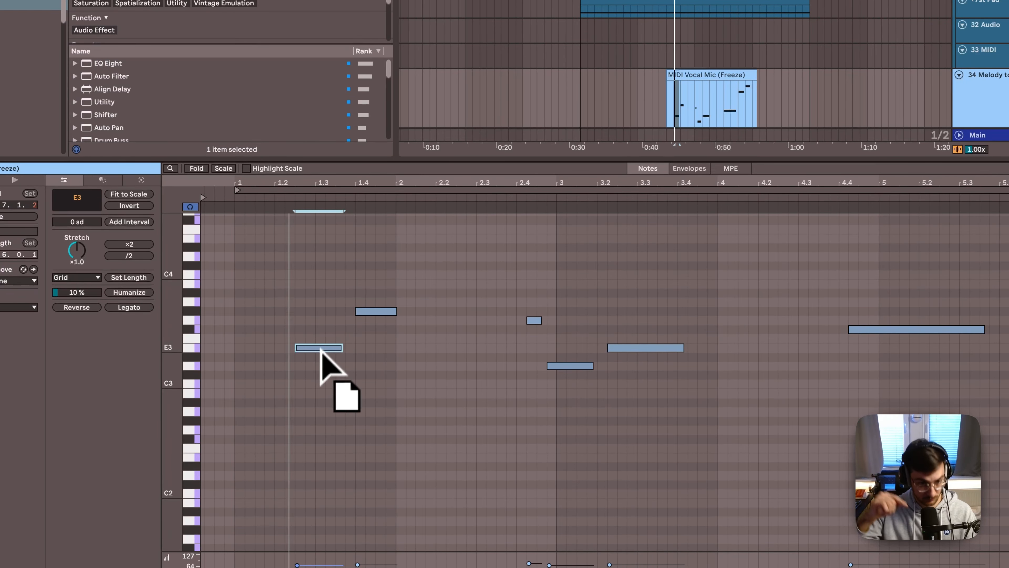
pyautogui.press('Left')
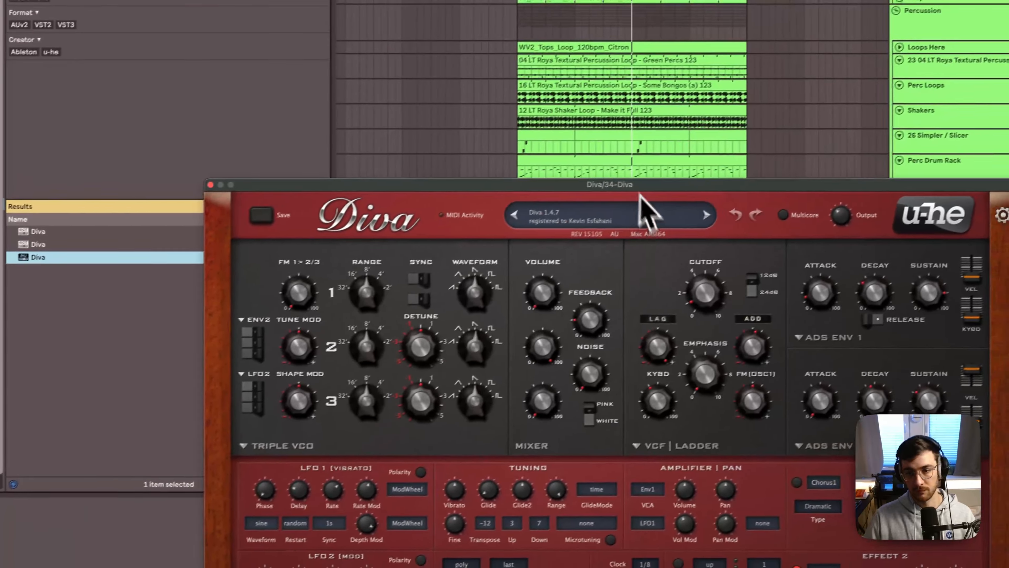
# Move the Diva window clear and open the Synthesia folder of the LotusTunes presets
pyautogui.moveTo(640, 188); pyautogui.dragTo(464, 81)
pyautogui.click(590, 512)
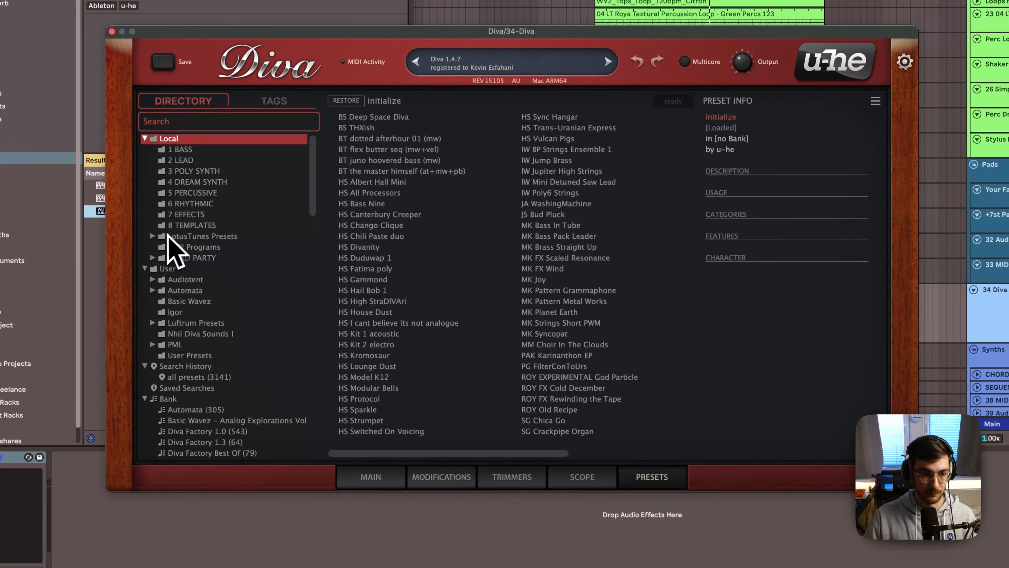
pyautogui.click(168, 236)
pyautogui.click(167, 236)
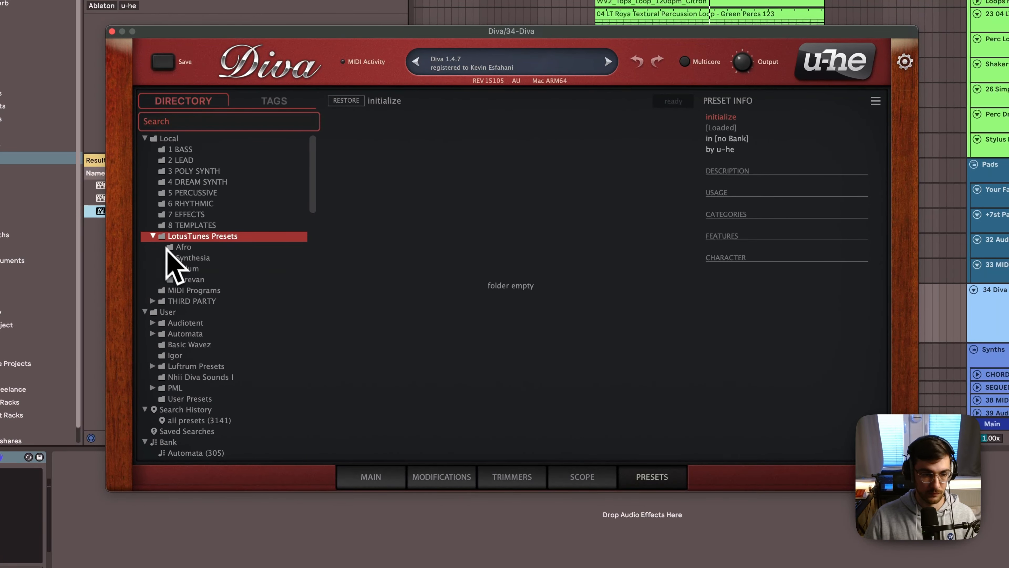
pyautogui.click(187, 247)
pyautogui.click(205, 257)
# Audition Synthesia presets including BS - D'zin and ARP - Symphonia, and load ARP - Always Moving for the melody
pyautogui.click(361, 204)
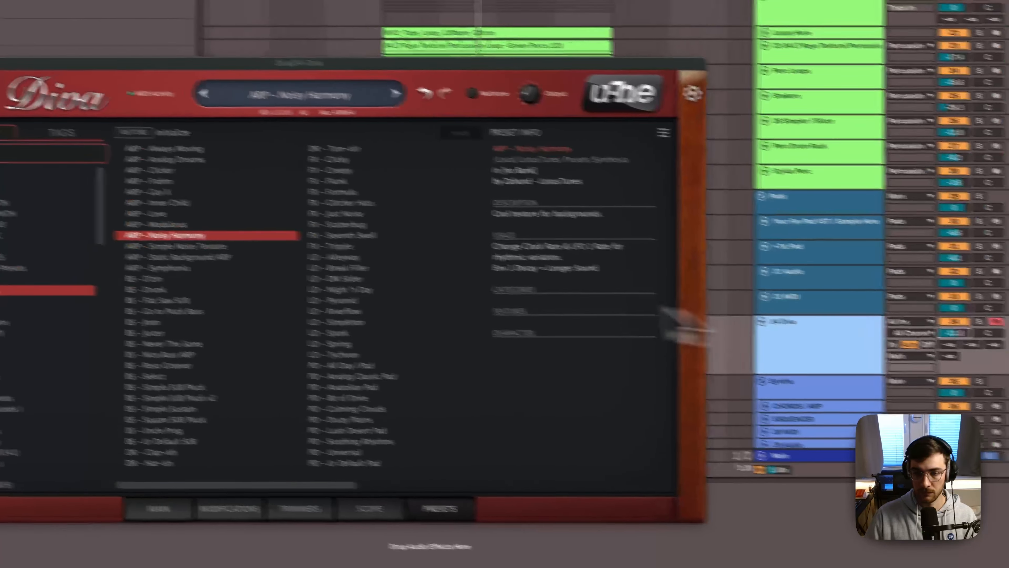
pyautogui.click(140, 270)
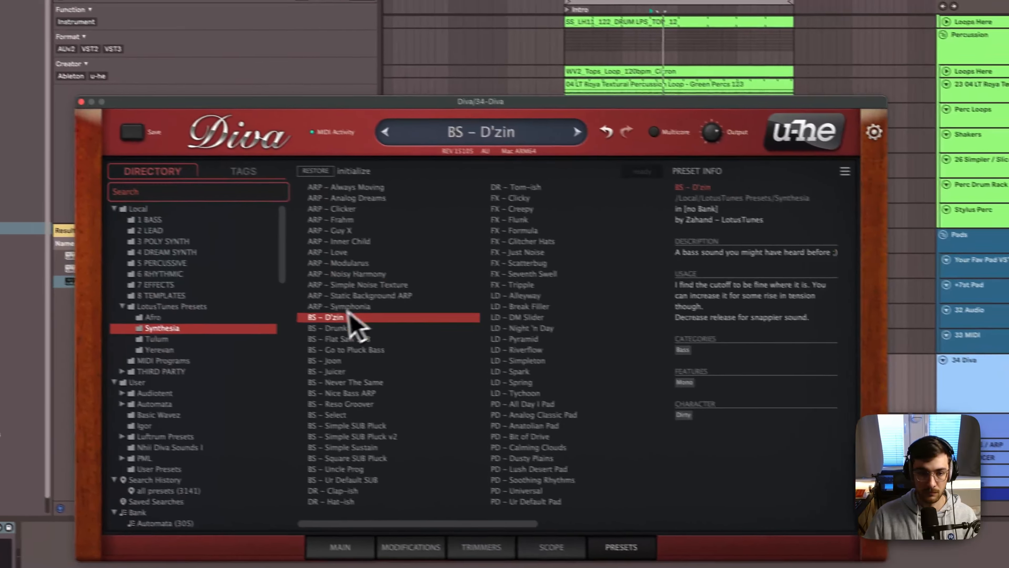
pyautogui.press('Up')
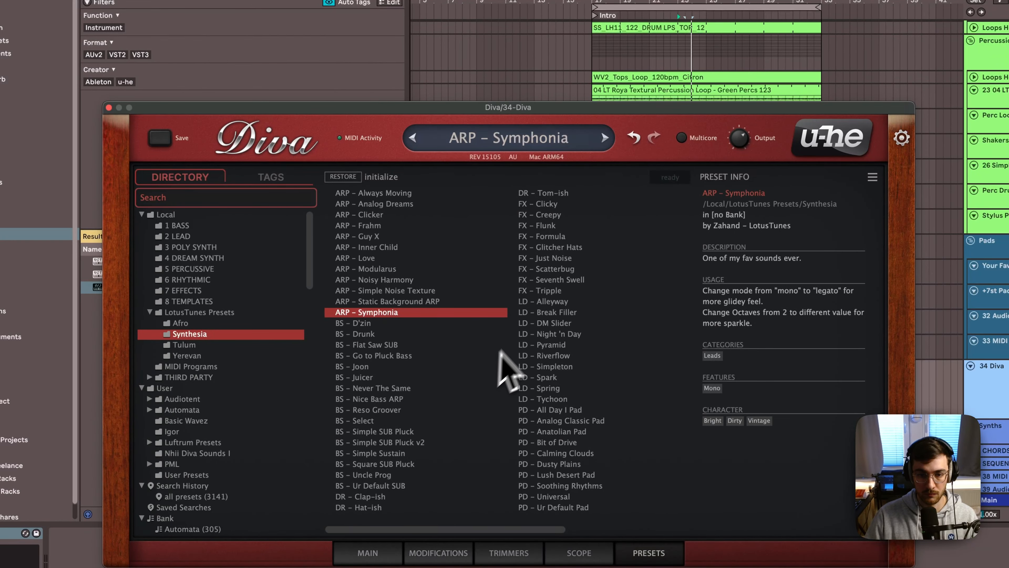
pyautogui.click(374, 193)
pyautogui.press('space')
pyautogui.press('space')
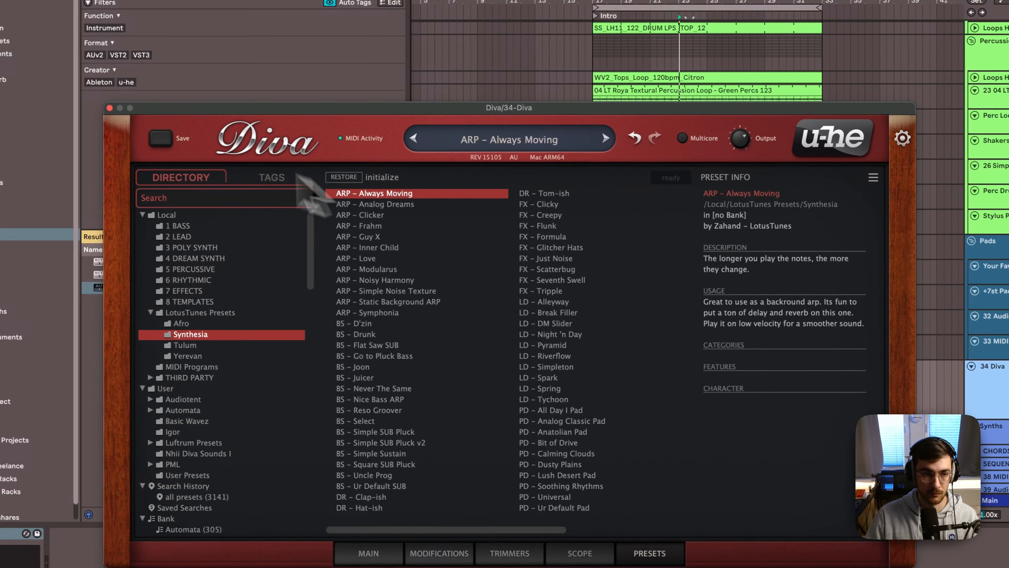
pyautogui.click(108, 107)
# Raise the filter cutoff of Diva's ARP - Always Moving preset to about 104 while the melody plays
pyautogui.doubleClick(700, 366)
pyautogui.click(450, 288)
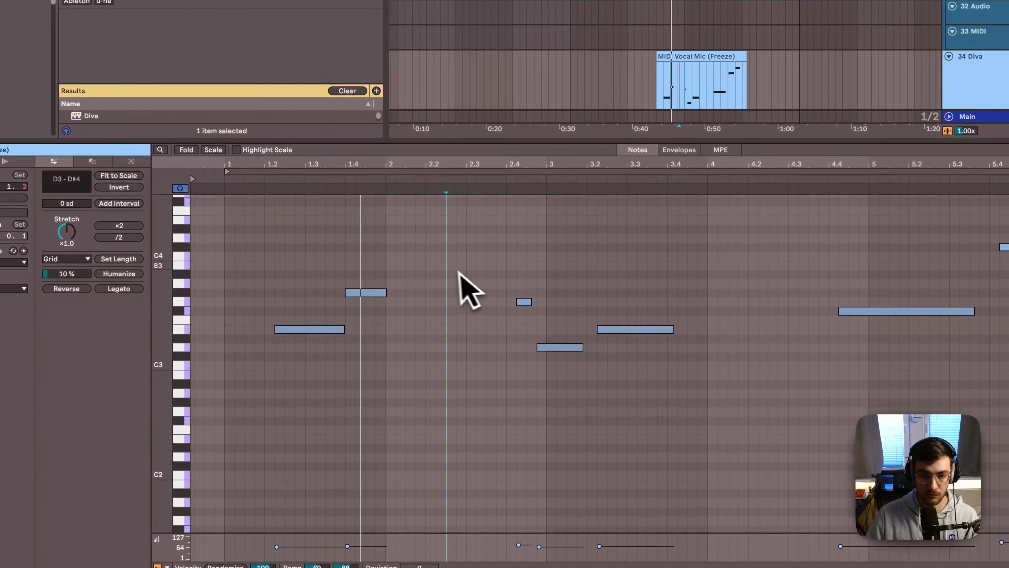
pyautogui.hotkey('shift', 'Tab')
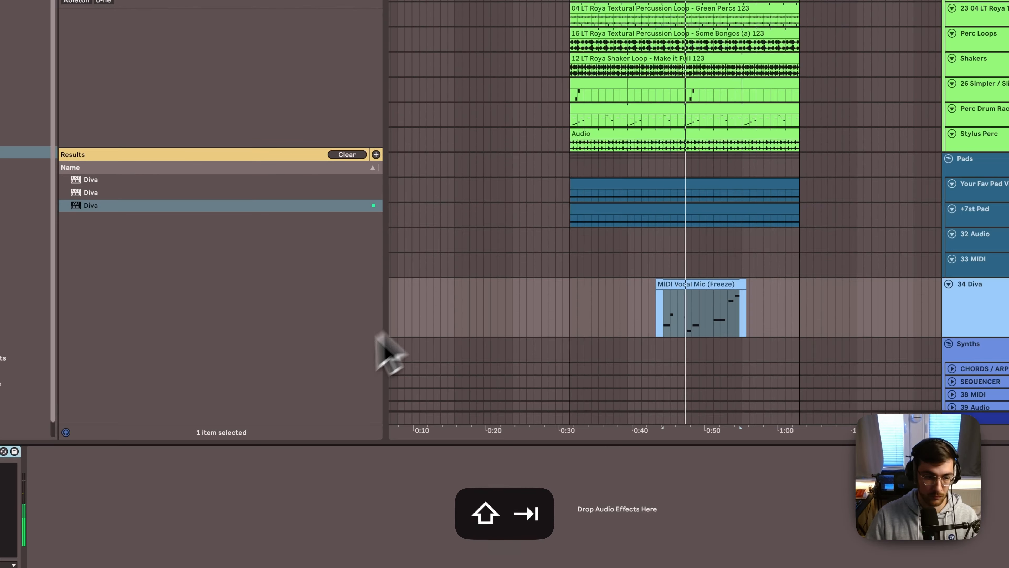
pyautogui.click(34, 449)
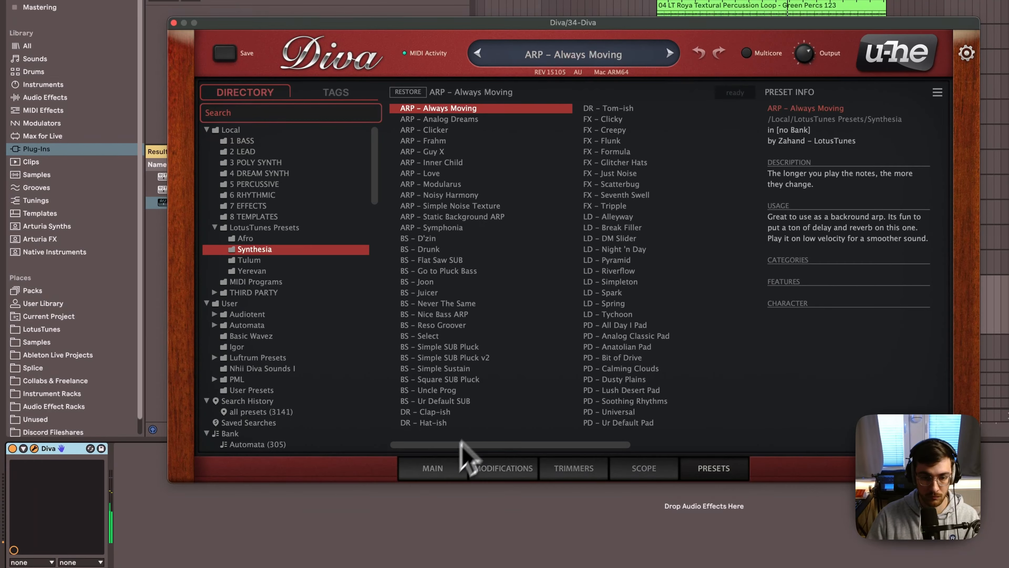
pyautogui.click(457, 467)
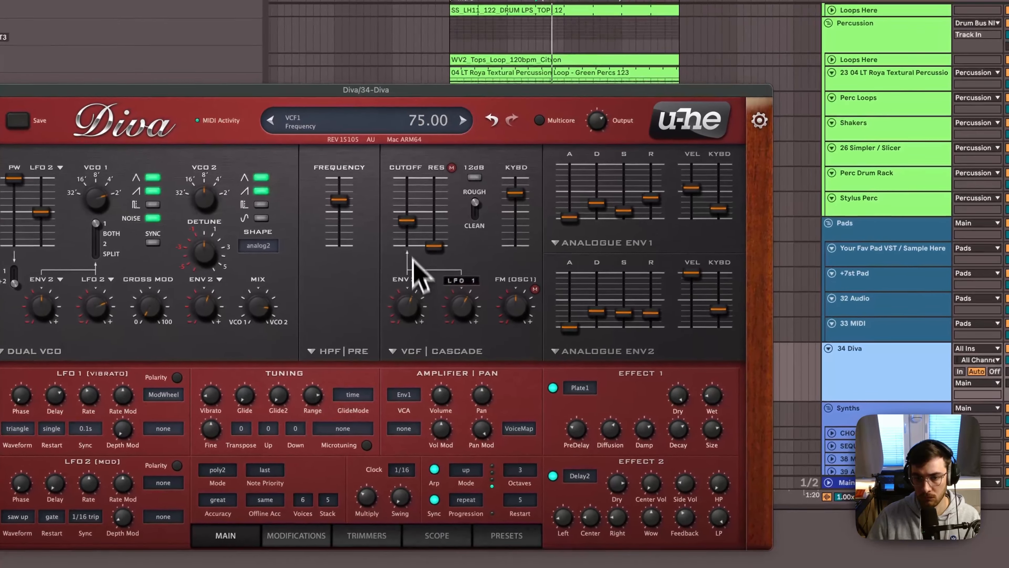
pyautogui.moveTo(619, 154); pyautogui.dragTo(621, 138)
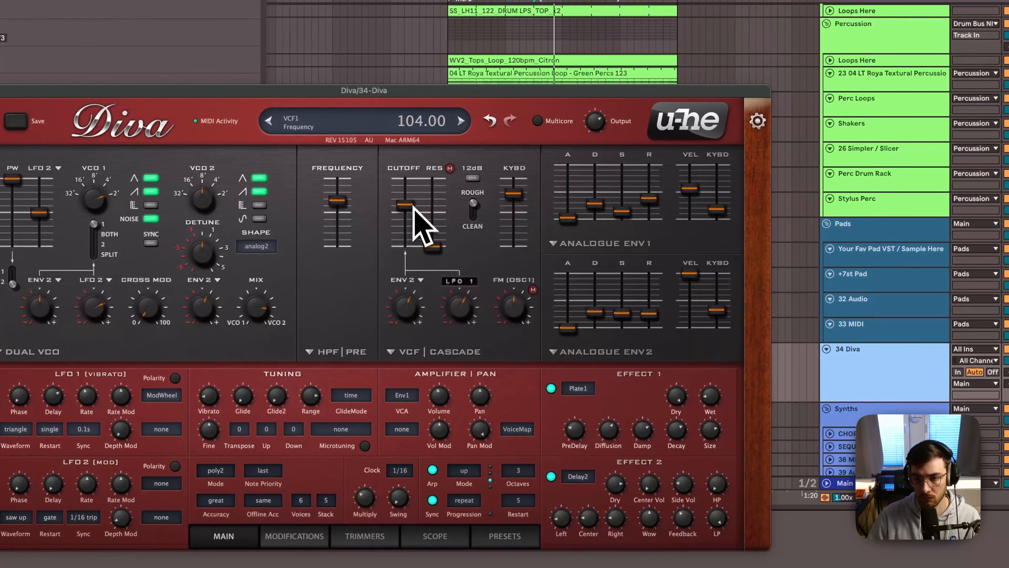
pyautogui.moveTo(413, 206); pyautogui.dragTo(413, 208)
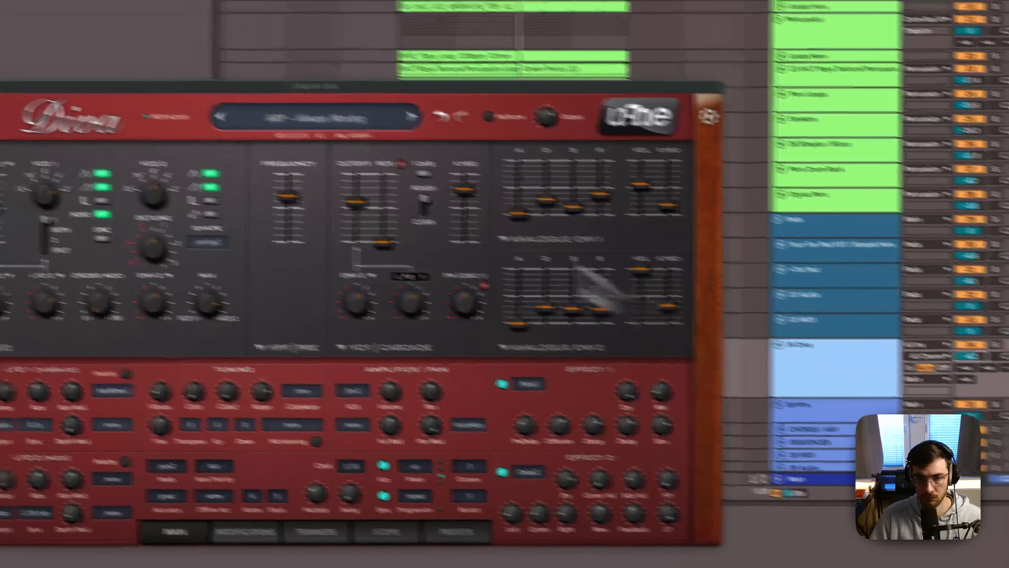
# Review the melody clip and adjust how deeply LFO 1 modulates Diva's filter cutoff
pyautogui.click(106, 112)
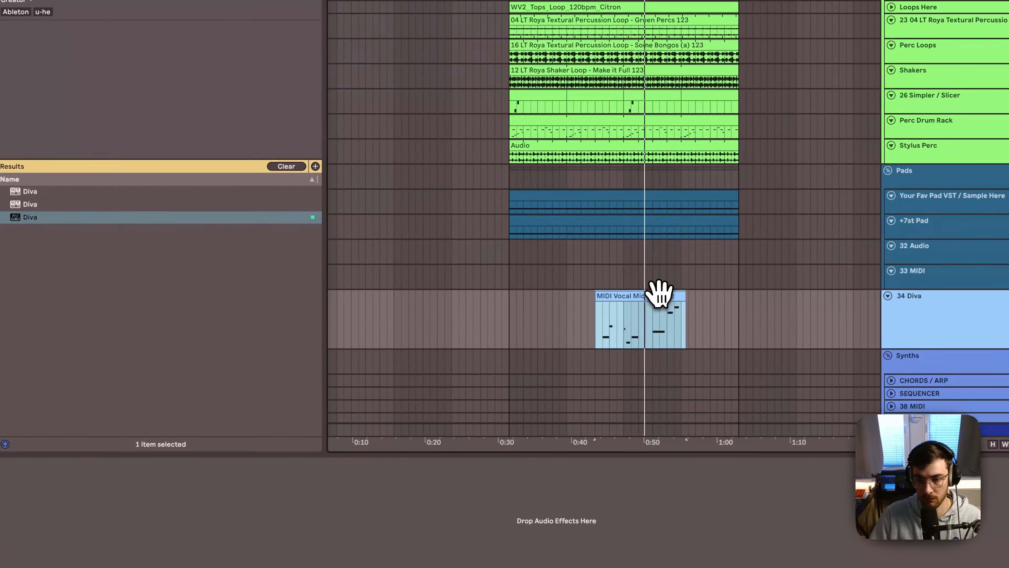
pyautogui.doubleClick(660, 294)
pyautogui.hotkey('shift', 'Tab')
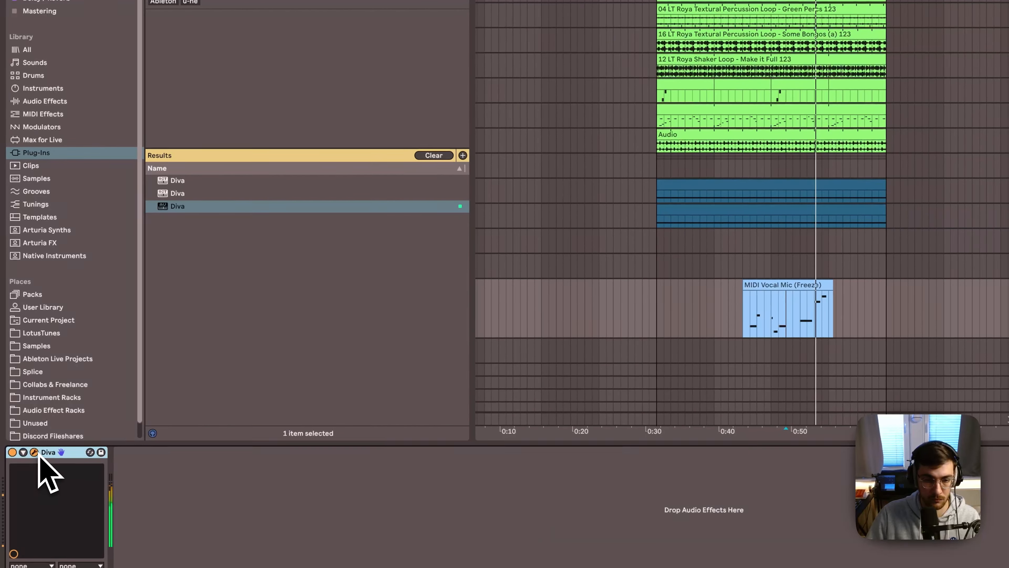
pyautogui.click(35, 453)
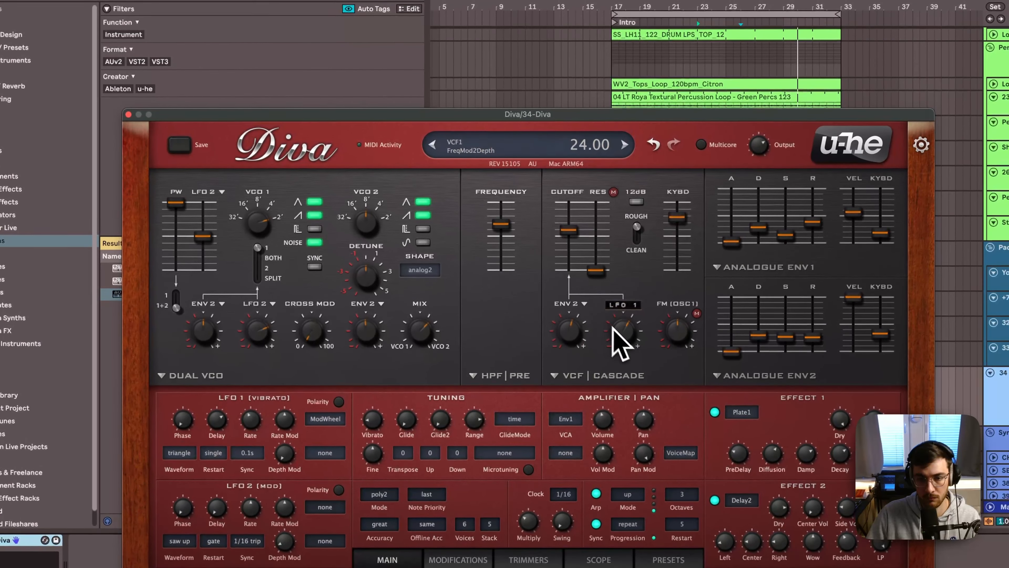
pyautogui.moveTo(612, 328); pyautogui.dragTo(617, 353)
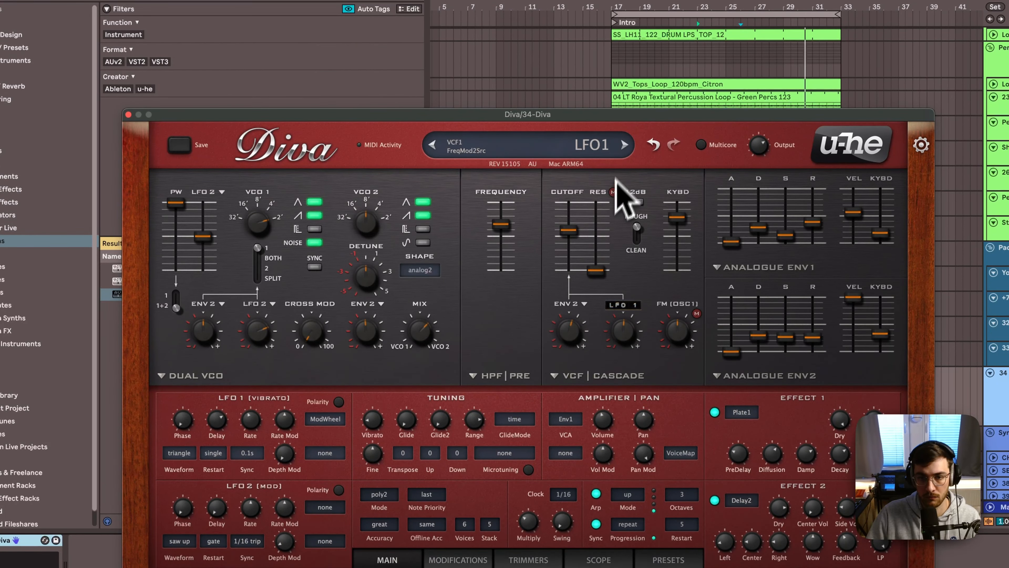
pyautogui.click(129, 115)
# Move the melody clip to the start of the intro and extend its first E3 note to the start of the G#3 note
pyautogui.moveTo(727, 360); pyautogui.dragTo(641, 360)
pyautogui.doubleClick(641, 361)
pyautogui.press('space')
pyautogui.moveTo(248, 322); pyautogui.dragTo(301, 323)
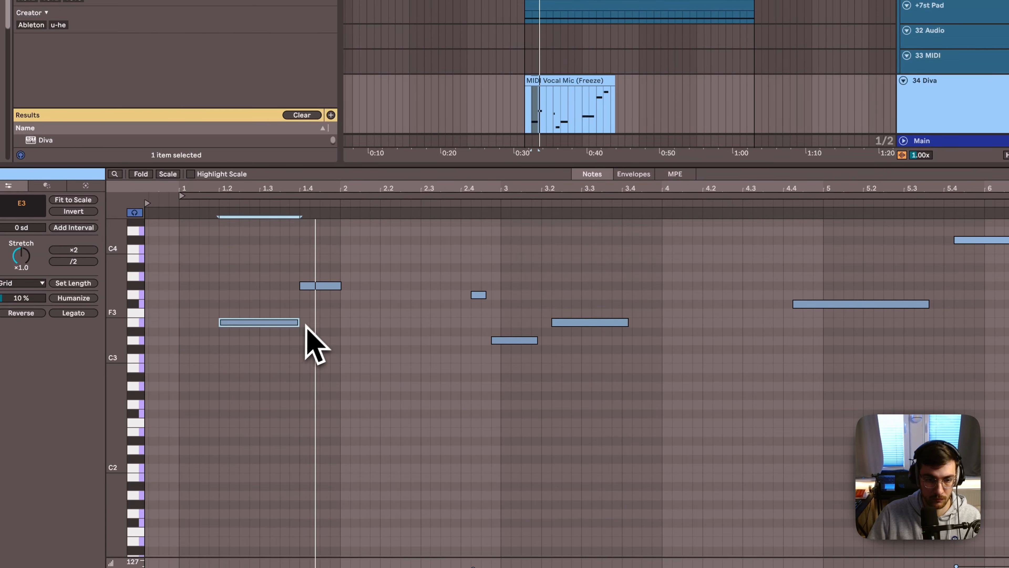
pyautogui.click(324, 285)
# Delete the Diva melody track from the arrangement
pyautogui.hotkey('shift', 'Tab')
pyautogui.click(961, 340)
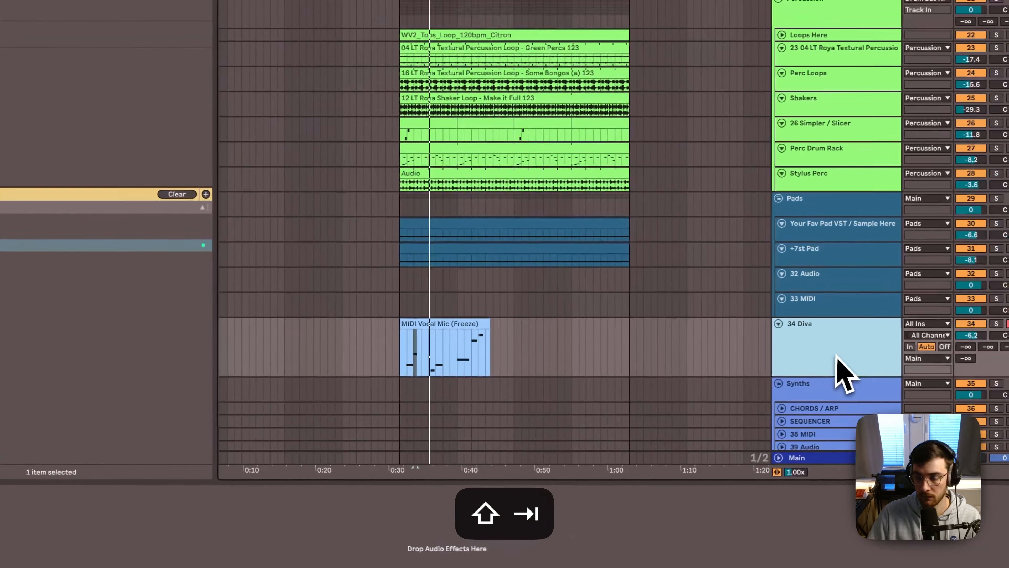
pyautogui.scroll(-3, 814, 302)
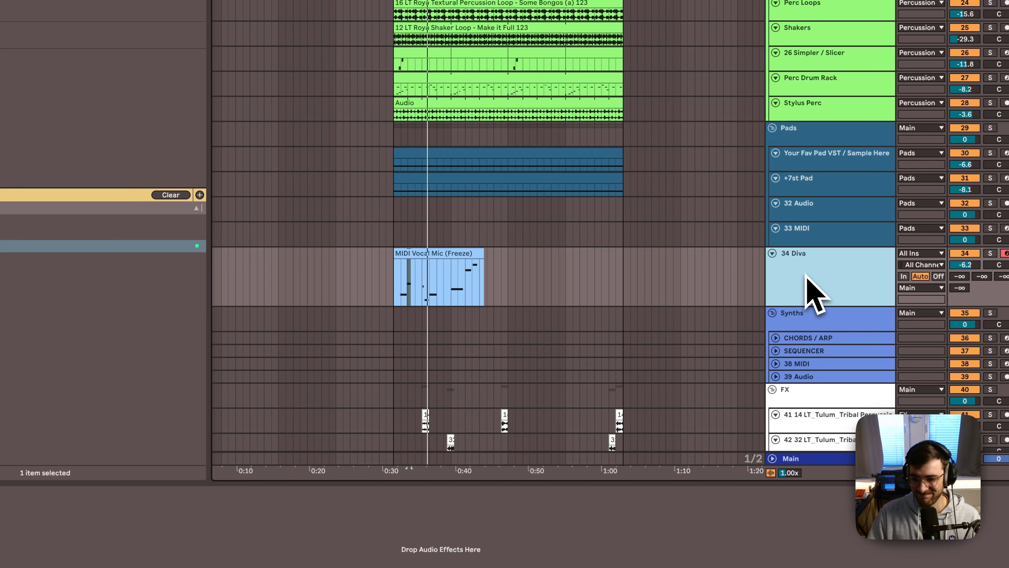
pyautogui.press('BackSpace')
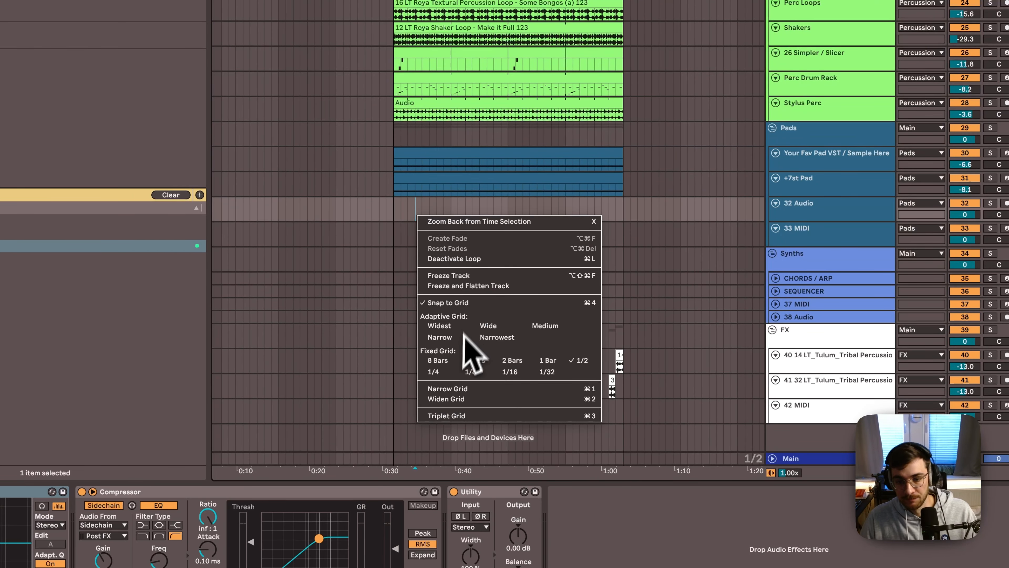
# Set the arrangement's fixed grid to 8 bars and play from the start of the intro
pyautogui.click(435, 360)
pyautogui.click(424, 262)
pyautogui.press('space')
pyautogui.scroll(-1, 483, 286)
# Unfold the CHORDS / ARP track and open the window of its Random Chords Generator device
pyautogui.click(811, 276)
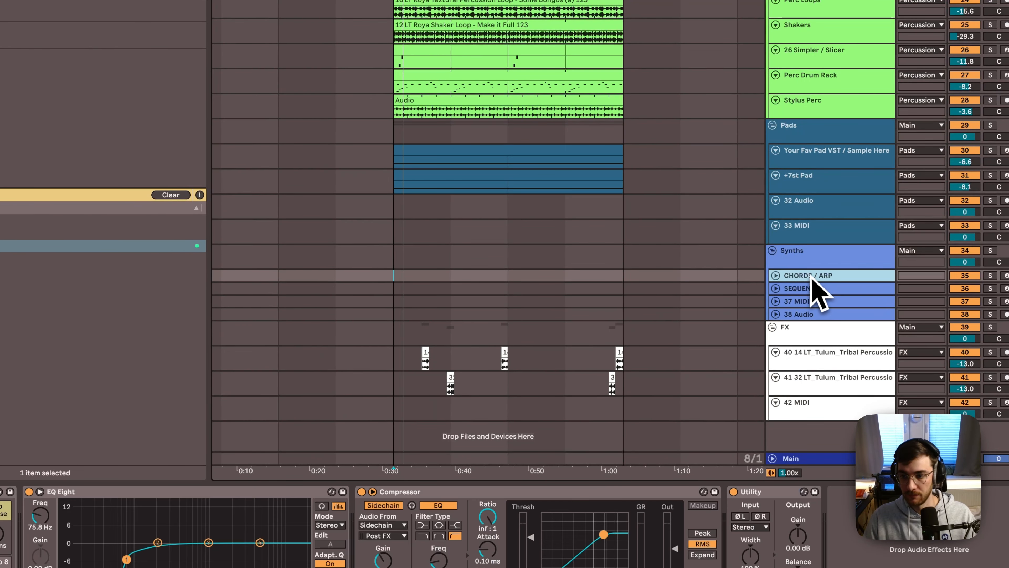
pyautogui.click(775, 275)
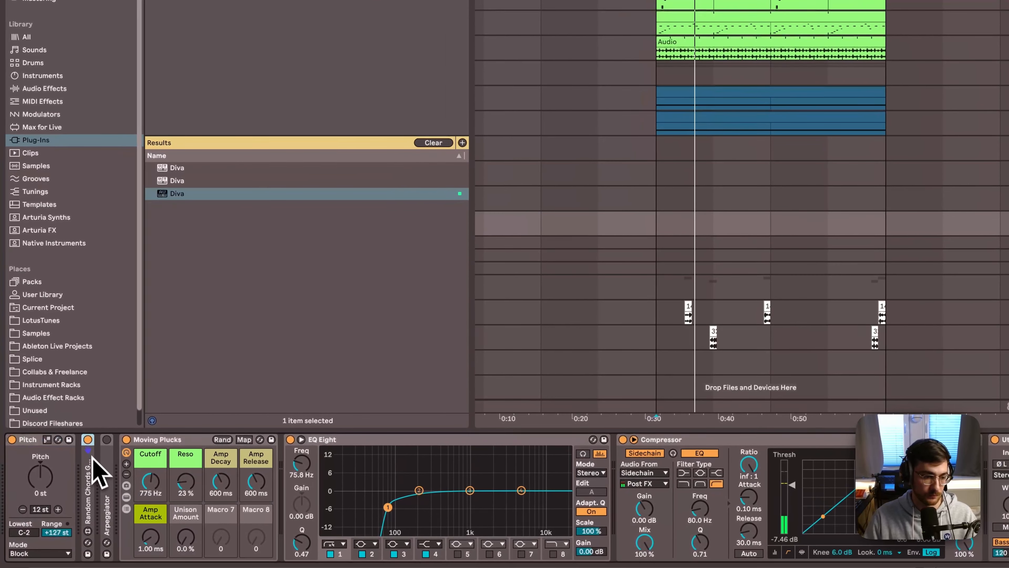
pyautogui.doubleClick(96, 457)
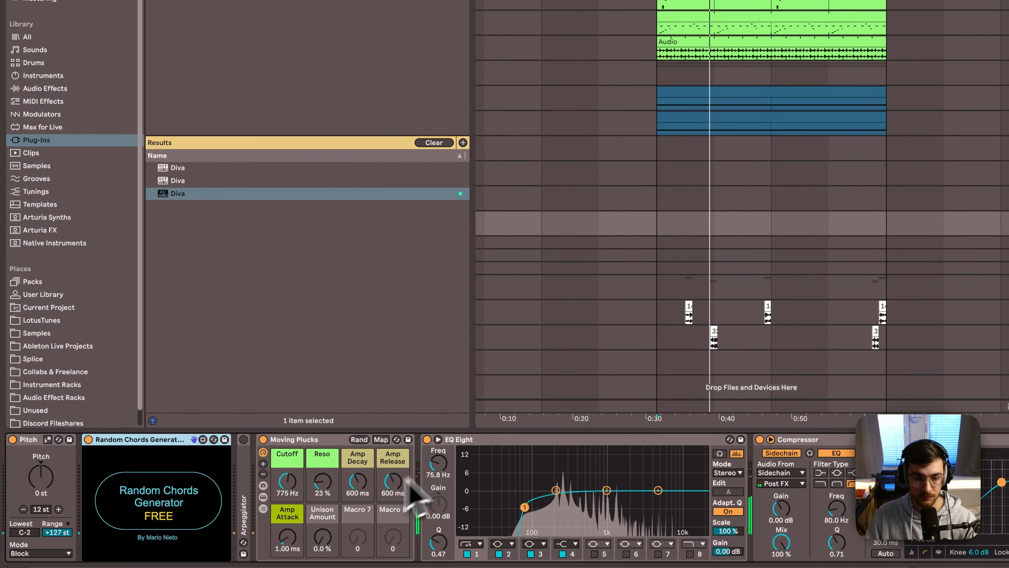
pyautogui.click(175, 512)
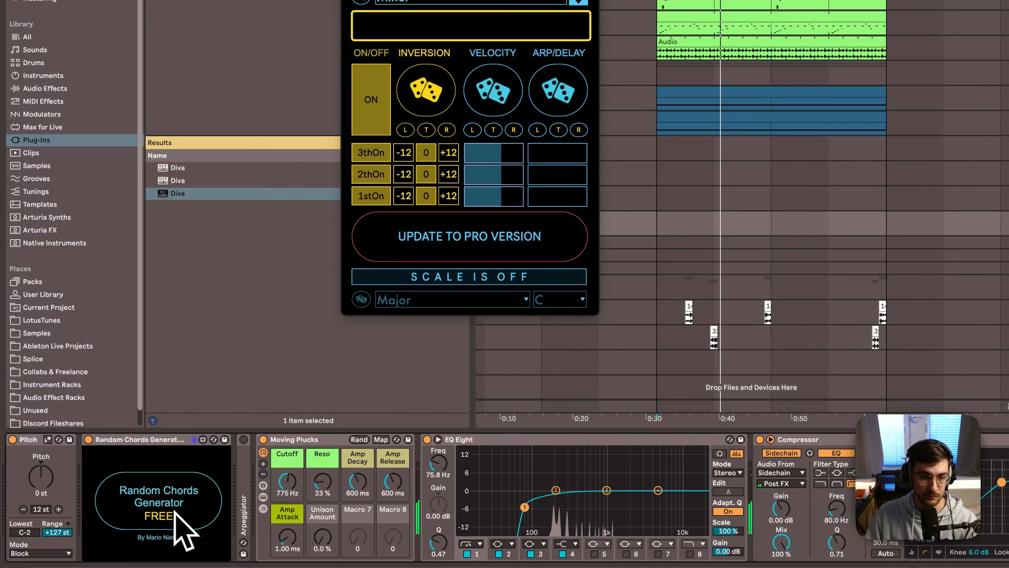
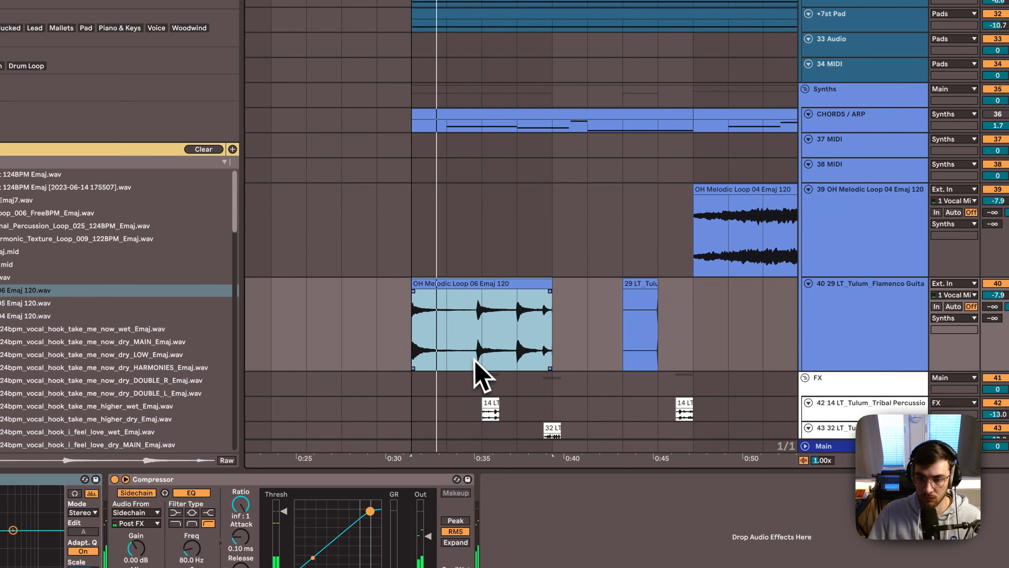
# Split the OH Melodic Loop 06 Emaj 120 clip one bar before its end and cut out its first three bars
pyautogui.click(474, 356)
pyautogui.click(500, 287)
pyautogui.click(482, 323)
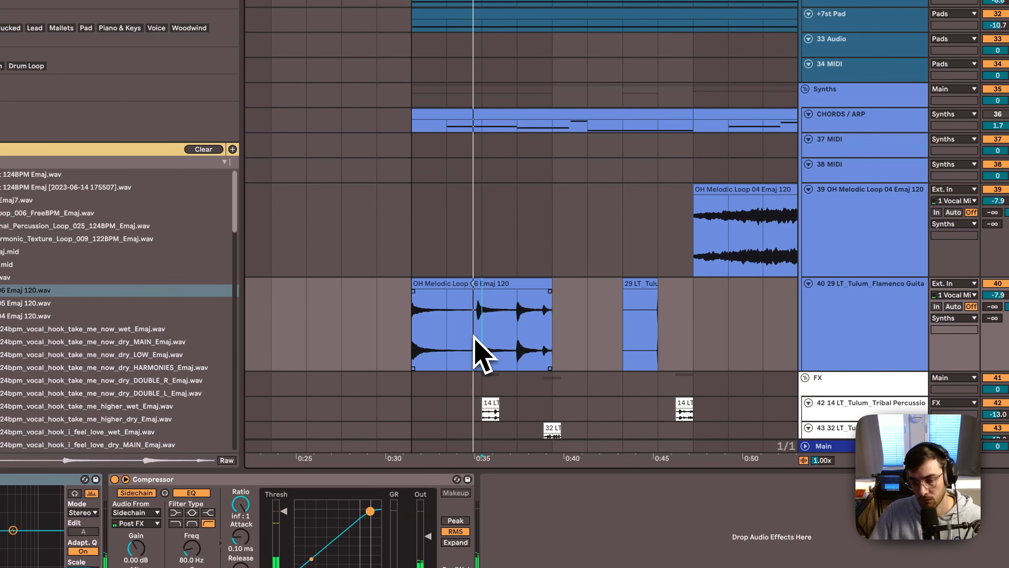
pyautogui.click(509, 283)
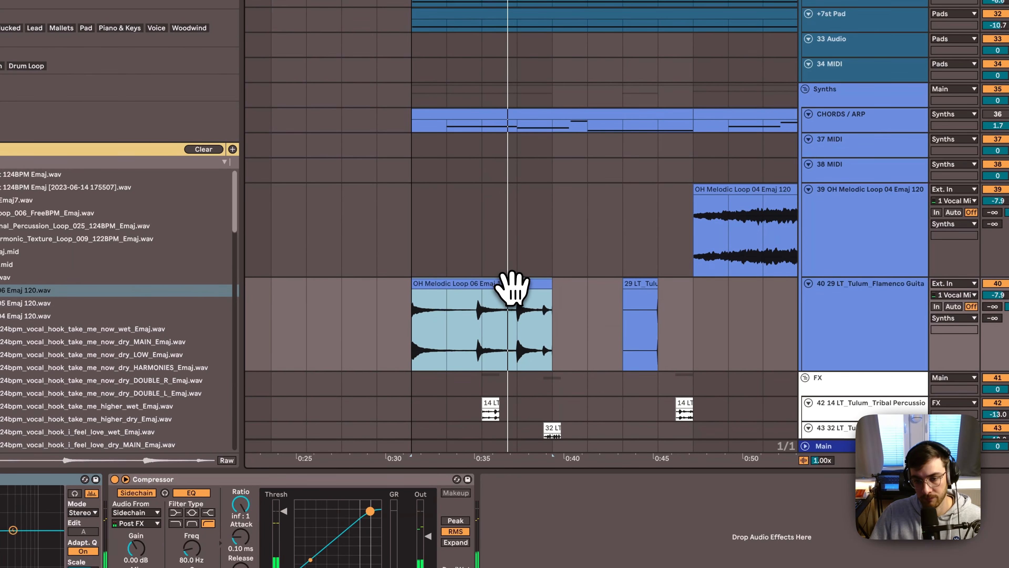
pyautogui.click(518, 302)
pyautogui.press('super+e')
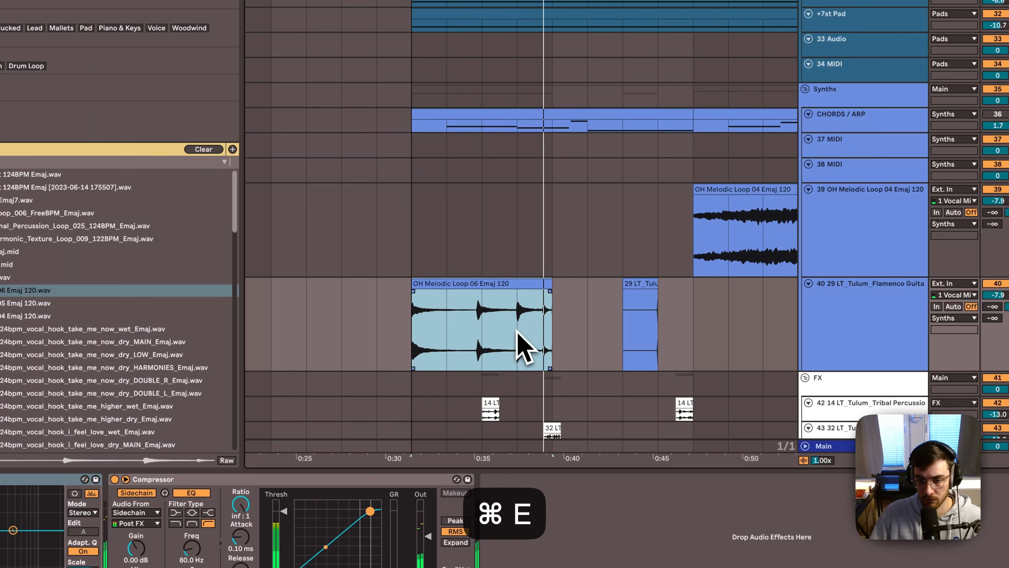
pyautogui.click(495, 284)
pyautogui.press('super+x')
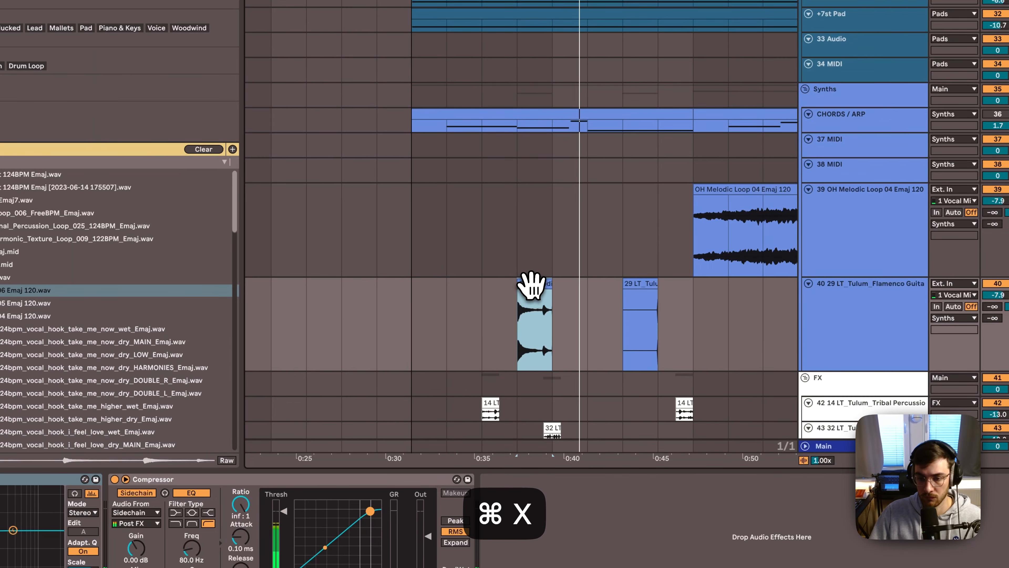
# Move the one-bar OH Melodic Loop 06 clip to bar 24, directly before the OH Melodic Loop 04 clip starts
pyautogui.moveTo(531, 286); pyautogui.dragTo(669, 288)
pyautogui.click(639, 283)
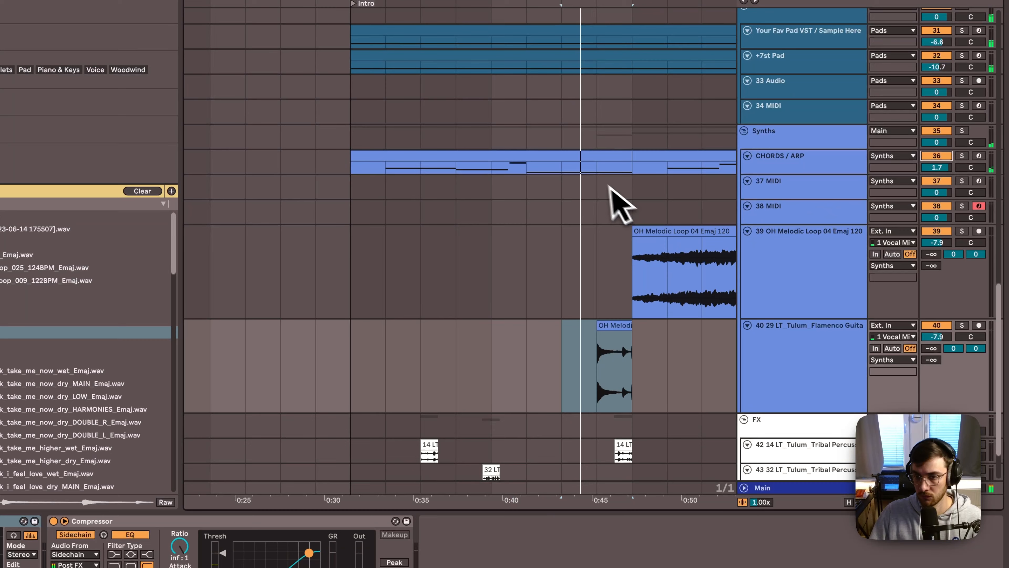
pyautogui.click(597, 187)
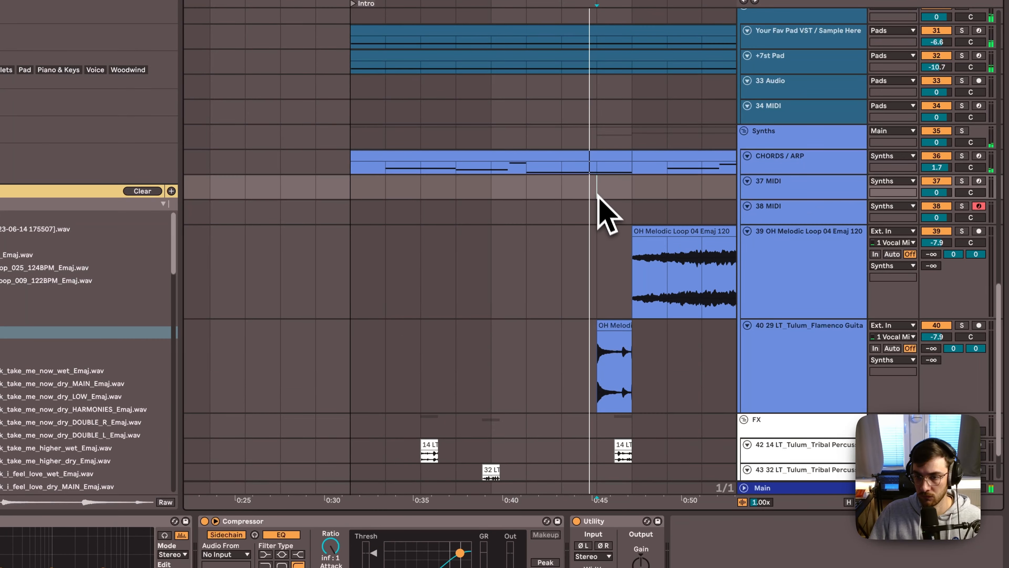
pyautogui.click(615, 331)
pyautogui.click(526, 211)
# Move the Flamenco Guitar track directly below CHORDS / ARP and rename it "chord extra"
pyautogui.moveTo(821, 409); pyautogui.dragTo(788, 195)
pyautogui.press('super+r')
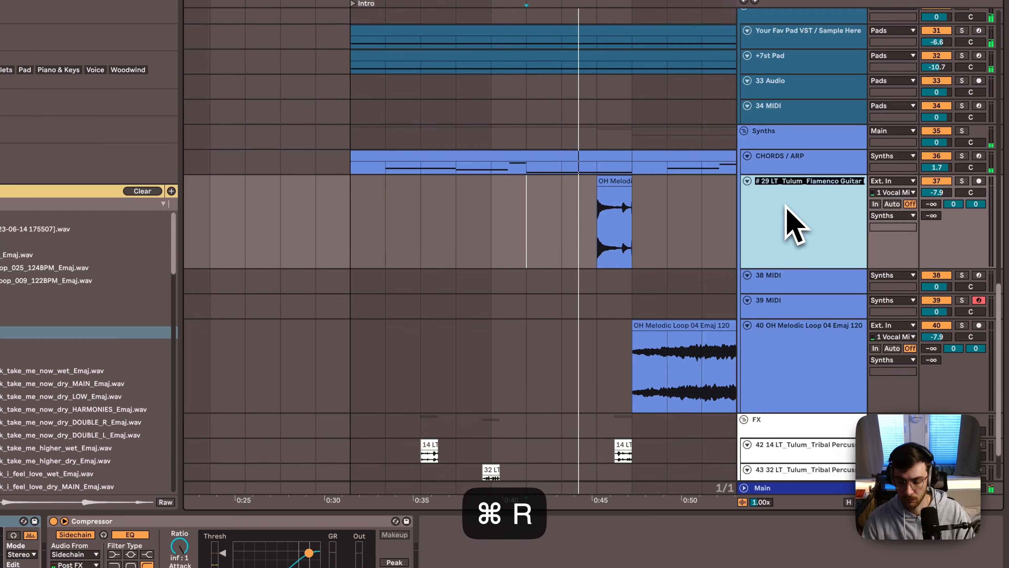
pyautogui.write('chord ex')
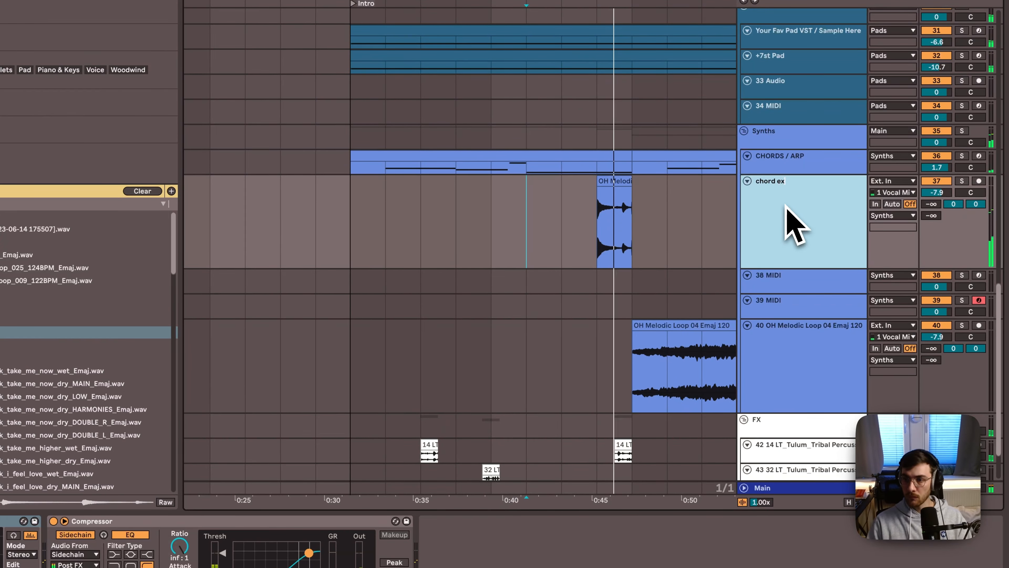
pyautogui.write('tra')
pyautogui.press('Return')
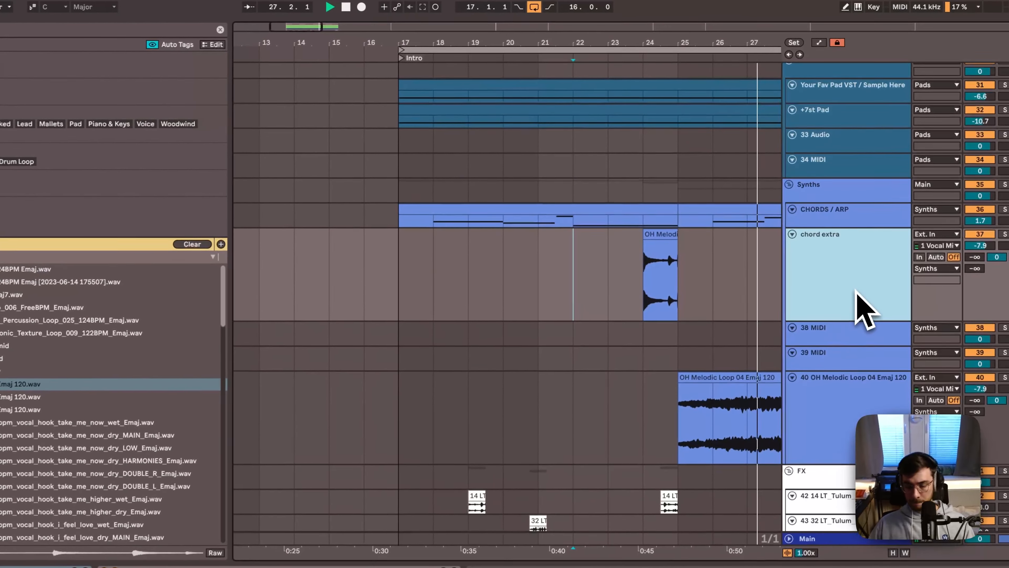
# Fit the track heights to the arrangement, show the whole intro and select the chord extra clip at bar 24
pyautogui.press('h')
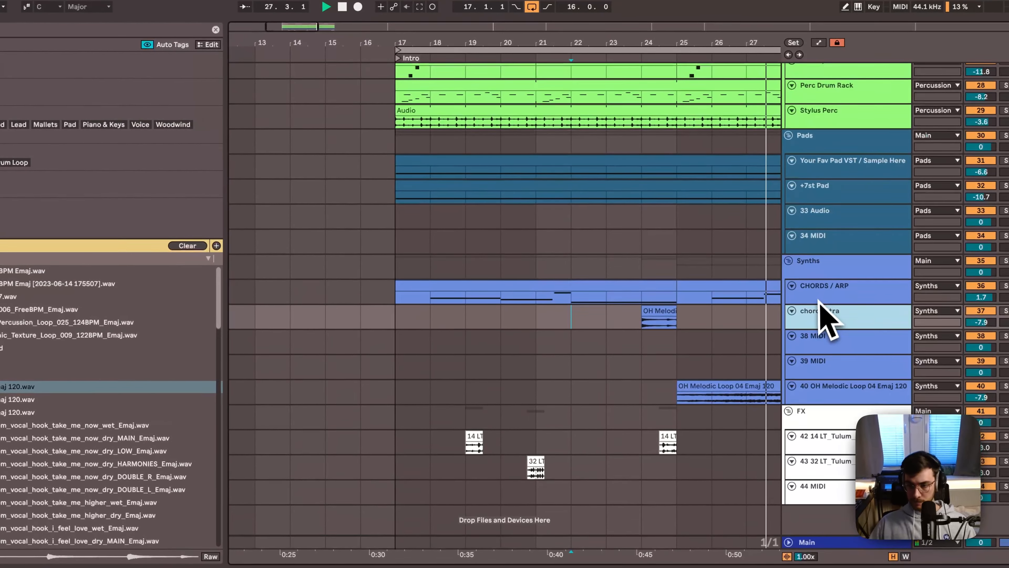
pyautogui.moveTo(658, 43); pyautogui.dragTo(393, 24)
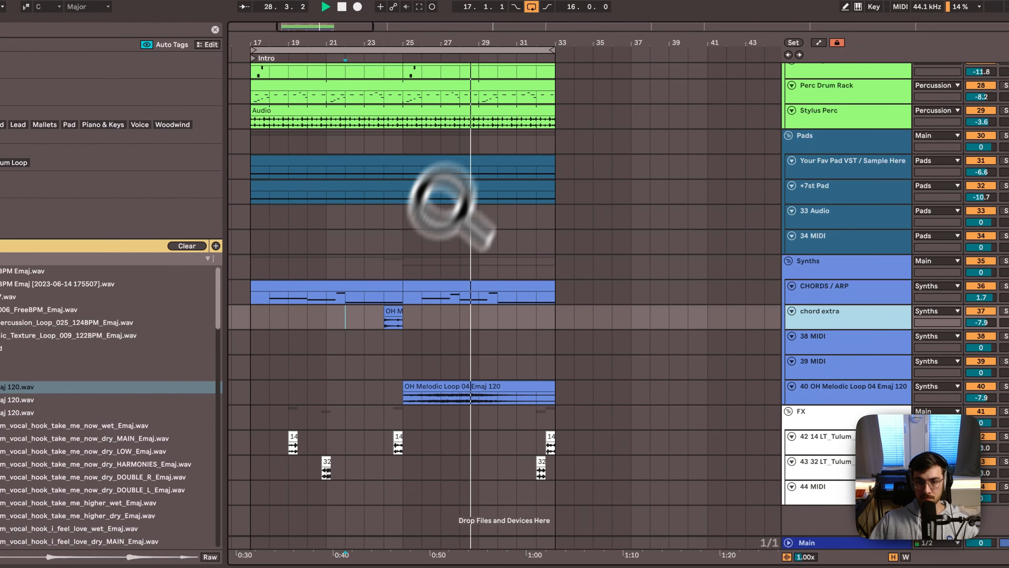
pyautogui.click(397, 311)
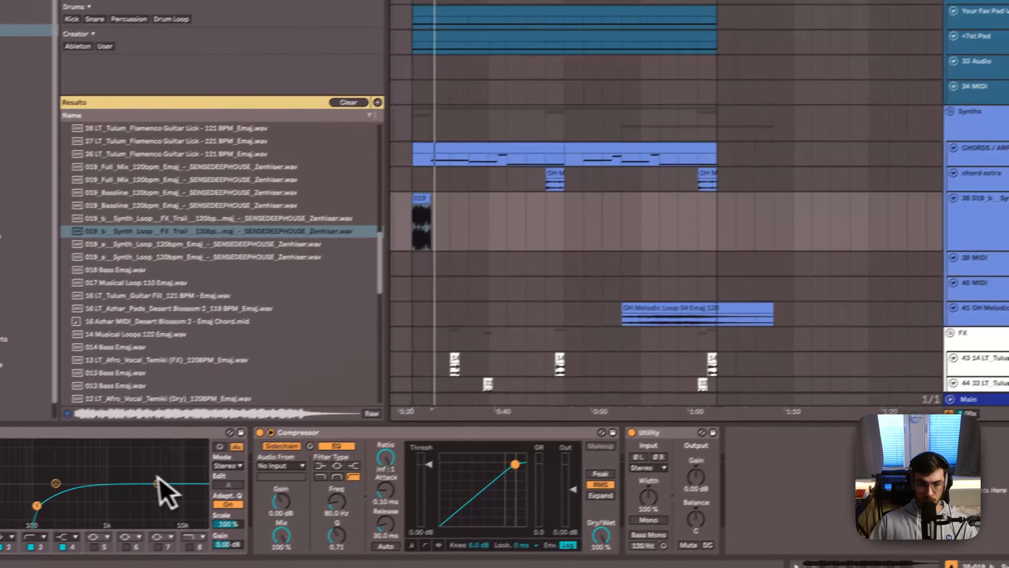
# Lower the high band of the 019_b synth loop track's EQ Eight, adjust its D send and restart playback
pyautogui.moveTo(156, 478); pyautogui.dragTo(149, 505)
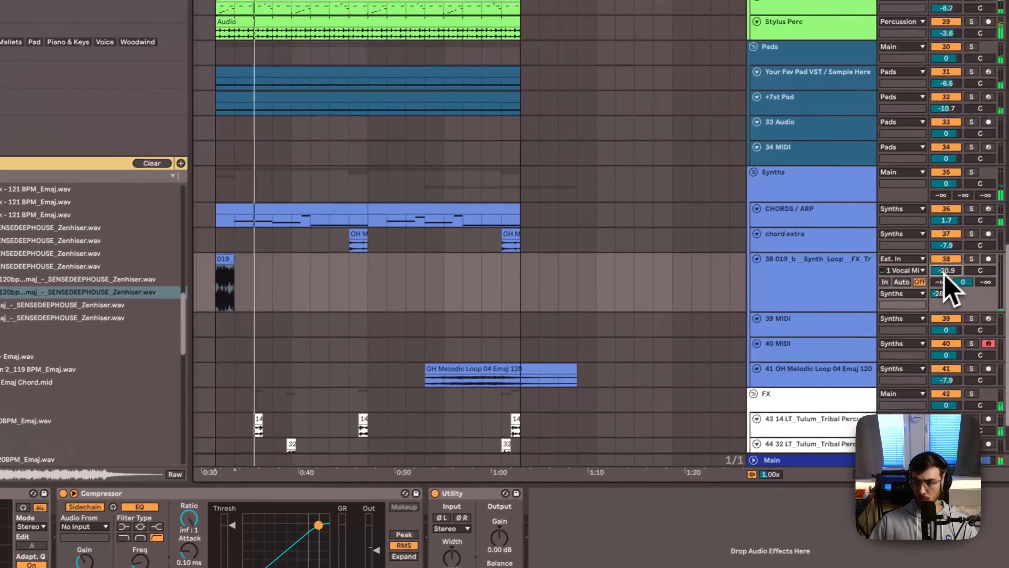
pyautogui.click(937, 301)
pyautogui.moveTo(937, 298); pyautogui.dragTo(937, 296)
pyautogui.press('space')
pyautogui.press('space')
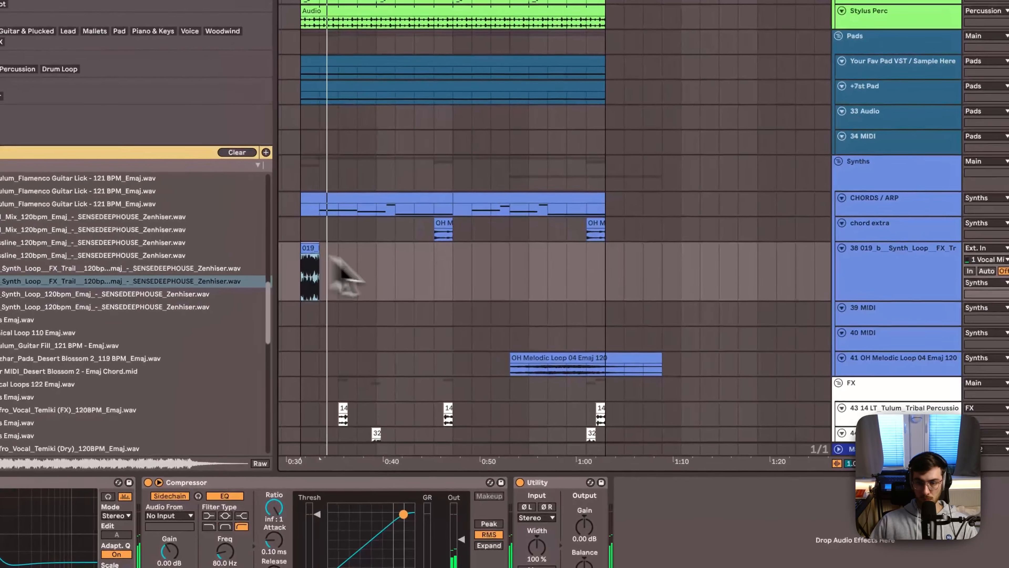
# Show the return tracks and open the ValhallaFreqEcho window on return D Experimental
pyautogui.press('super+alt+r')
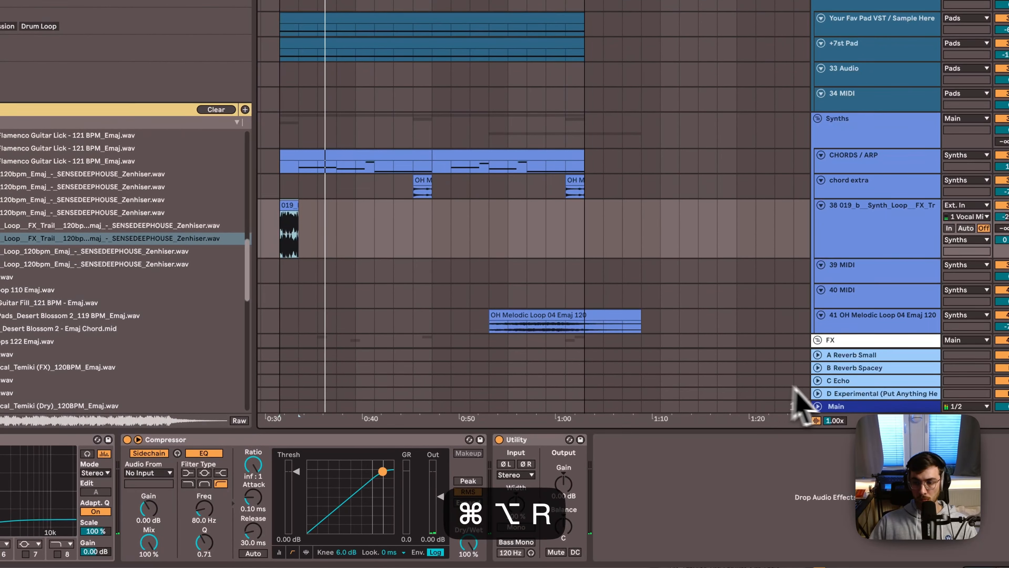
pyautogui.click(835, 394)
pyautogui.press('space')
pyautogui.press('space')
pyautogui.click(5, 423)
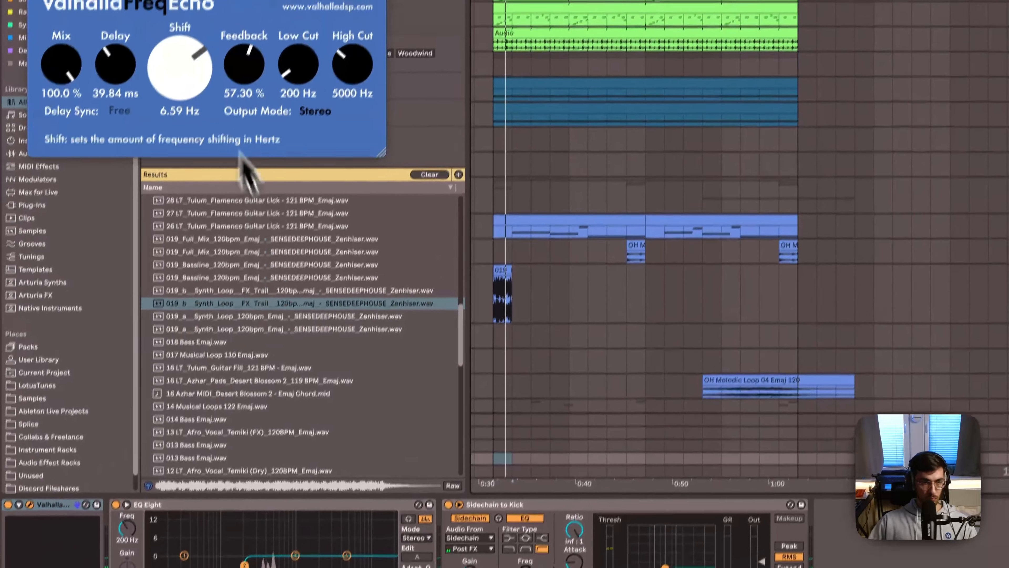
# Set the ValhallaFreqEcho Shift to about 5.93 Hz and adjust its Delay time
pyautogui.moveTo(168, 113); pyautogui.dragTo(186, 80)
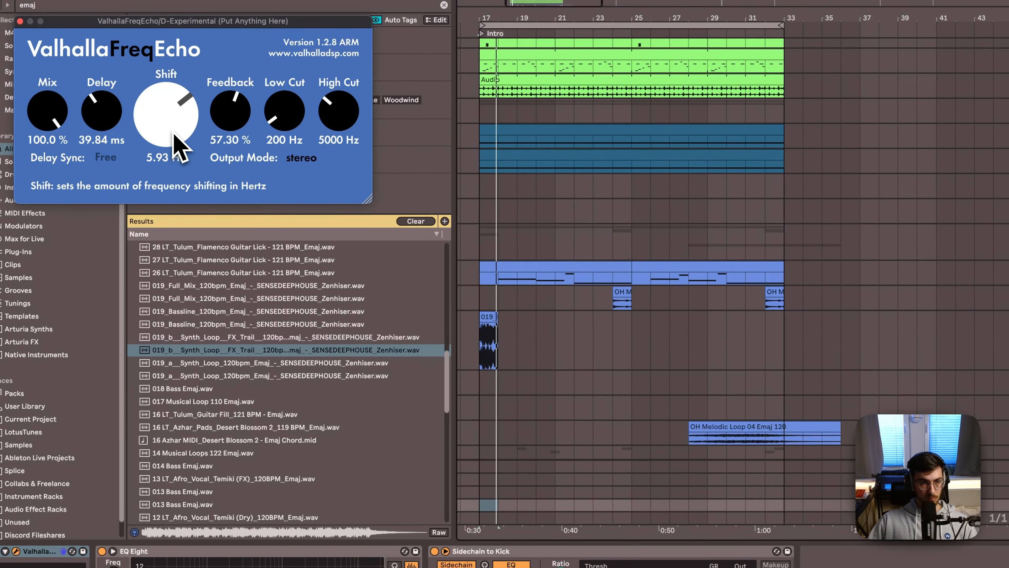
pyautogui.moveTo(173, 132); pyautogui.dragTo(172, 128)
pyautogui.moveTo(120, 131); pyautogui.dragTo(113, 87)
# Open the 019_b synth loop clip at bar 17 and double its warp tempo to 240 BPM
pyautogui.doubleClick(491, 317)
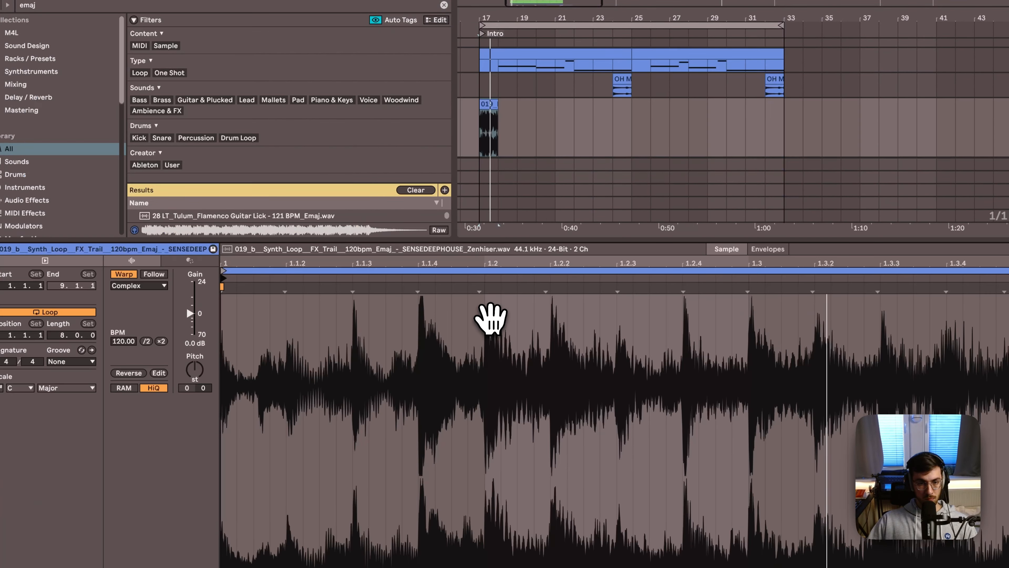
pyautogui.click(123, 341)
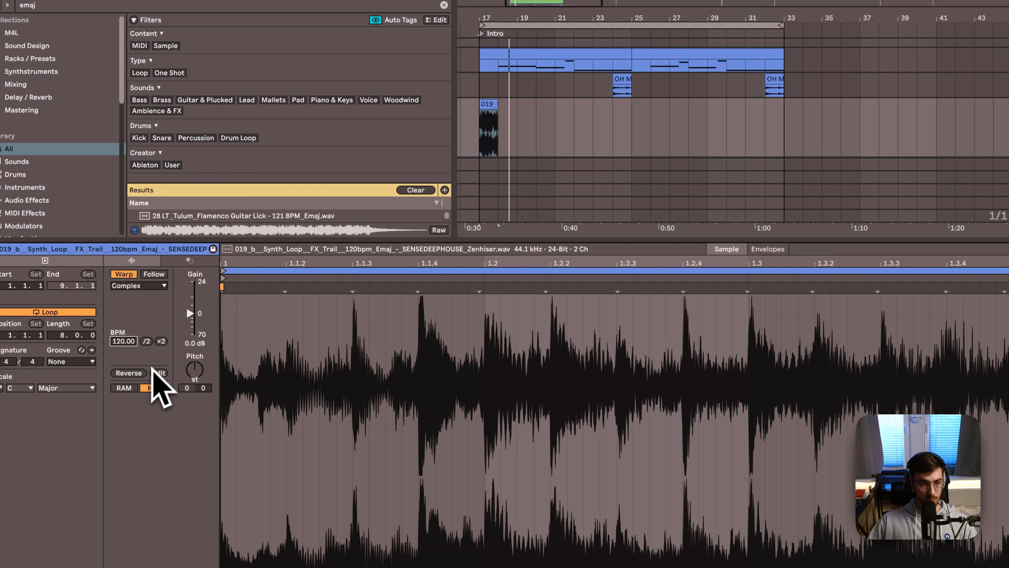
pyautogui.click(161, 341)
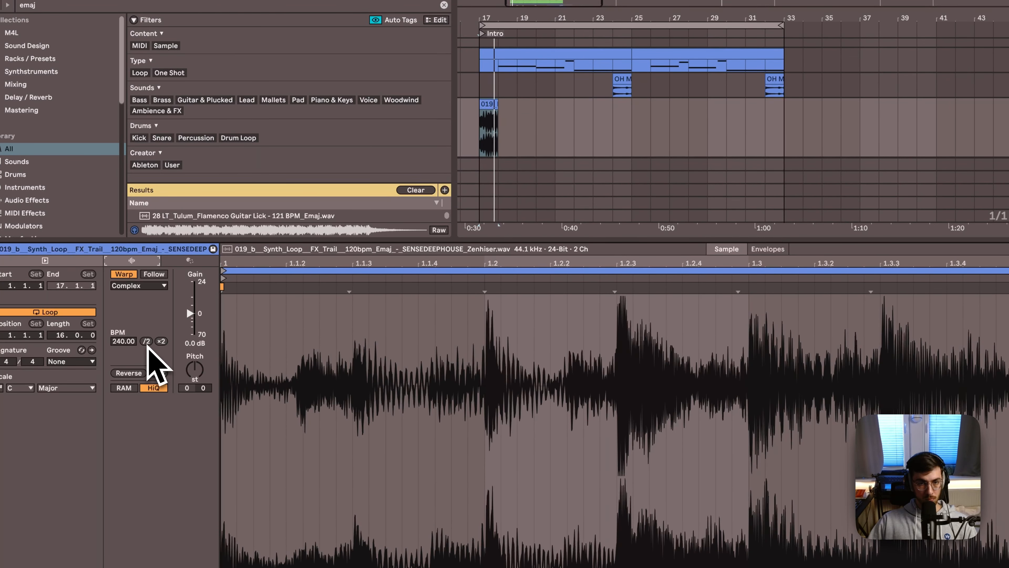
pyautogui.moveTo(491, 105); pyautogui.dragTo(526, 137)
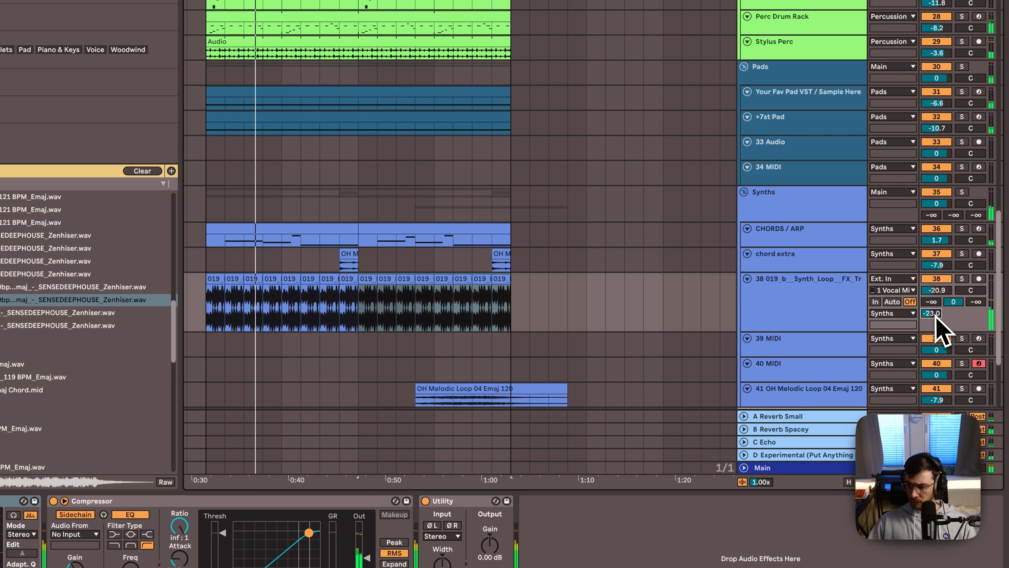
# Set the synth loop track's sends to -14.7 dB for A and -14.0 dB for C, turn off B and D, and refit the track heights
pyautogui.moveTo(956, 301); pyautogui.dragTo(937, 309)
pyautogui.moveTo(976, 305); pyautogui.dragTo(977, 307)
pyautogui.click(789, 326)
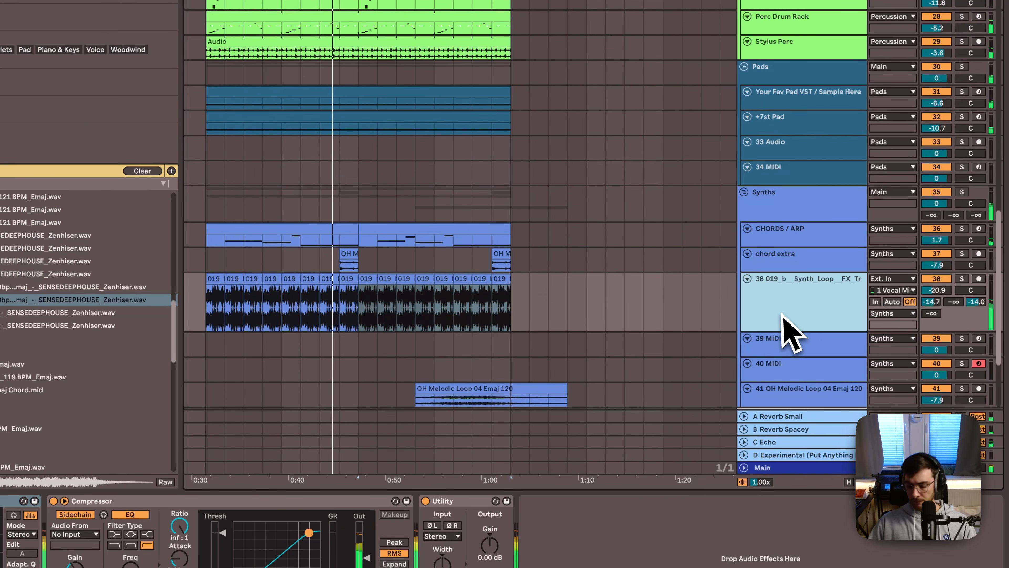
pyautogui.press('h')
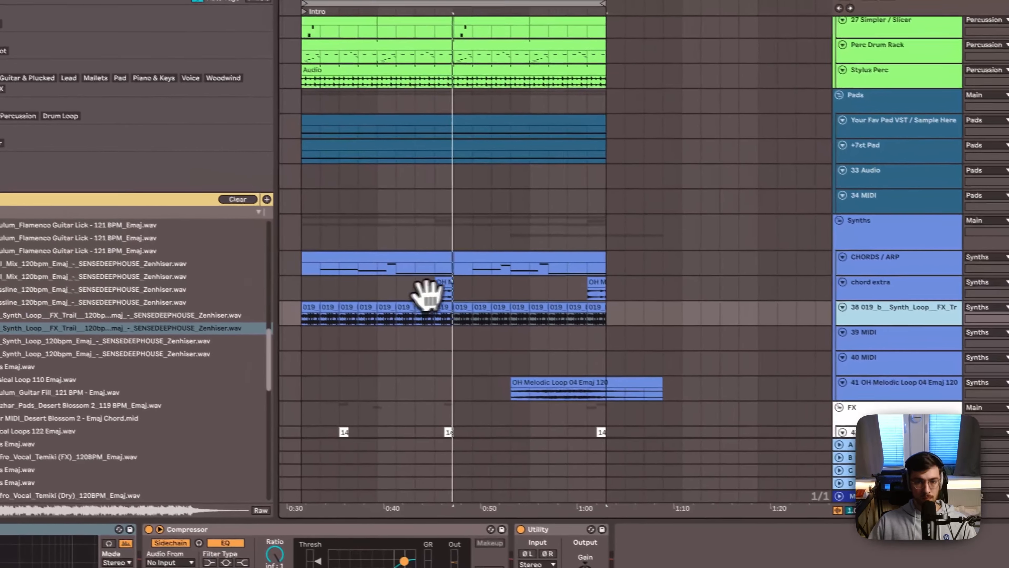
pyautogui.click(350, 254)
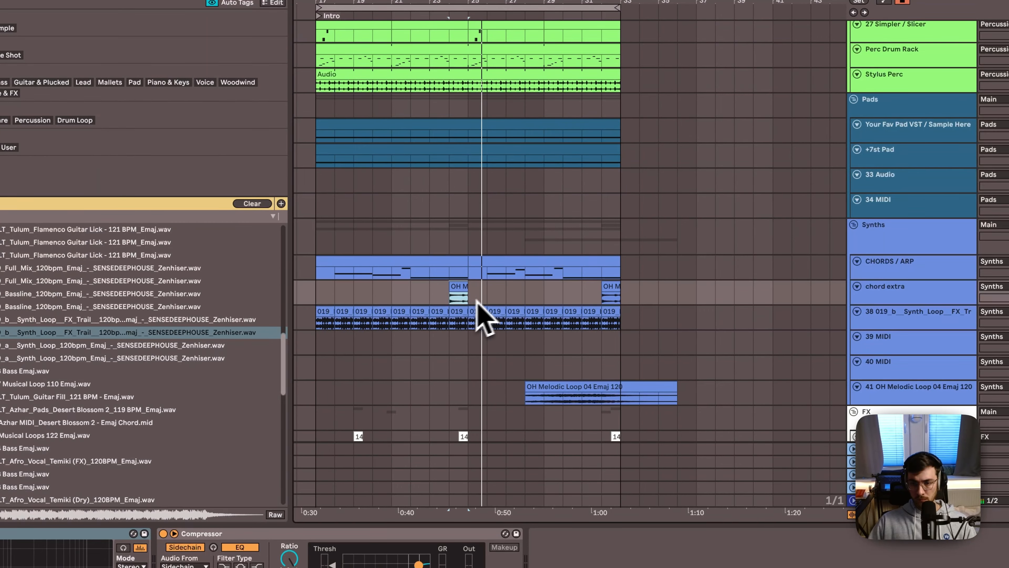
pyautogui.click(506, 292)
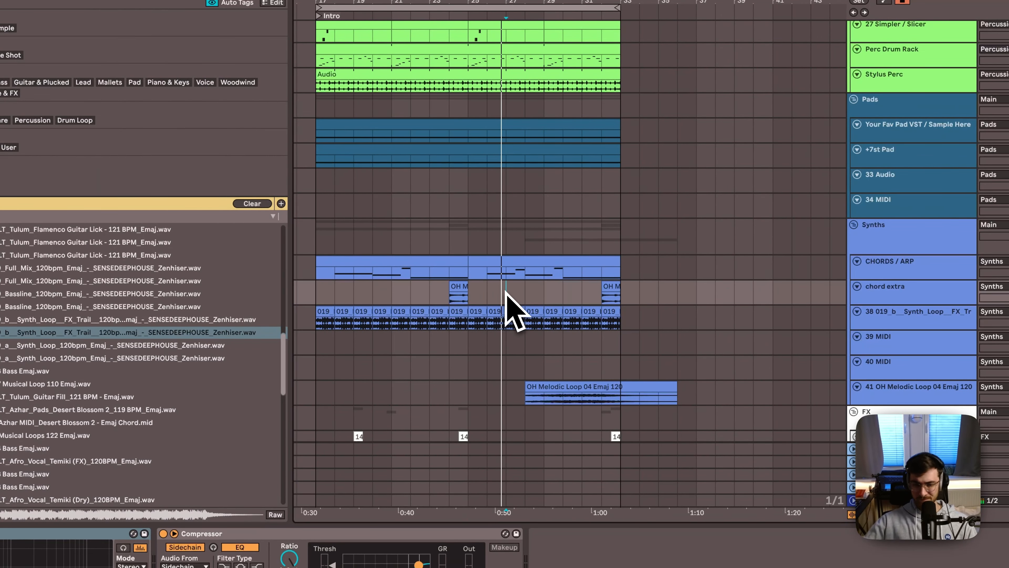
pyautogui.scroll(15, 506, 292)
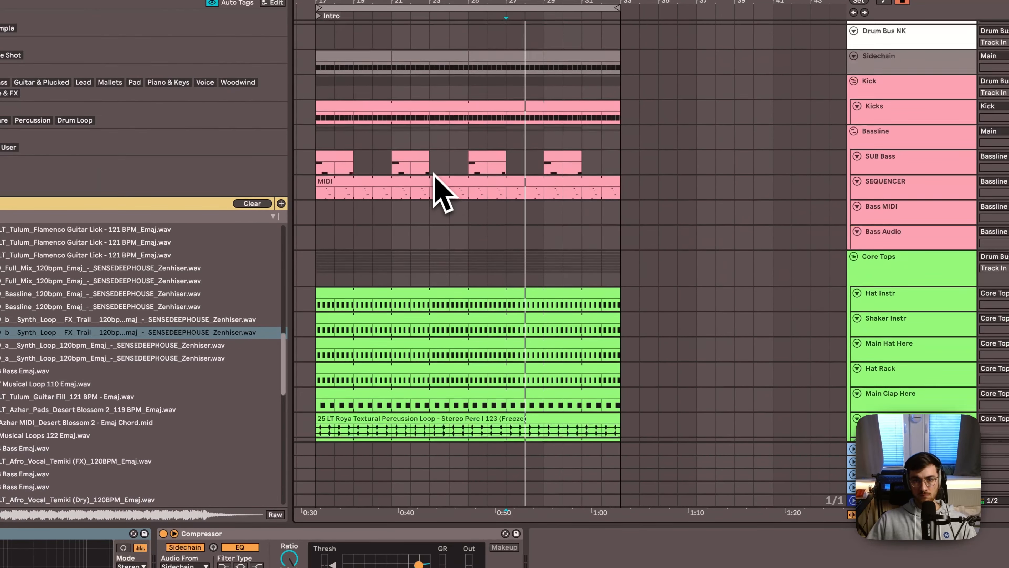
pyautogui.scroll(3, 398, 210)
# Split the SEQUENCER MIDI clip at bars 18, 19 and 20 and cut everything except the one-bar piece at bar 18
pyautogui.click(341, 264)
pyautogui.press('super+e')
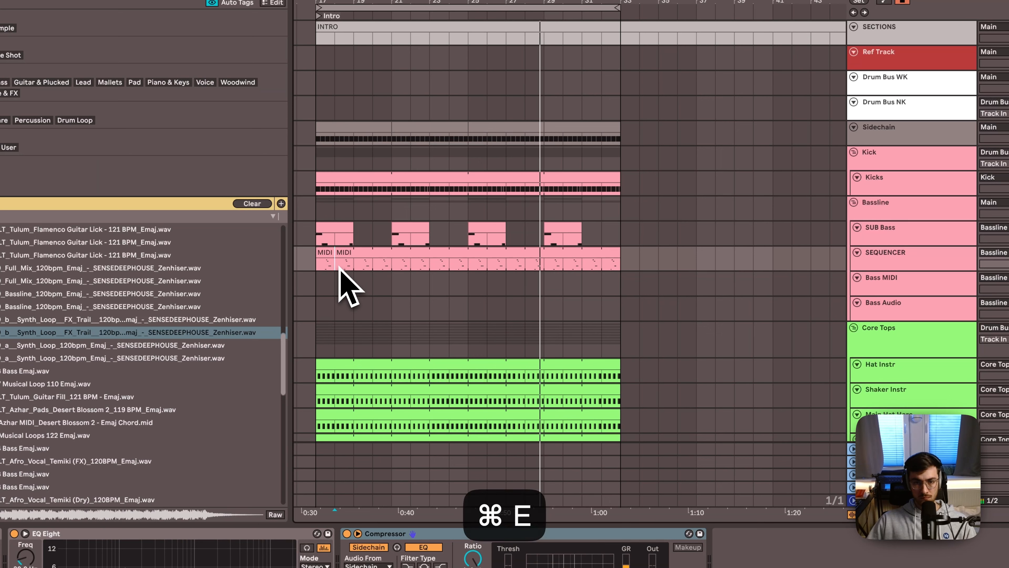
pyautogui.press('super+x')
pyautogui.click(357, 265)
pyautogui.press('super+e')
pyautogui.click(374, 266)
pyautogui.press('super+e')
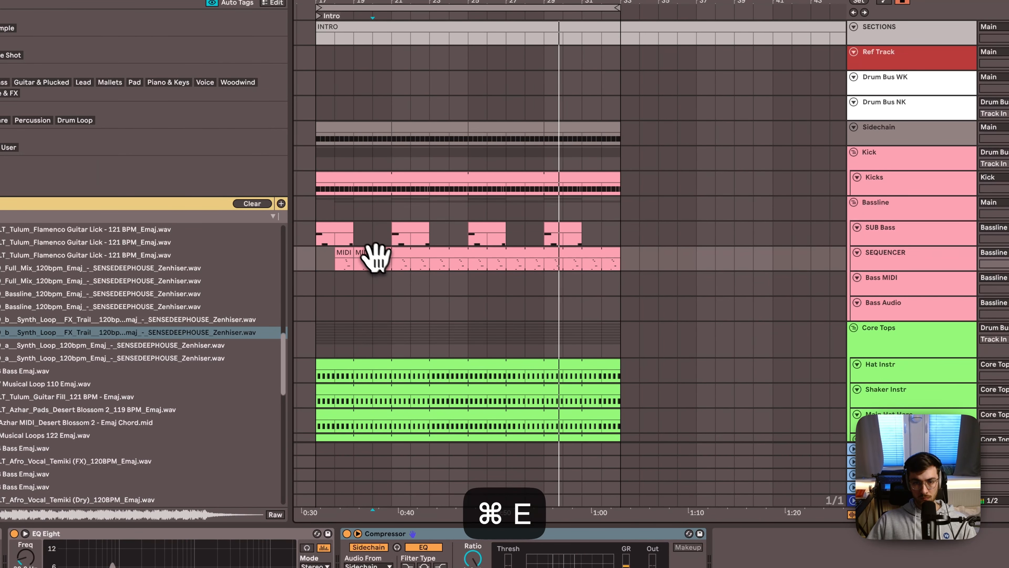
pyautogui.click(364, 253)
pyautogui.press('super+x')
pyautogui.click(380, 253)
pyautogui.press('super+x')
# Duplicate the two-bar range of bars 17 and 18 on the SEQUENCER track seven times to fill the intro
pyautogui.moveTo(355, 265)
pyautogui.mouseDown()
pyautogui.moveTo(302, 266)
pyautogui.moveTo(335, 265)
pyautogui.mouseUp()
pyautogui.press('super+d')
pyautogui.press('super+d')
pyautogui.press('super+d')
pyautogui.press('super+d')
pyautogui.press('super+d')
pyautogui.press('super+d')
pyautogui.press('super+d')
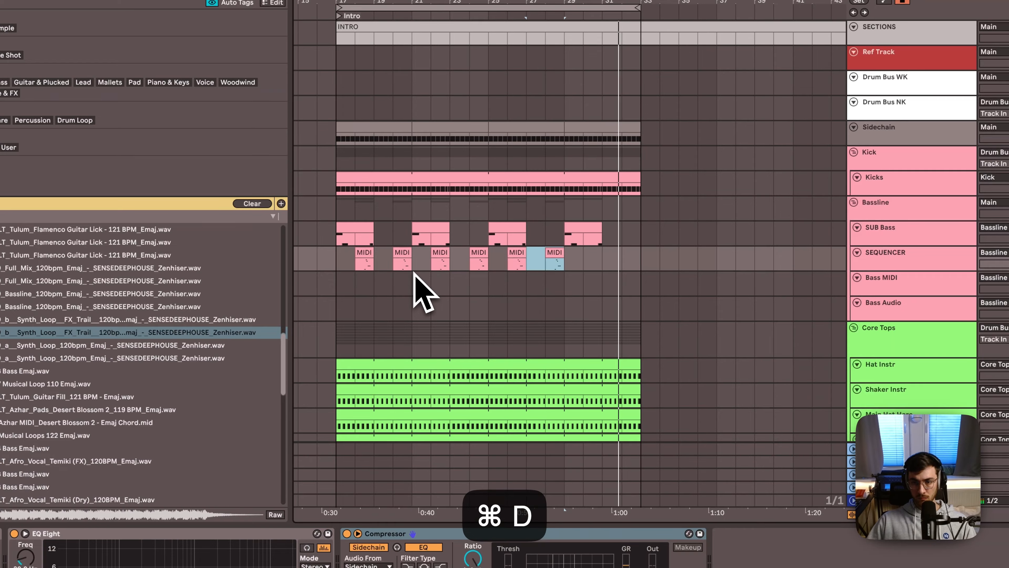
pyautogui.scroll(-2, 422, 274)
pyautogui.click(914, 233)
pyautogui.scroll(-2, 910, 234)
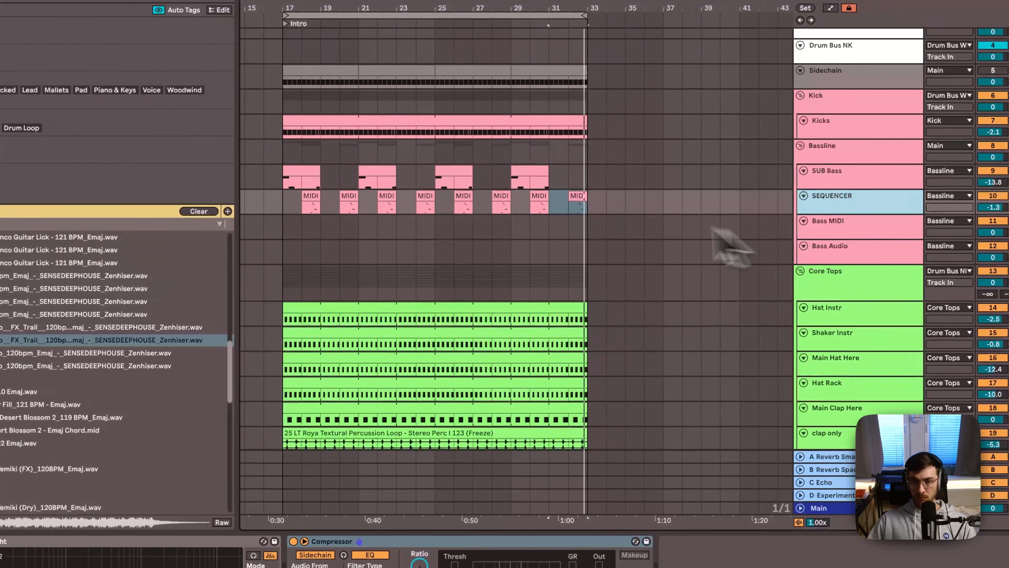
pyautogui.click(593, 187)
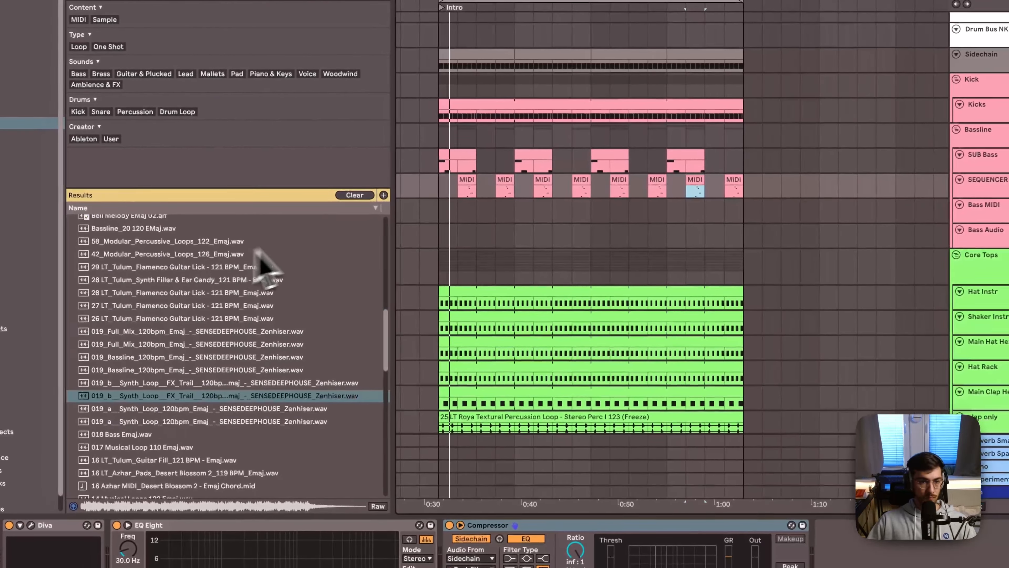
# Preview the Yerevan tom grooves in the LotusTunes folder and place LT_Yerevan_Tom Groove 02_110 BPM_Gmin.wav on the Bass Audio track at bar 17
pyautogui.click(198, 211)
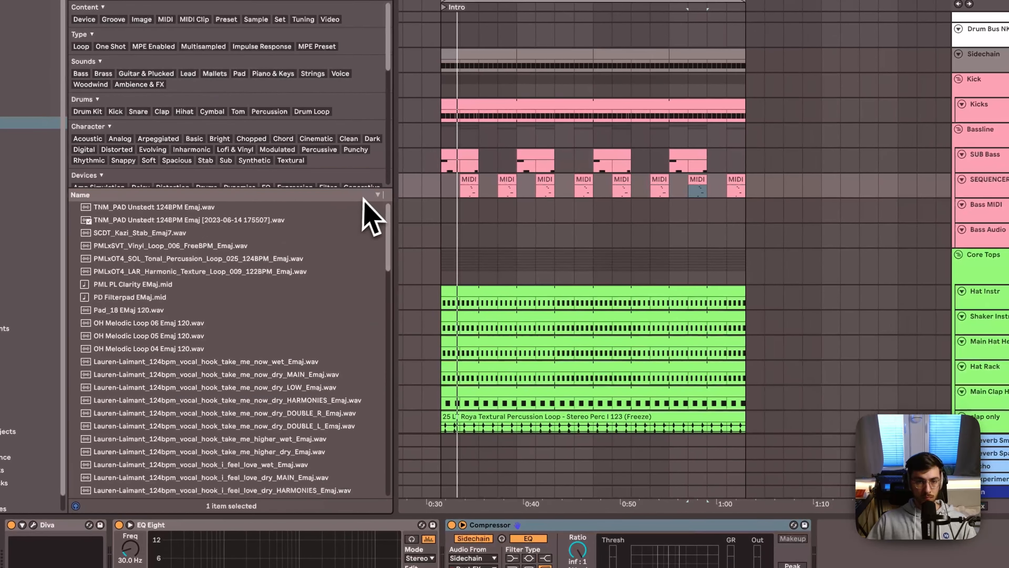
pyautogui.click(440, 202)
pyautogui.scroll(3, 449, 231)
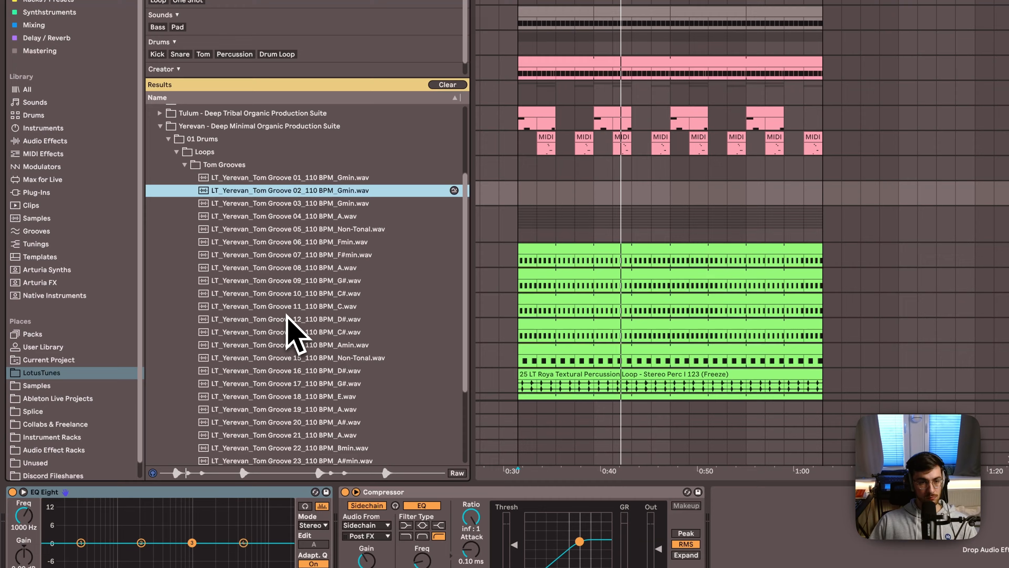
pyautogui.click(298, 256)
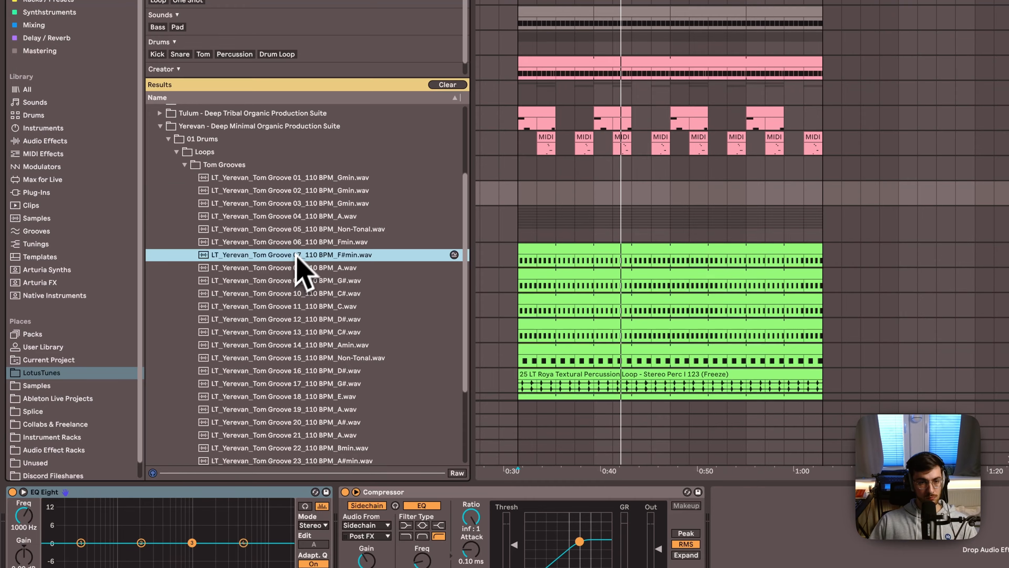
pyautogui.click(320, 191)
pyautogui.moveTo(329, 195); pyautogui.dragTo(520, 197)
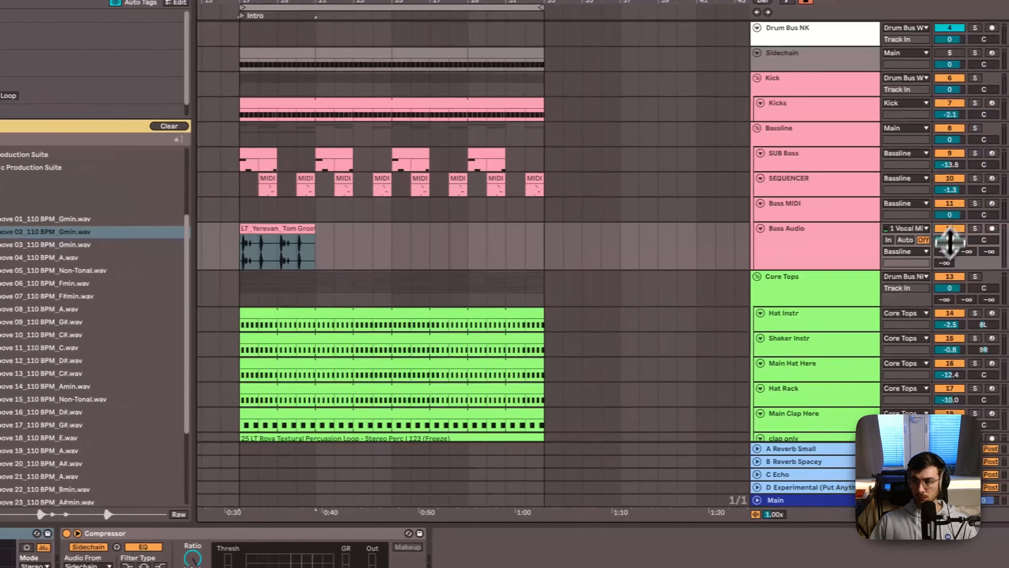
# Lower the Bass Audio track's volume to -13.2 dB and play the intro from its start
pyautogui.moveTo(950, 243); pyautogui.dragTo(951, 251)
pyautogui.press('space')
pyautogui.press('space')
pyautogui.press('space')
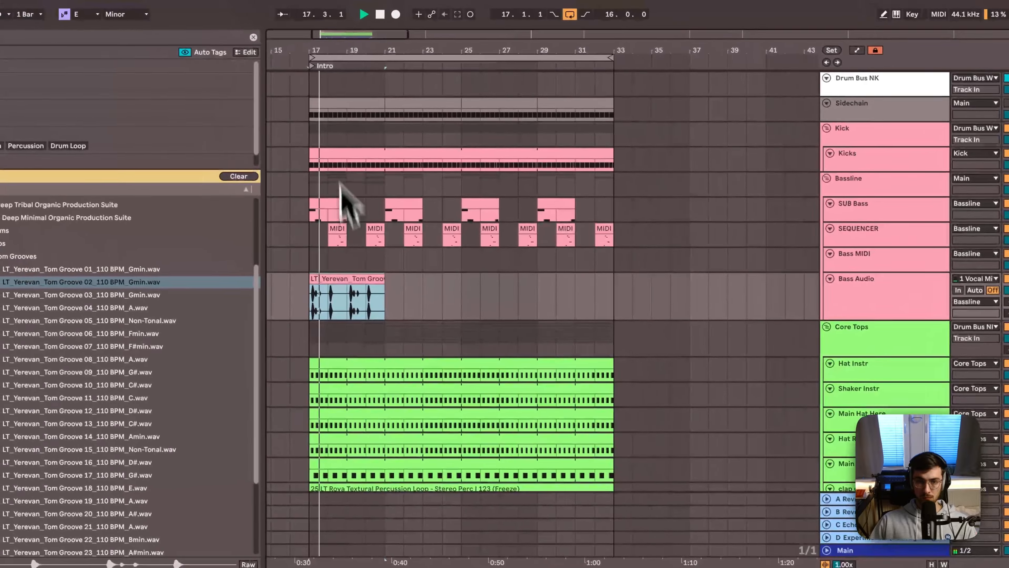
# Duplicate the LT_Yerevan_Tom Groove 02 clip on the Bass Audio track three times to fill the intro through bar 32
pyautogui.moveTo(309, 33); pyautogui.dragTo(310, 37)
pyautogui.click(434, 299)
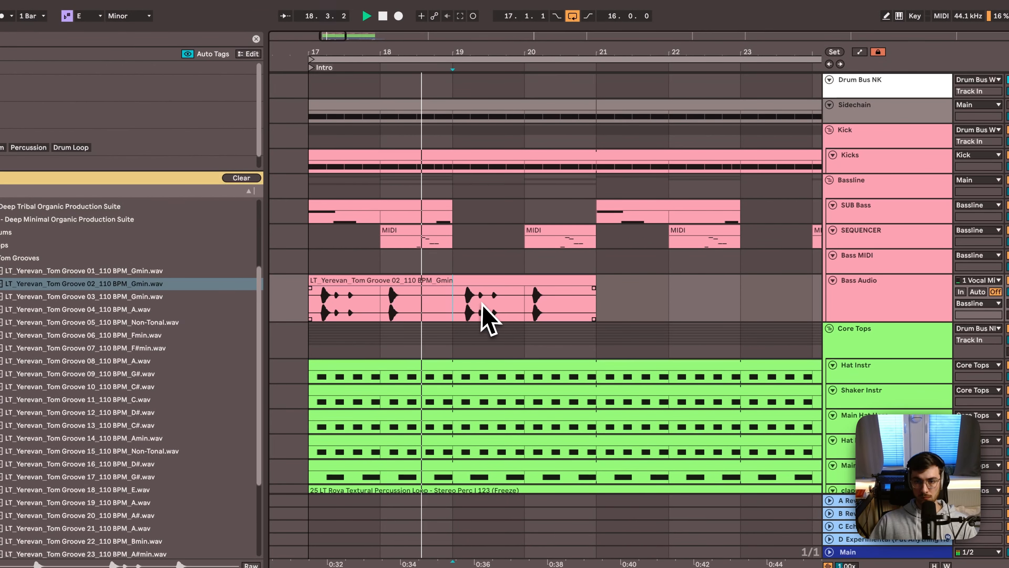
pyautogui.click(858, 309)
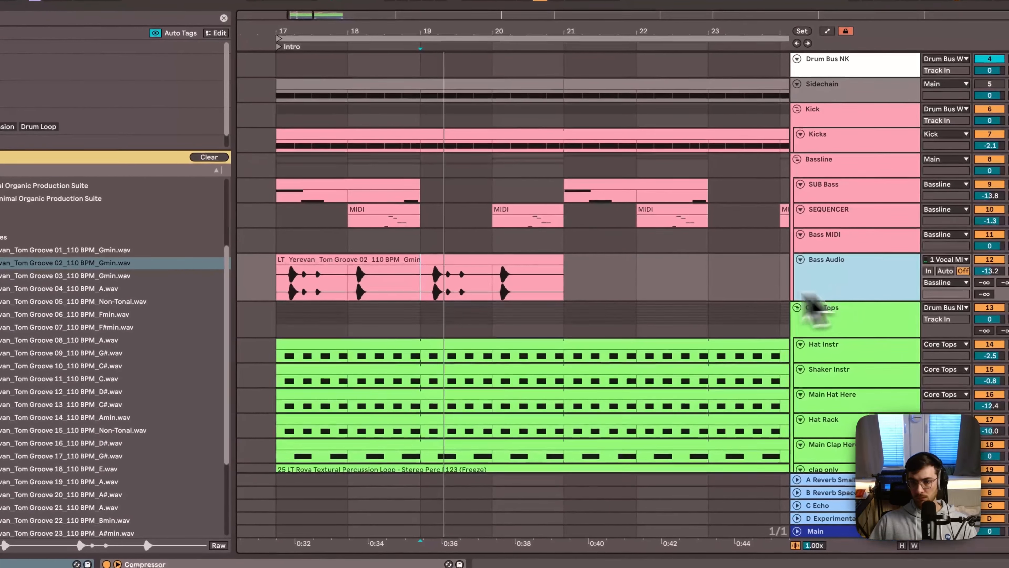
pyautogui.click(509, 257)
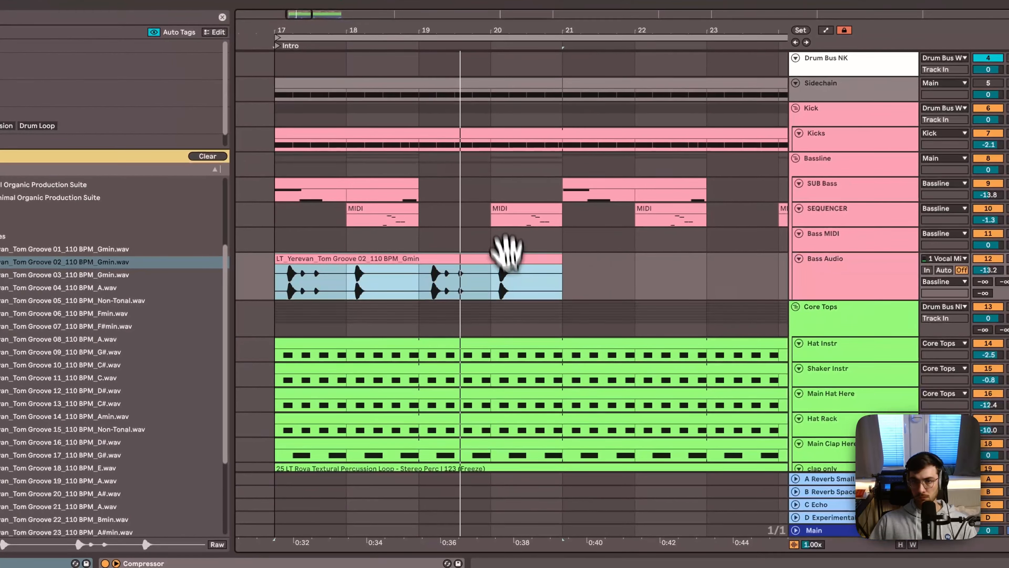
pyautogui.moveTo(468, 40); pyautogui.dragTo(419, 45)
pyautogui.press('super+d')
pyautogui.press('super+d')
pyautogui.press('super+d')
# Duplicate the Bass Audio track and cut all tom groove clips from the copy
pyautogui.click(854, 277)
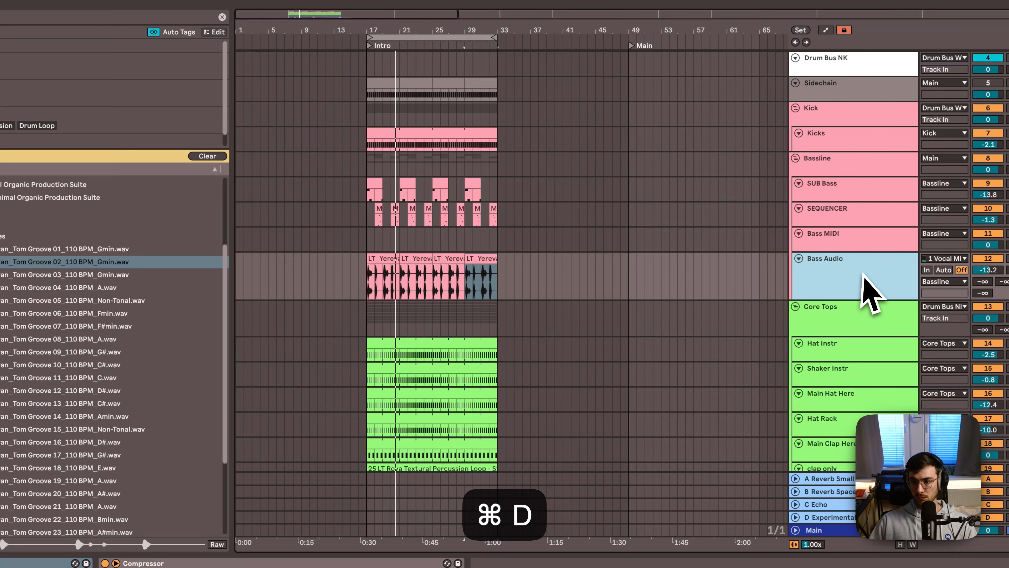
pyautogui.press('super+d')
pyautogui.click(418, 307)
pyautogui.keyDown('shift'); pyautogui.click(392, 308); pyautogui.keyUp('shift')
pyautogui.press('super+x')
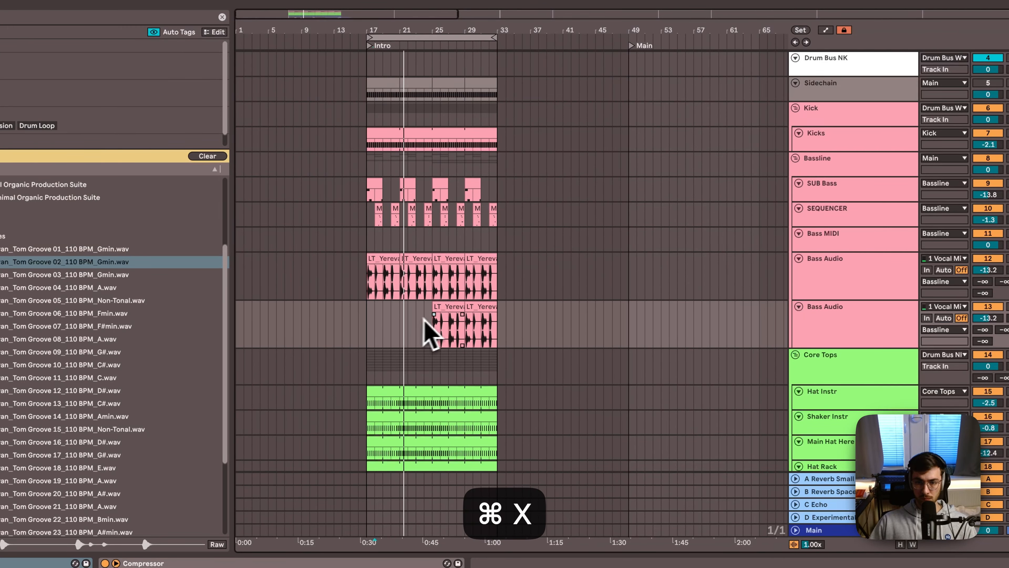
pyautogui.moveTo(411, 328); pyautogui.dragTo(614, 330)
pyautogui.press('super+x')
# Lower the sidechain Compressor's threshold to -29.5 dB on the first Bass Audio track
pyautogui.click(434, 280)
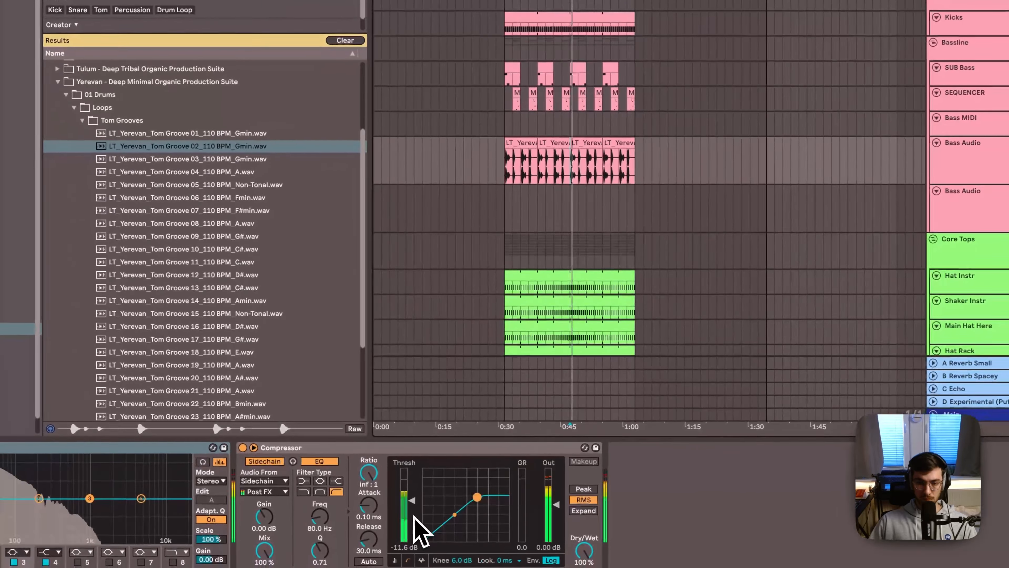
pyautogui.moveTo(412, 500); pyautogui.dragTo(412, 524)
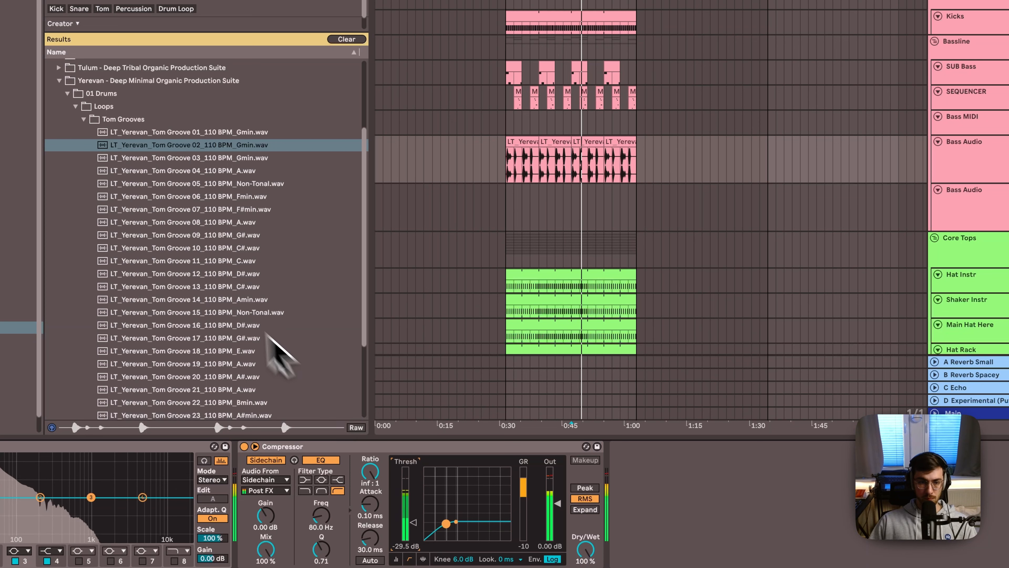
# Preview more Yerevan tom grooves and place LT_Yerevan_Tom Groove 13_110 BPM_C#.wav on the second Bass Audio track at bar 17
pyautogui.click(214, 273)
pyautogui.scroll(-2, 210, 294)
pyautogui.click(220, 271)
pyautogui.scroll(-2, 214, 285)
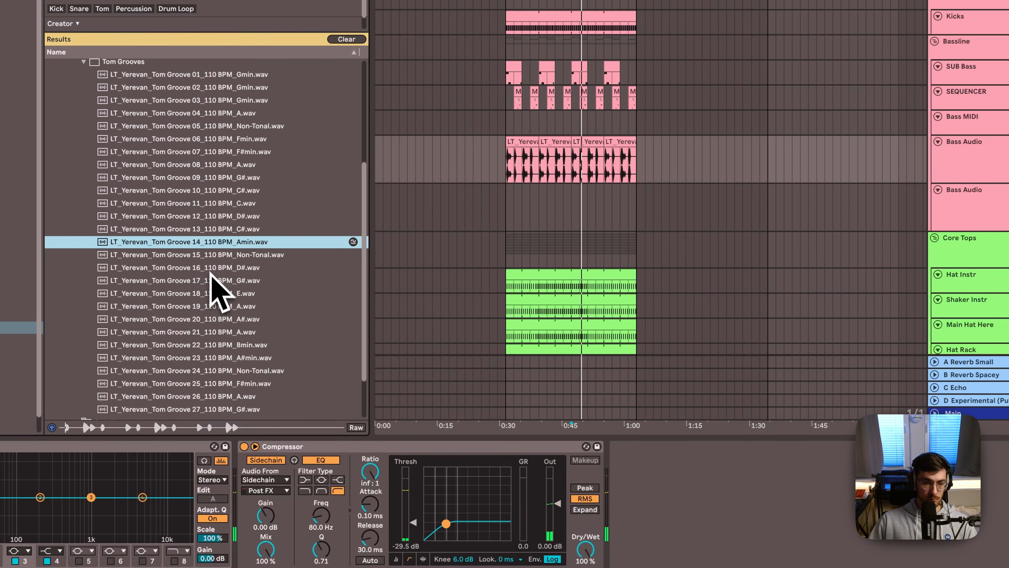
pyautogui.click(212, 230)
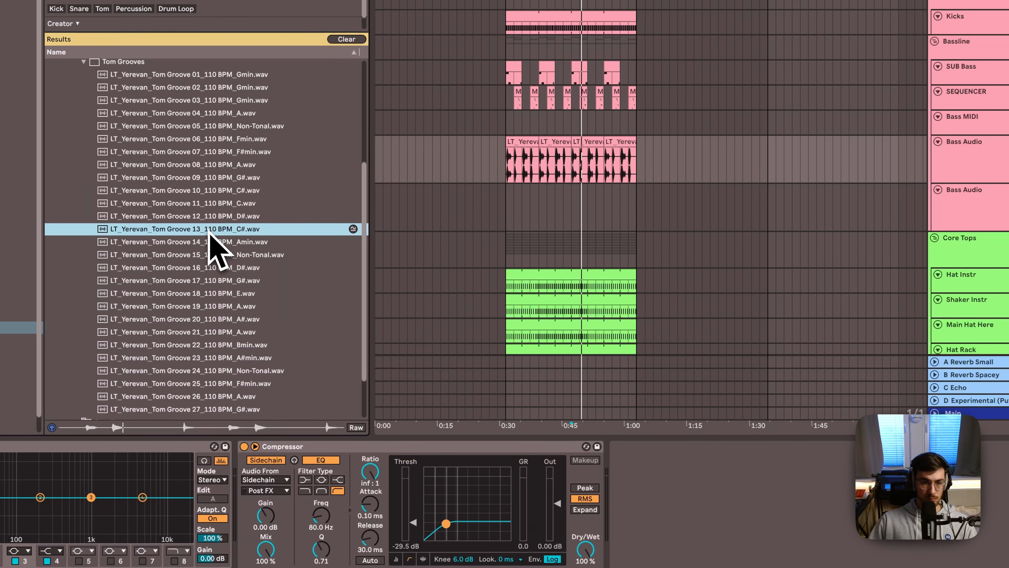
pyautogui.moveTo(208, 233); pyautogui.dragTo(635, 201)
# Cut every second clip of the synth loop on track 39 across the intro
pyautogui.scroll(-10, 906, 248)
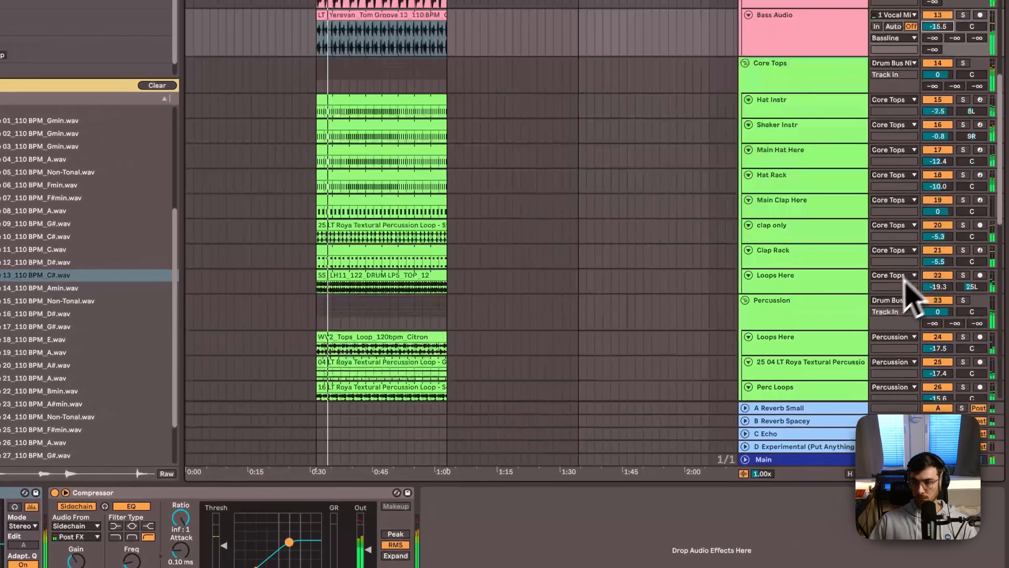
pyautogui.click(795, 275)
pyautogui.scroll(-5, 799, 326)
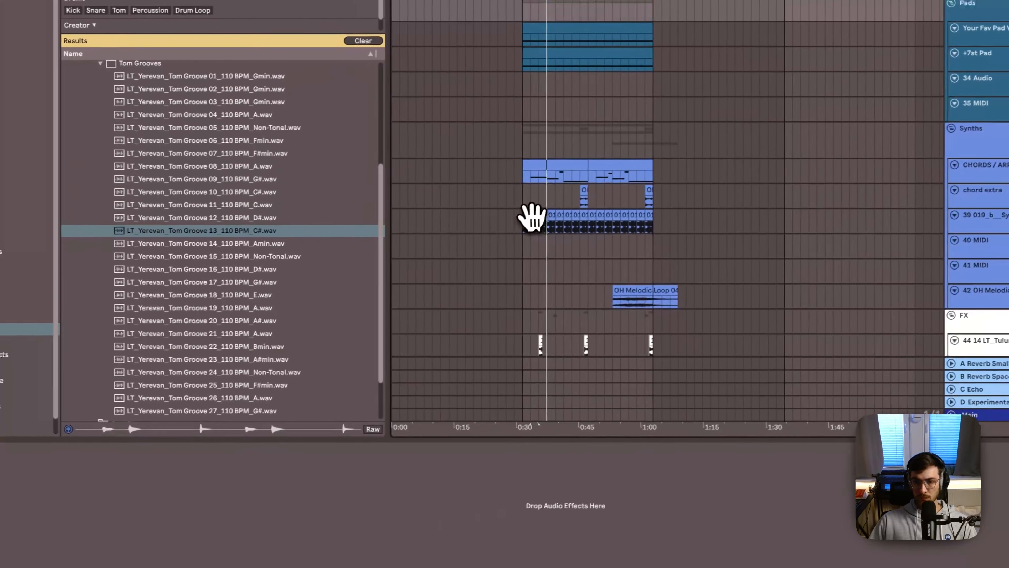
pyautogui.click(533, 216)
pyautogui.press('super+x')
pyautogui.click(551, 215)
pyautogui.press('super+x')
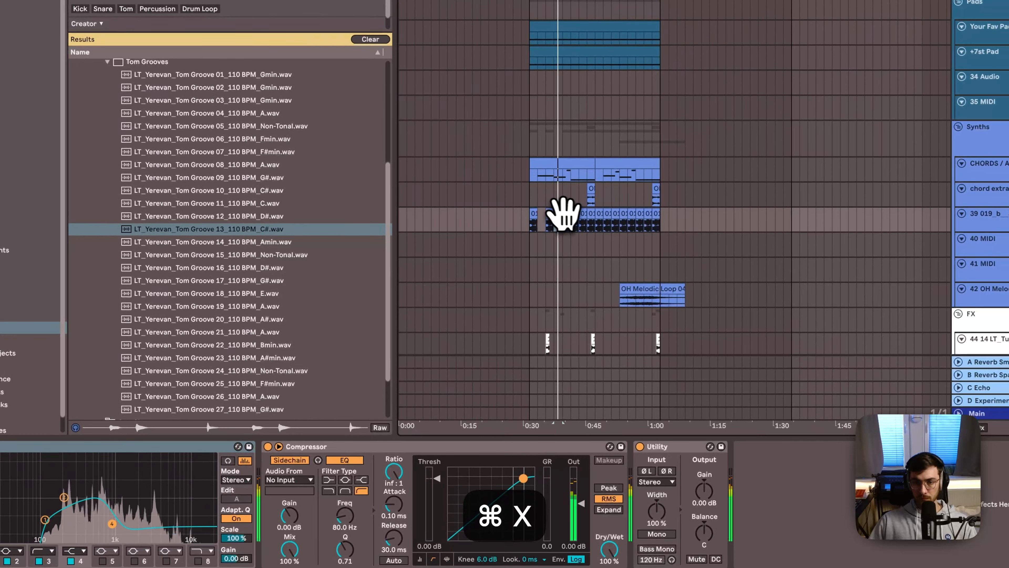
pyautogui.click(567, 215)
pyautogui.press('super+x')
pyautogui.click(592, 215)
pyautogui.press('super+x')
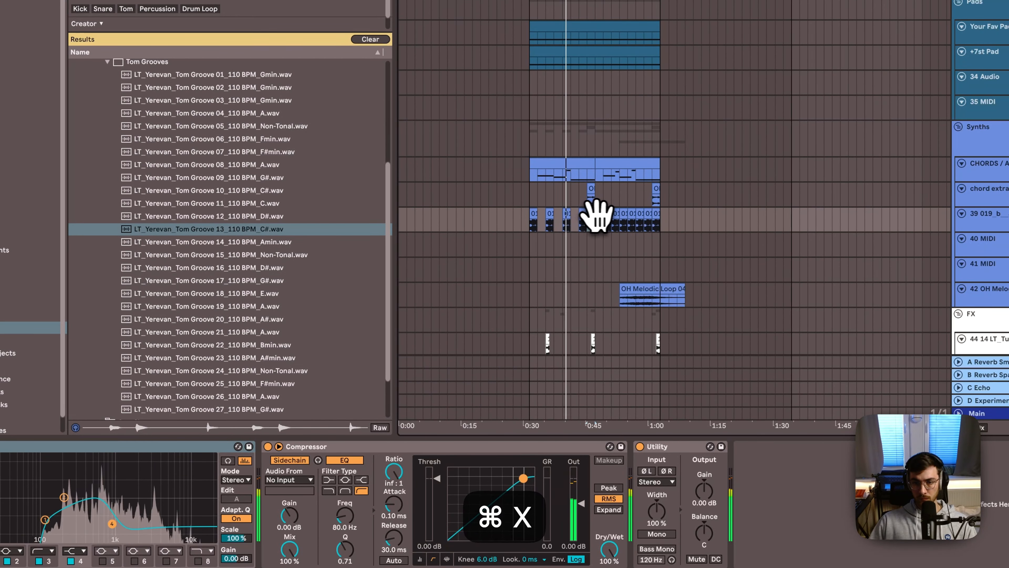
pyautogui.click(608, 215)
pyautogui.press('super+x')
pyautogui.click(623, 213)
pyautogui.press('super+x')
pyautogui.click(640, 214)
pyautogui.press('super+x')
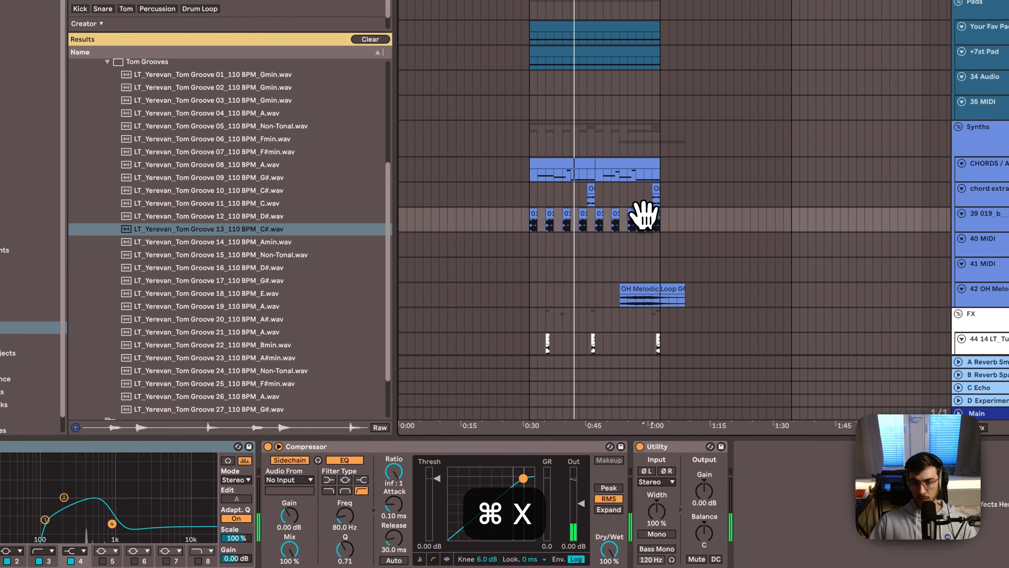
pyautogui.click(656, 215)
# Raise the low-cut frequency and reshape the upper part of the EQ Eight curve on synth loop track 39
pyautogui.click(531, 222)
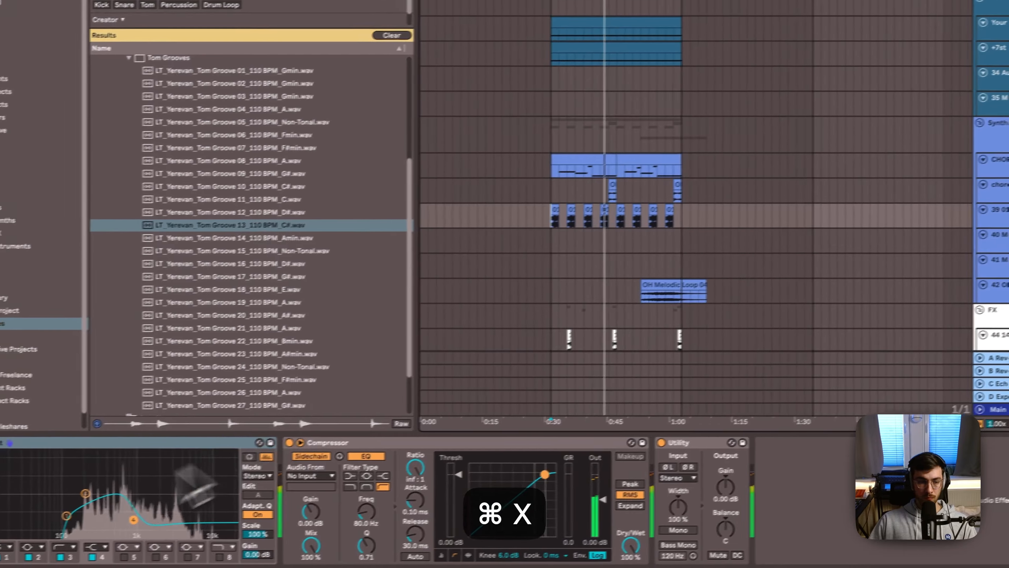
pyautogui.moveTo(45, 520); pyautogui.dragTo(92, 522)
pyautogui.moveTo(172, 512); pyautogui.dragTo(177, 499)
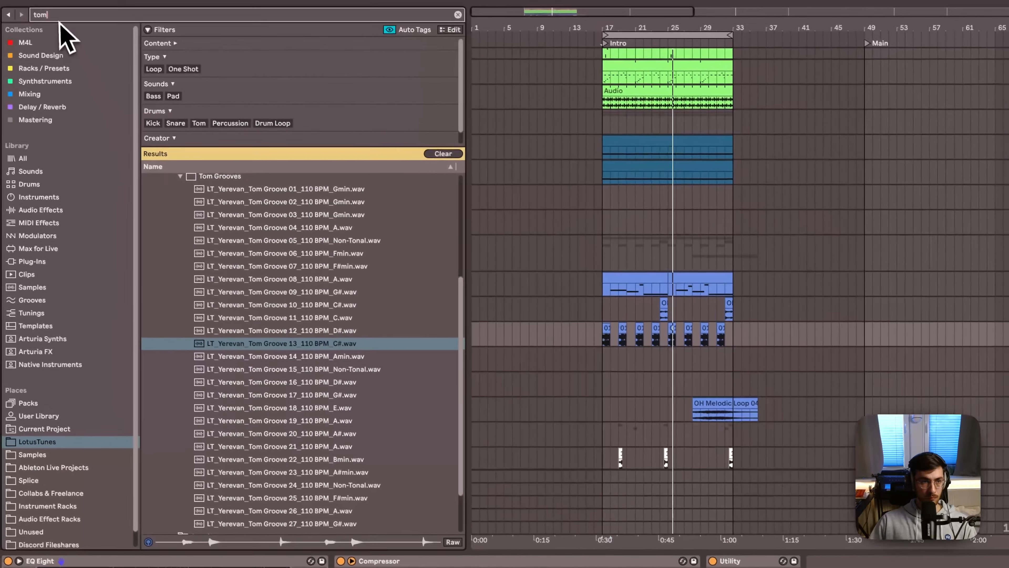
# Add the Echo effect from the Delay / Reverb collection to synth loop track 39 and adjust it
pyautogui.click(61, 20)
pyautogui.write('delay')
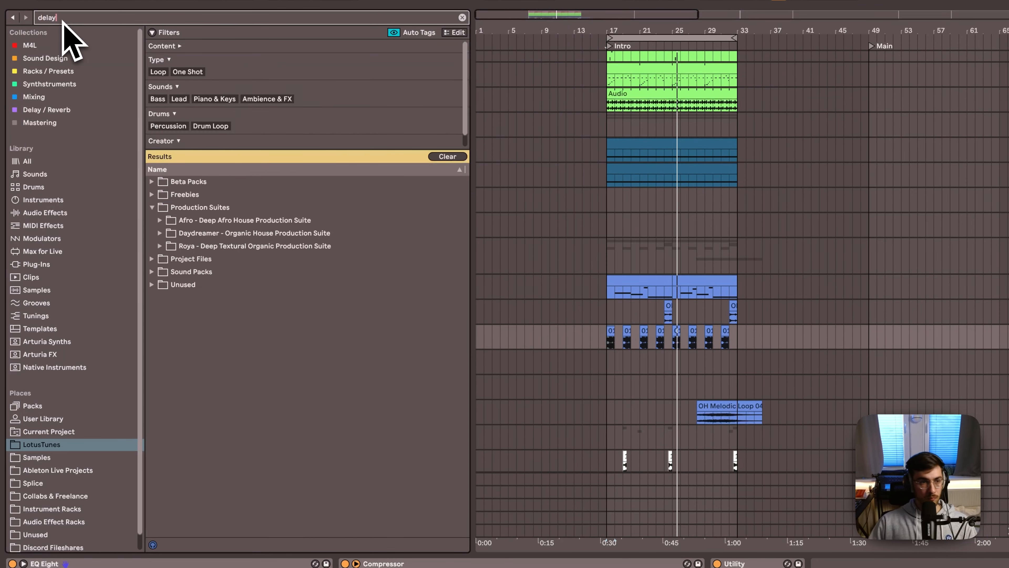
pyautogui.click(77, 110)
pyautogui.click(159, 208)
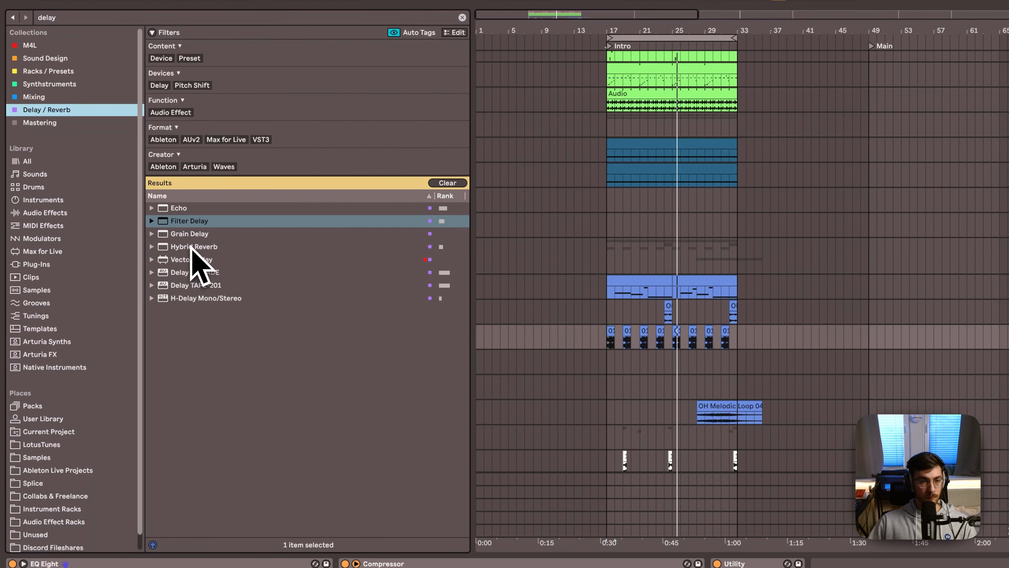
pyautogui.doubleClick(174, 209)
pyautogui.moveTo(678, 527); pyautogui.dragTo(675, 501)
# Play the intro and thin out the synth loop on track 39, leaving only the clips at bars 17, 21, 25 and 29
pyautogui.press('space')
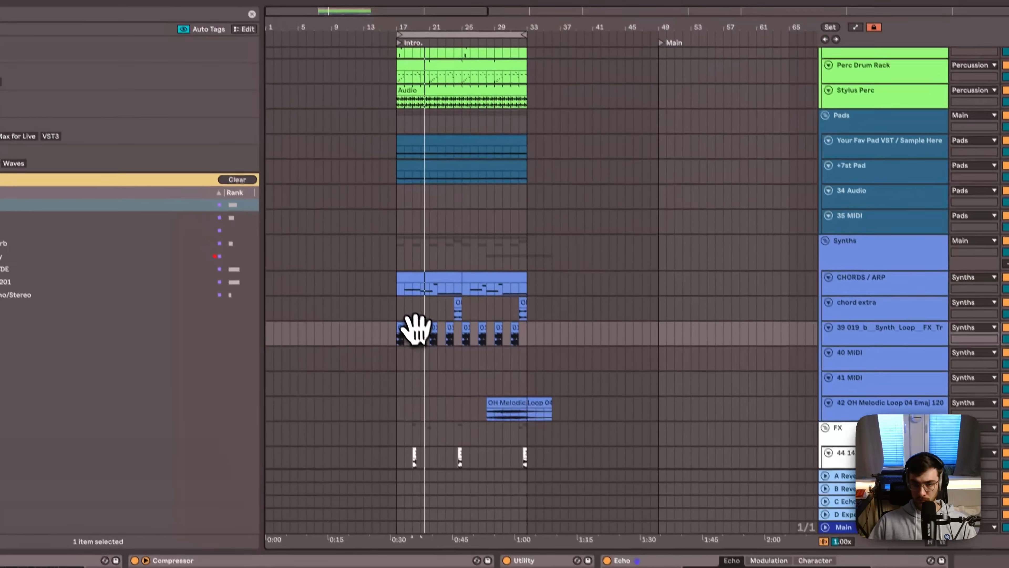
pyautogui.press('super+x')
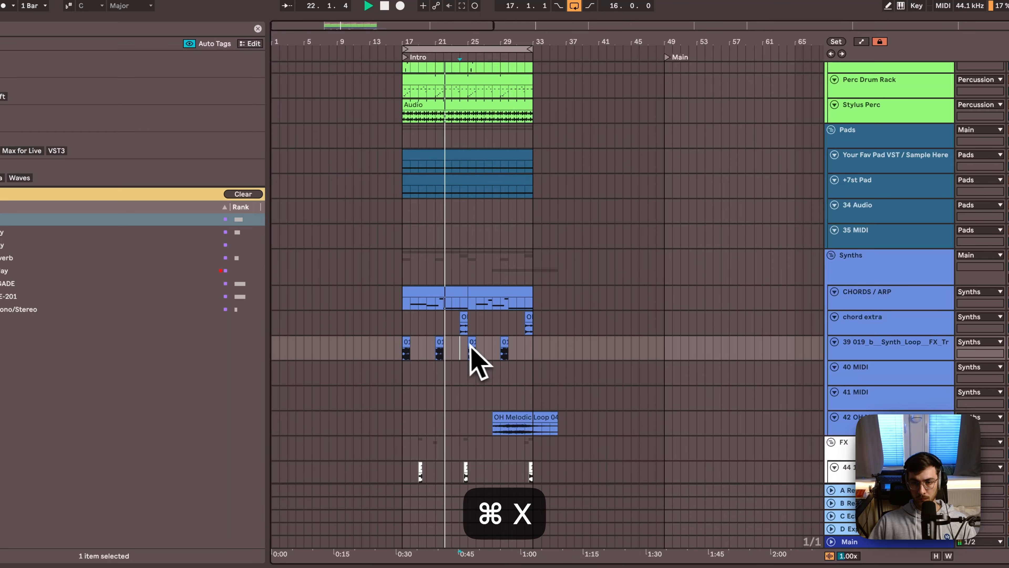
# Review the playing intro across all tracks, from kick and bass through percussion and pads to synths and FX
pyautogui.scroll(10, 470, 344)
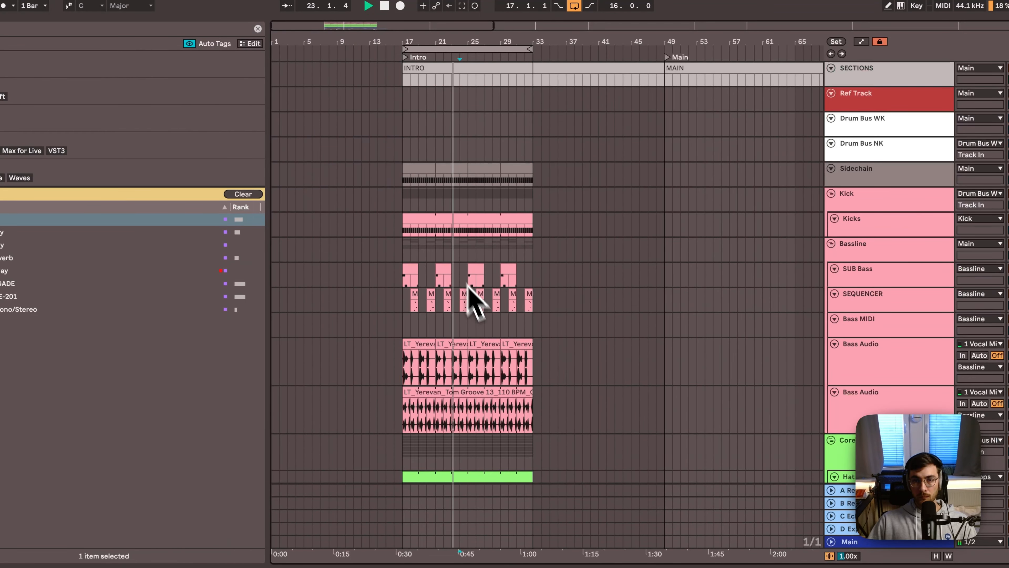
pyautogui.click(442, 221)
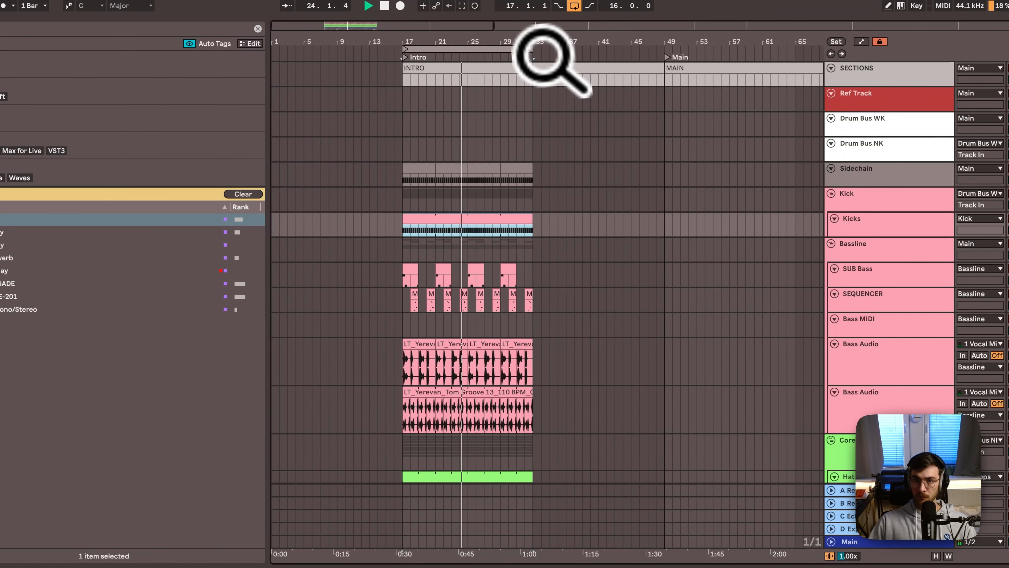
pyautogui.moveTo(543, 54); pyautogui.dragTo(536, 41)
pyautogui.scroll(-5, 464, 133)
pyautogui.moveTo(381, 42); pyautogui.dragTo(386, 46)
pyautogui.scroll(-5, 464, 246)
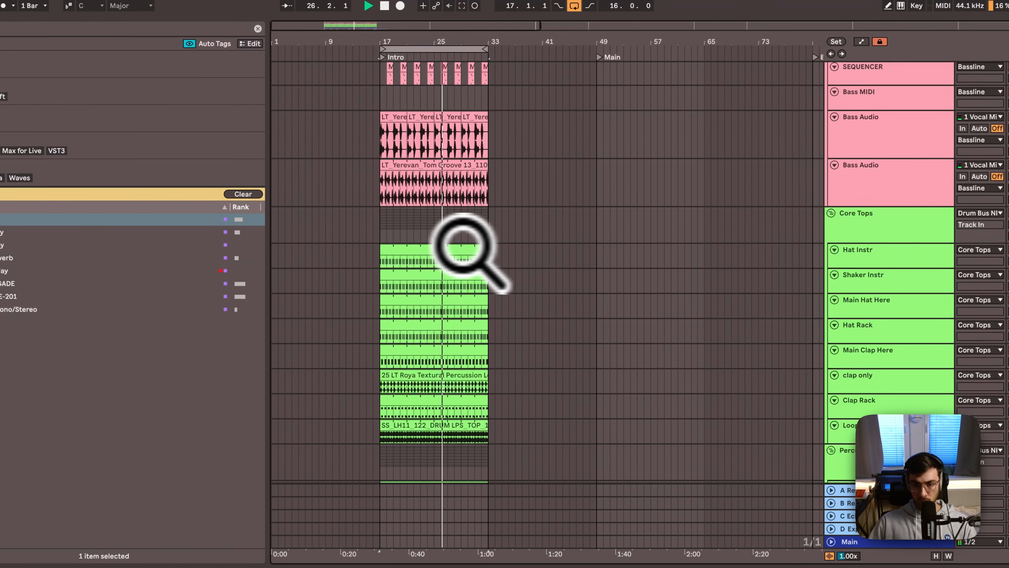
pyautogui.scroll(-15, 464, 246)
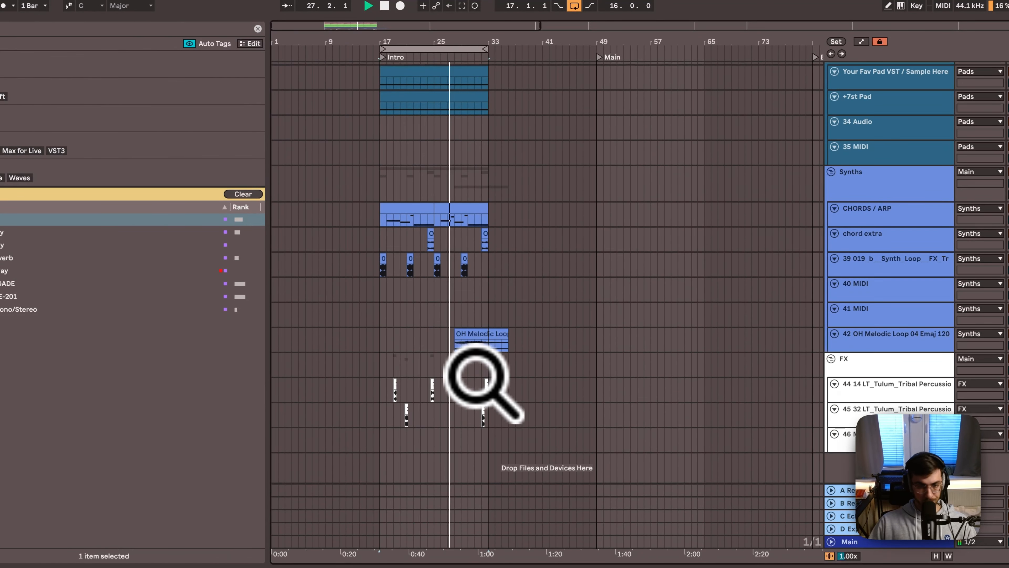
pyautogui.click(472, 338)
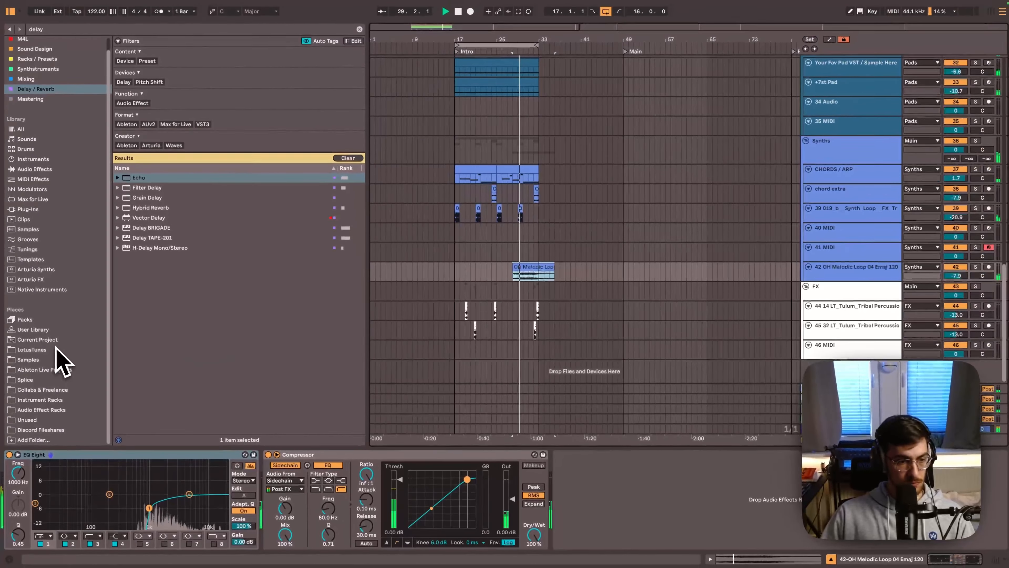
pyautogui.scroll(1, 56, 348)
pyautogui.scroll(5, 530, 262)
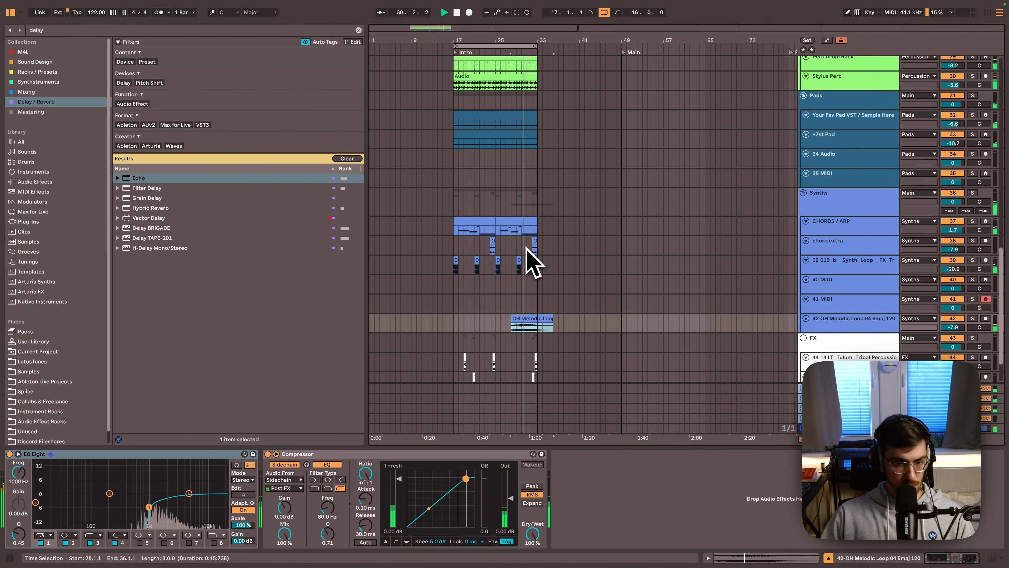
pyautogui.scroll(10, 557, 278)
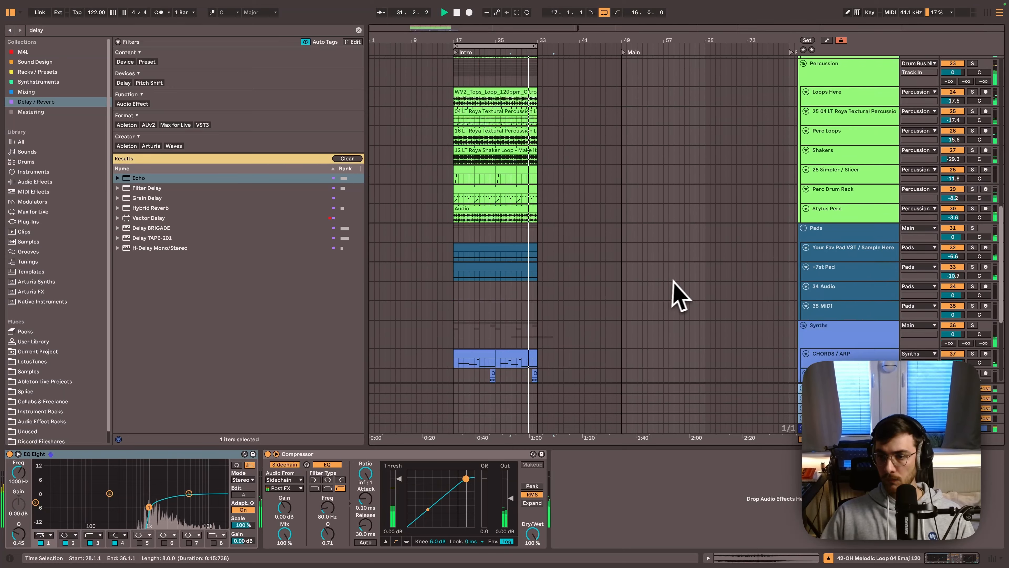
pyautogui.scroll(3, 538, 225)
# Lower the sidechain Compressor's threshold to -22.8 dB on the second Bass Audio track
pyautogui.click(491, 246)
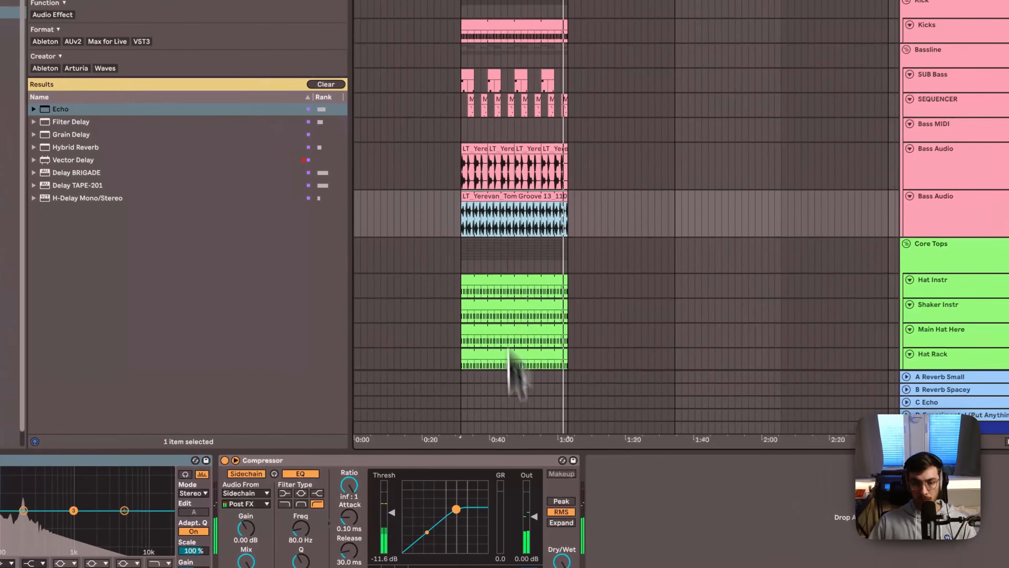
pyautogui.moveTo(394, 496); pyautogui.dragTo(395, 507)
pyautogui.click(501, 197)
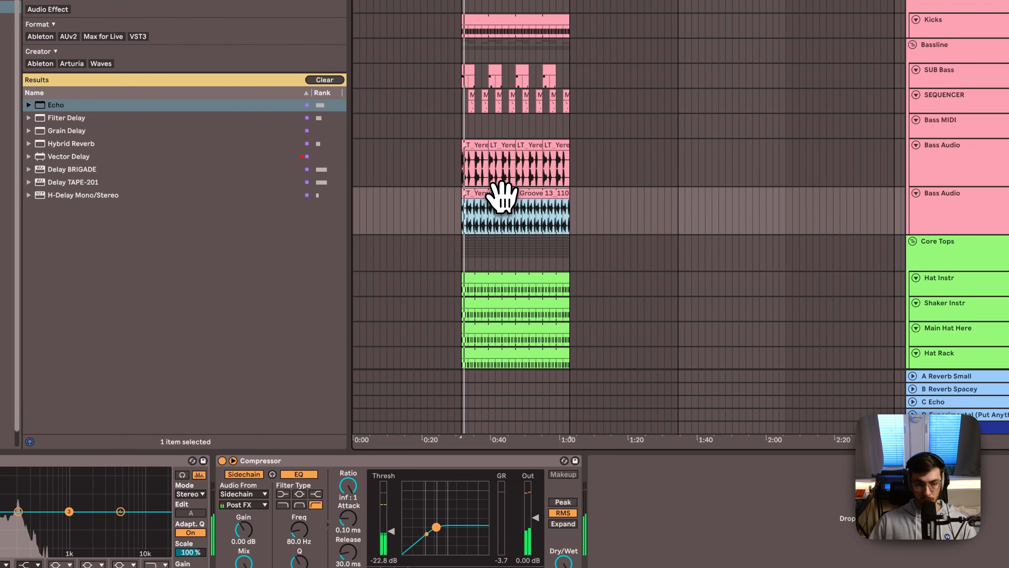
pyautogui.rightClick(502, 196)
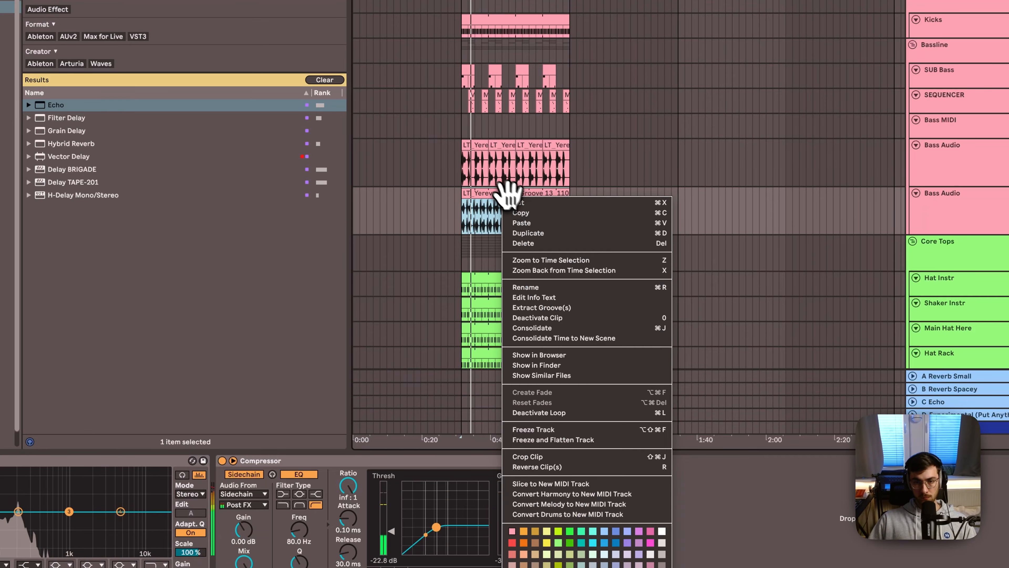
pyautogui.click(635, 133)
# Insert an empty one-bar MIDI clip at bar 19 on the SUB Bass track
pyautogui.scroll(3, 635, 133)
pyautogui.click(469, 141)
pyautogui.moveTo(441, 25); pyautogui.dragTo(441, 52)
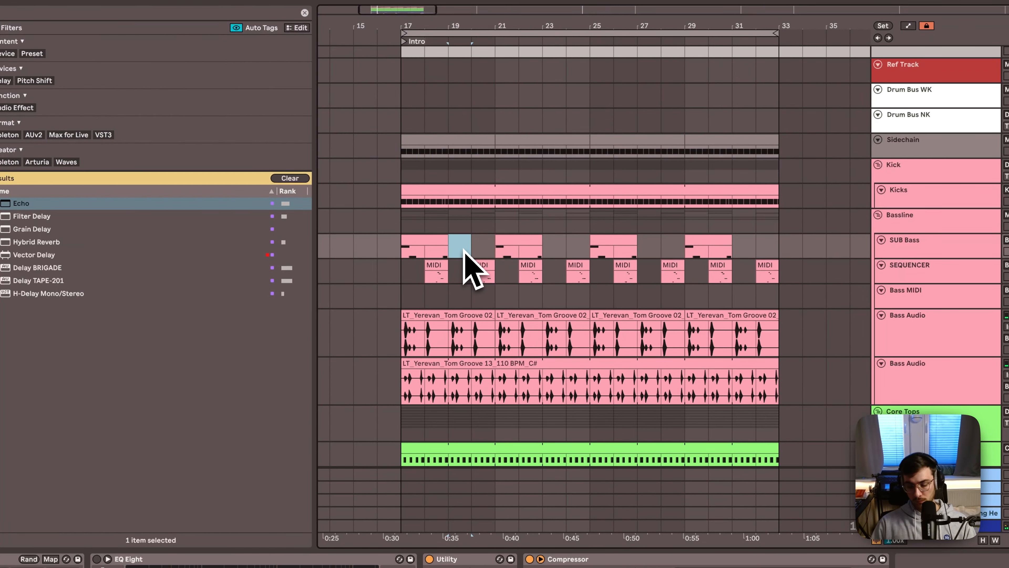
pyautogui.press('super+shift+m')
# Add an E1 note spanning 1.2.2 to 1.3 in the new SUB Bass clip and return to the device view
pyautogui.doubleClick(392, 434)
pyautogui.moveTo(391, 434); pyautogui.dragTo(367, 399)
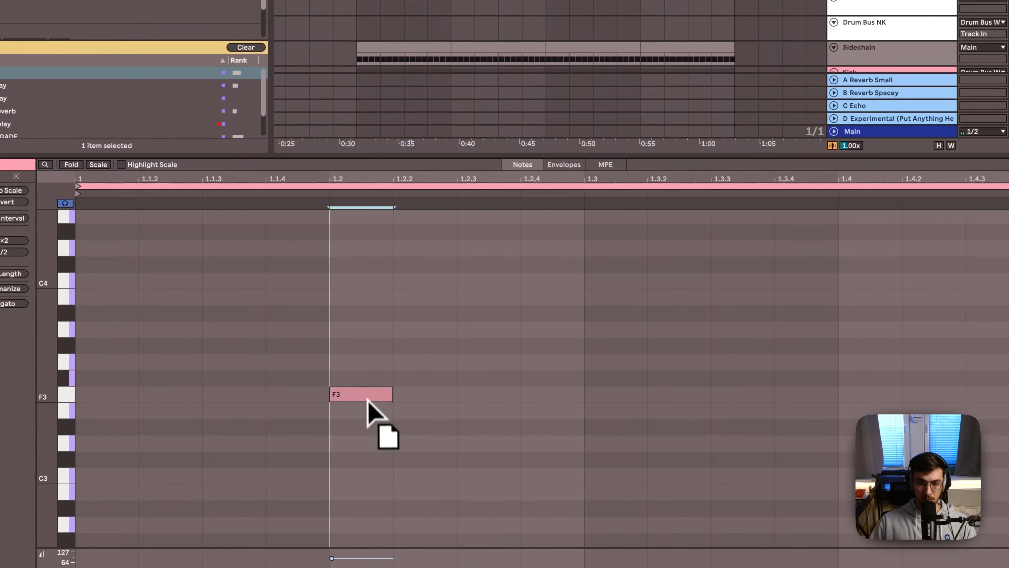
pyautogui.press('Down')
pyautogui.hotkey('shift', 'Down')
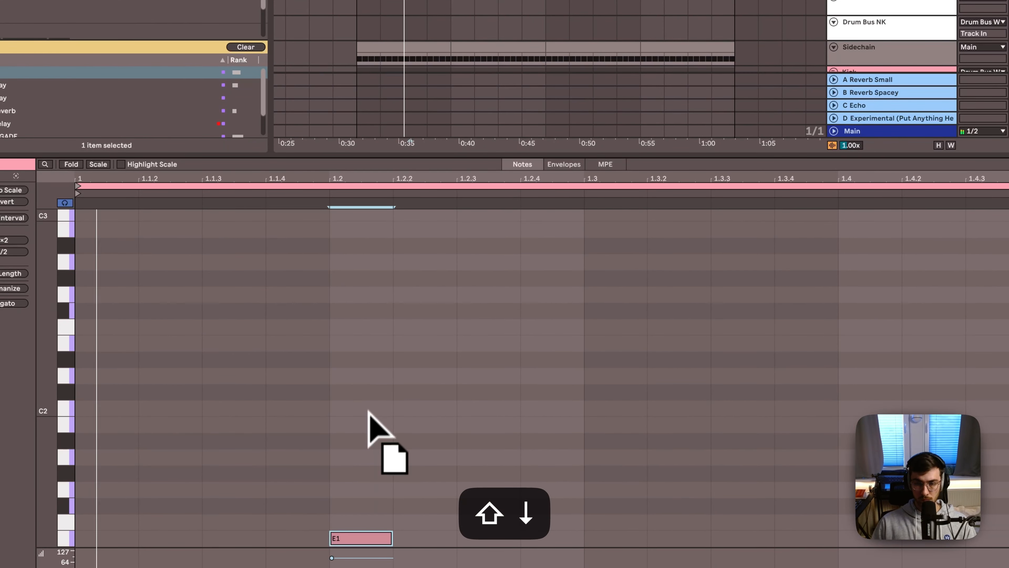
pyautogui.scroll(-2, 372, 428)
pyautogui.moveTo(388, 469); pyautogui.dragTo(588, 466)
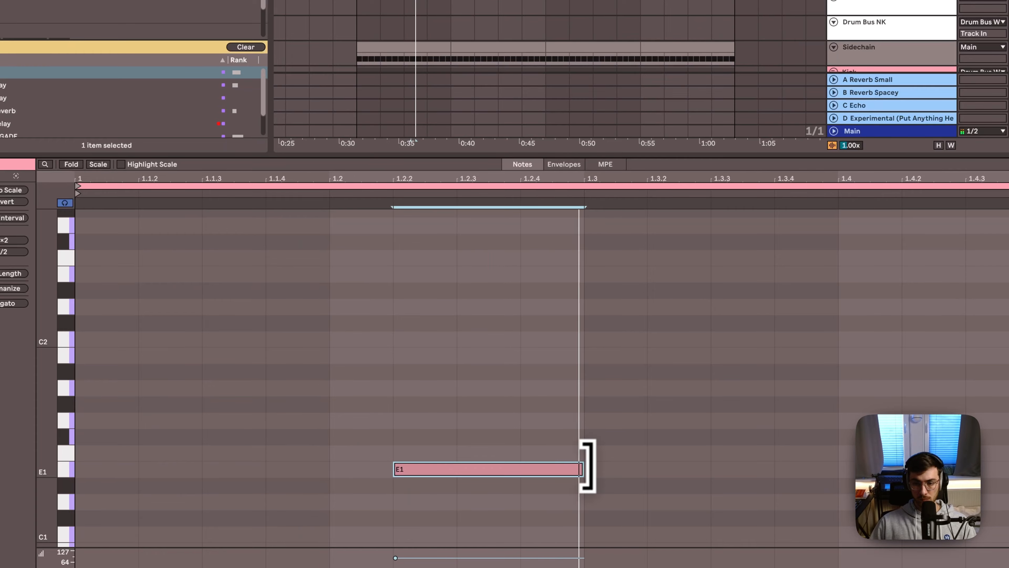
pyautogui.hotkey('shift', 'Tab')
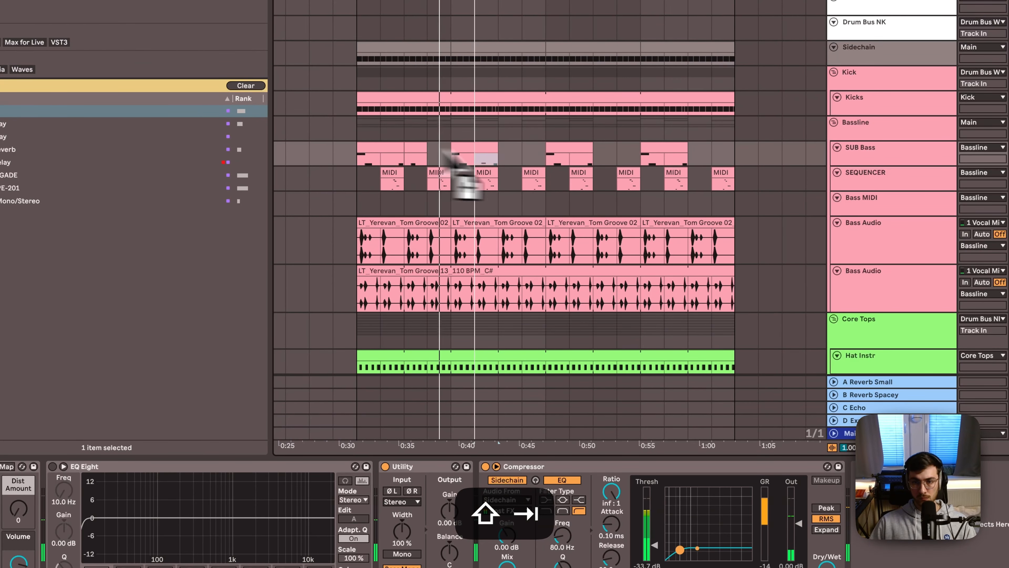
# Copy the one-bar SUB Bass clip at bar 19 to bars 23, 27 and 31
pyautogui.moveTo(443, 151); pyautogui.dragTo(701, 152)
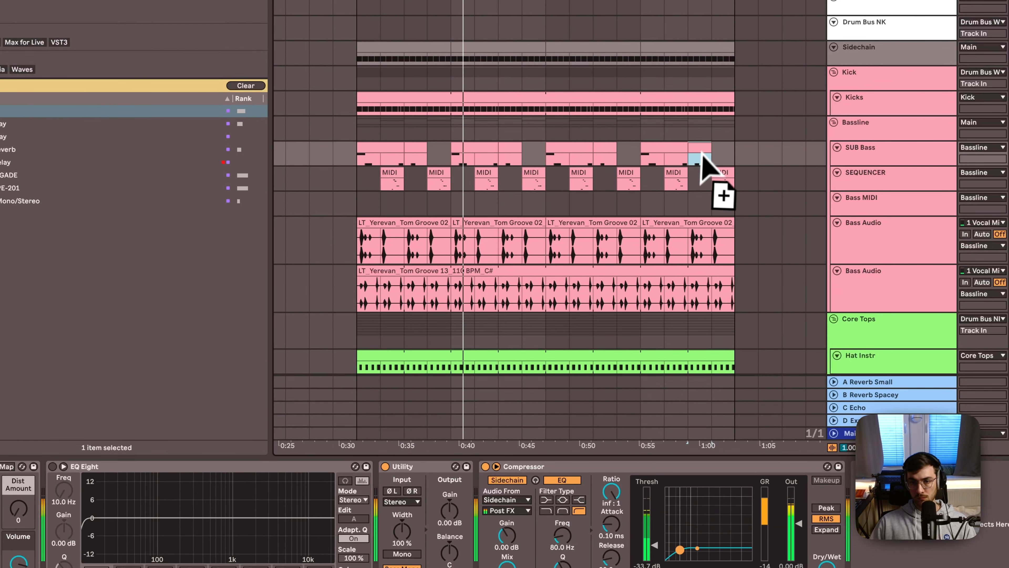
pyautogui.click(482, 175)
# Deactivate the +7st Pad track and stop playback
pyautogui.scroll(-15, 786, 271)
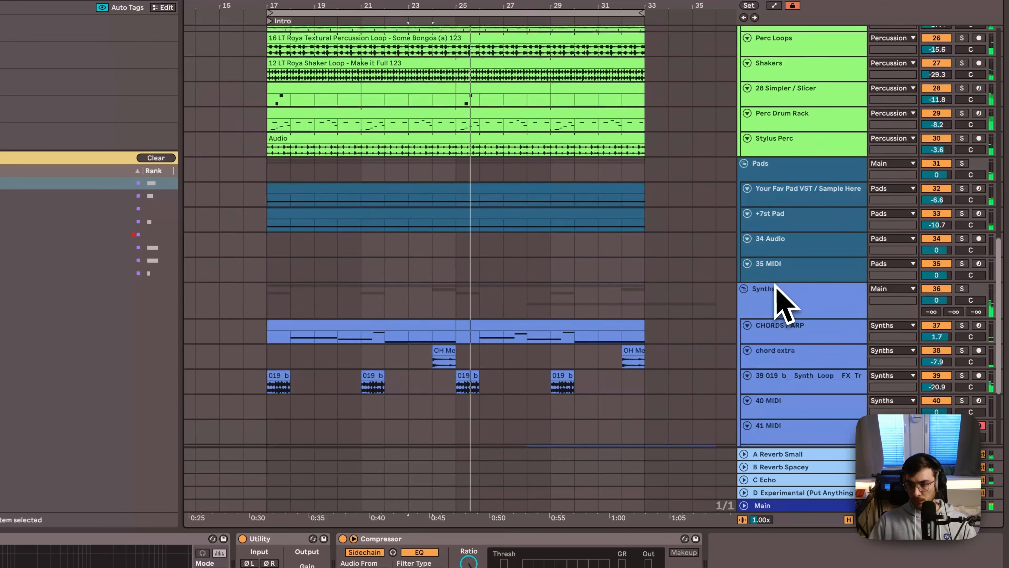
pyautogui.click(804, 225)
pyautogui.click(931, 216)
pyautogui.scroll(-5, 934, 232)
pyautogui.click(815, 224)
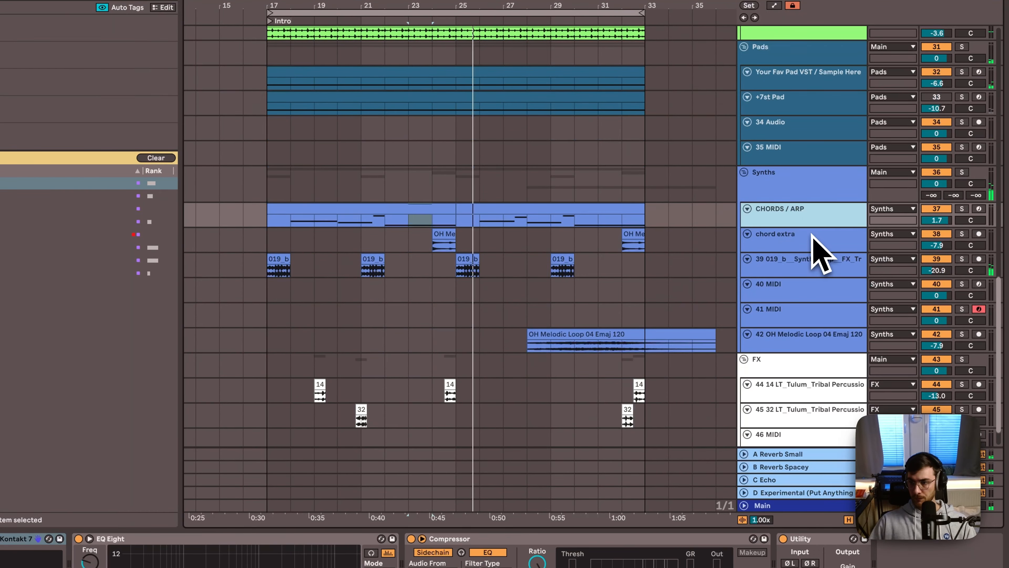
pyautogui.click(296, 191)
pyautogui.press('space')
pyautogui.click(273, 191)
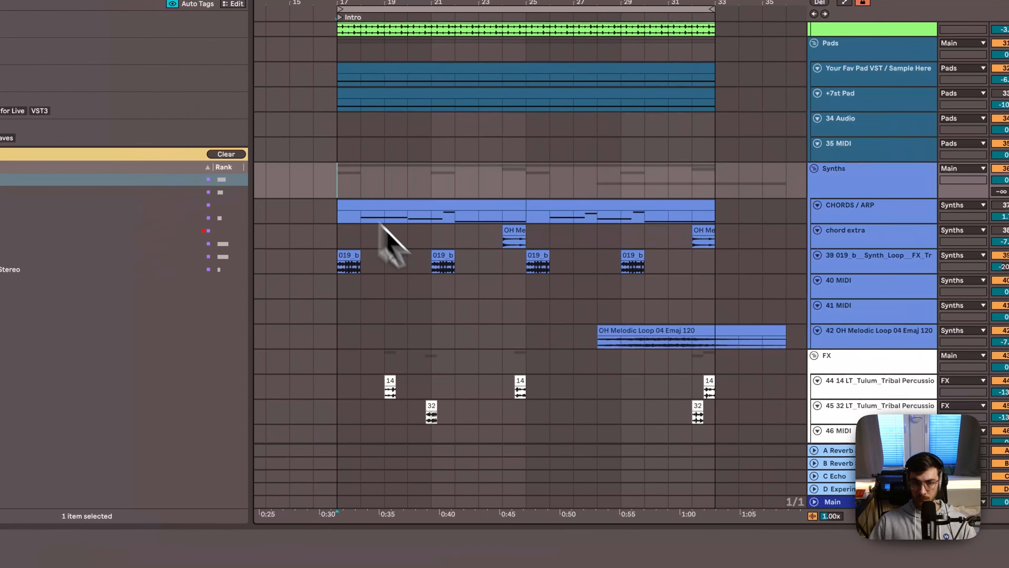
pyautogui.click(814, 267)
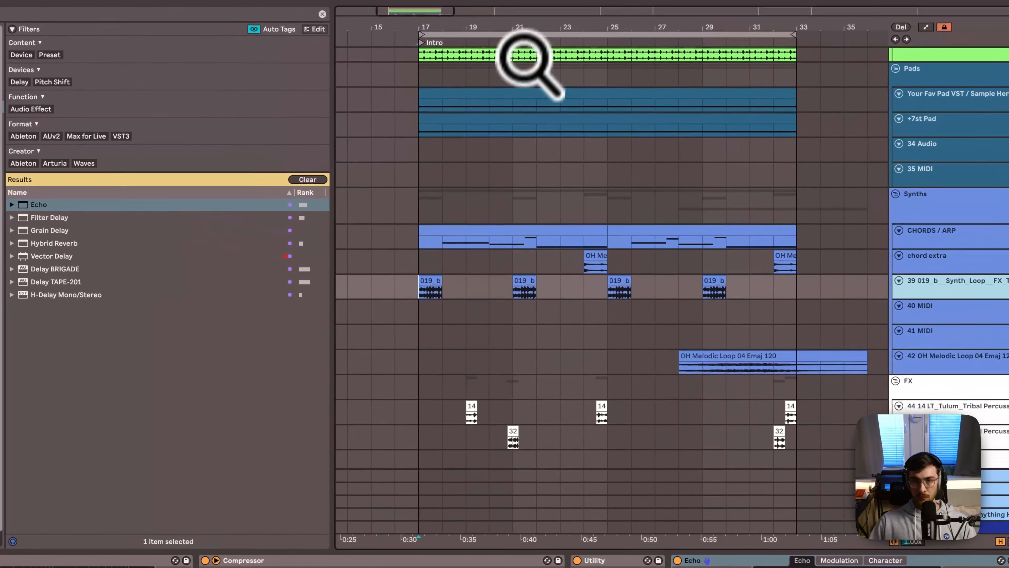
# Duplicate the 16-bar intro on all tracks repeatedly to fill the arrangement up to bar 241, cutting the surplus copy beyond it
pyautogui.moveTo(520, 34); pyautogui.dragTo(493, 6)
pyautogui.scroll(5, 405, 153)
pyautogui.rightClick(463, 124)
pyautogui.click(484, 280)
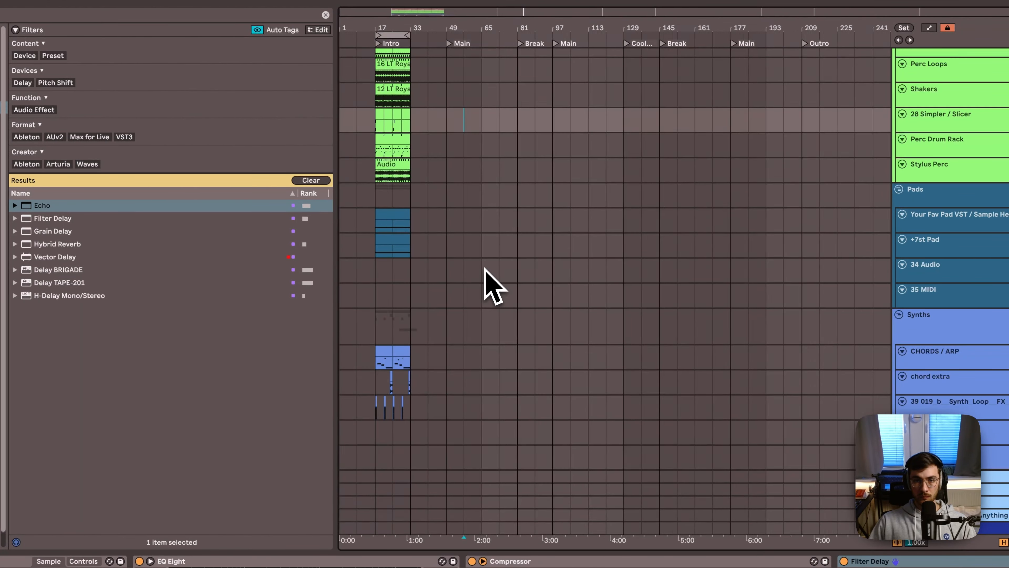
pyautogui.scroll(10, 437, 238)
pyautogui.scroll(3, 385, 107)
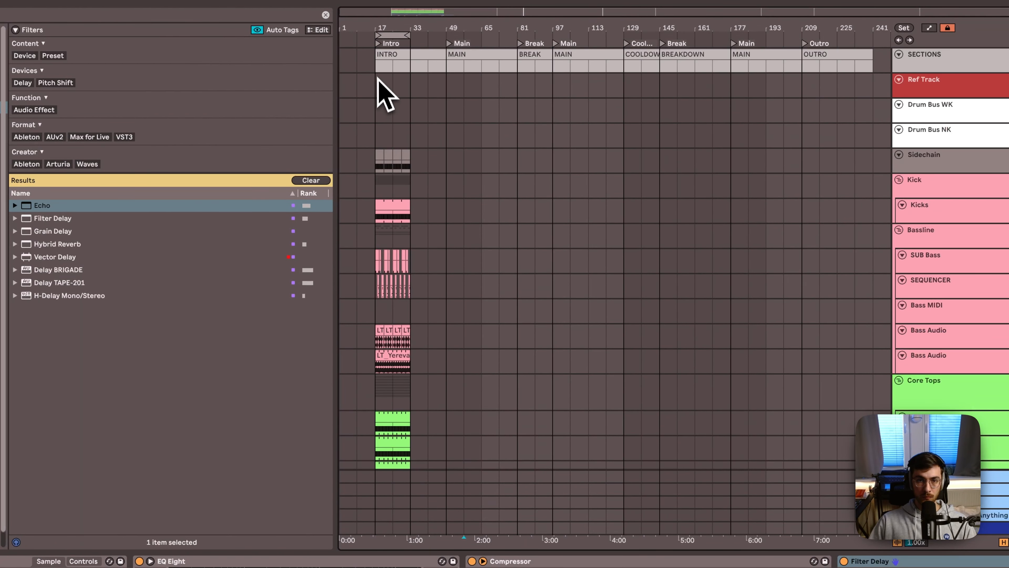
pyautogui.moveTo(377, 78); pyautogui.dragTo(407, 528)
pyautogui.press('super+d')
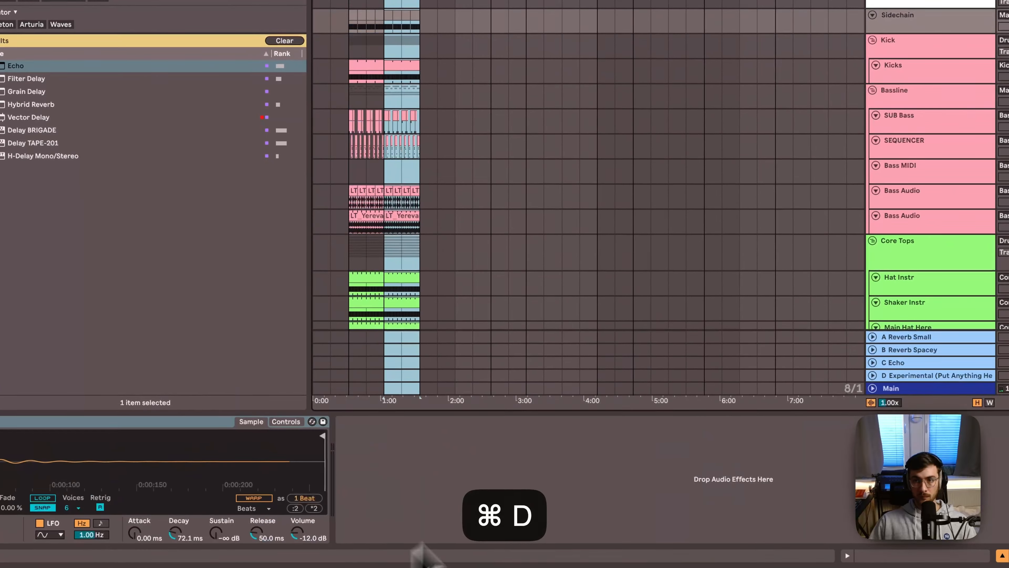
pyautogui.press('super+d')
pyautogui.press('super+d')
pyautogui.press('super+d')
pyautogui.press('super+d')
pyautogui.press('super+d')
pyautogui.press('super+d')
pyautogui.press('super+d')
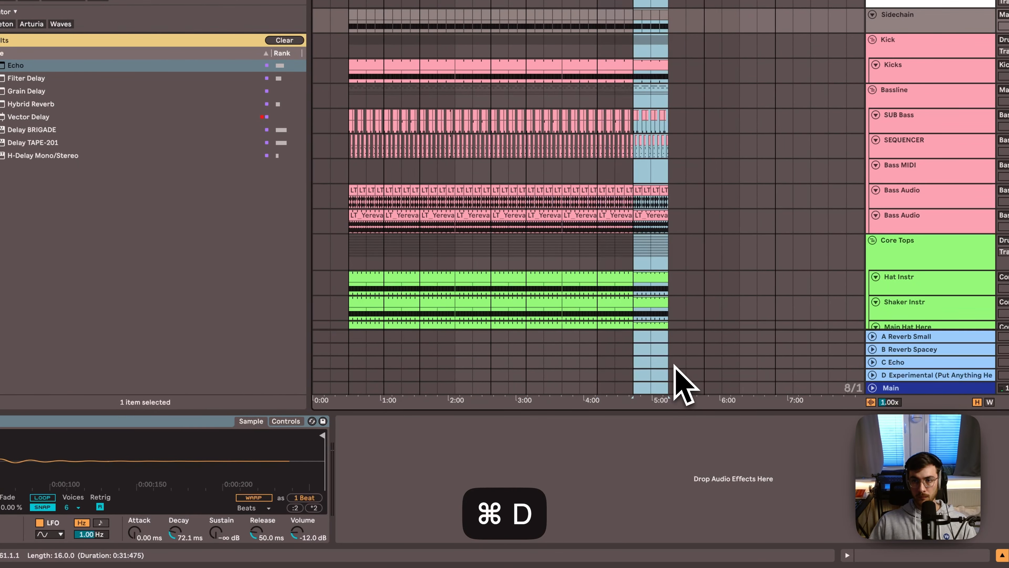
pyautogui.press('super+d')
pyautogui.press('super+d')
pyautogui.press('super+d')
pyautogui.press('super+d')
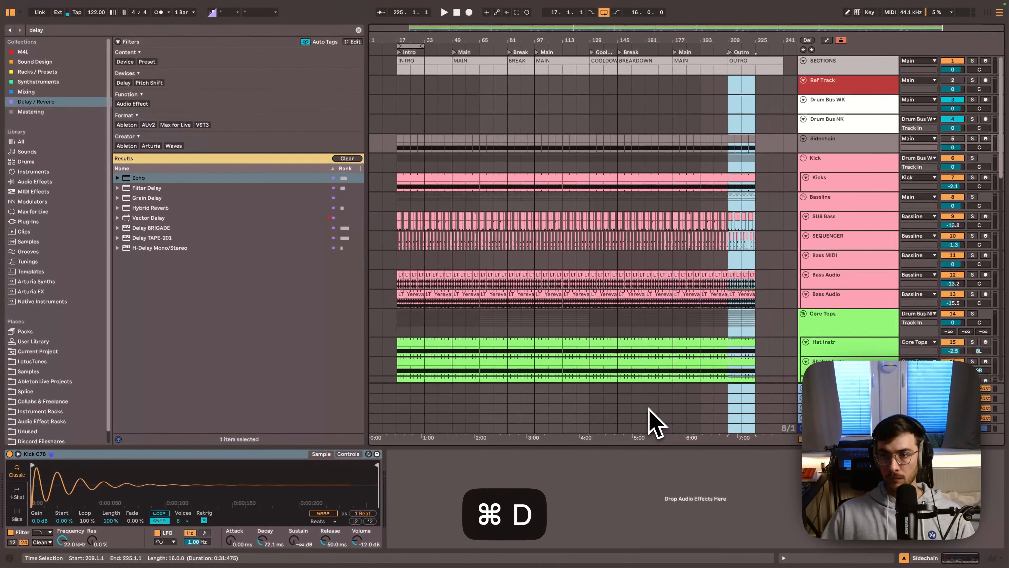
pyautogui.press('super+d')
pyautogui.press('super+d')
pyautogui.press('super+x')
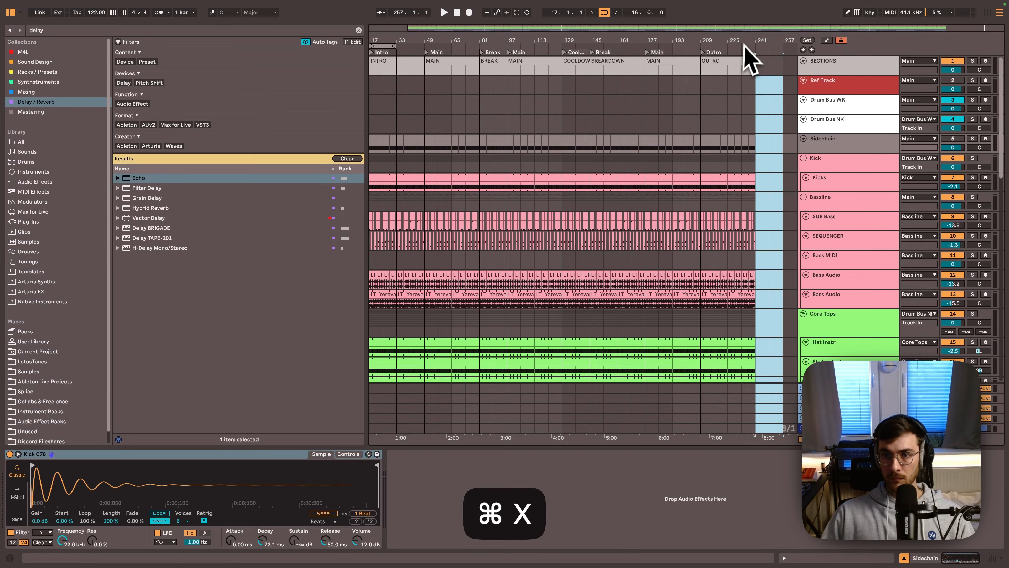
# Delete the clips on both Tulum percussion FX tracks between bars 17 and 49
pyautogui.moveTo(744, 42); pyautogui.dragTo(737, 40)
pyautogui.click(442, 111)
pyautogui.scroll(-1, 443, 113)
pyautogui.click(400, 104)
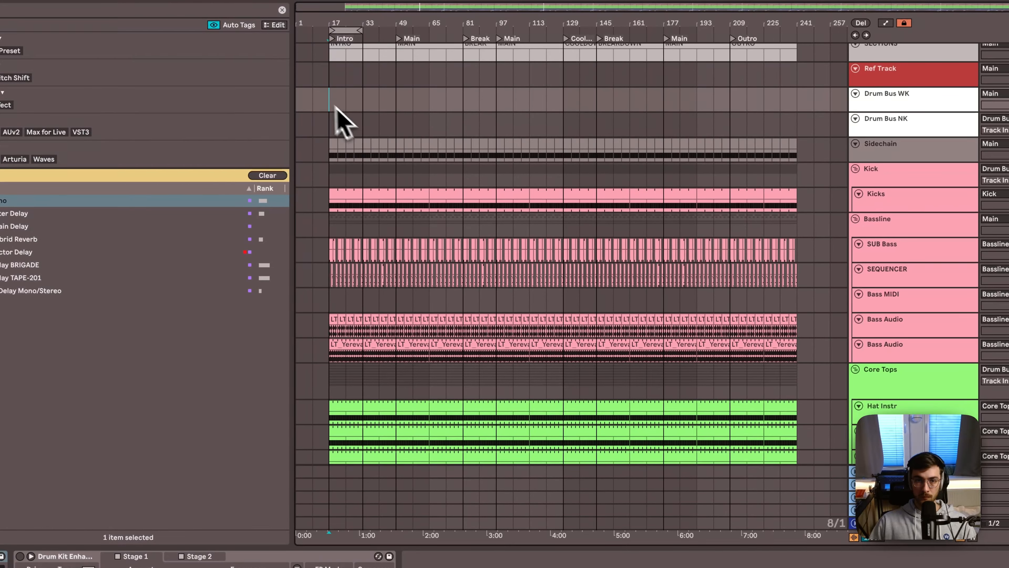
pyautogui.scroll(-3, 339, 135)
pyautogui.moveTo(337, 24); pyautogui.dragTo(338, 28)
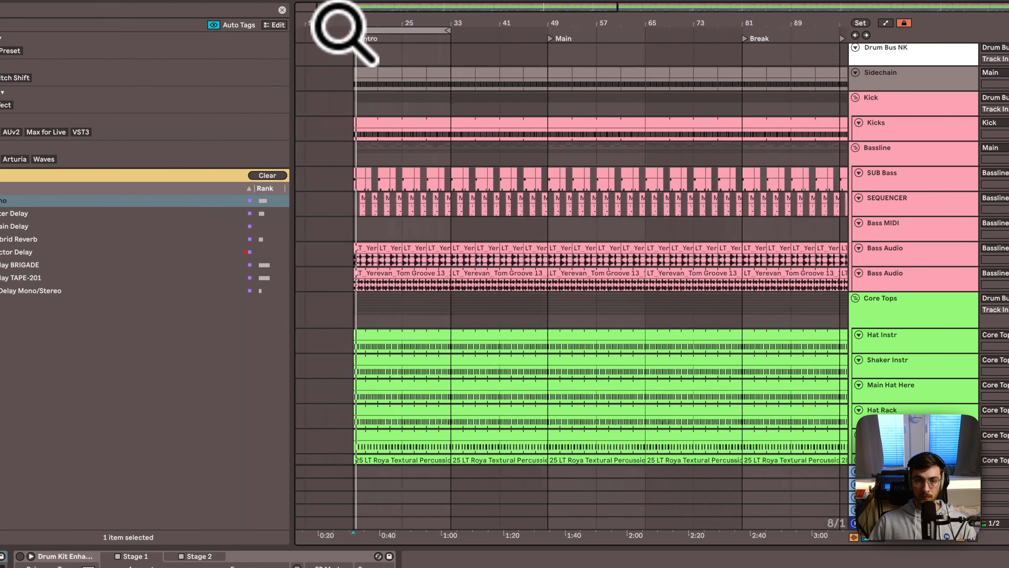
pyautogui.scroll(-20, 444, 367)
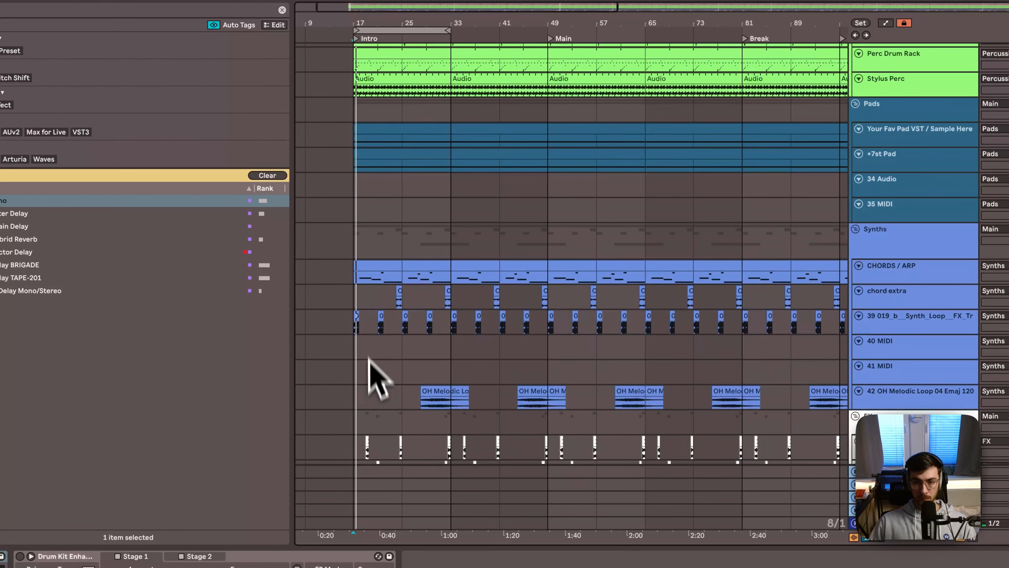
pyautogui.click(546, 413)
pyautogui.scroll(-3, 547, 414)
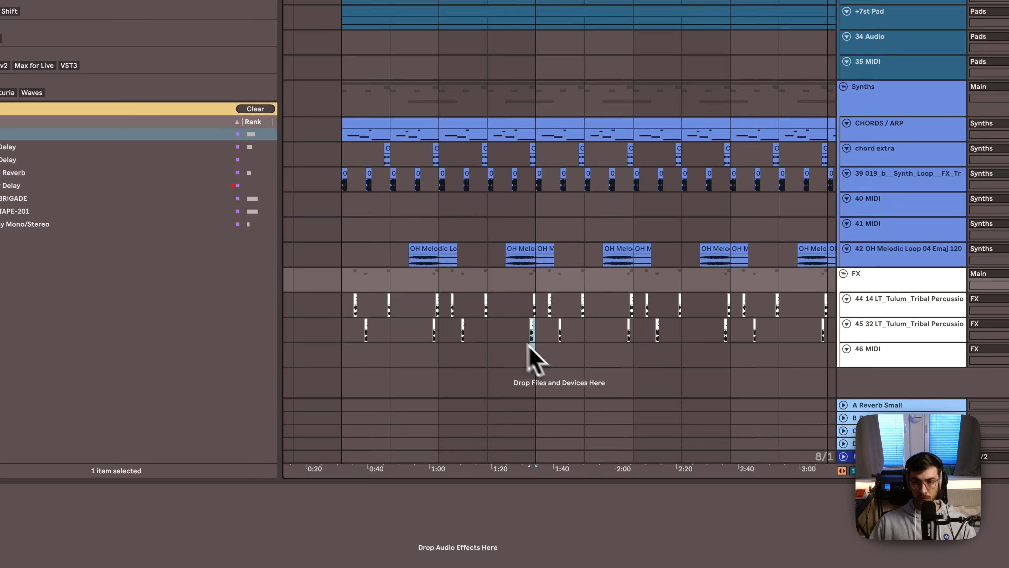
pyautogui.moveTo(529, 345); pyautogui.dragTo(318, 286)
pyautogui.press('super+x')
# Remove the OH Melodic Loop clip ending at bar 49 and the CHORDS / ARP, chord extra and synth loop clips from bars 17 to 49
pyautogui.click(520, 255)
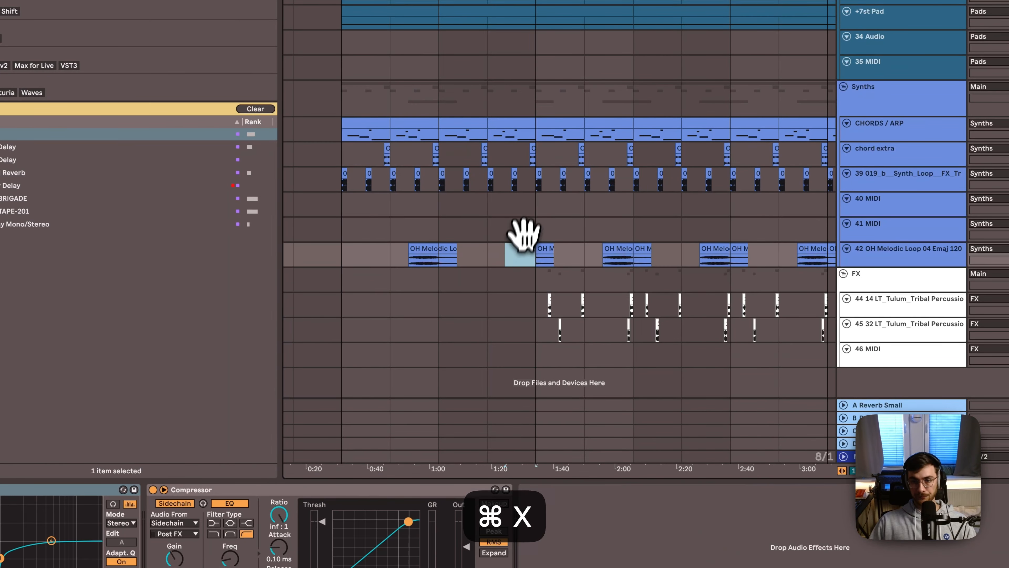
pyautogui.moveTo(532, 252); pyautogui.dragTo(537, 182)
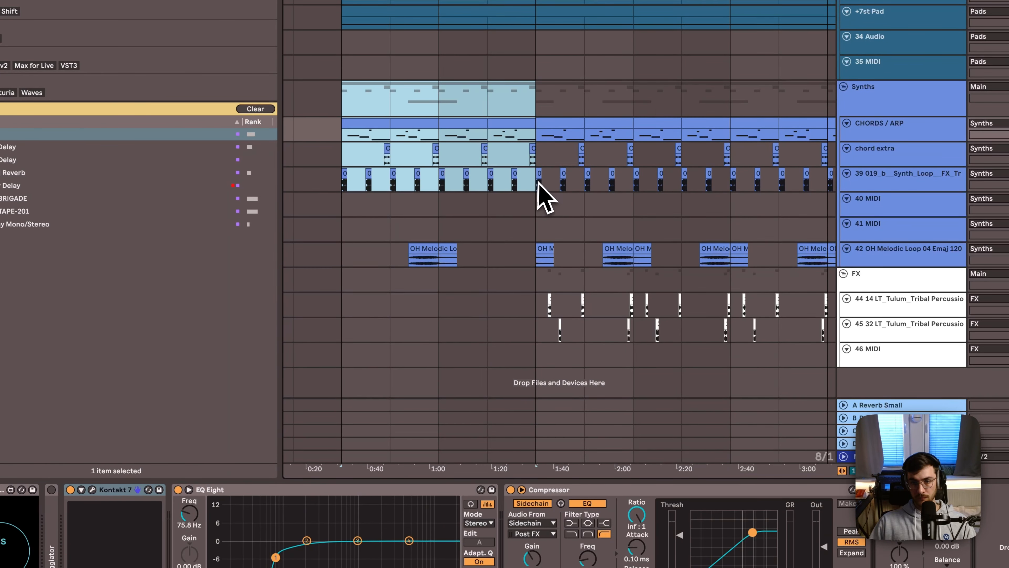
pyautogui.press('super+x')
pyautogui.scroll(10, 365, 209)
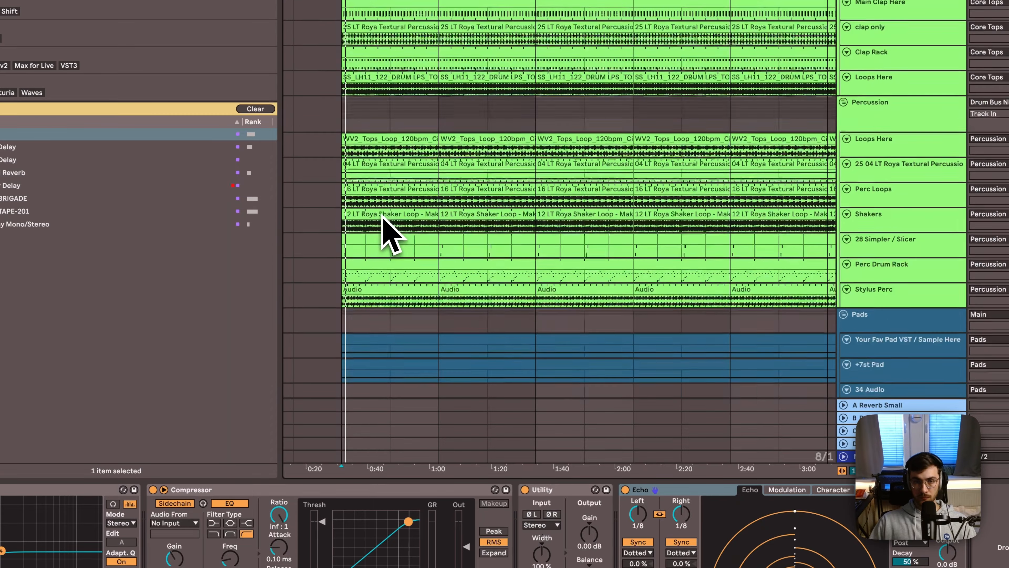
# Delete the +7st Pad clips between bars 17 and 49
pyautogui.click(386, 344)
pyautogui.scroll(-6, 468, 362)
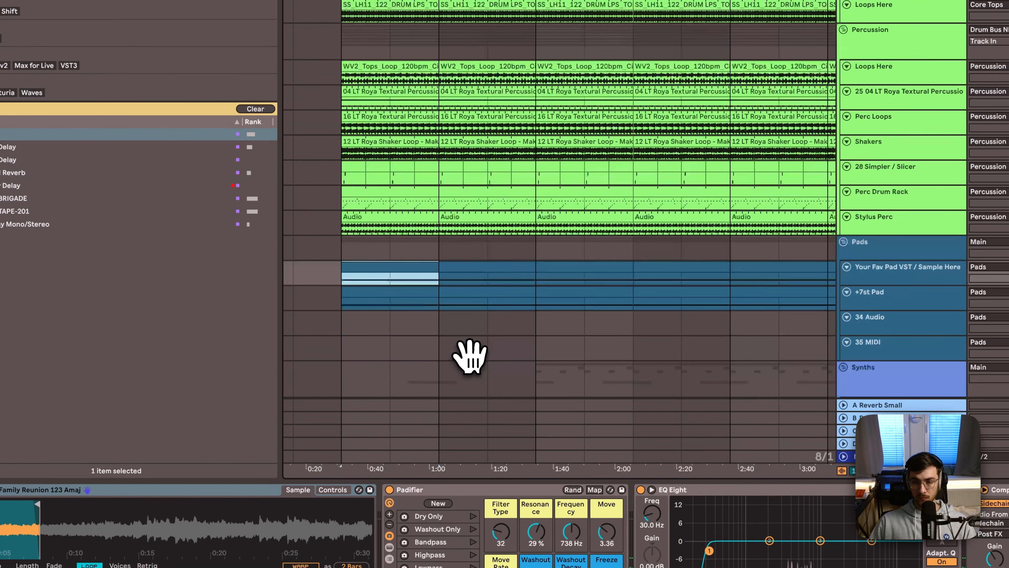
pyautogui.click(921, 205)
pyautogui.click(914, 226)
pyautogui.keyDown('shift'); pyautogui.click(400, 250); pyautogui.keyUp('shift')
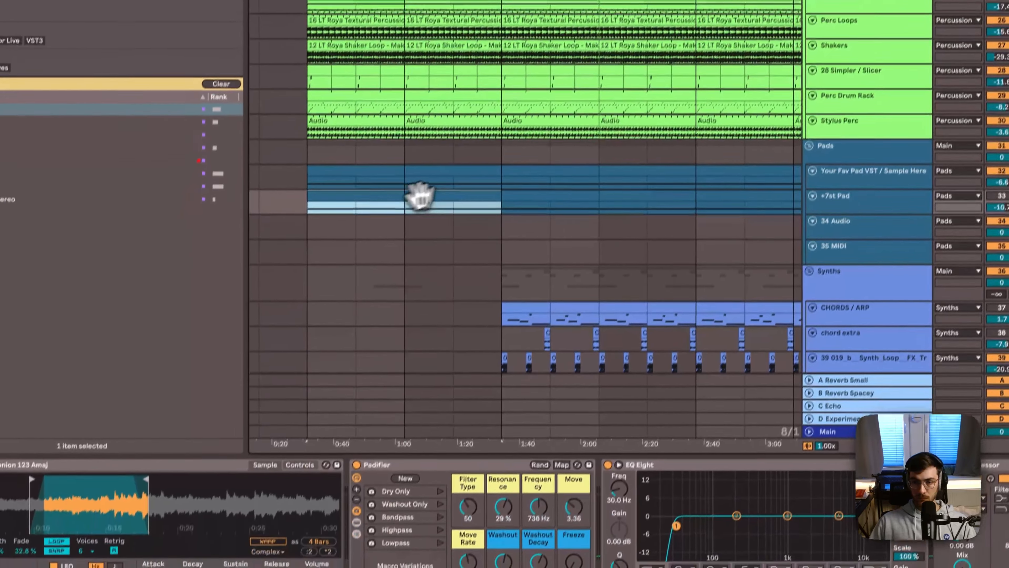
pyautogui.press('super+x')
# Search the whole library for "auto" and add an Auto Filter to the Your Fav Pad VST / Sample Here track
pyautogui.click(350, 228)
pyautogui.hscroll(10, 756, 554)
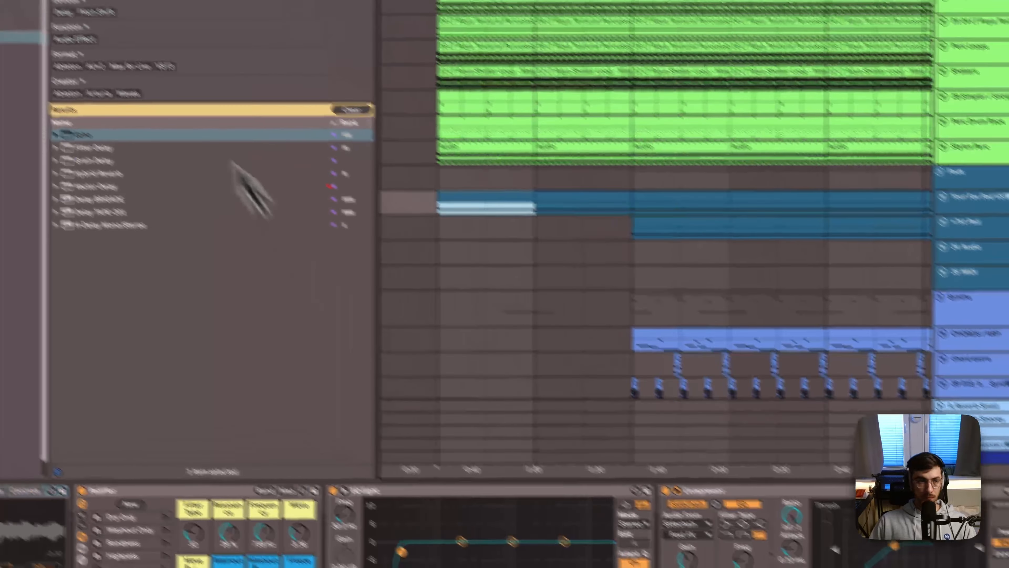
pyautogui.click(63, 11)
pyautogui.press('BackSpace')
pyautogui.write('auto')
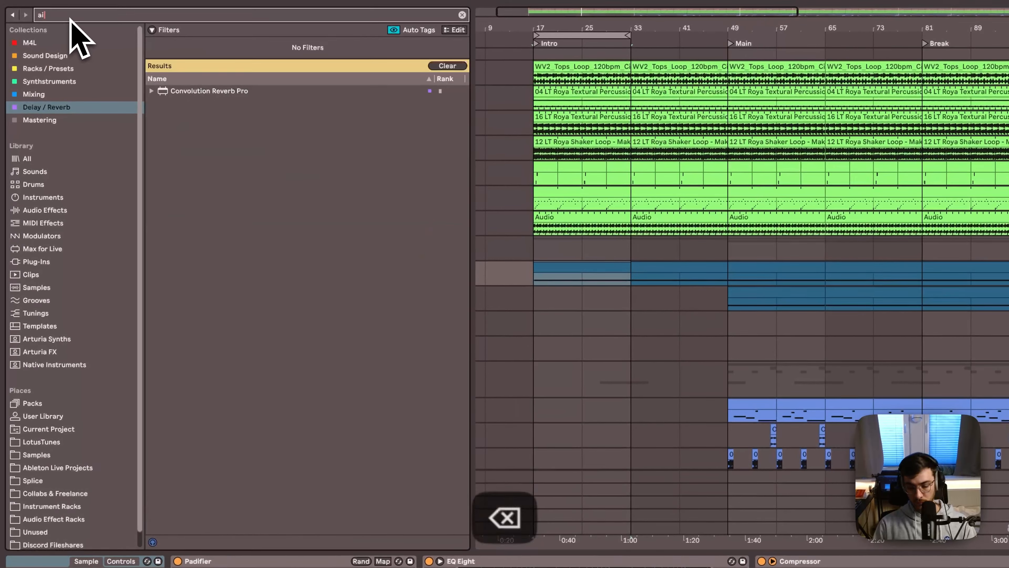
pyautogui.click(40, 159)
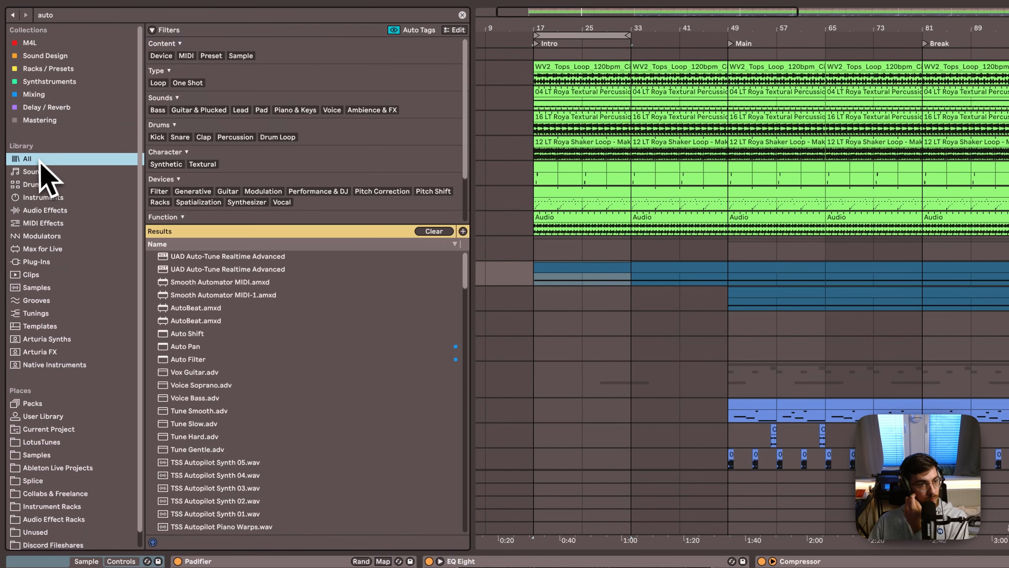
pyautogui.doubleClick(185, 359)
# Automate the pad's Auto Filter Frequency to rise from bar 17 to 19.9 kHz at bar 49
pyautogui.press('space')
pyautogui.moveTo(851, 234); pyautogui.dragTo(850, 290)
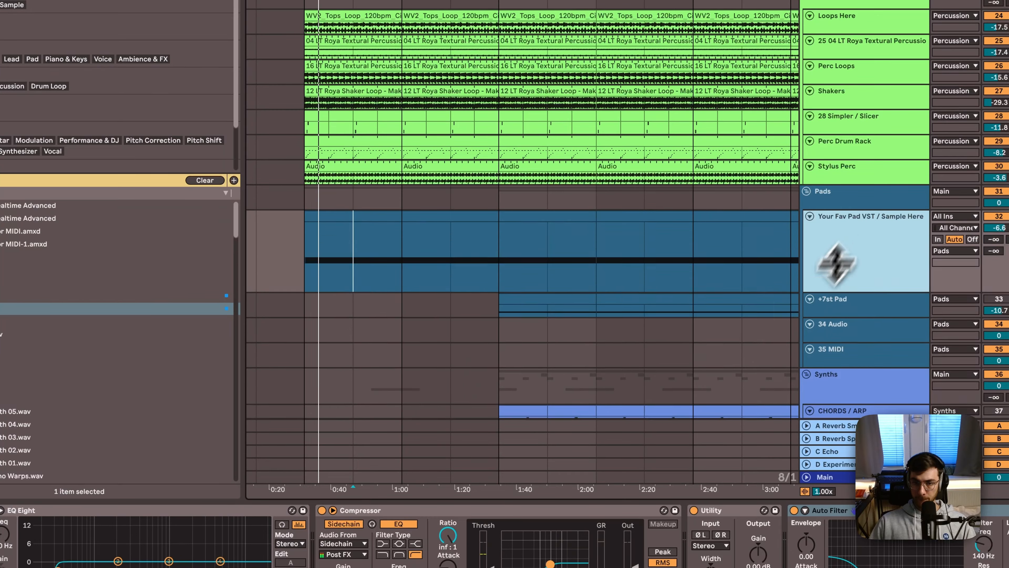
pyautogui.press('a')
pyautogui.click(333, 292)
pyautogui.moveTo(528, 291); pyautogui.dragTo(528, 241)
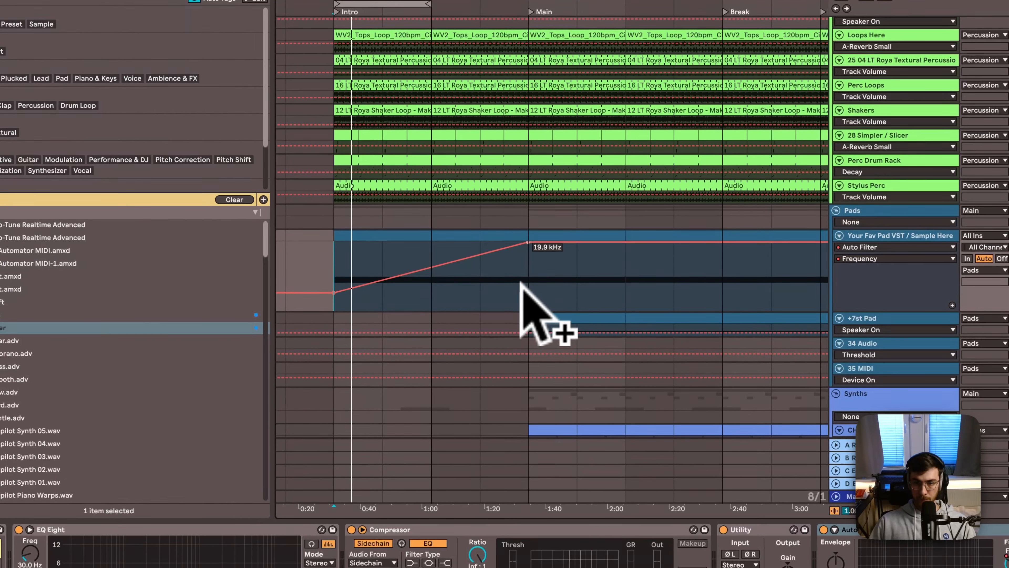
pyautogui.scroll(6, 445, 280)
pyautogui.press('a')
# Delete the SUB Bass and SEQUENCER clips from bar 17 up to bar 48
pyautogui.scroll(7, 413, 294)
pyautogui.scroll(3, 398, 274)
pyautogui.moveTo(336, 196); pyautogui.dragTo(521, 264)
pyautogui.press('super+x')
# Start playback and delete the clips on both Bass Audio tracks from bar 17 to bar 33
pyautogui.click(343, 297)
pyautogui.press('space')
pyautogui.scroll(-3, 350, 292)
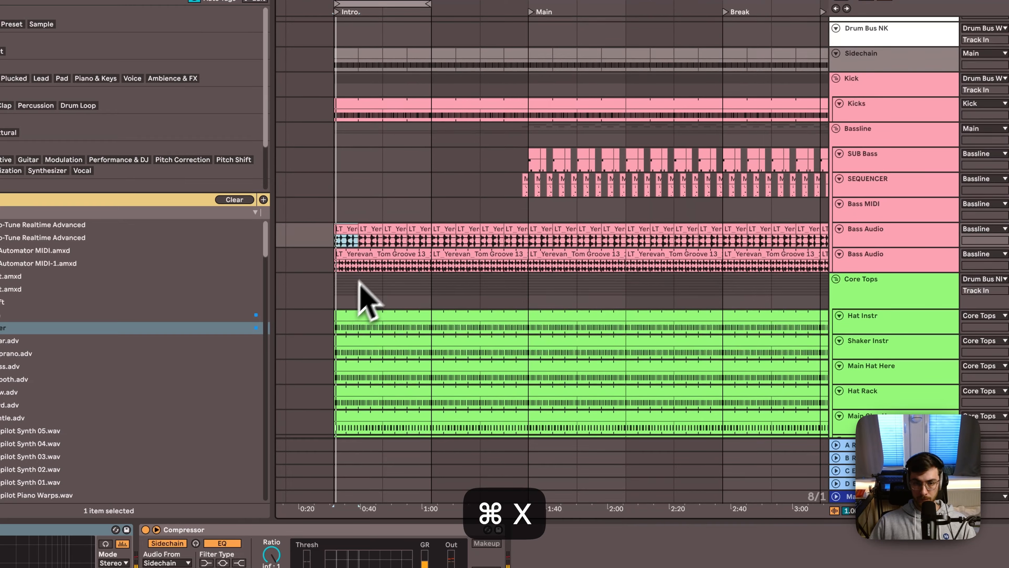
pyautogui.keyDown('shift'); pyautogui.click(413, 248); pyautogui.keyUp('shift')
pyautogui.press('super+x')
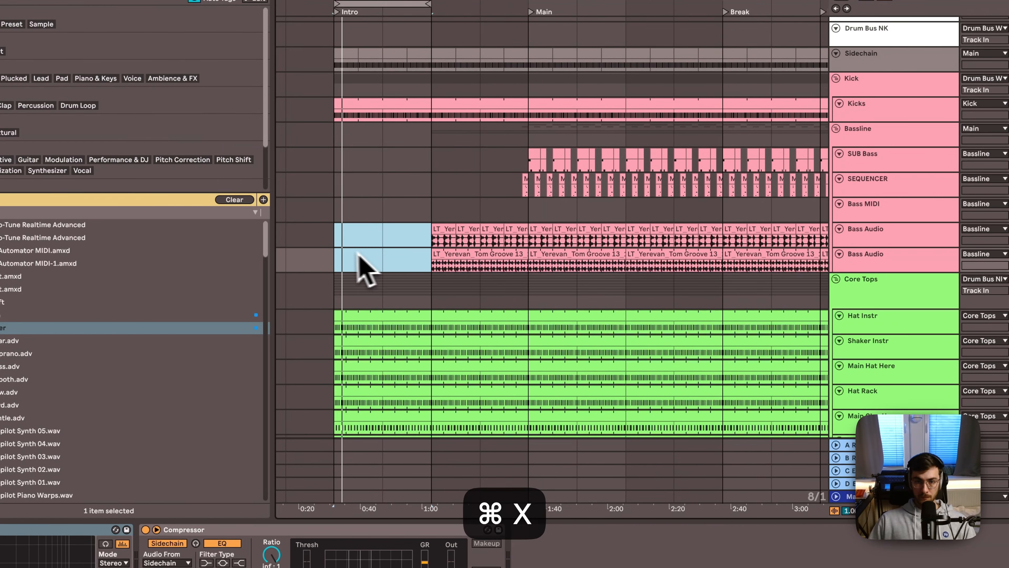
# Deactivate the Hat Instr and Shaker Instr tracks and delete the Hat Instr clip from bar 17 to bar 33
pyautogui.scroll(-4, 360, 286)
pyautogui.click(362, 217)
pyautogui.scroll(-2, 379, 229)
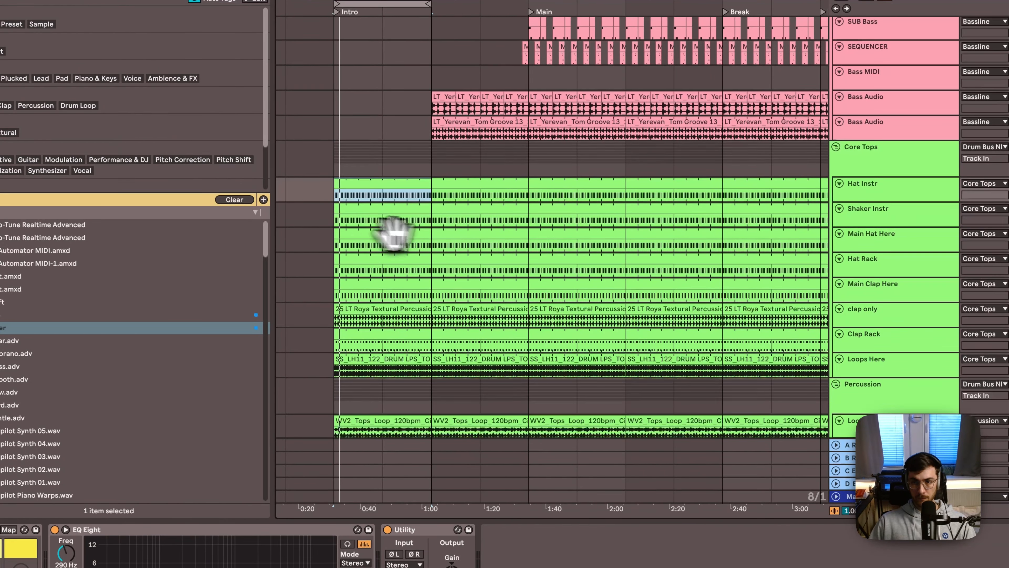
pyautogui.click(940, 209)
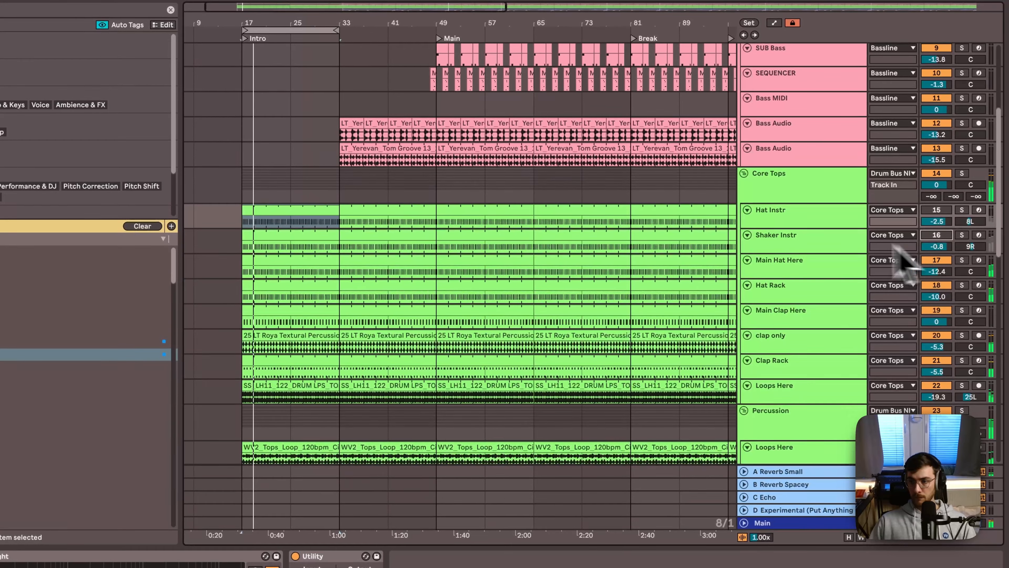
pyautogui.click(937, 235)
pyautogui.scroll(-1, 922, 238)
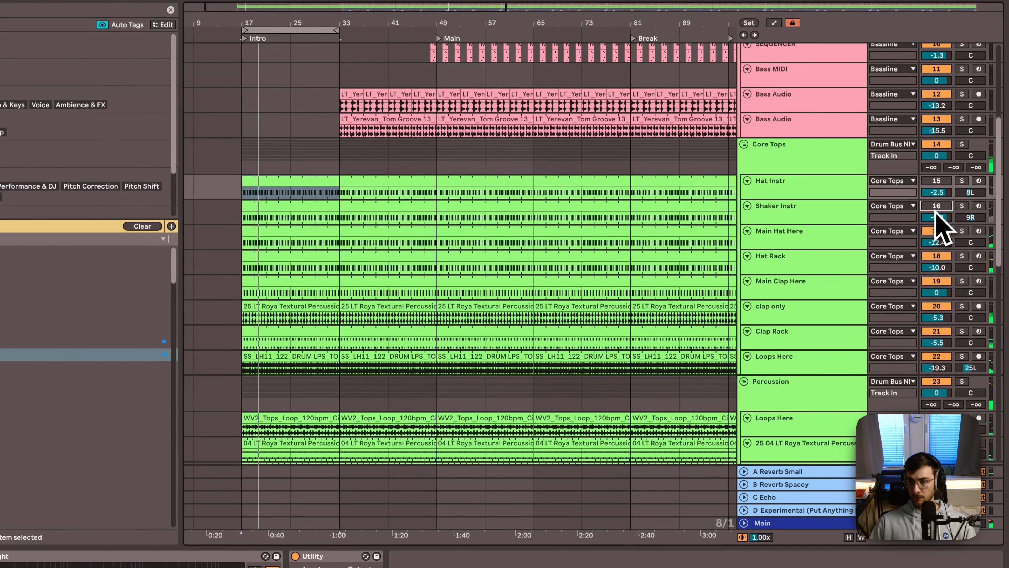
pyautogui.click(287, 189)
pyautogui.press('super+x')
# Delete the 28 Simpler / Slicer clips from bar 17 to bar 33
pyautogui.scroll(-3, 281, 308)
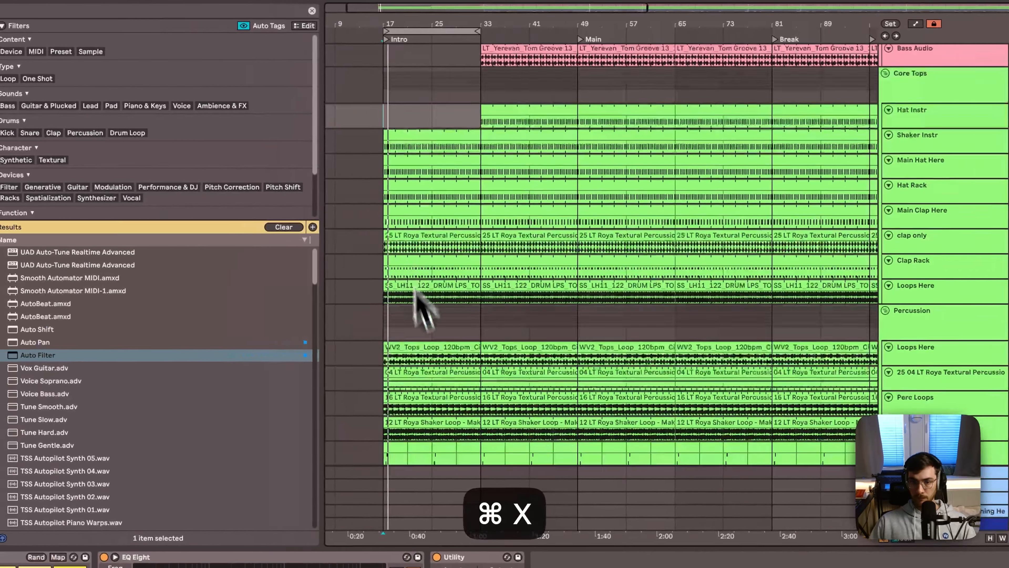
pyautogui.click(396, 358)
pyautogui.scroll(-3, 409, 382)
pyautogui.click(409, 318)
pyautogui.scroll(-3, 413, 329)
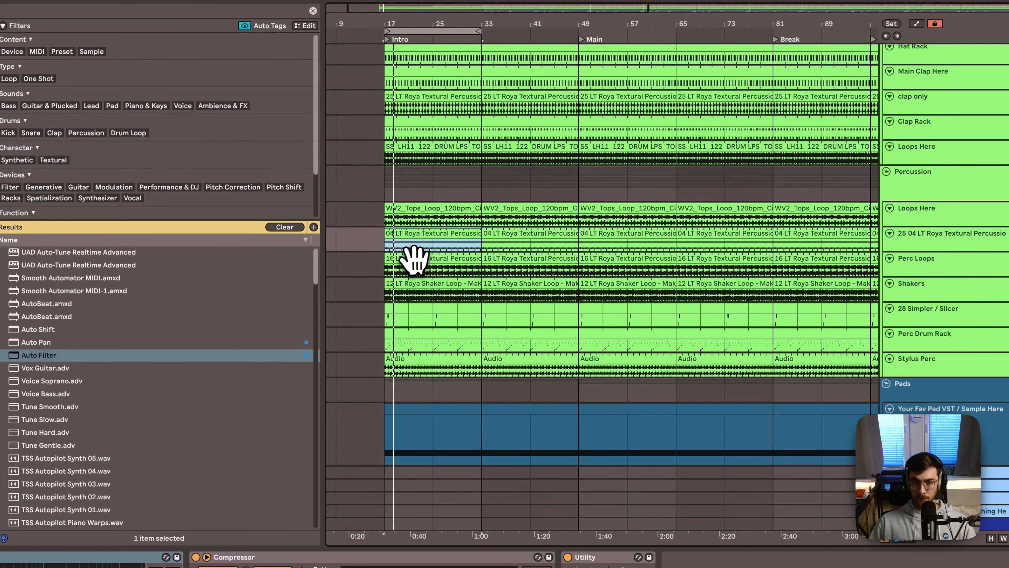
pyautogui.click(395, 314)
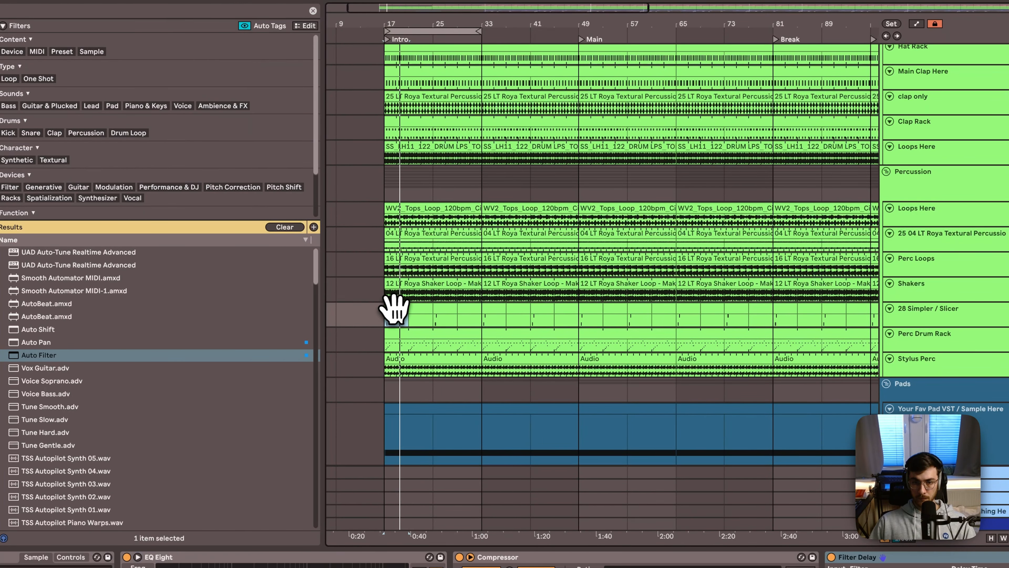
pyautogui.press('super+x')
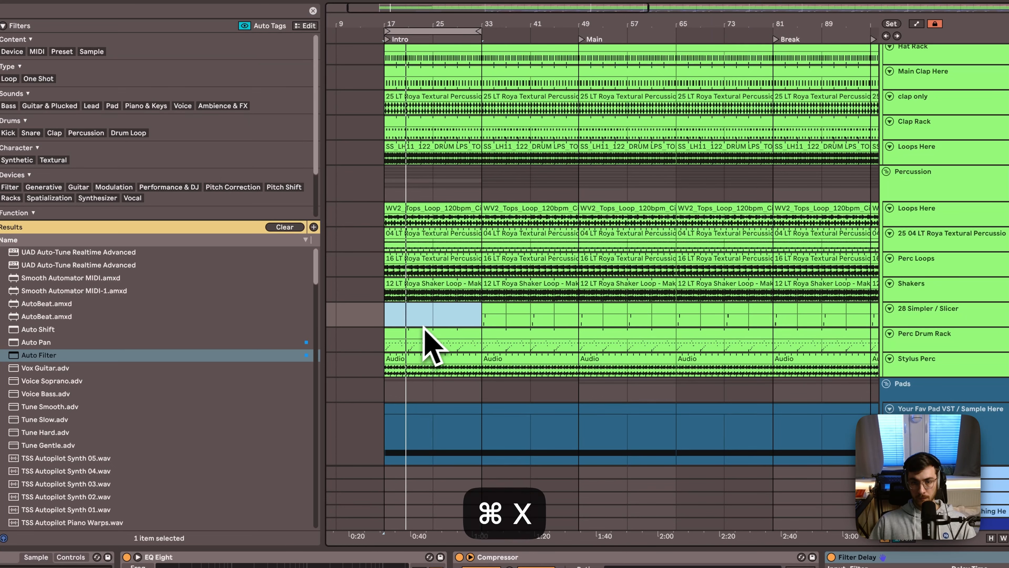
# Check the pad's Auto Filter frequency automation across the intro and look over the other intro layers
pyautogui.scroll(-4, 442, 344)
pyautogui.click(425, 266)
pyautogui.scroll(1, 423, 275)
pyautogui.scroll(-3, 431, 298)
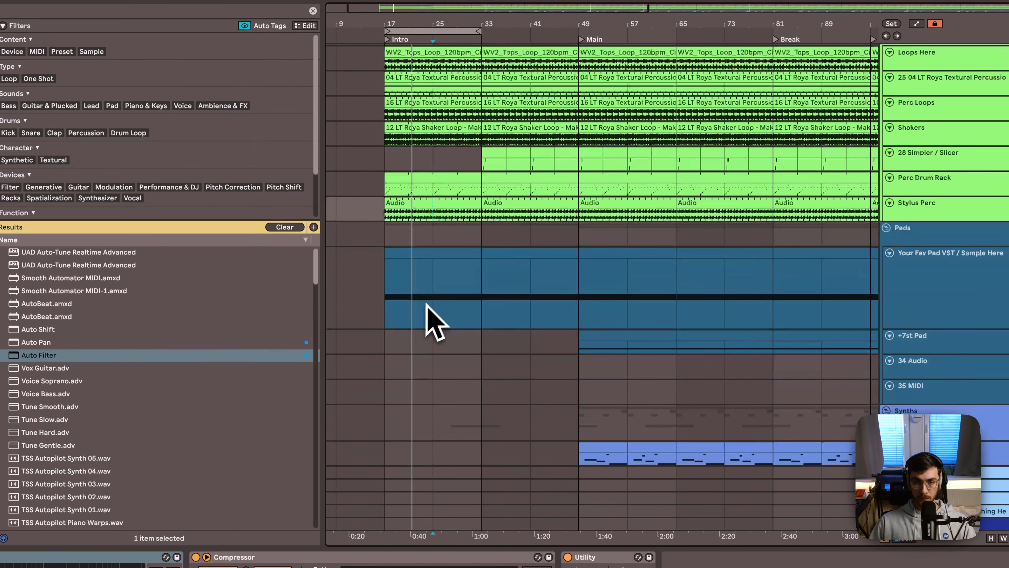
pyautogui.click(431, 314)
pyautogui.moveTo(444, 39); pyautogui.dragTo(503, 142)
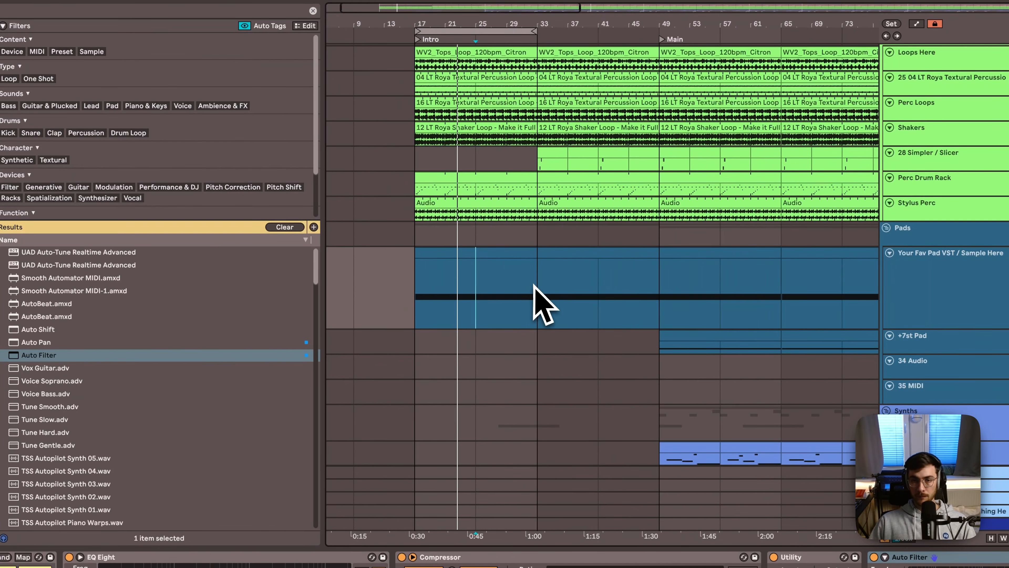
pyautogui.moveTo(523, 39); pyautogui.dragTo(529, 23)
pyautogui.click(445, 261)
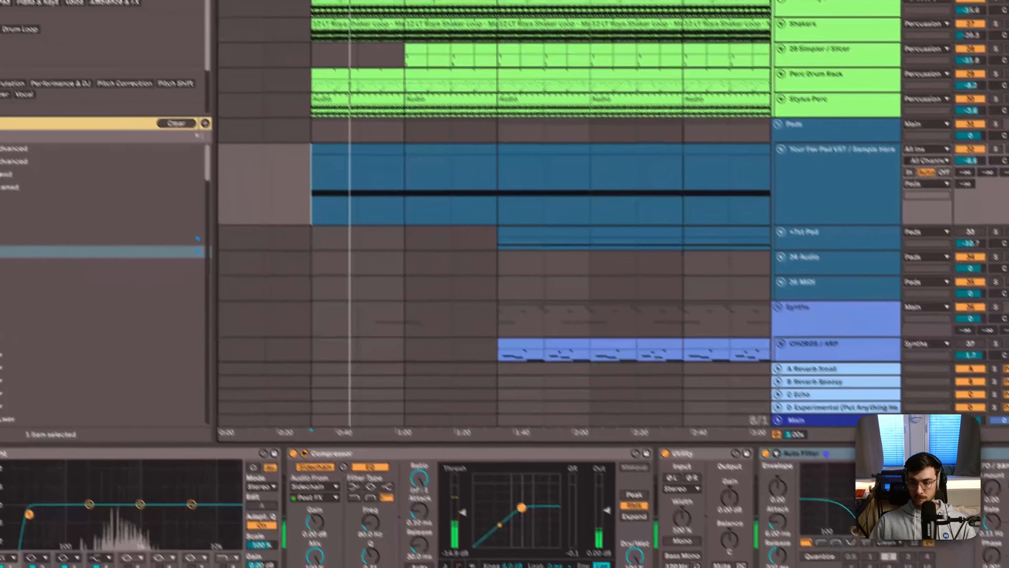
pyautogui.press('a')
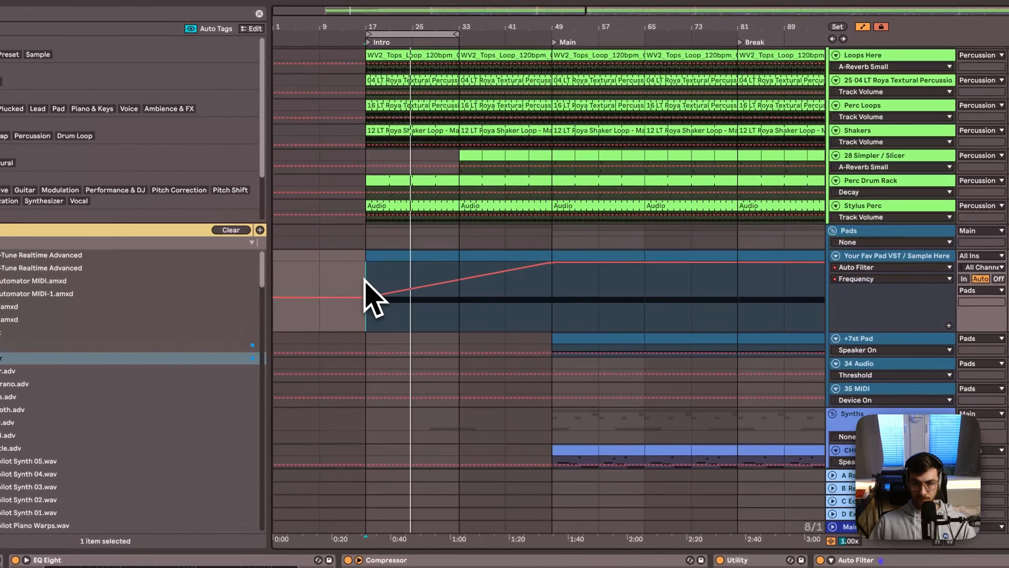
pyautogui.press('a')
pyautogui.scroll(8, 424, 321)
pyautogui.scroll(10, 438, 315)
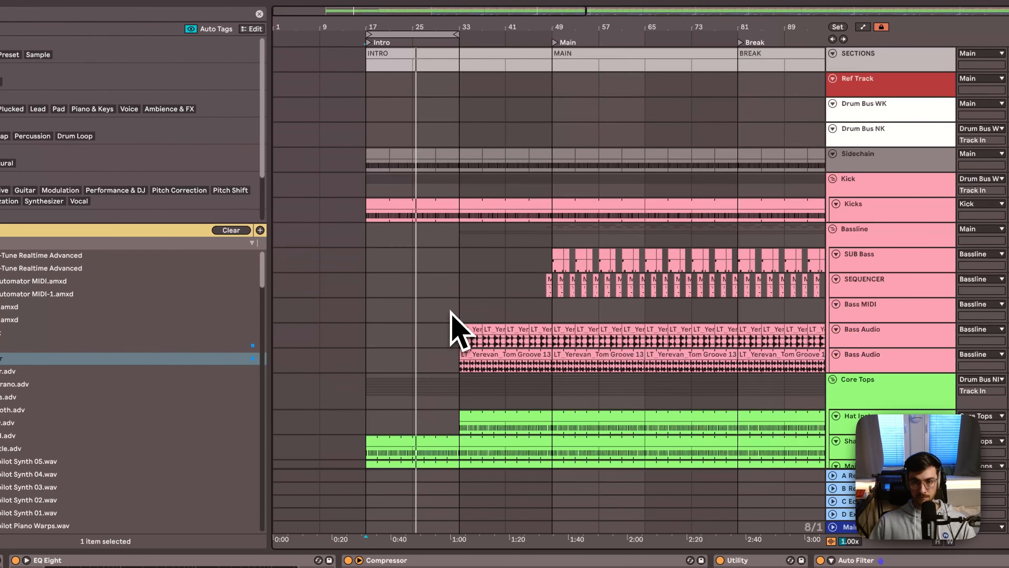
# Delete the OH Melodic Loop clip that falls in the intro ahead of bar 49
pyautogui.click(460, 284)
pyautogui.moveTo(331, 334); pyautogui.dragTo(351, 334)
pyautogui.press('super+x')
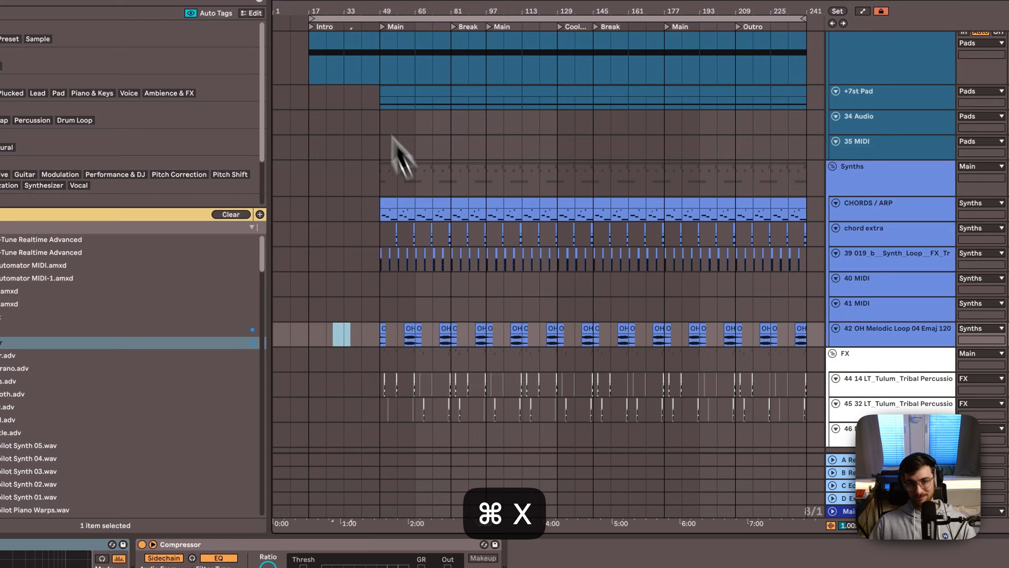
# Play the intro from bar 25 and look over its layers from the pads up to the core tops
pyautogui.click(328, 70)
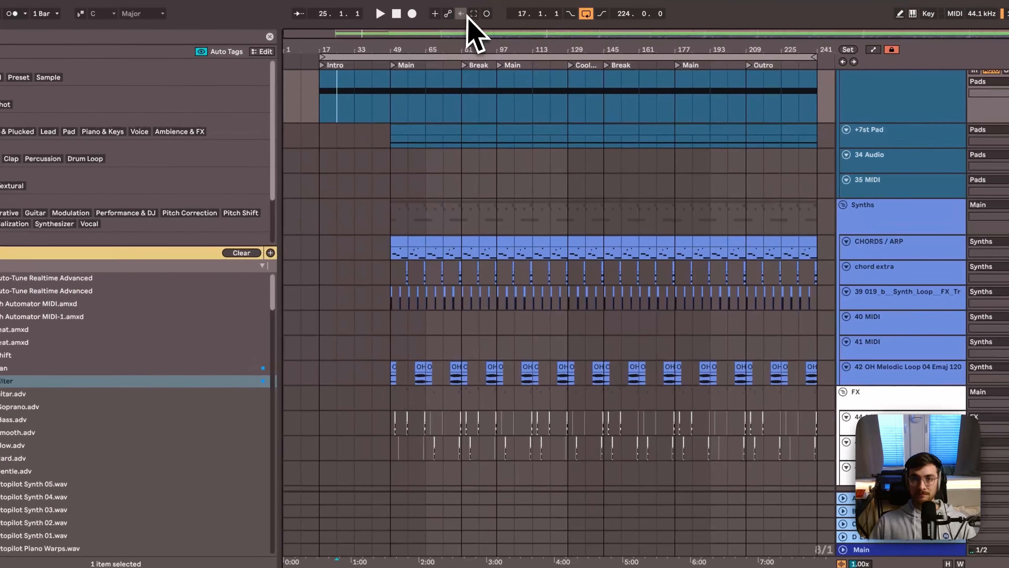
pyautogui.press('space')
pyautogui.scroll(3, 343, 93)
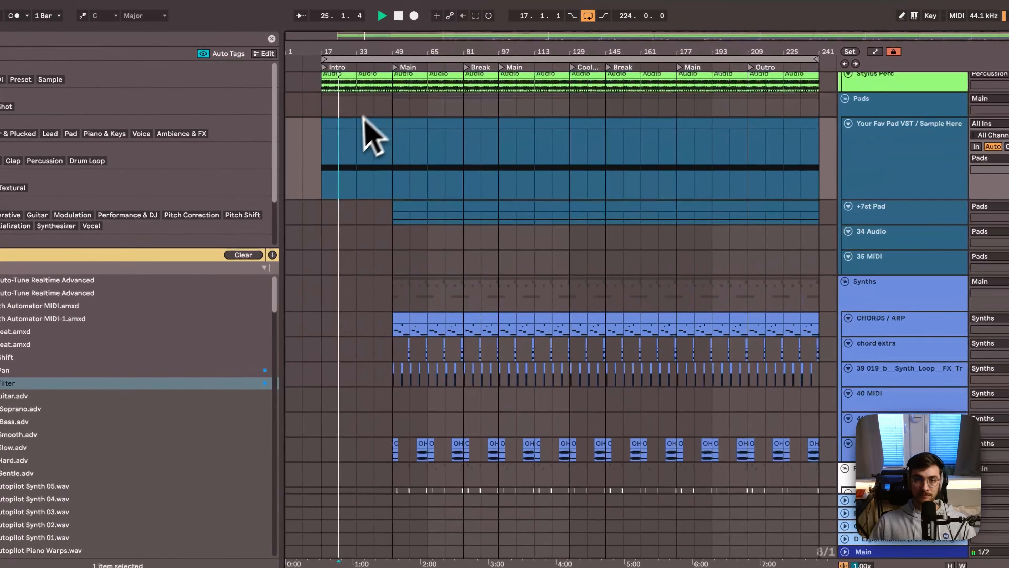
pyautogui.moveTo(298, 147); pyautogui.dragTo(288, 148)
pyautogui.scroll(3, 309, 149)
pyautogui.click(325, 214)
pyautogui.scroll(4, 330, 224)
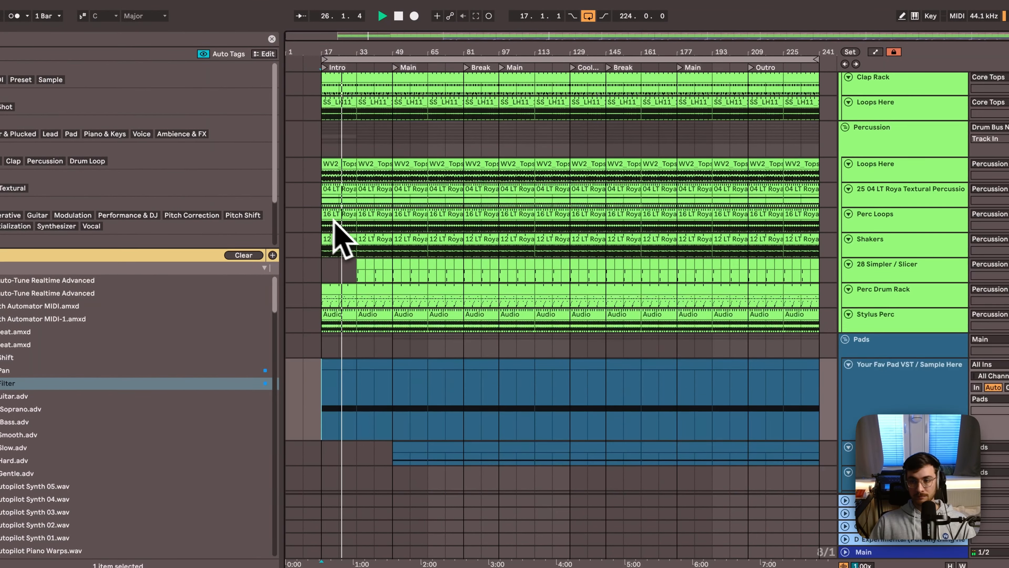
pyautogui.scroll(-3, 338, 224)
pyautogui.press('h')
pyautogui.scroll(1, 361, 257)
pyautogui.scroll(10, 361, 257)
# Select bars 17 to 33 on the Main track, restart playback and raise the Highpass macro to 28
pyautogui.moveTo(357, 552); pyautogui.dragTo(322, 551)
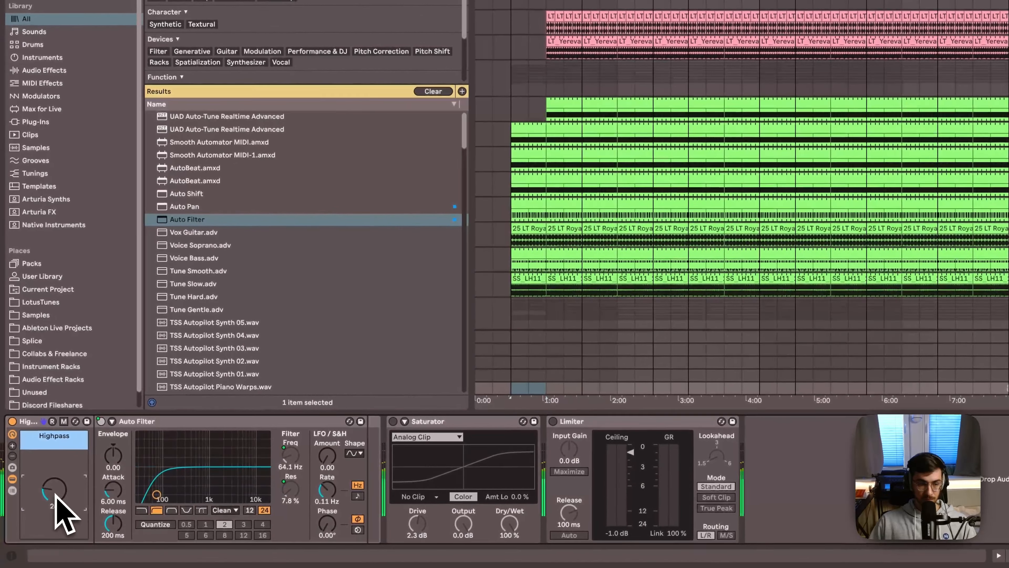
pyautogui.press('space')
pyautogui.press('space')
pyautogui.moveTo(54, 495); pyautogui.dragTo(55, 485)
# Enlarge the Main track and automate its Highpass device on up to bar 25 and off from there
pyautogui.scroll(-10, 584, 327)
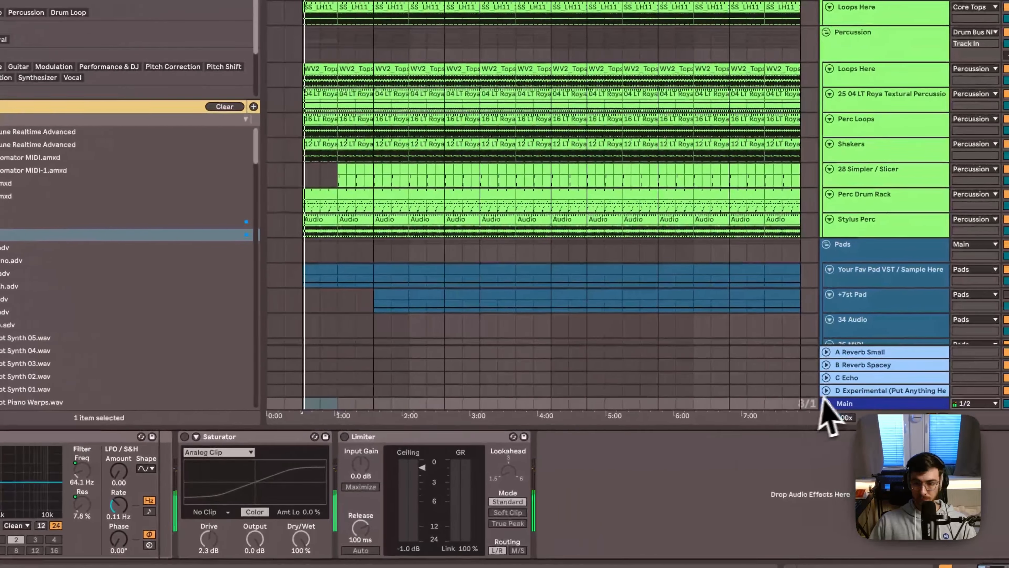
pyautogui.moveTo(831, 399); pyautogui.dragTo(820, 328)
pyautogui.click(304, 380)
pyautogui.press('a')
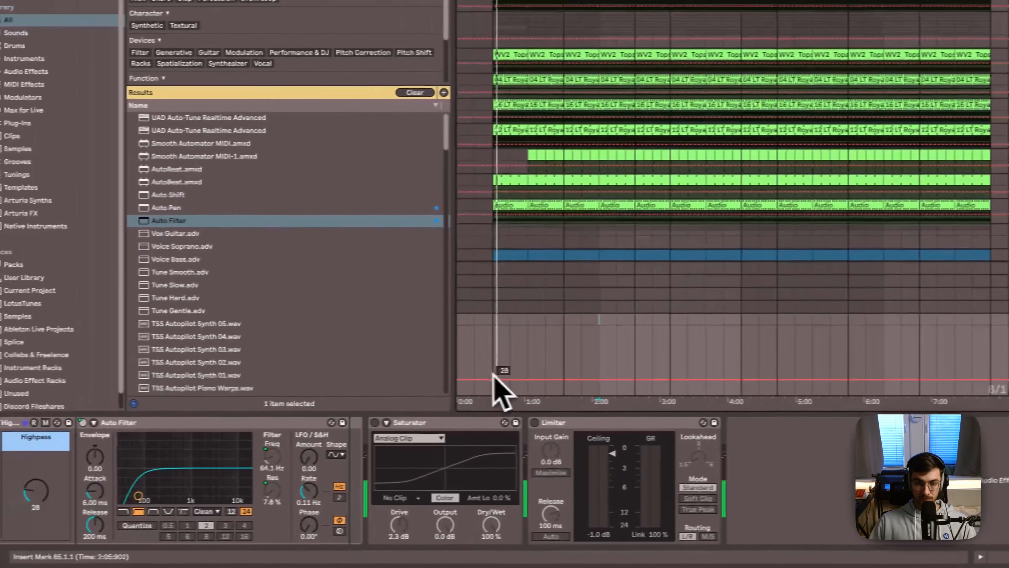
pyautogui.scroll(5, 521, 358)
pyautogui.click(649, 334)
pyautogui.scroll(5, 660, 239)
pyautogui.press('a')
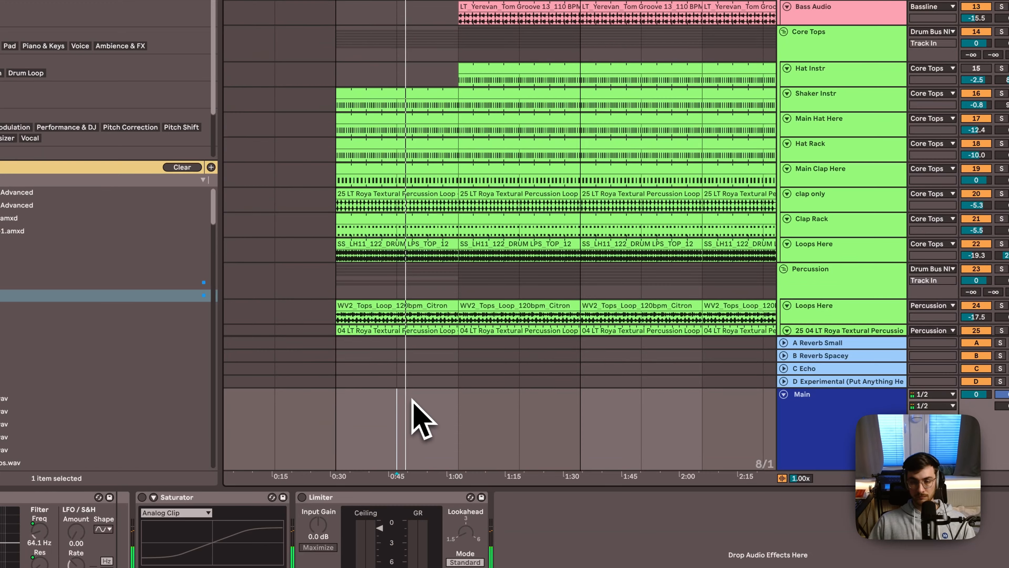
# Review the automation on the percussion, pad and Main tracks and save the set
pyautogui.scroll(5, 703, 234)
pyautogui.scroll(-5, 709, 178)
pyautogui.scroll(-4, 461, 215)
pyautogui.press('a')
pyautogui.scroll(-3, 462, 250)
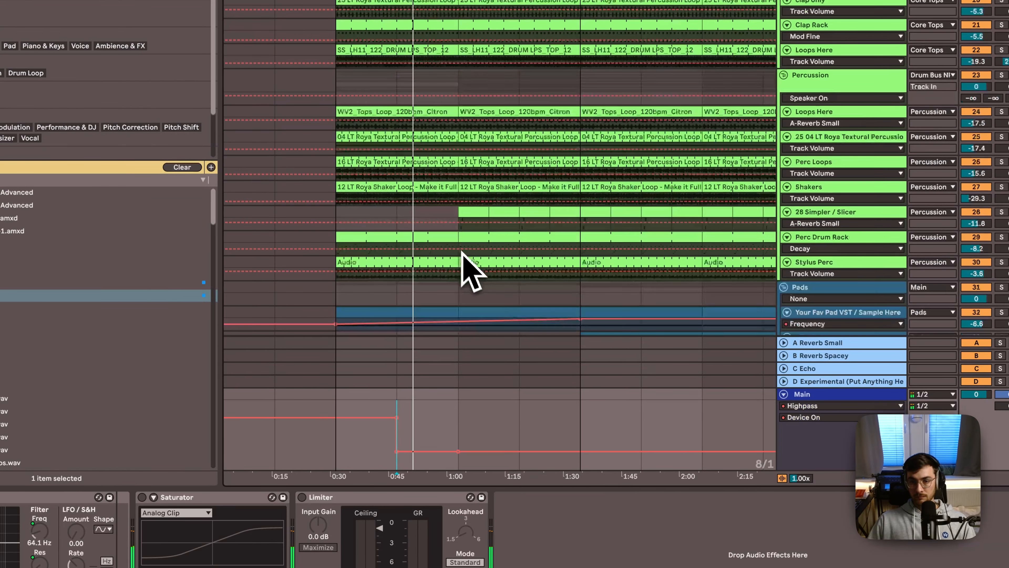
pyautogui.press('a')
pyautogui.scroll(-5, 463, 250)
pyautogui.click(451, 157)
pyautogui.press('a')
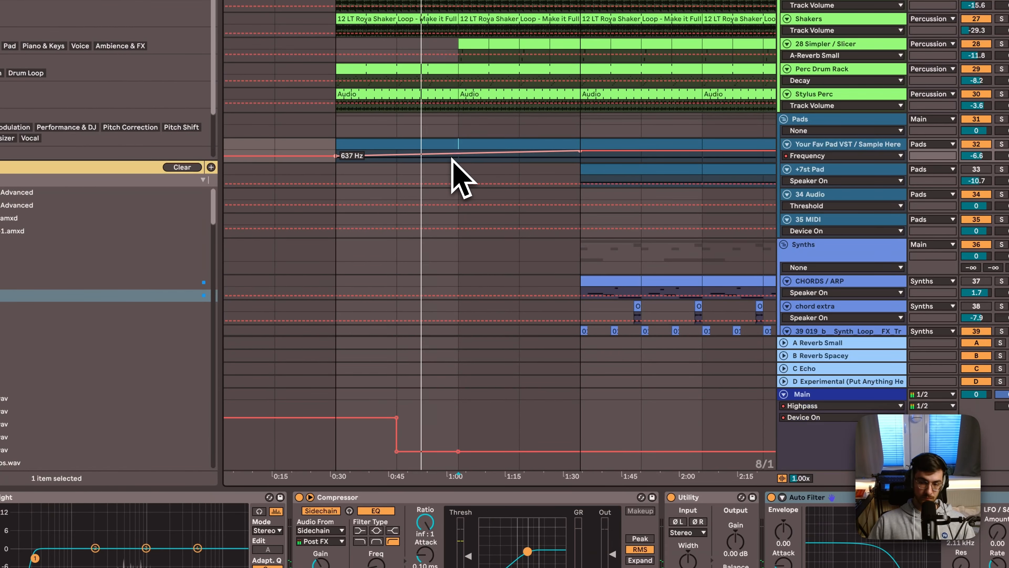
pyautogui.press('super+s')
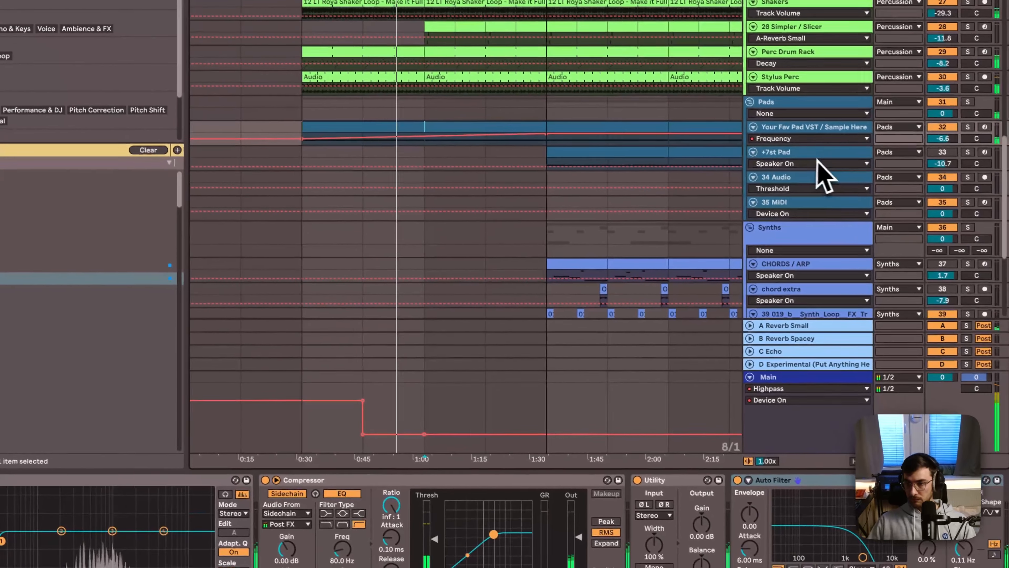
# Copy the Auto Filter with its frequency automation from the Your Fav Pad track to the end of the +7st Pad chain
pyautogui.click(854, 170)
pyautogui.click(987, 168)
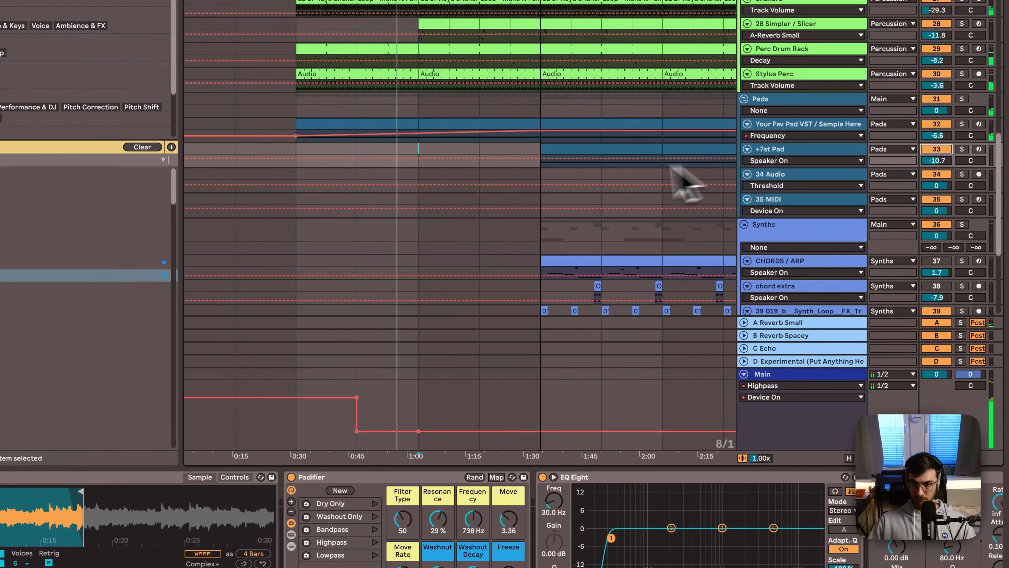
pyautogui.click(637, 125)
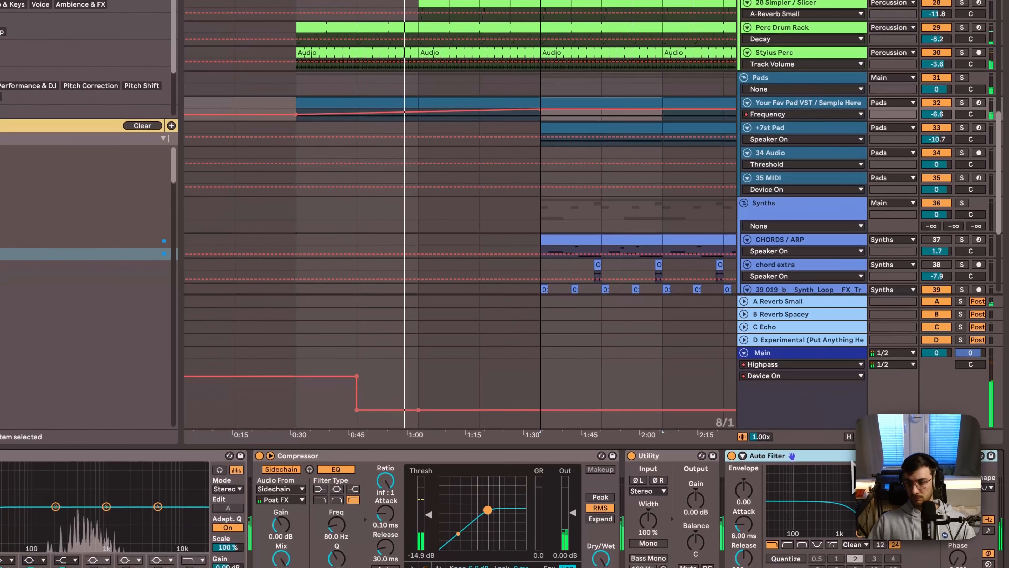
pyautogui.press('super+c')
pyautogui.click(784, 130)
pyautogui.hscroll(10, 949, 563)
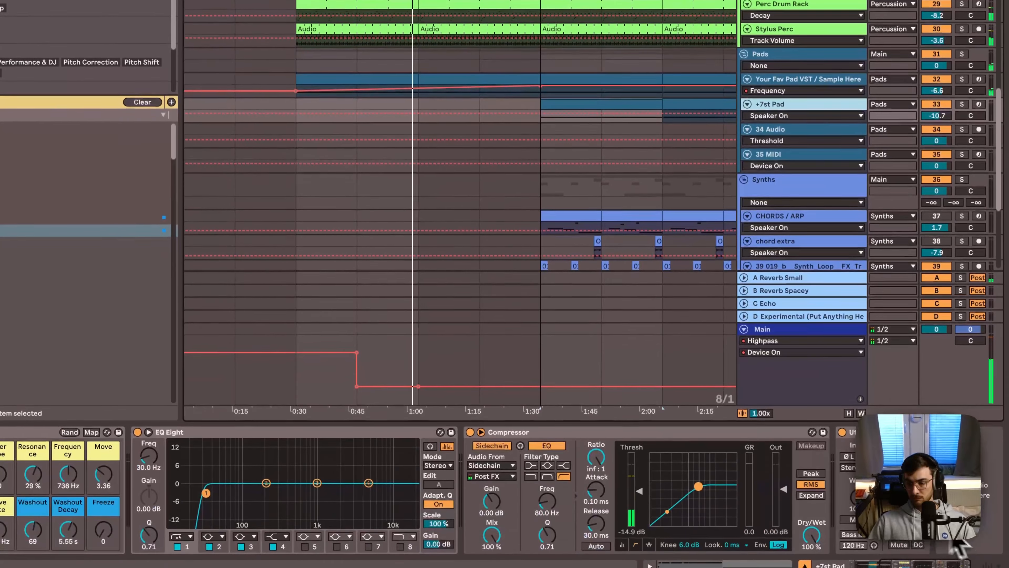
pyautogui.press('super+v')
pyautogui.click(920, 462)
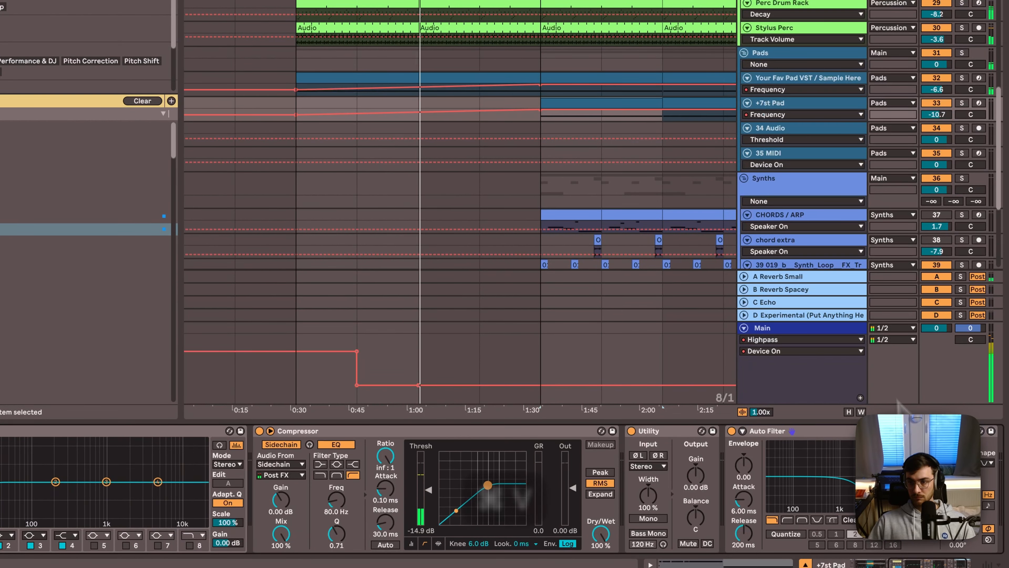
# Enlarge the +7st Pad track and cut its filter frequency ramp from bar 17 to bar 49
pyautogui.moveTo(763, 121); pyautogui.dragTo(763, 154)
pyautogui.click(583, 229)
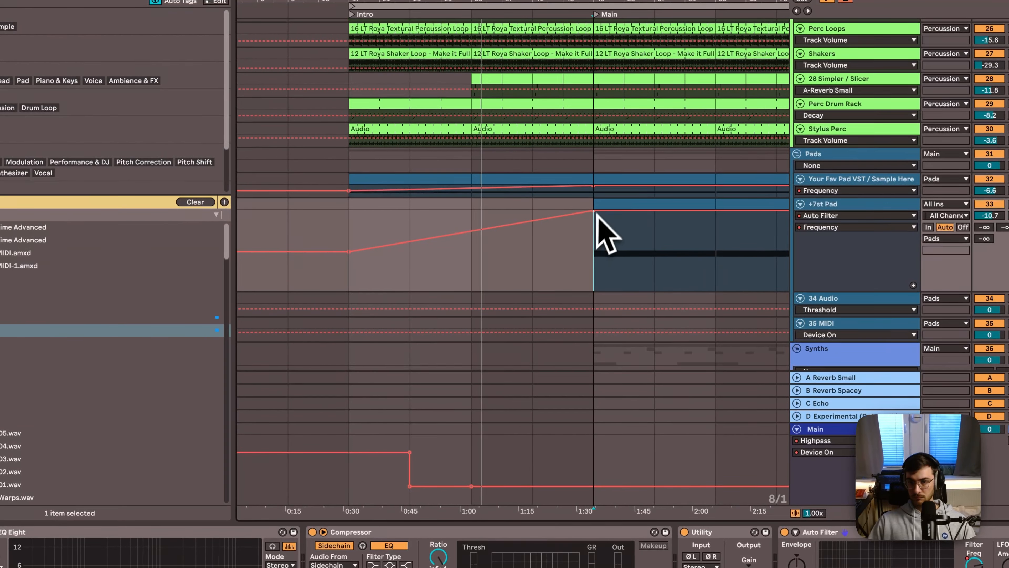
pyautogui.moveTo(353, 205); pyautogui.dragTo(582, 233)
pyautogui.press('super+x')
pyautogui.moveTo(693, 51); pyautogui.dragTo(590, 41)
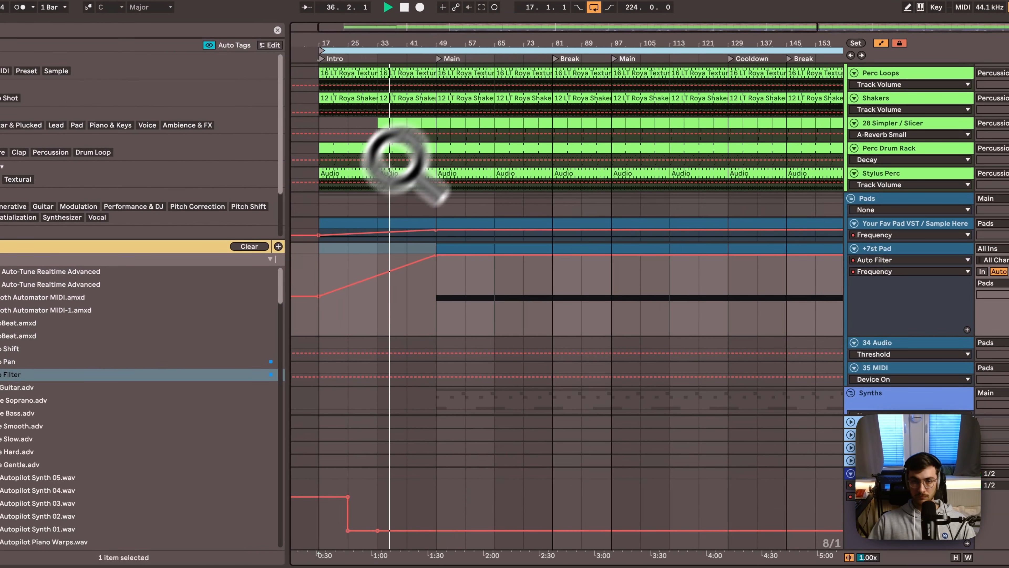
pyautogui.click(321, 264)
pyautogui.press('a')
pyautogui.moveTo(320, 265); pyautogui.dragTo(433, 273)
pyautogui.press('a')
pyautogui.press('super+x')
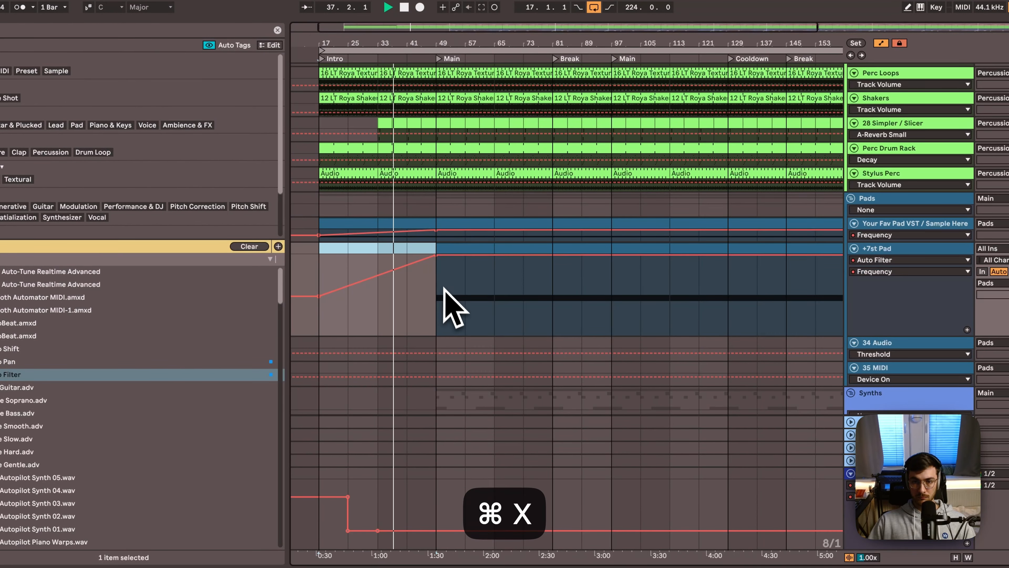
# Paste the filter frequency ramp at bar 49 on the +7st Pad track so it rises until bar 81
pyautogui.click(437, 287)
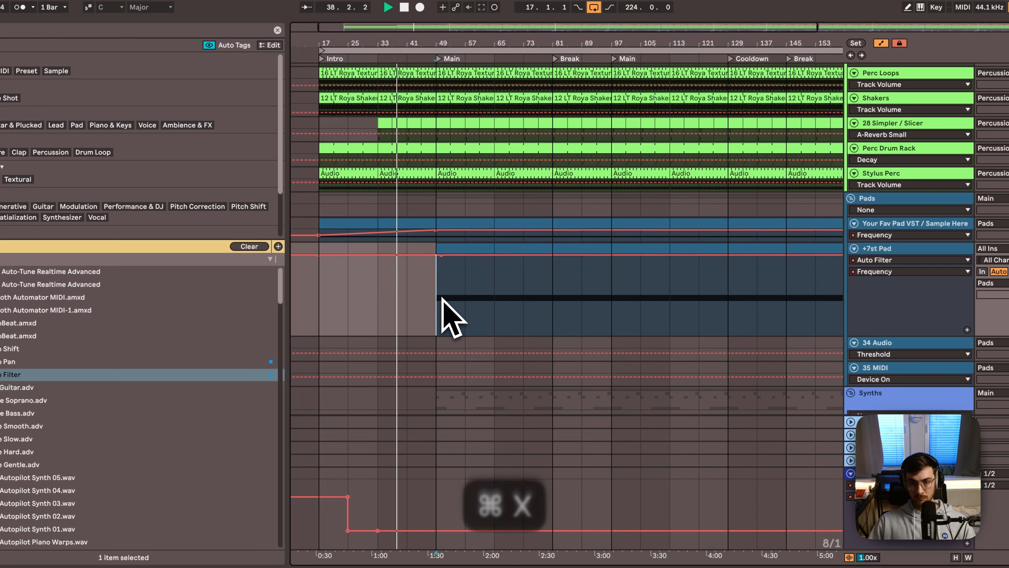
pyautogui.press('super+v')
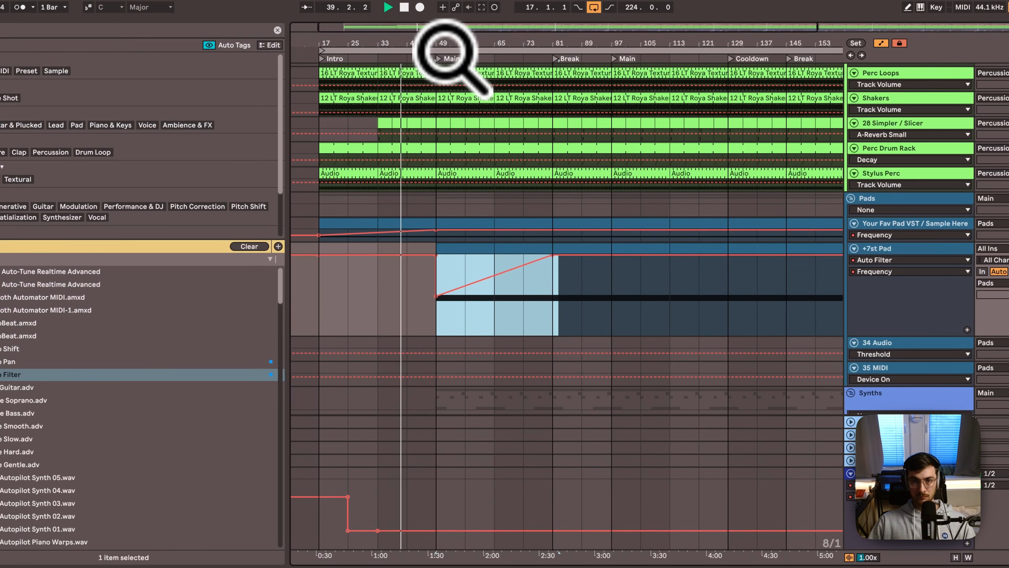
pyautogui.moveTo(447, 45)
pyautogui.mouseDown()
pyautogui.moveTo(447, 55)
pyautogui.moveTo(447, 38)
pyautogui.mouseUp()
pyautogui.click(513, 286)
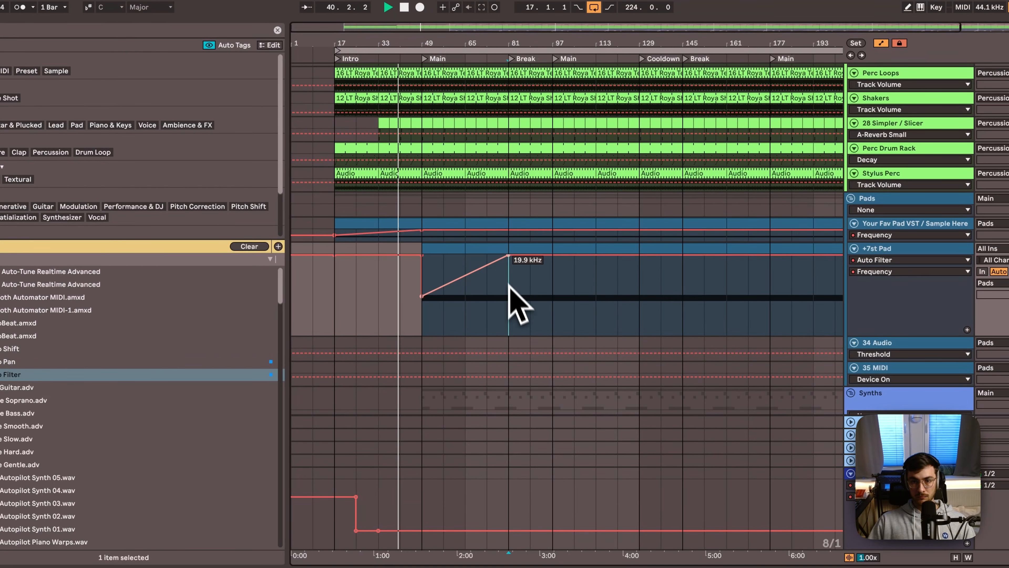
# Copy the 019_b Synth Loop clips of bars 49 to 57 to bar 33 and duplicate them to fill up to bar 49
pyautogui.scroll(4, 491, 316)
pyautogui.scroll(5, 415, 330)
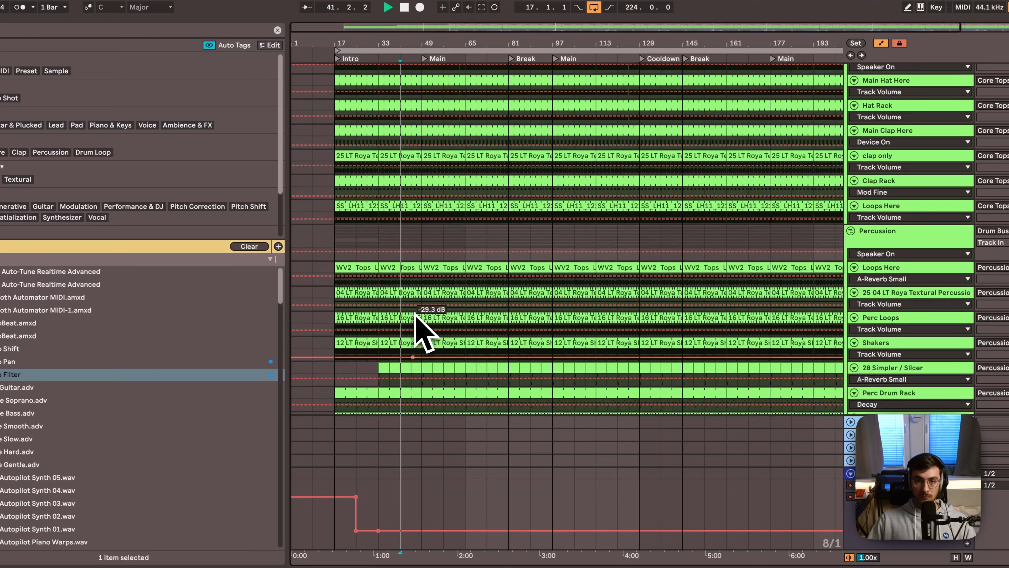
pyautogui.scroll(-10, 424, 328)
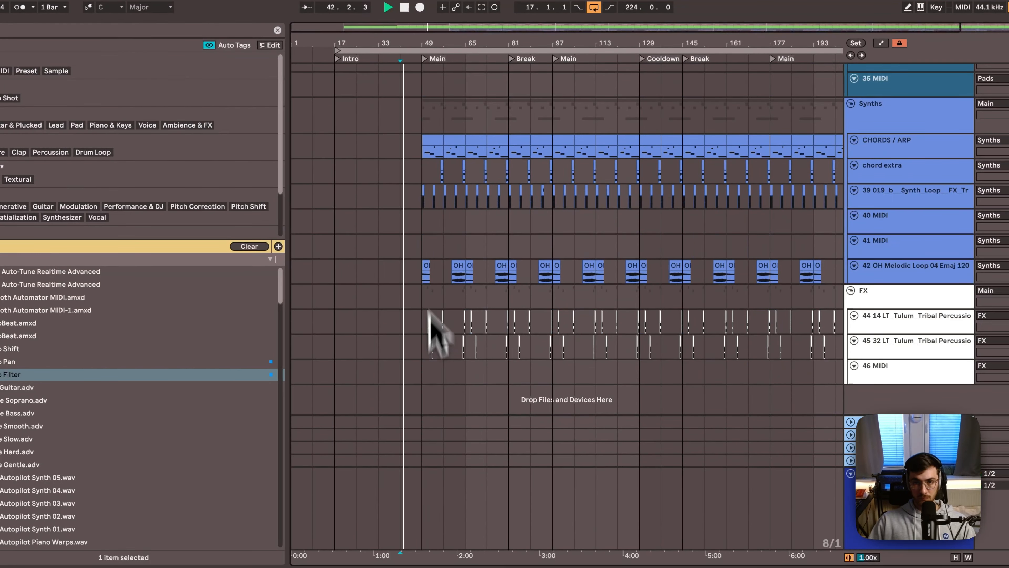
pyautogui.click(457, 264)
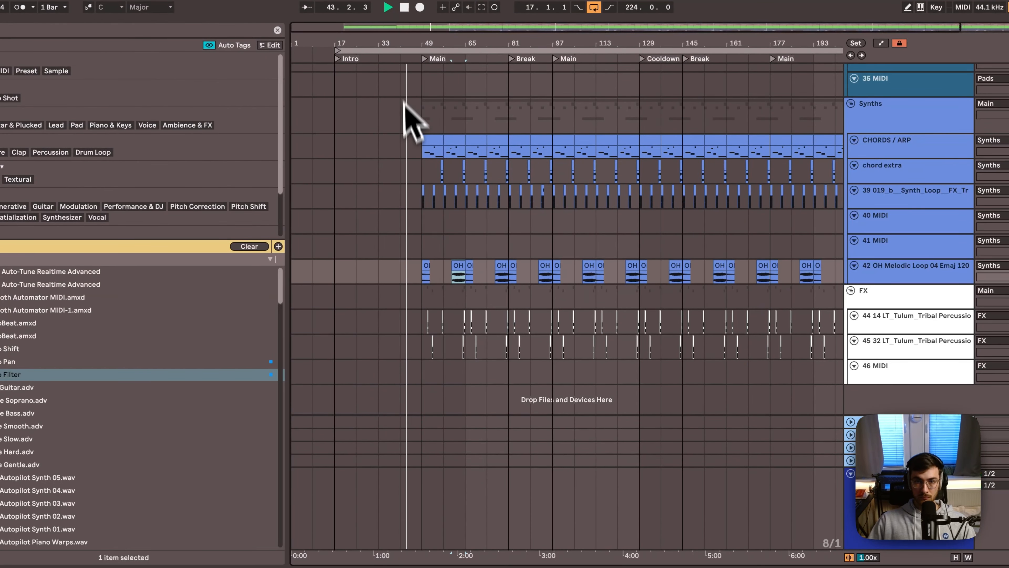
pyautogui.moveTo(405, 42); pyautogui.dragTo(409, 71)
pyautogui.scroll(3, 503, 216)
pyautogui.moveTo(492, 269); pyautogui.dragTo(564, 272)
pyautogui.press('super+c')
pyautogui.click(442, 272)
pyautogui.click(374, 273)
pyautogui.press('super+v')
pyautogui.press('super+d')
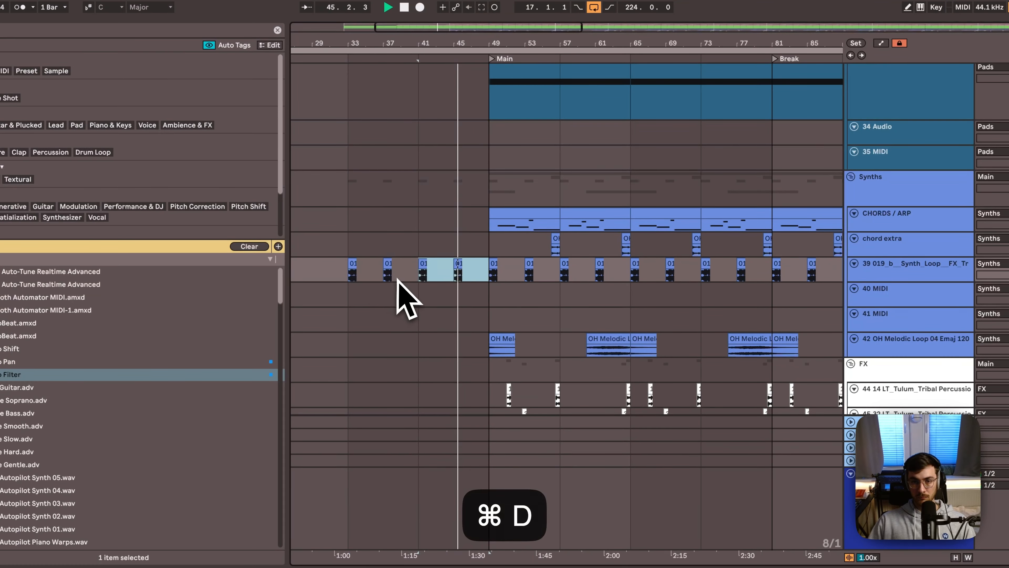
# Extend the start of the first OH Melodic Loop clip back to about bar 44 and enlarge its track
pyautogui.scroll(3, 463, 278)
pyautogui.scroll(-6, 514, 328)
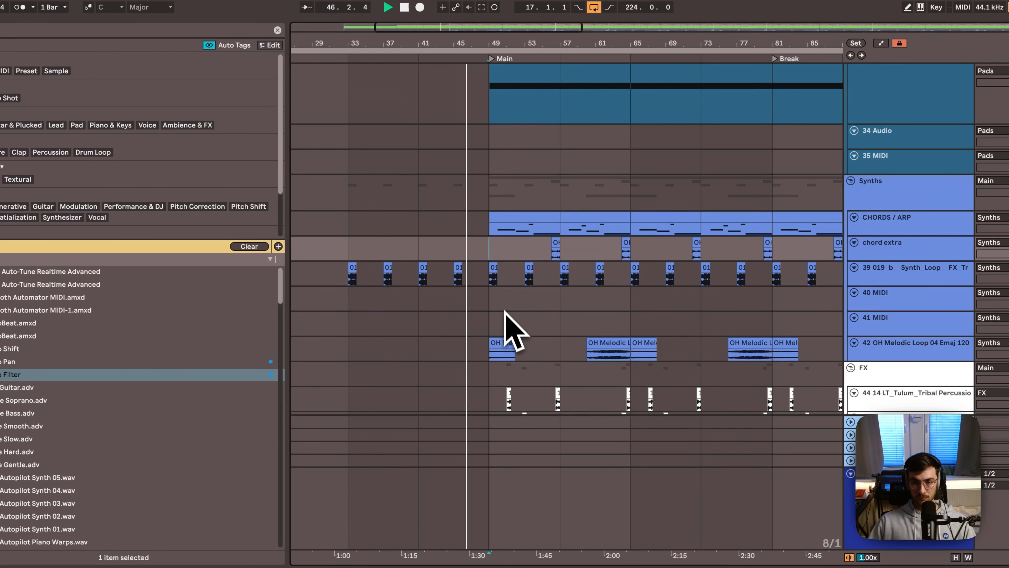
pyautogui.click(491, 270)
pyautogui.moveTo(491, 271); pyautogui.dragTo(448, 272)
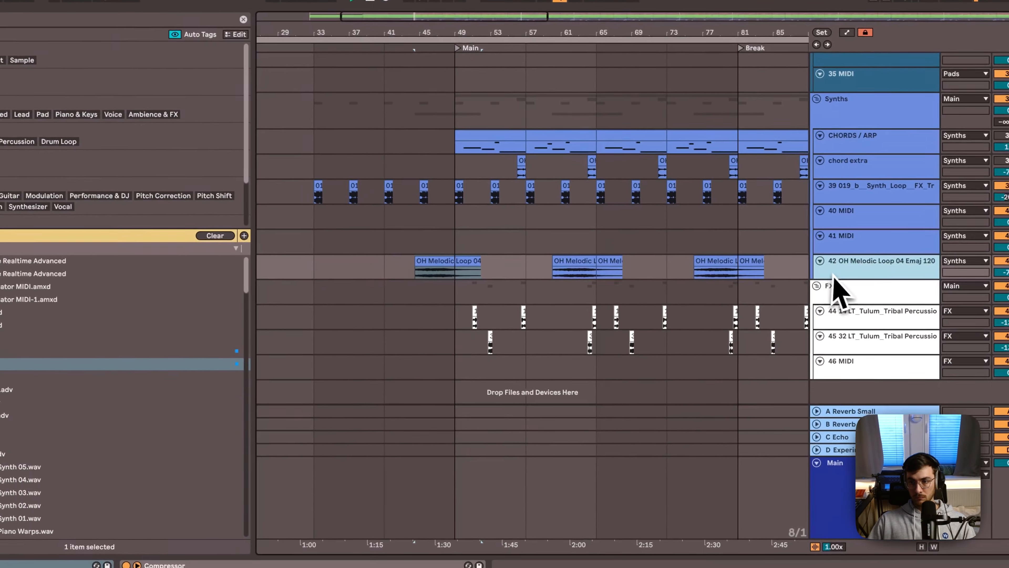
pyautogui.moveTo(834, 274); pyautogui.dragTo(834, 337)
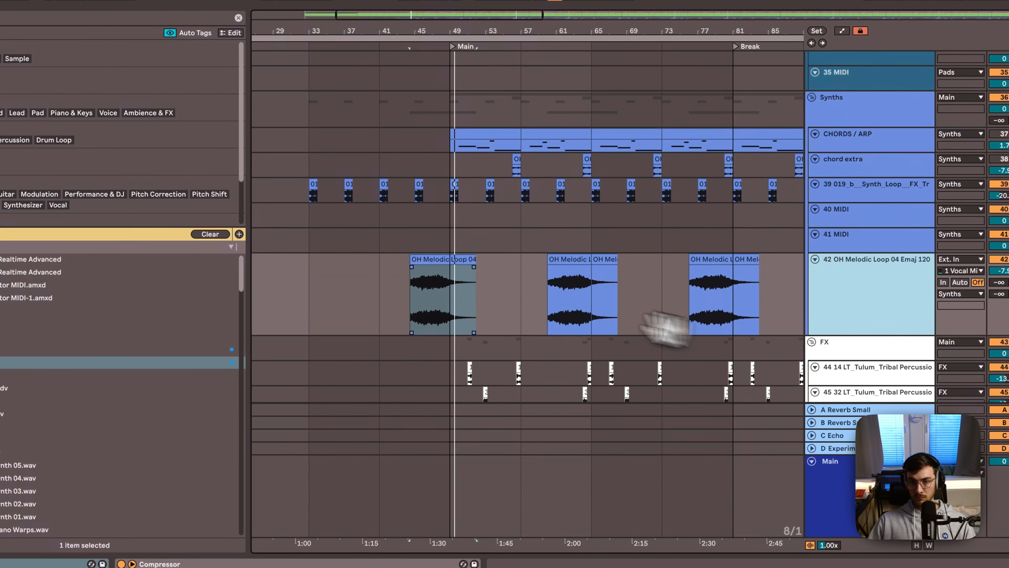
pyautogui.press('a')
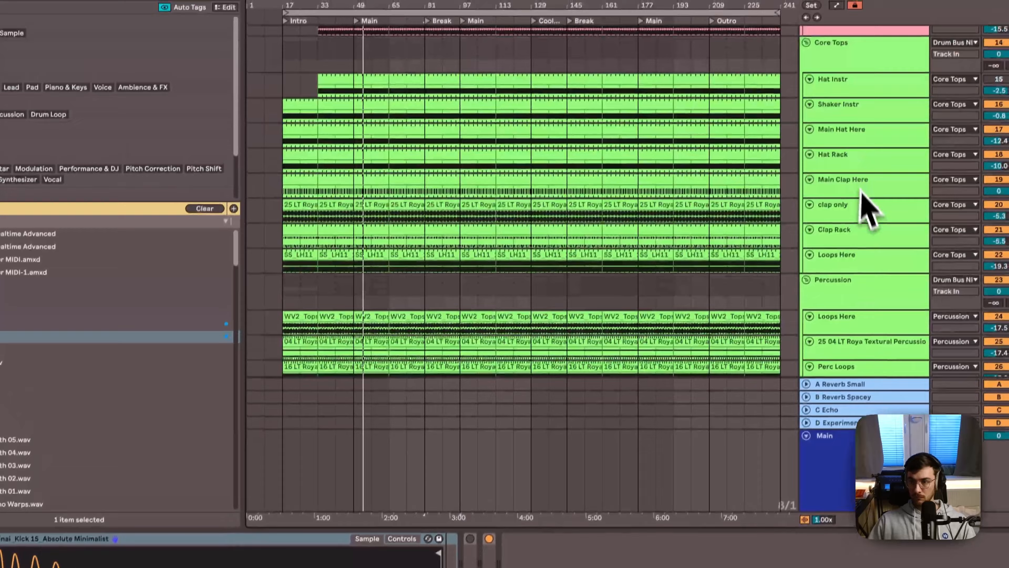
# Show the Main track's Highpass on/off automation and switch the device on for the Break from bar 81 to bar 97
pyautogui.scroll(-10, 806, 156)
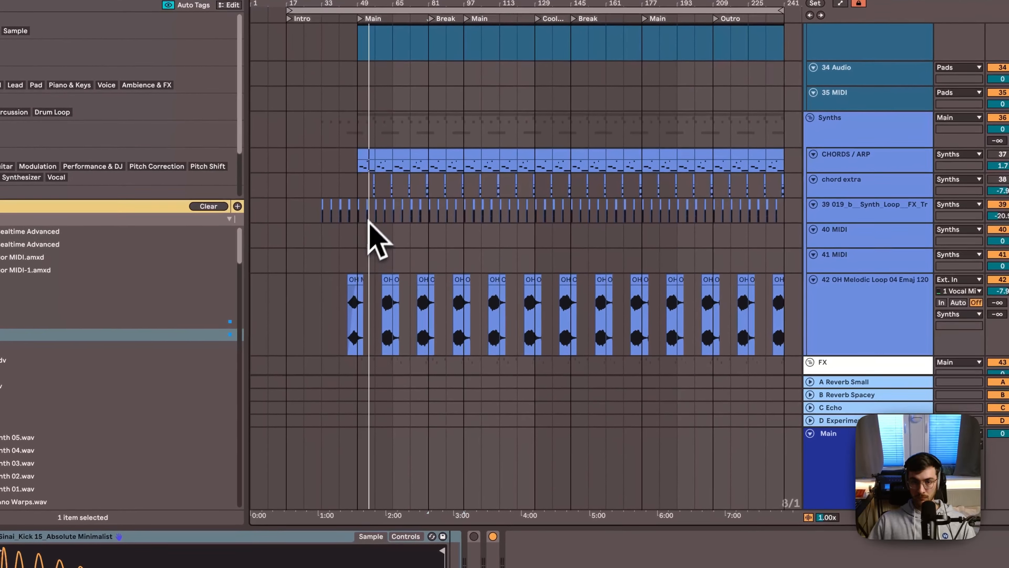
pyautogui.click(364, 229)
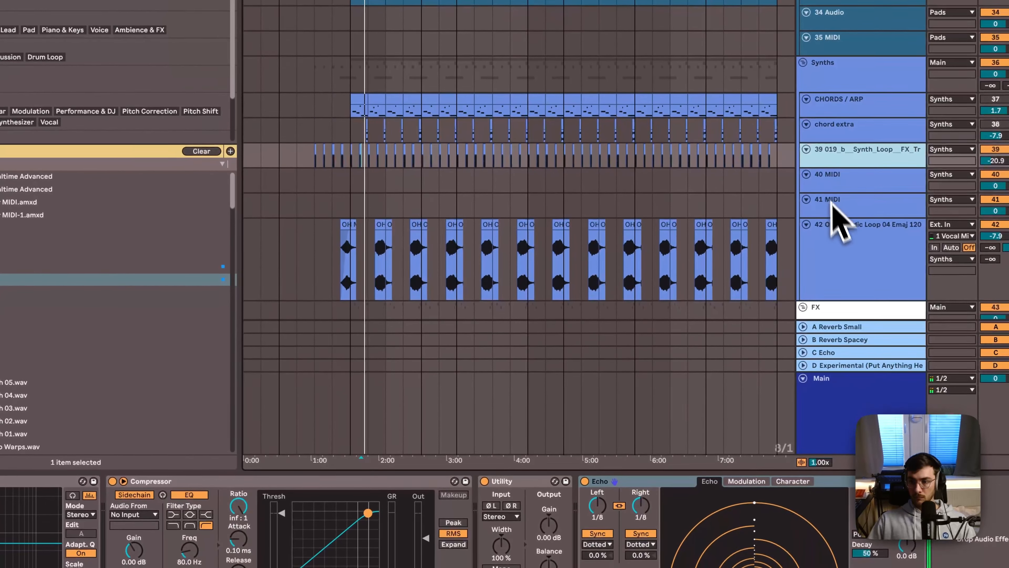
pyautogui.click(829, 430)
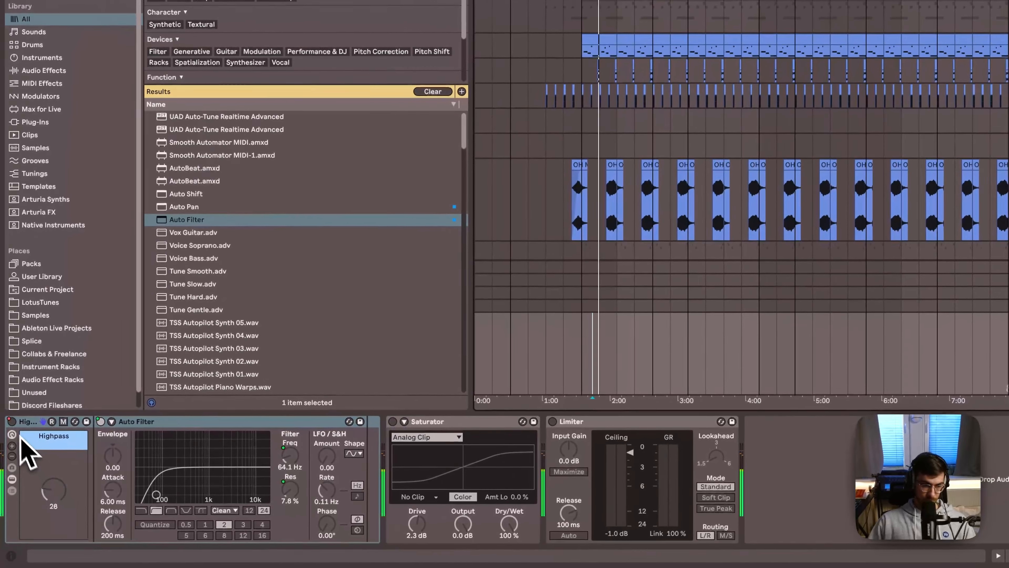
pyautogui.rightClick(17, 422)
pyautogui.click(23, 428)
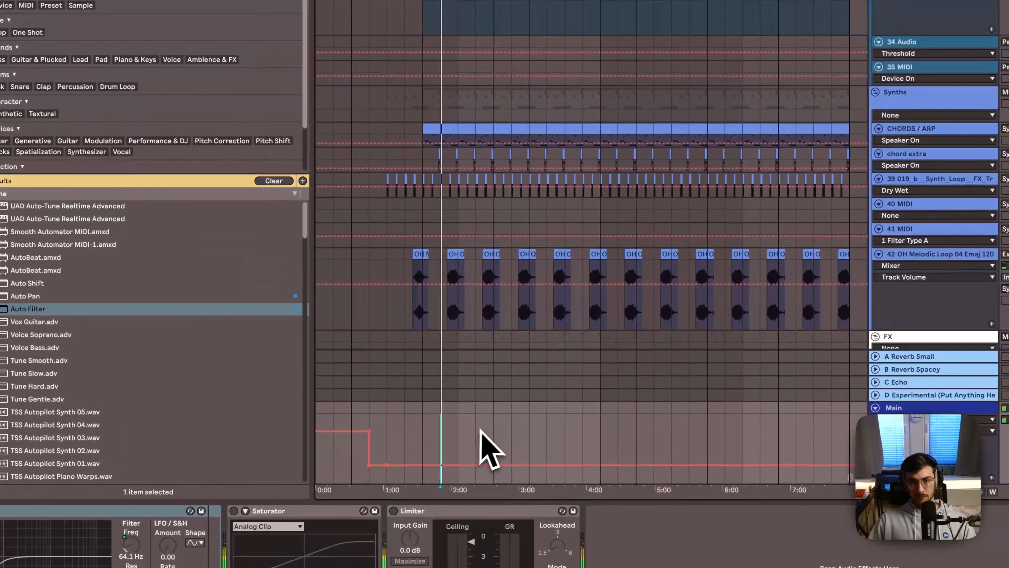
pyautogui.moveTo(489, 457); pyautogui.dragTo(546, 417)
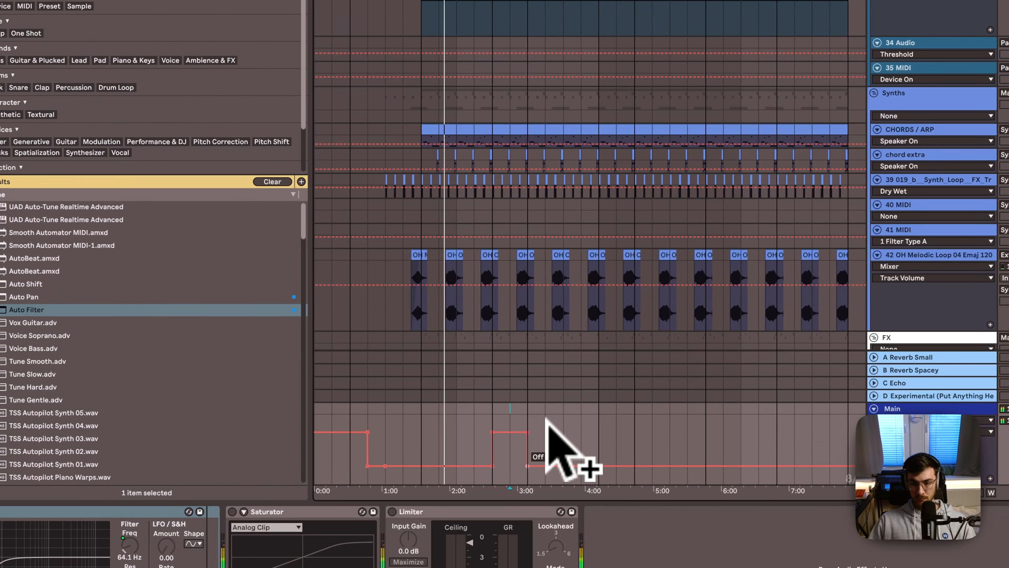